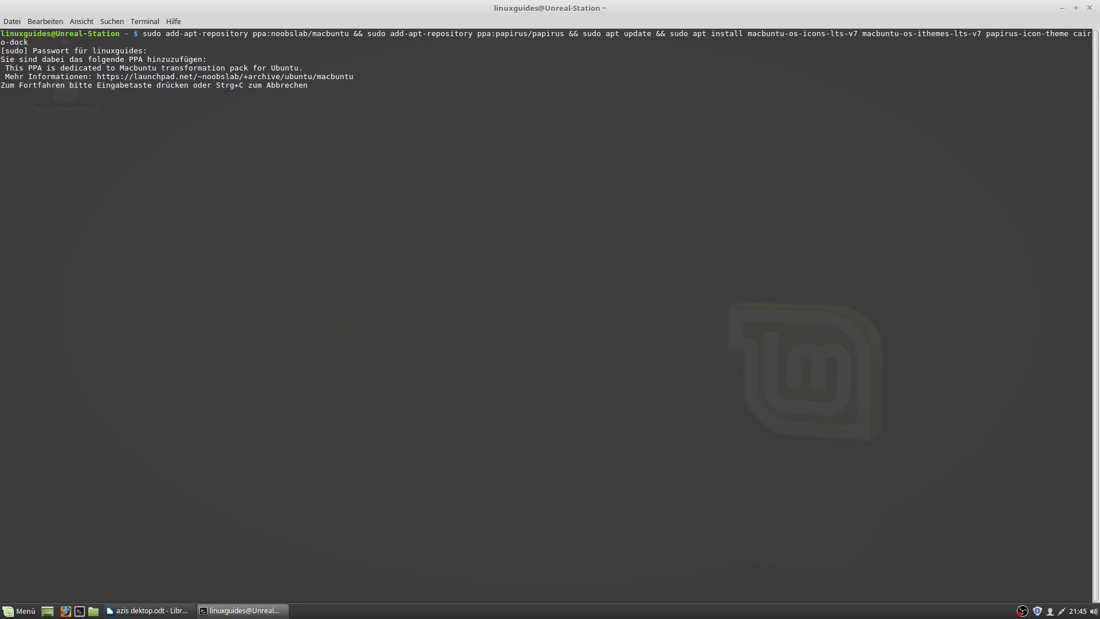
- Confirm adding the noobslab/macbuntu and papirus/papirus PPAs and installing the MacBuntu, Papirus icon and cairo-dock packages, and close the terminal
key(Return)
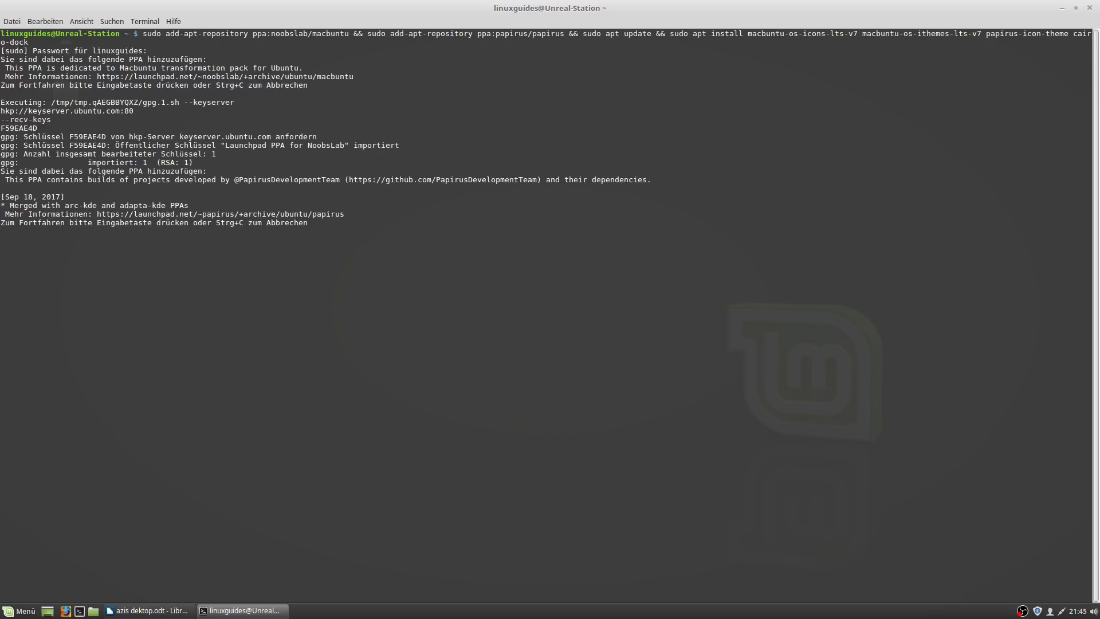
key(Return)
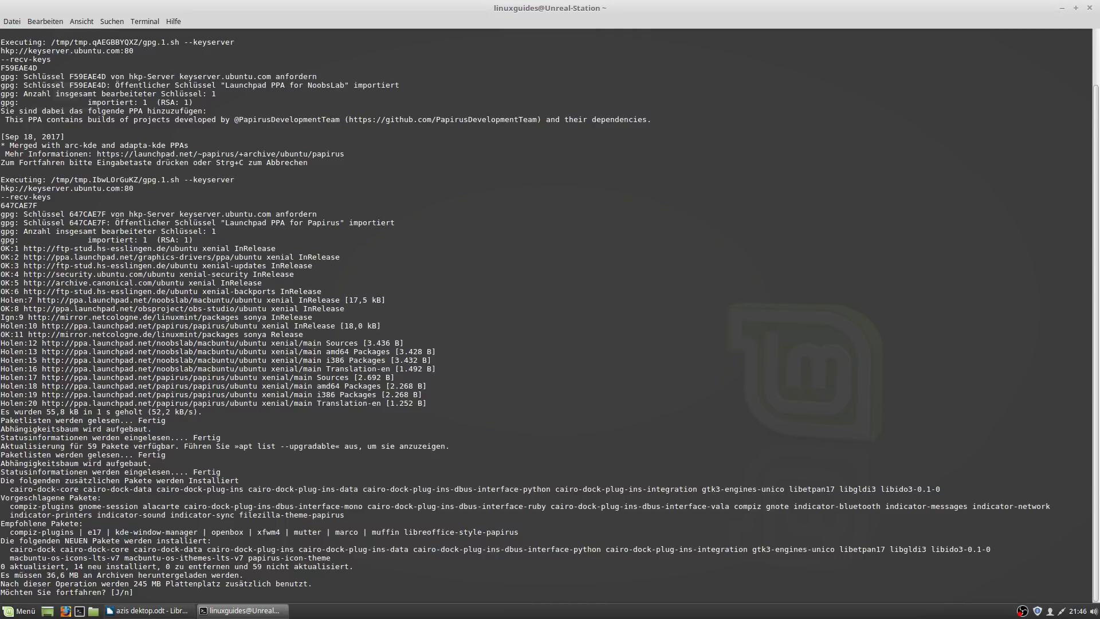
key(Return)
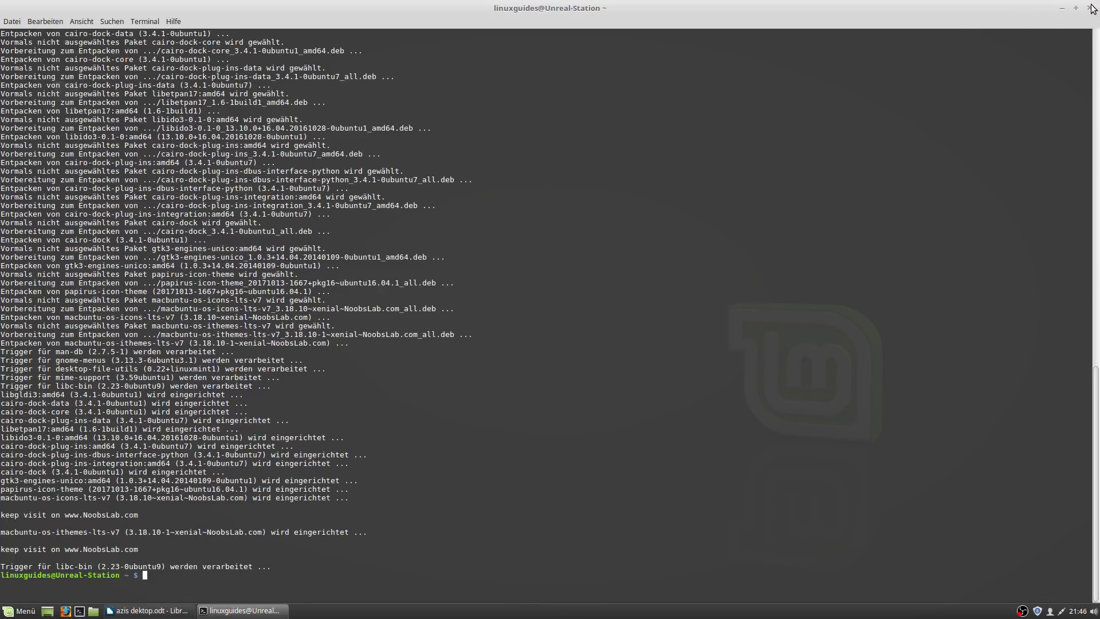
click(1089, 8)
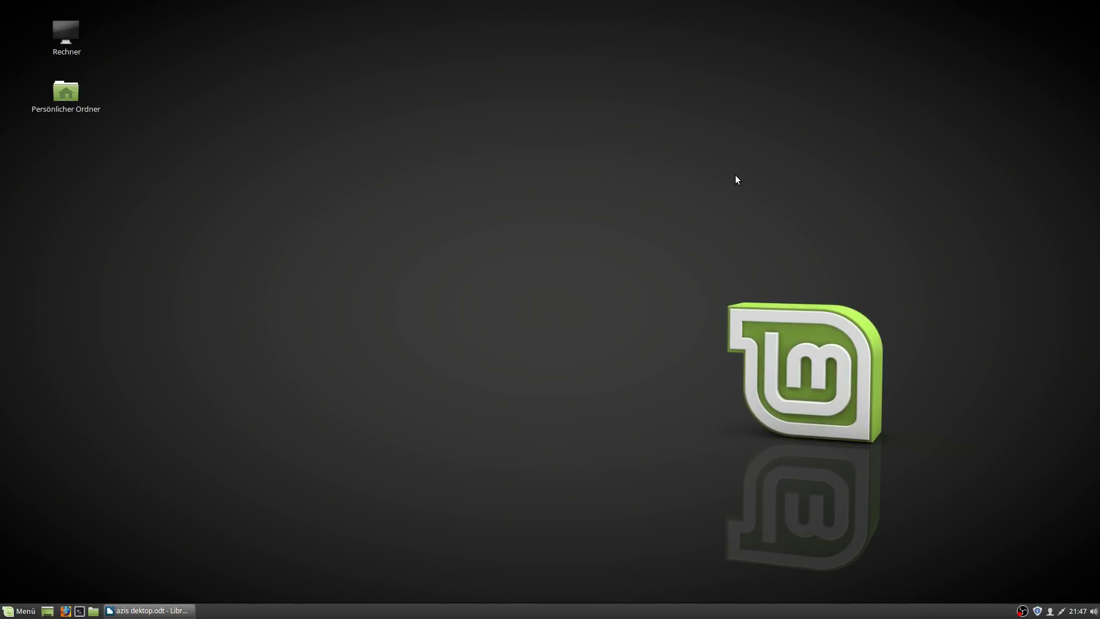
- Search the applications for "them", open the Themen settings and shift the window slightly aside to make room for the theme lists
click(20, 611)
text(tzhe)
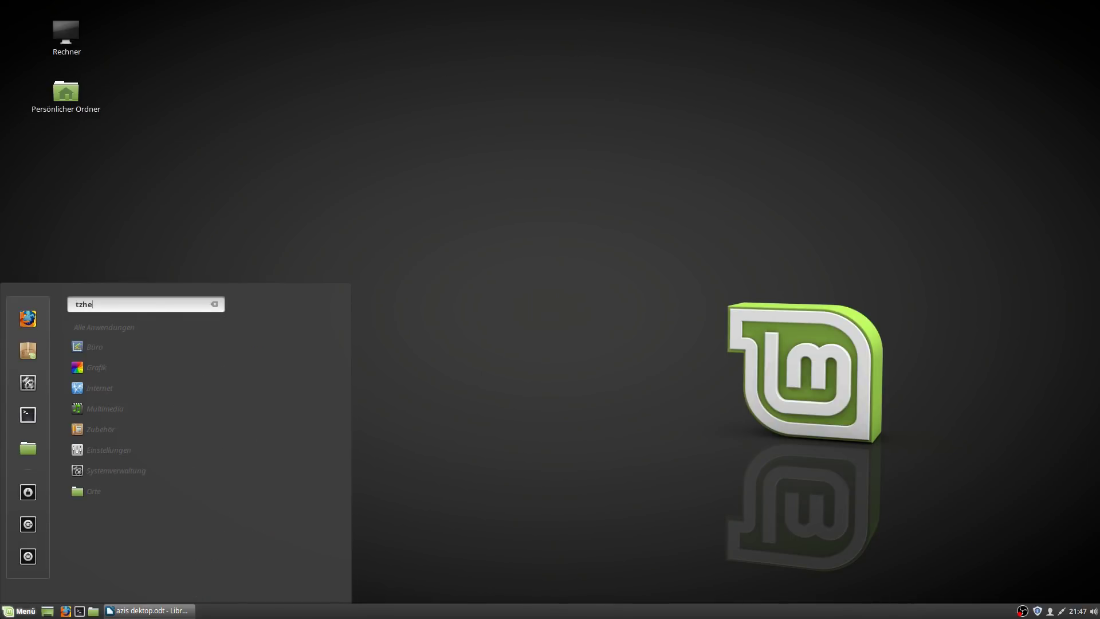
key(BackSpace)
key(BackSpace)
key(BackSpace)
key(BackSpace)
text(them)
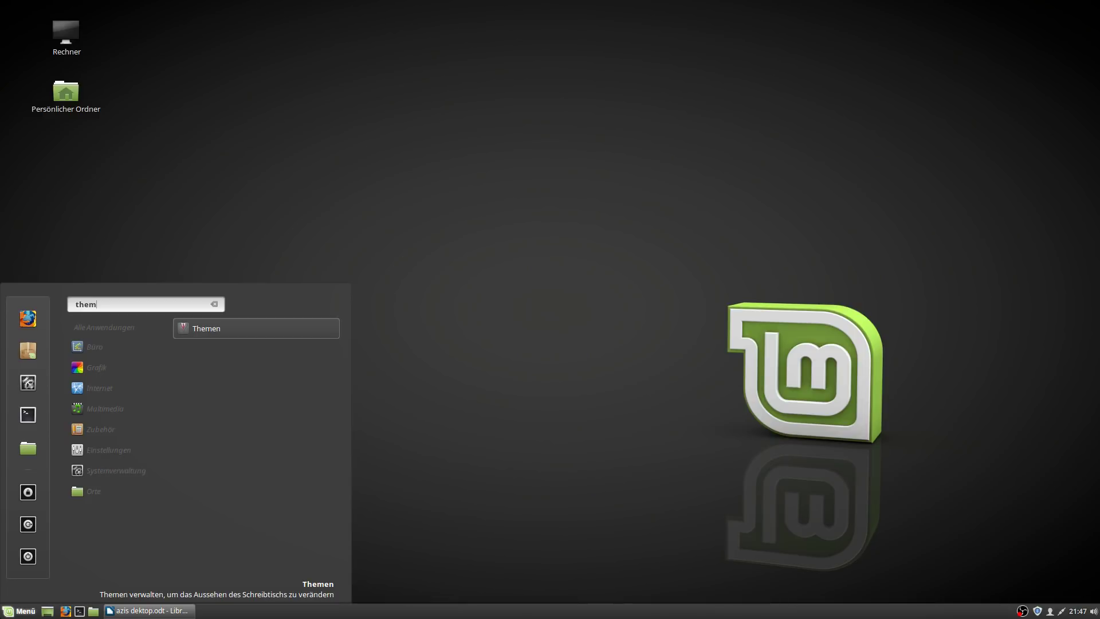
key(Return)
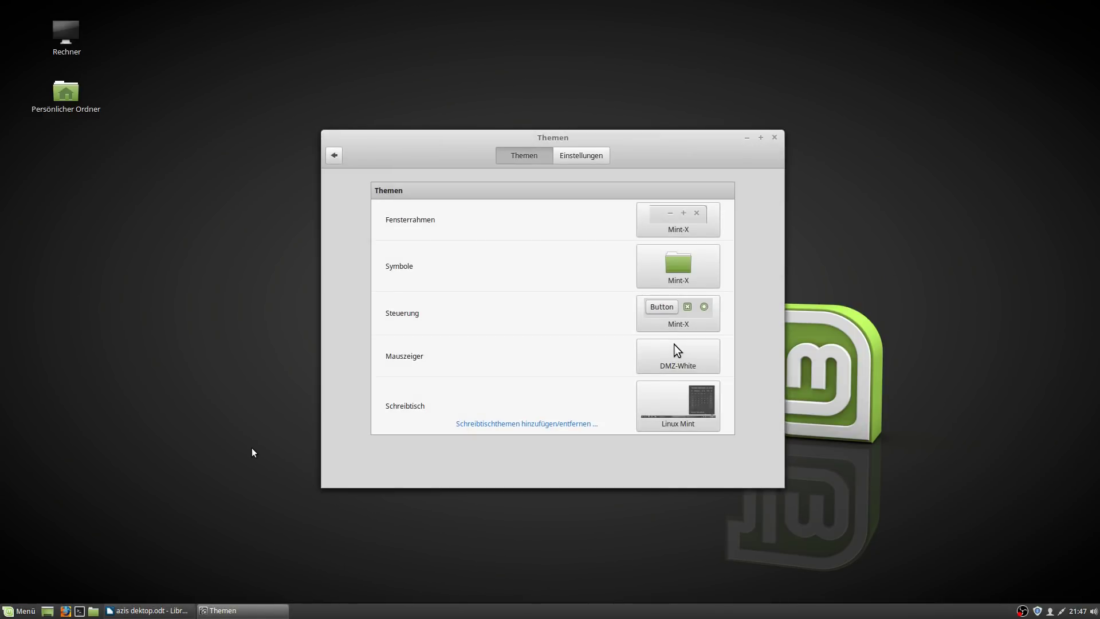
drag(561, 138, 515, 140)
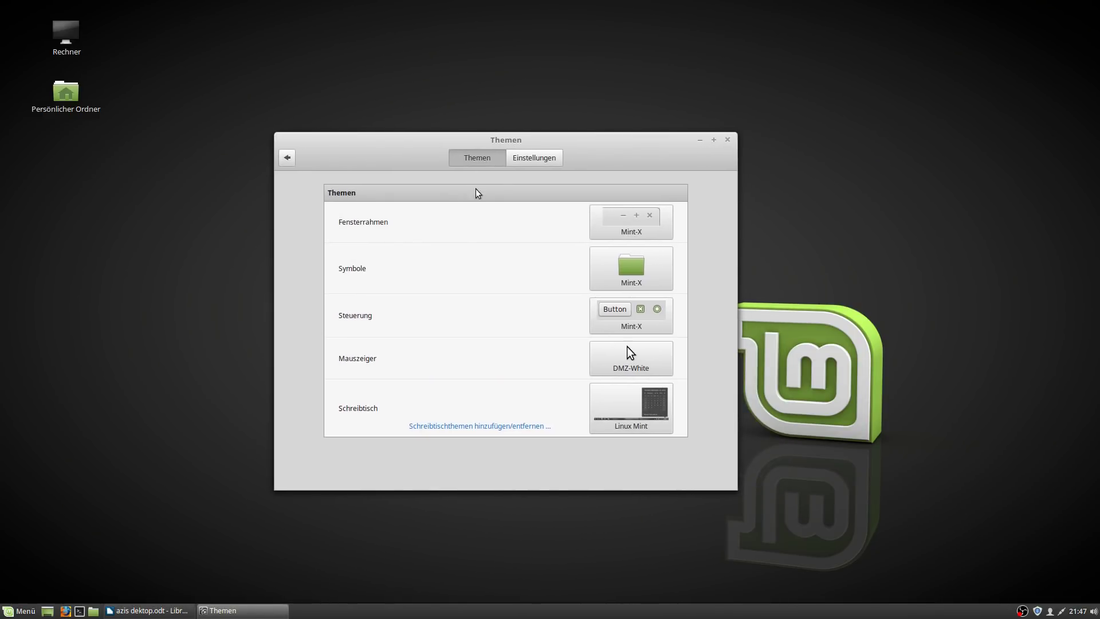
- Set the window borders (Fensterrahmen) to MacBuntu-OS and the icon theme (Symbole) to Papirus-Dark
click(601, 222)
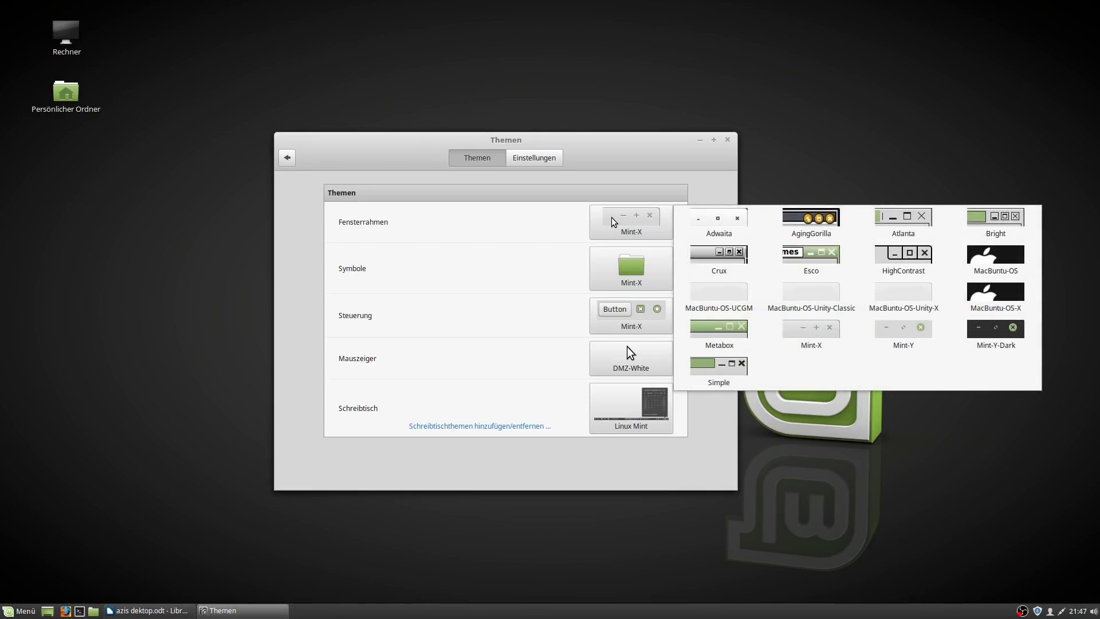
click(1019, 270)
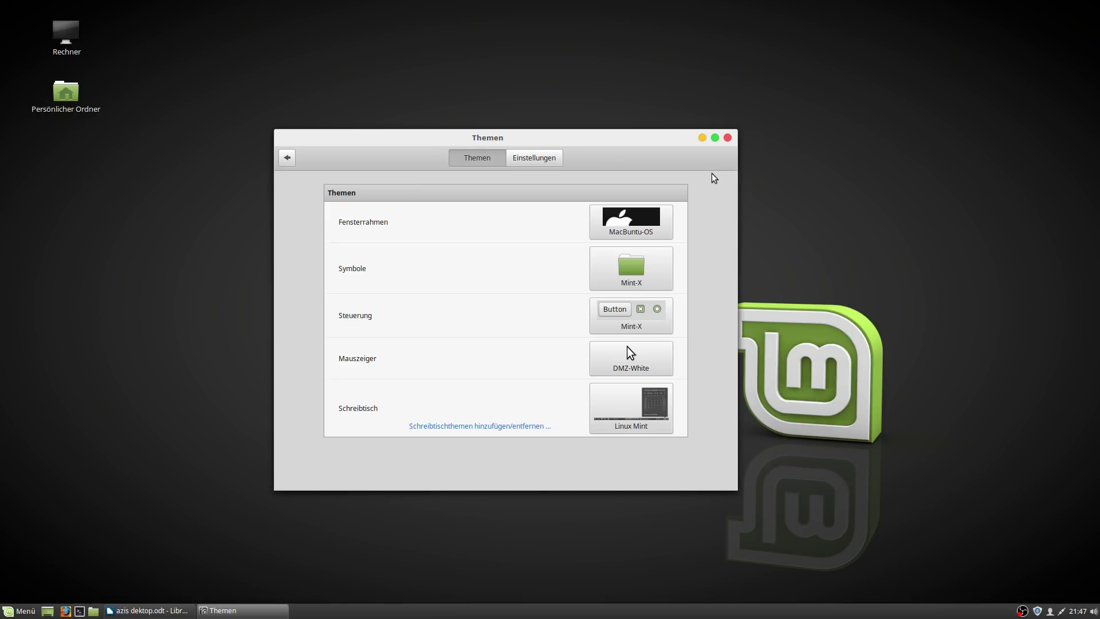
click(631, 255)
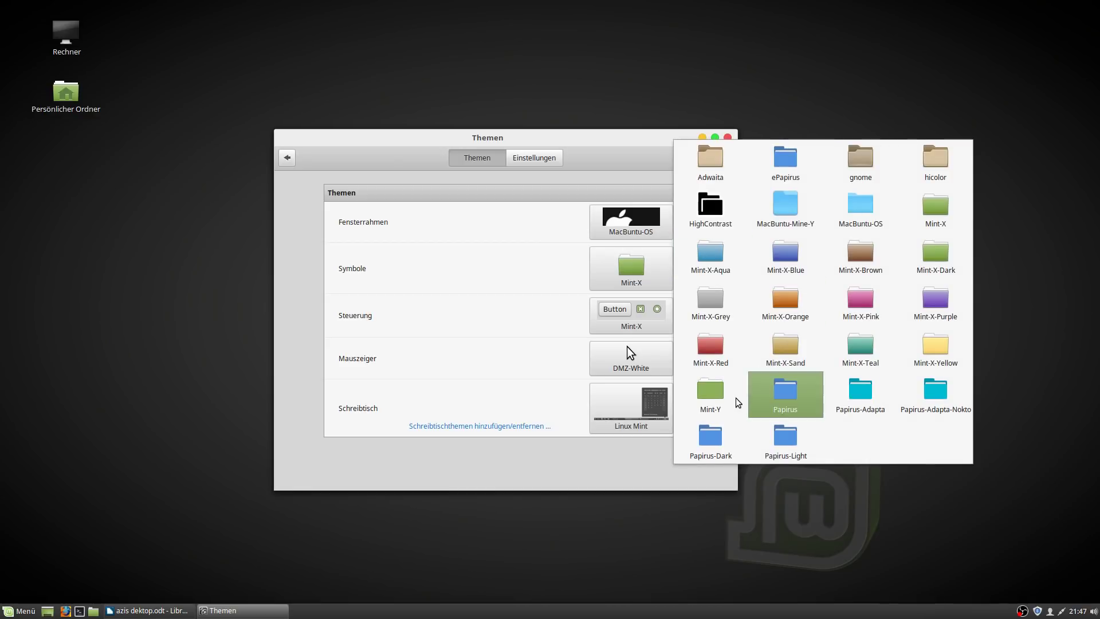
click(717, 437)
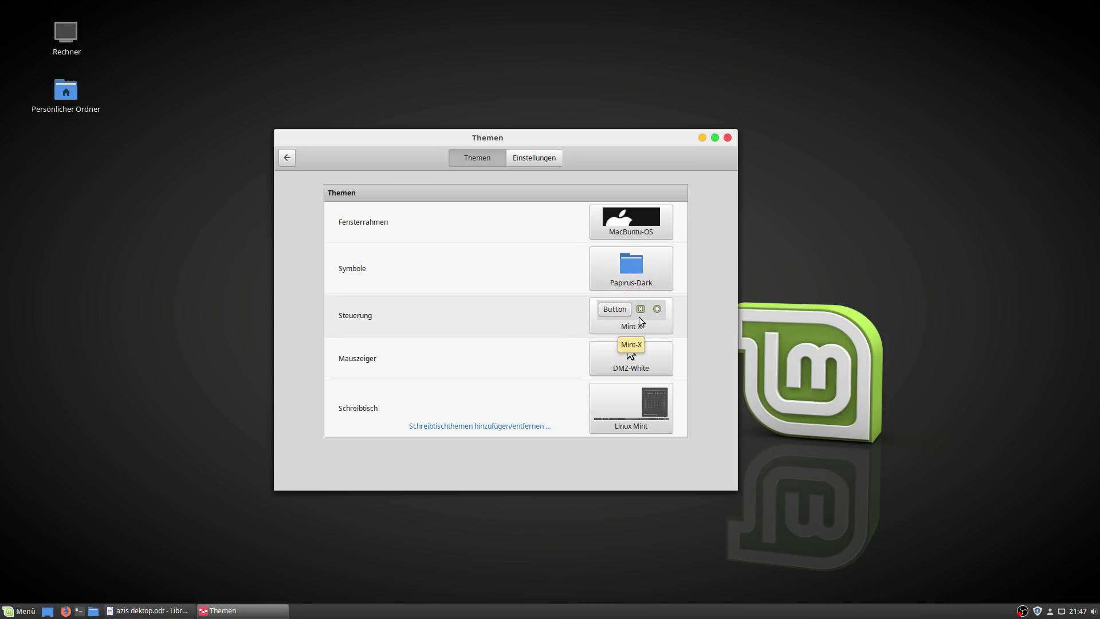
- Search the online desktop themes for "Mint-Y" and mark Mint-Y-Blue for installation
click(633, 320)
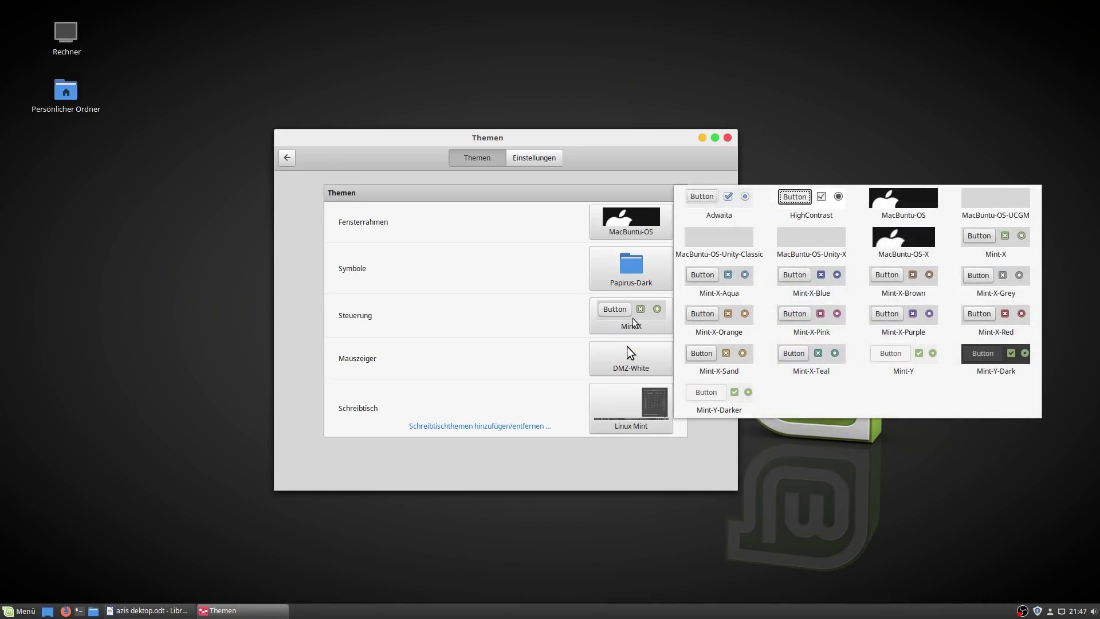
click(508, 447)
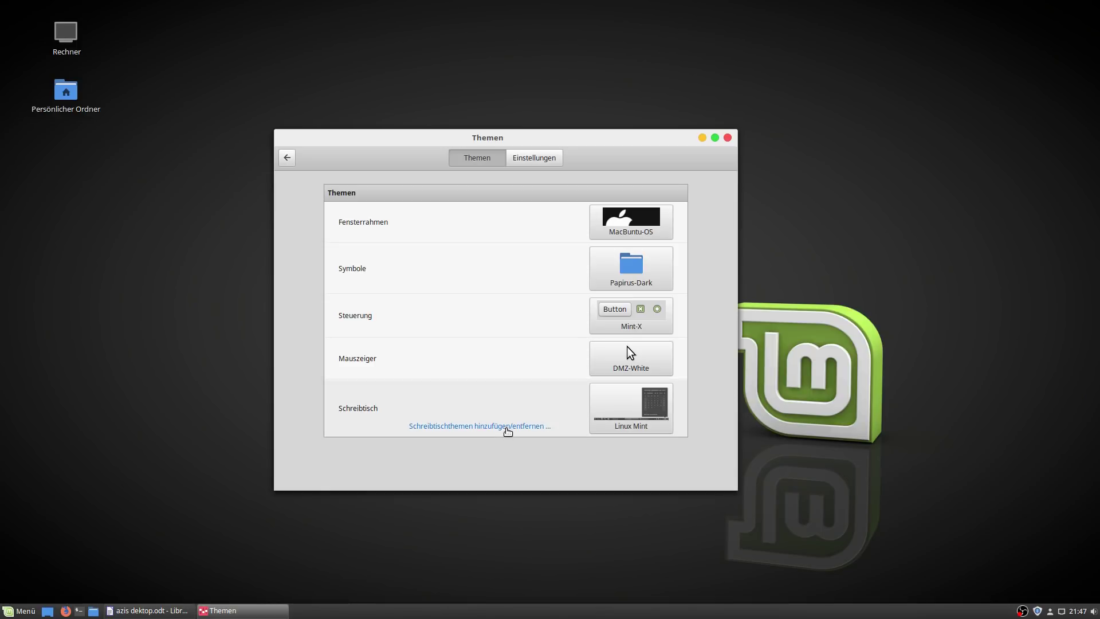
click(428, 428)
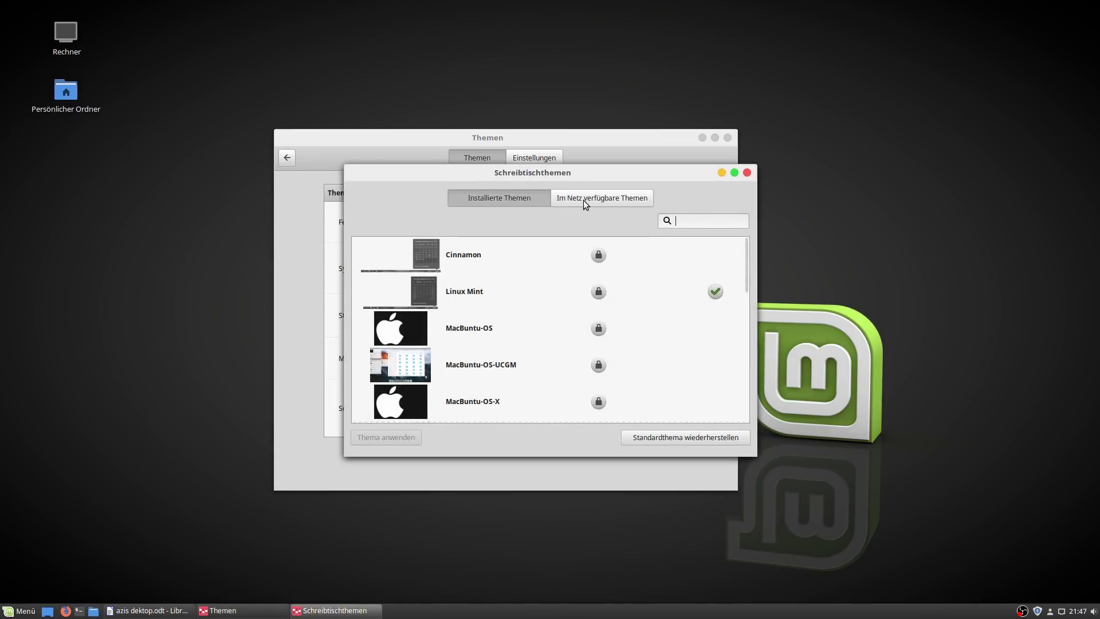
click(582, 203)
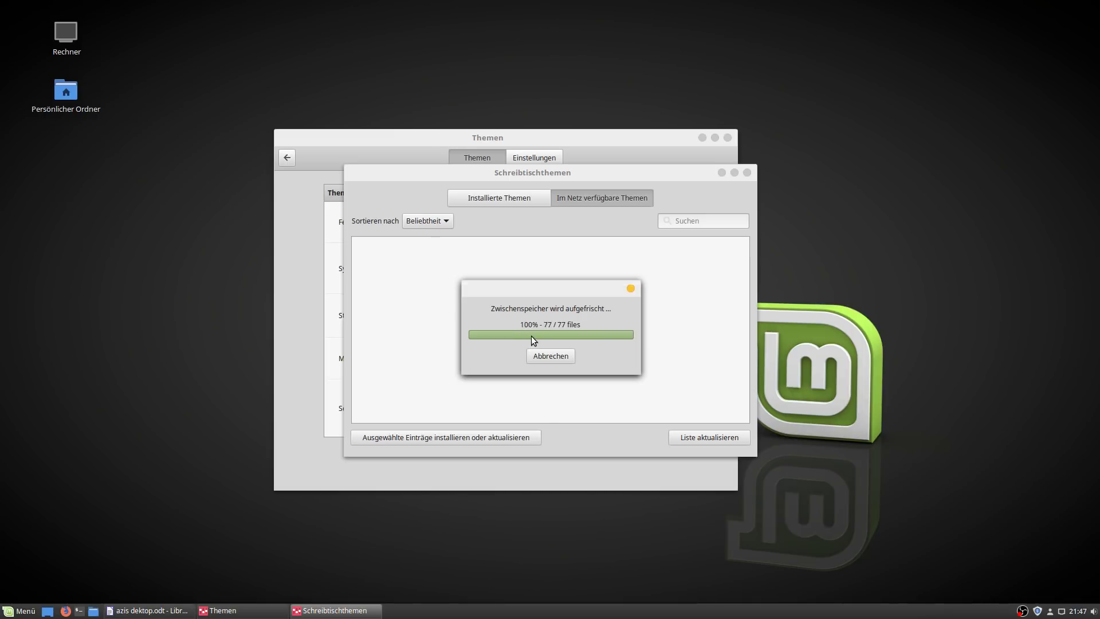
click(725, 225)
text(Mint-)
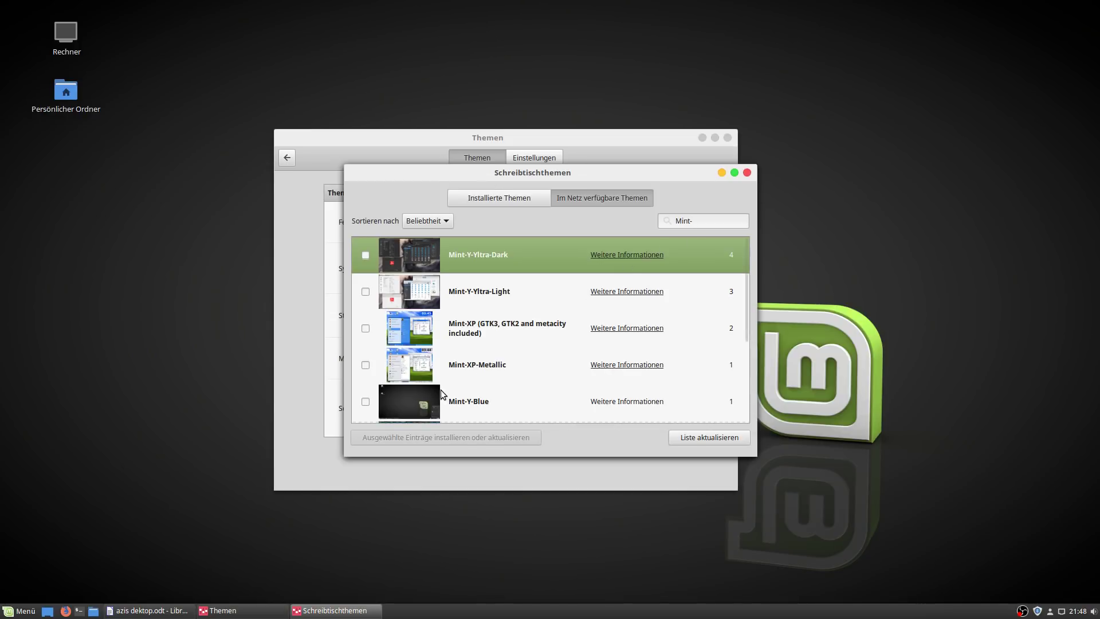
click(457, 399)
key(space)
text(Y)
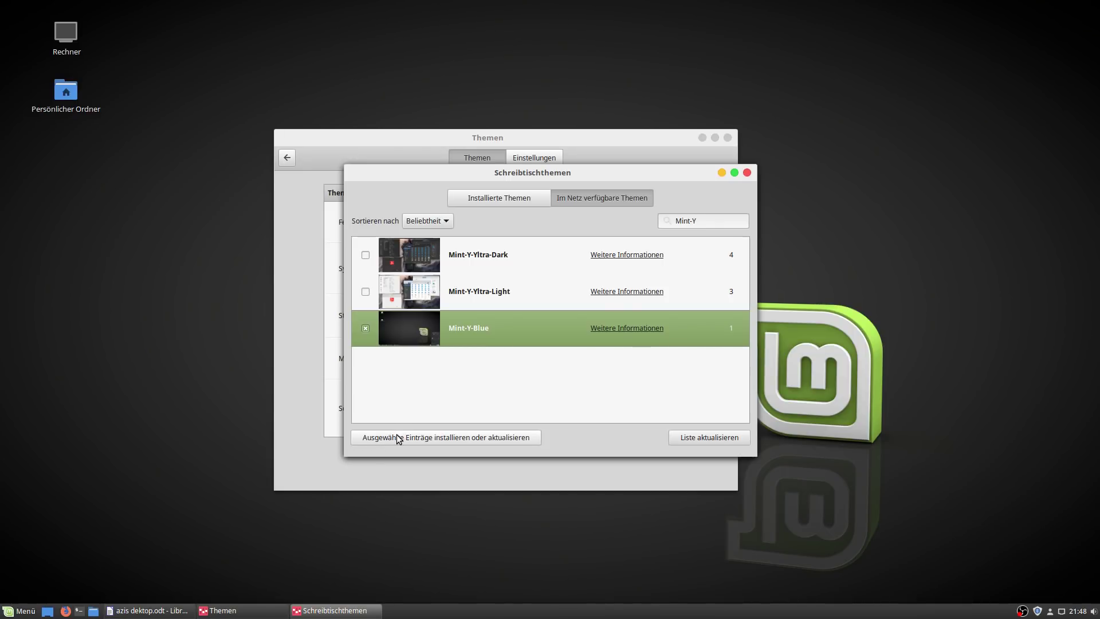
- Search the online themes for "Glass-Gla", mark Glass-Glaucous as well, and install the marked themes
drag(724, 221, 643, 220)
key(BackSpace)
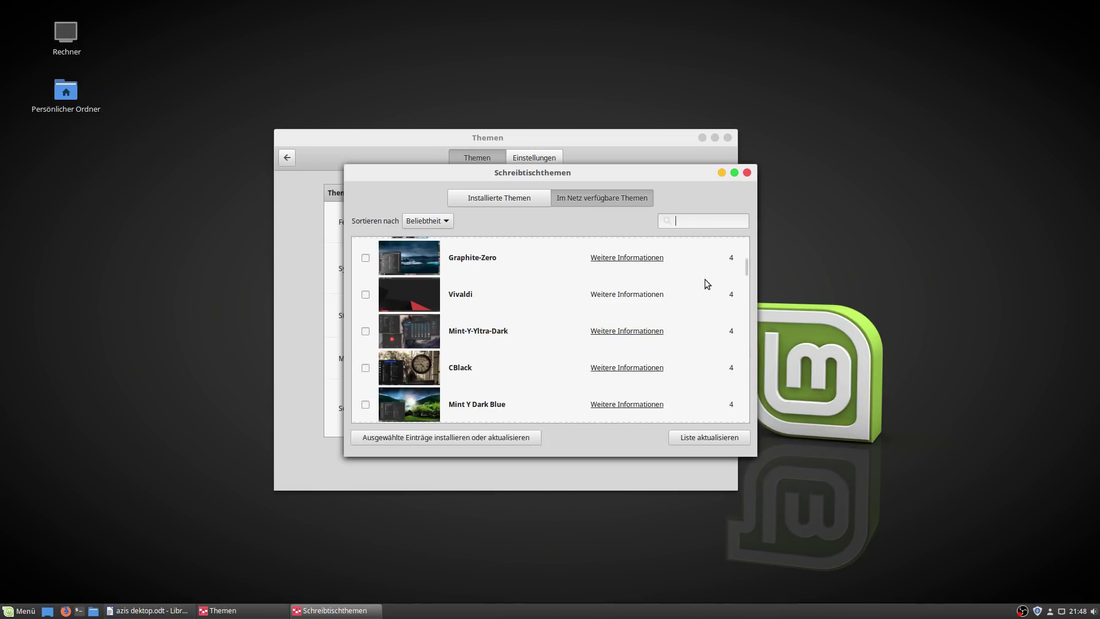
text(Glas)
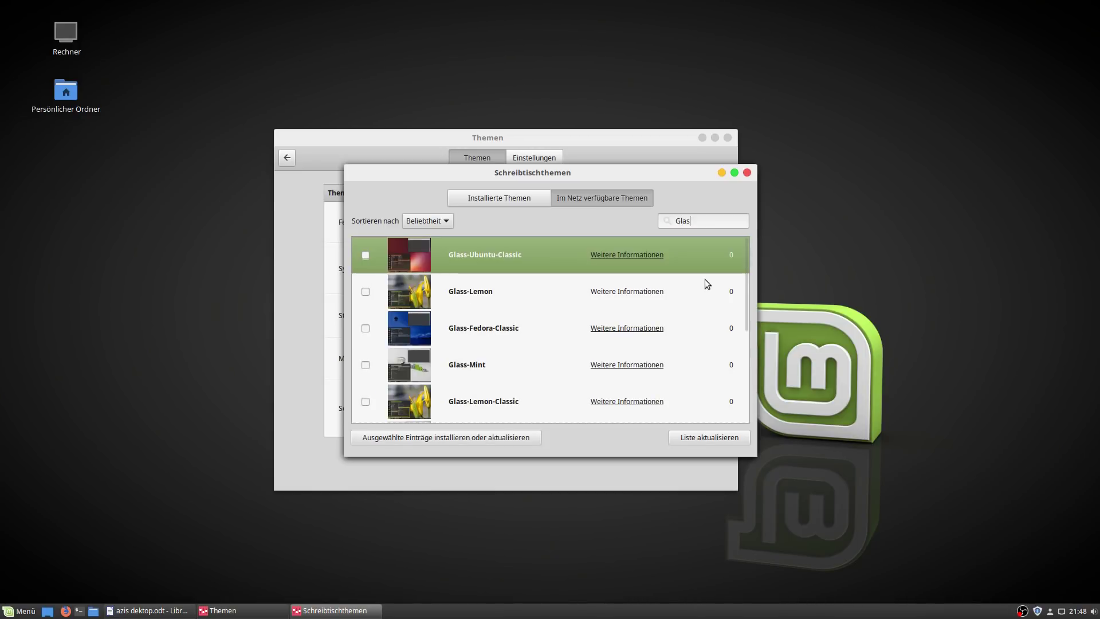
text(s-Gla)
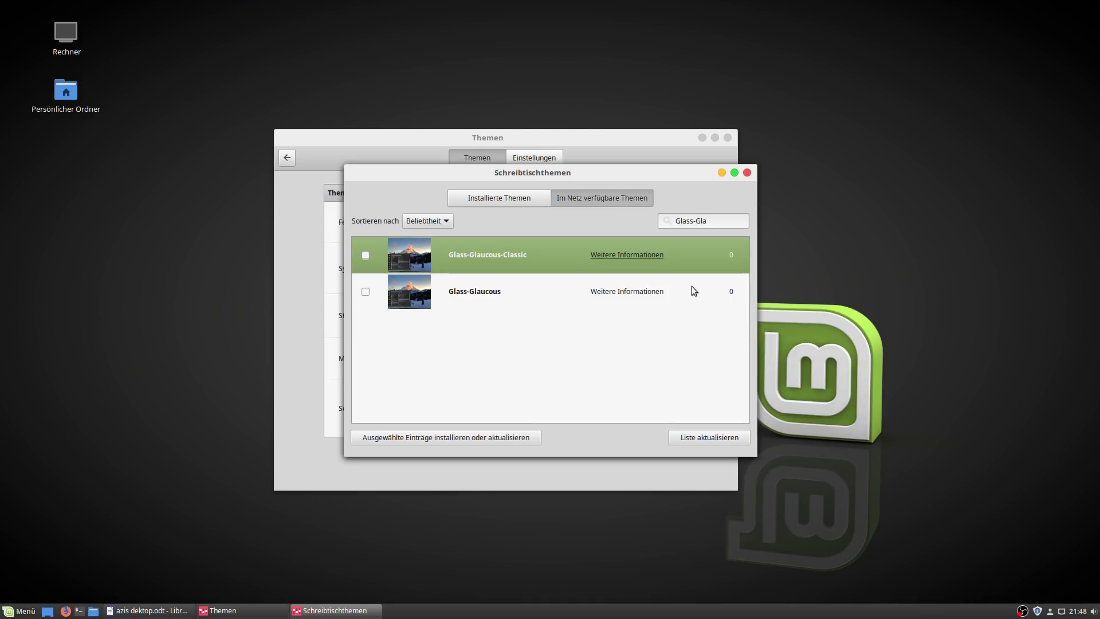
click(365, 291)
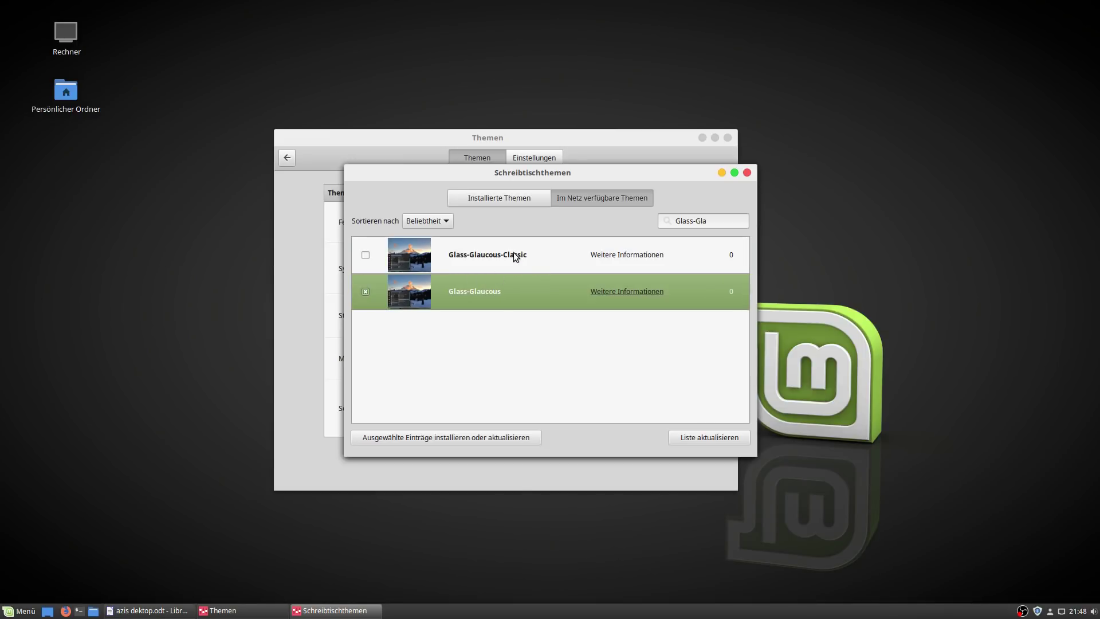
click(394, 439)
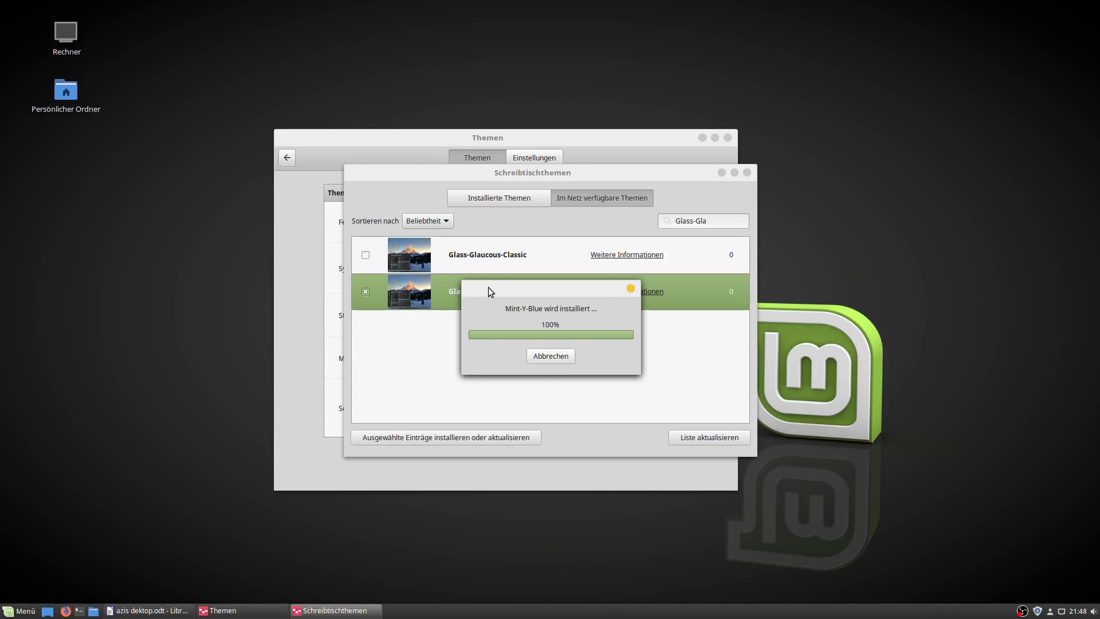
- Check the installed desktop themes for Mint-Y-Blue and Glass-Glaucous, and close the desktop themes window
click(499, 199)
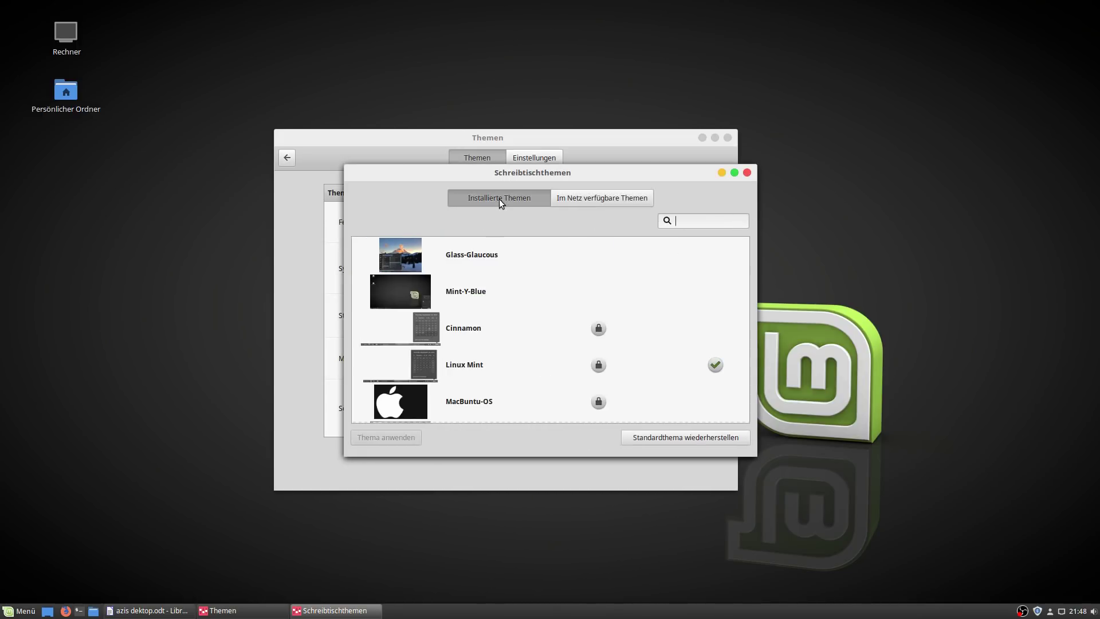
scroll(515, 295, down, 4)
scroll(478, 304, up, 4)
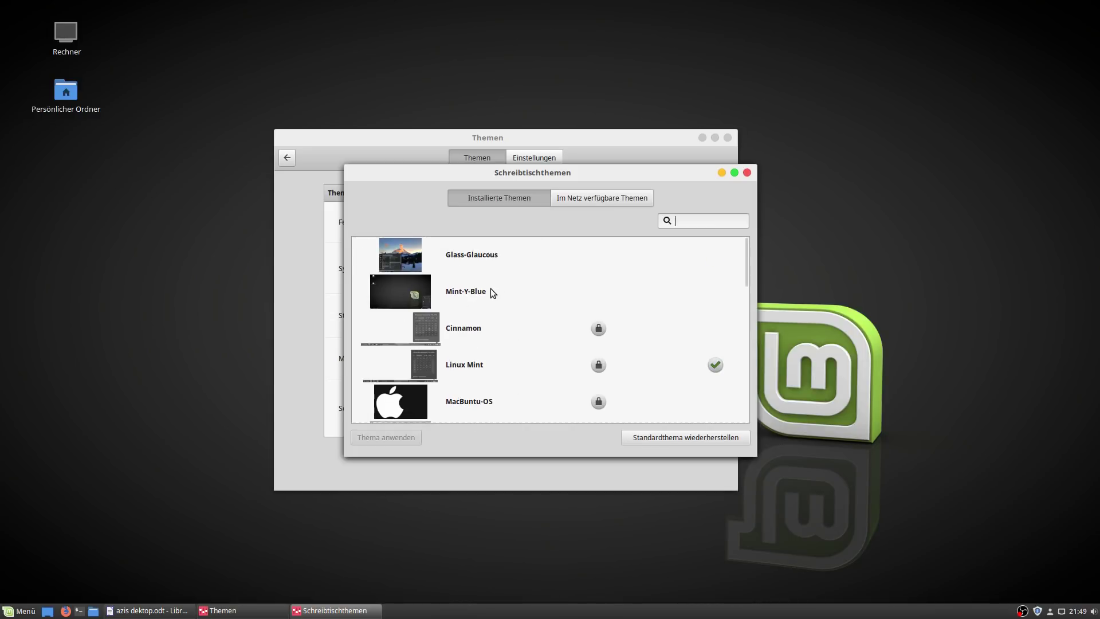
click(474, 298)
click(476, 258)
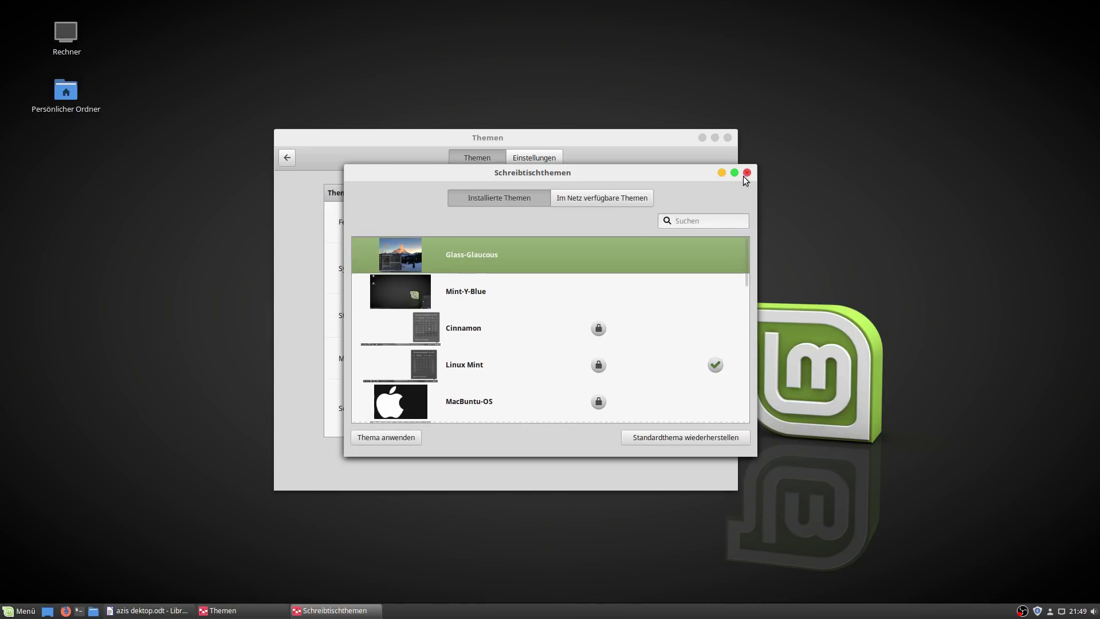
click(746, 173)
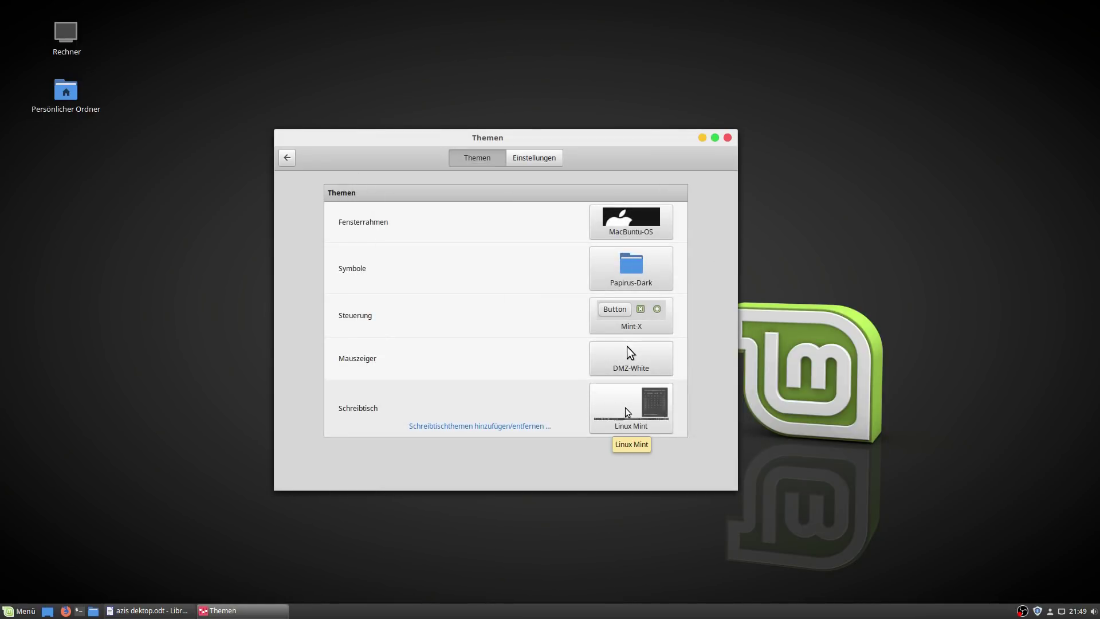
- Set the desktop theme (Schreibtisch) to Glass-Glaucous and the controls theme (Steuerung) to Mint-Y-Blue
click(626, 412)
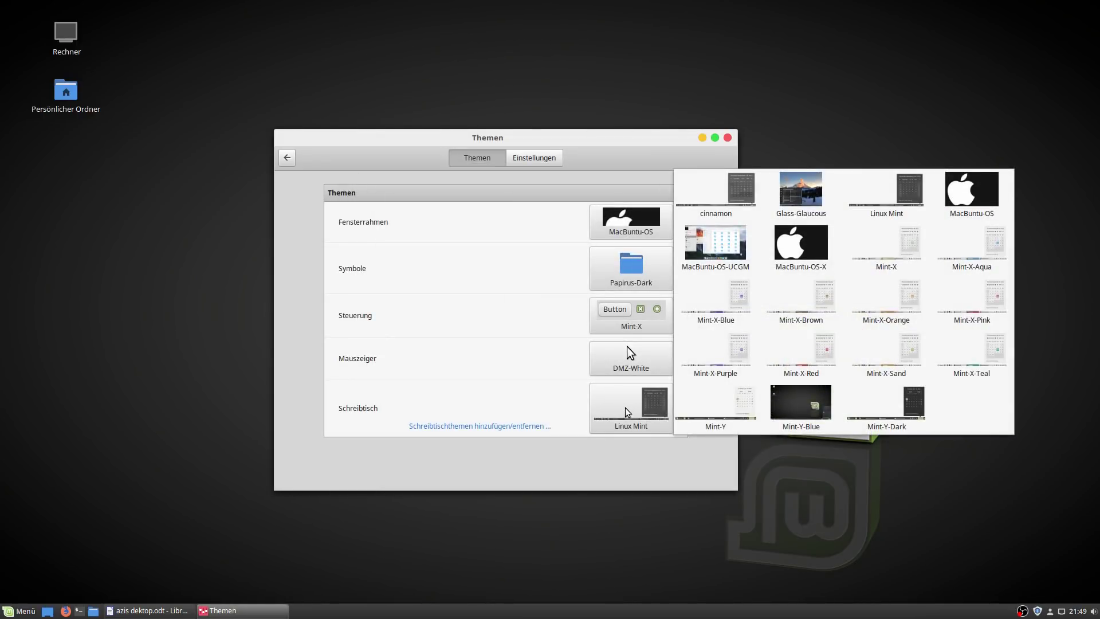
click(831, 194)
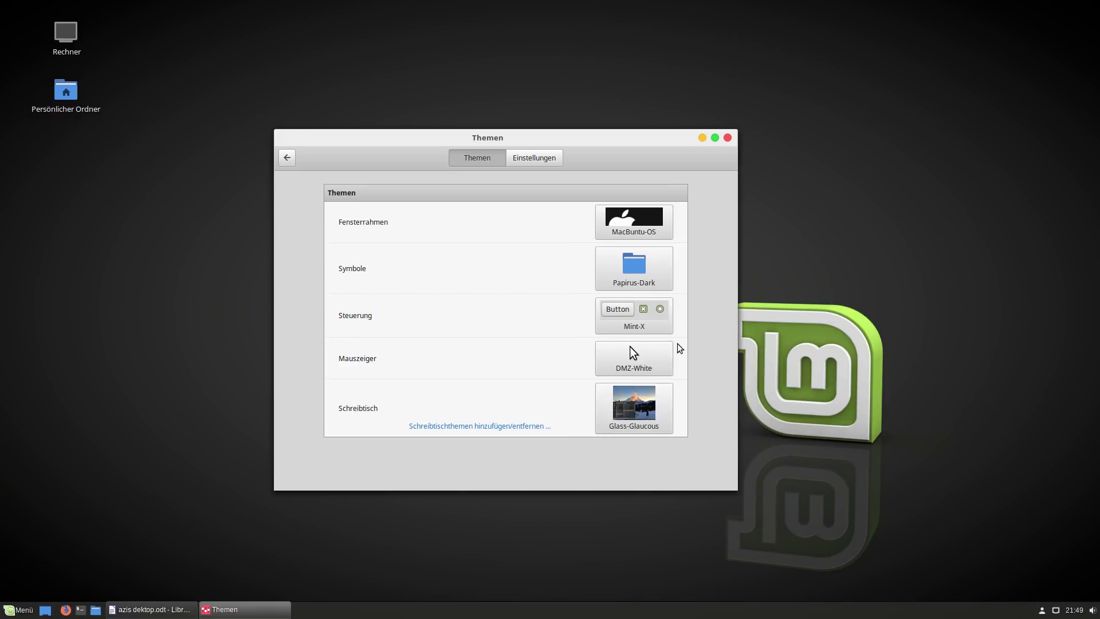
click(642, 320)
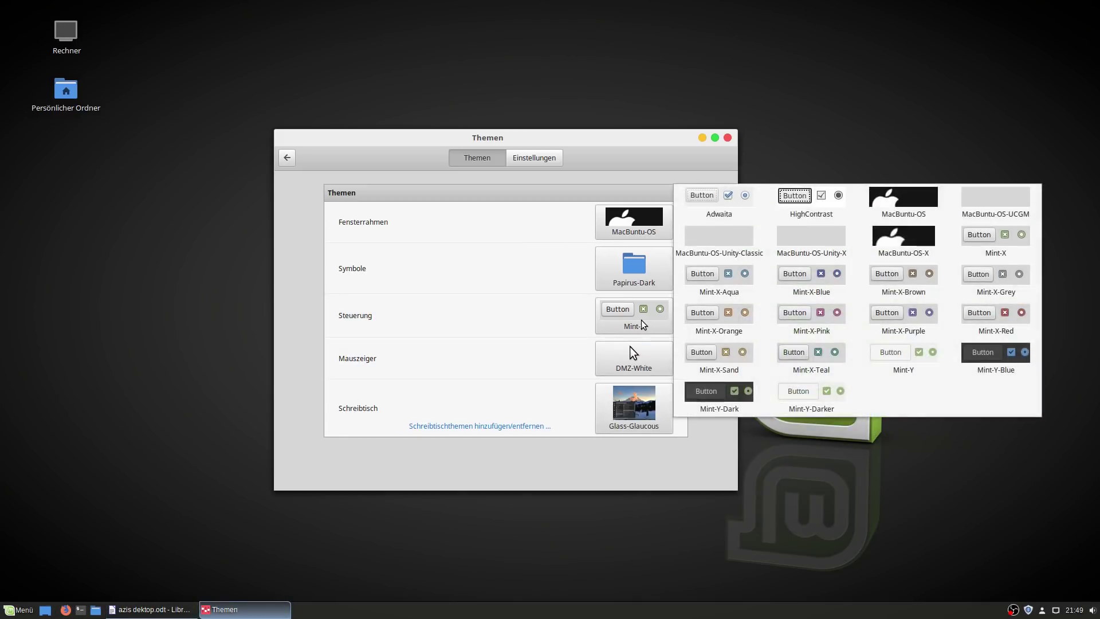
click(1001, 361)
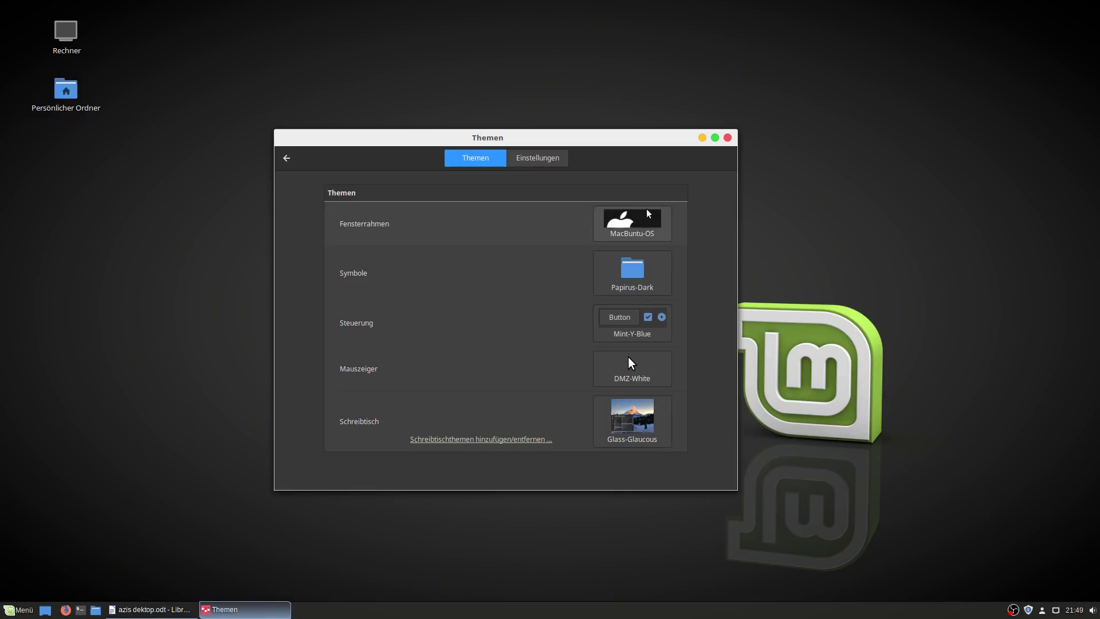
drag(563, 143, 576, 144)
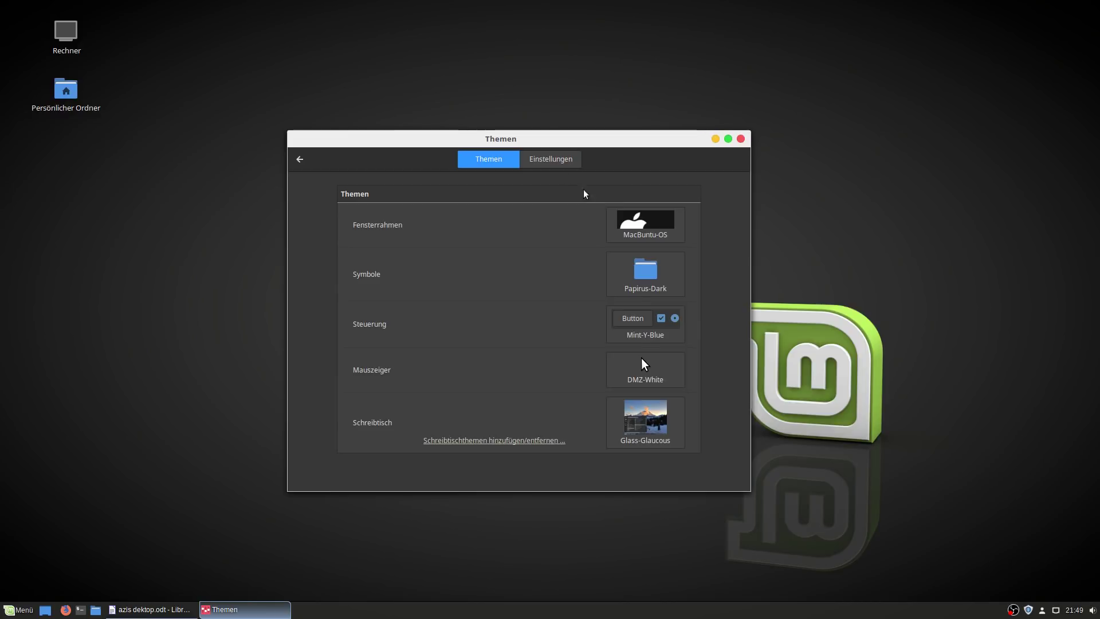
- Close the theme settings and inspect the application menu's appearance in the applied theme
click(741, 139)
key(super)
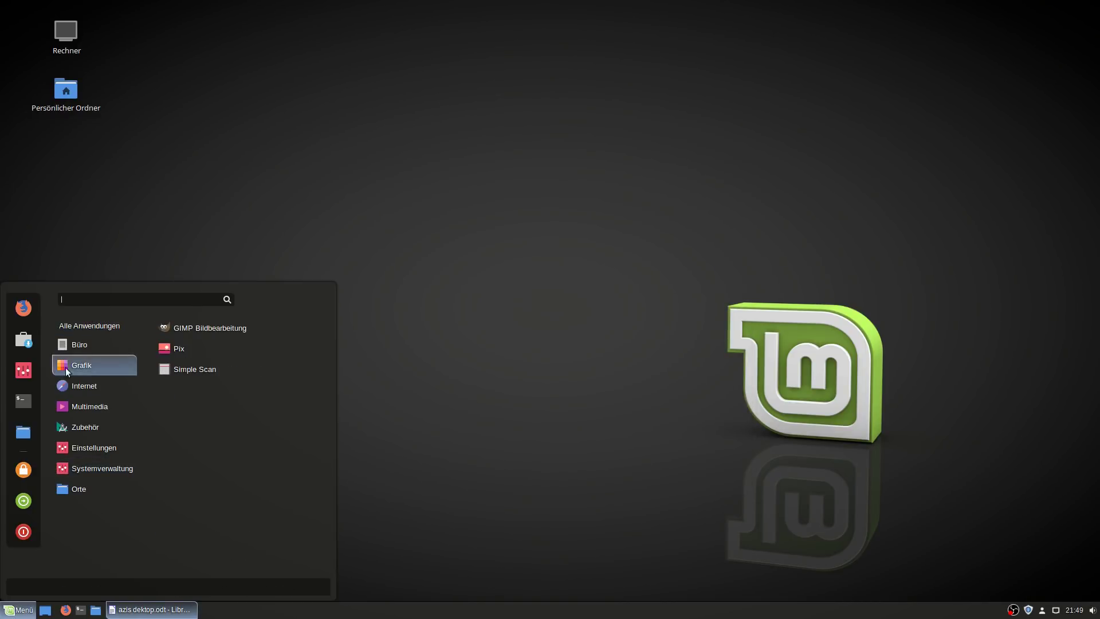
key(super)
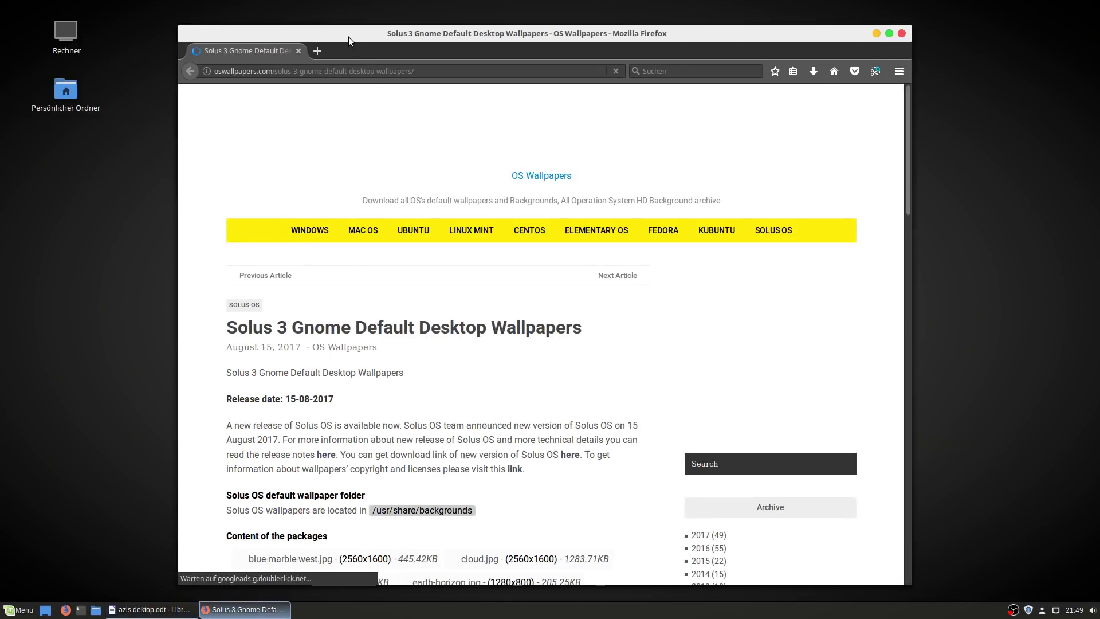
- Maximize the browser window and examine the Solus 3 Gnome wallpaper page, its site address and the list of package contents
double_click(349, 37)
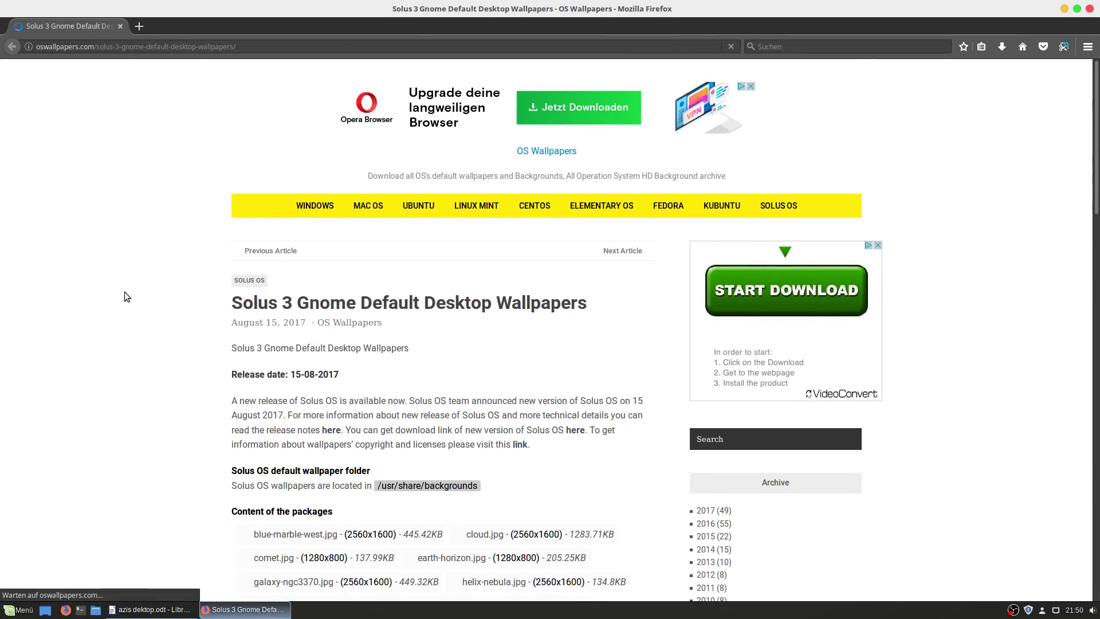
scroll(125, 291, down, 5)
scroll(125, 291, down, 8)
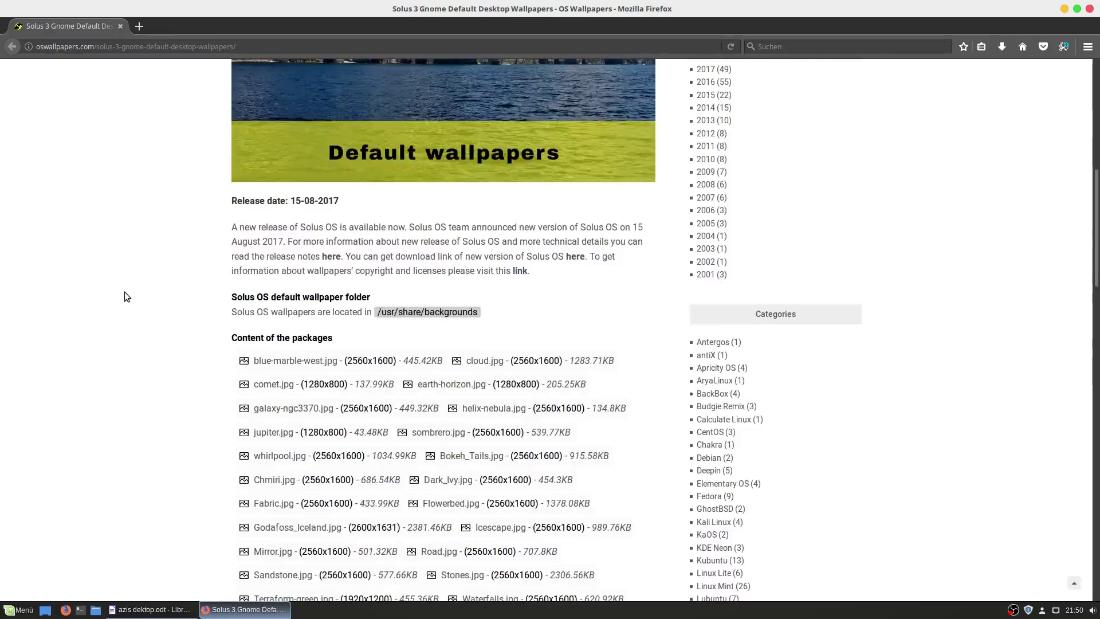
scroll(123, 291, up, 4)
scroll(124, 291, up, 6)
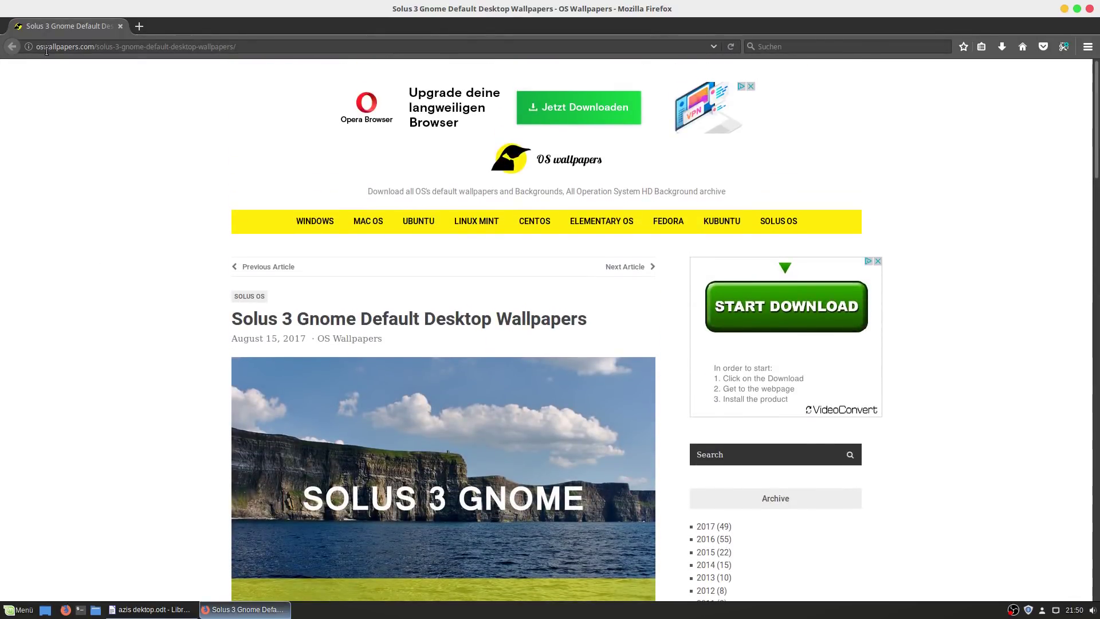
drag(37, 48, 100, 48)
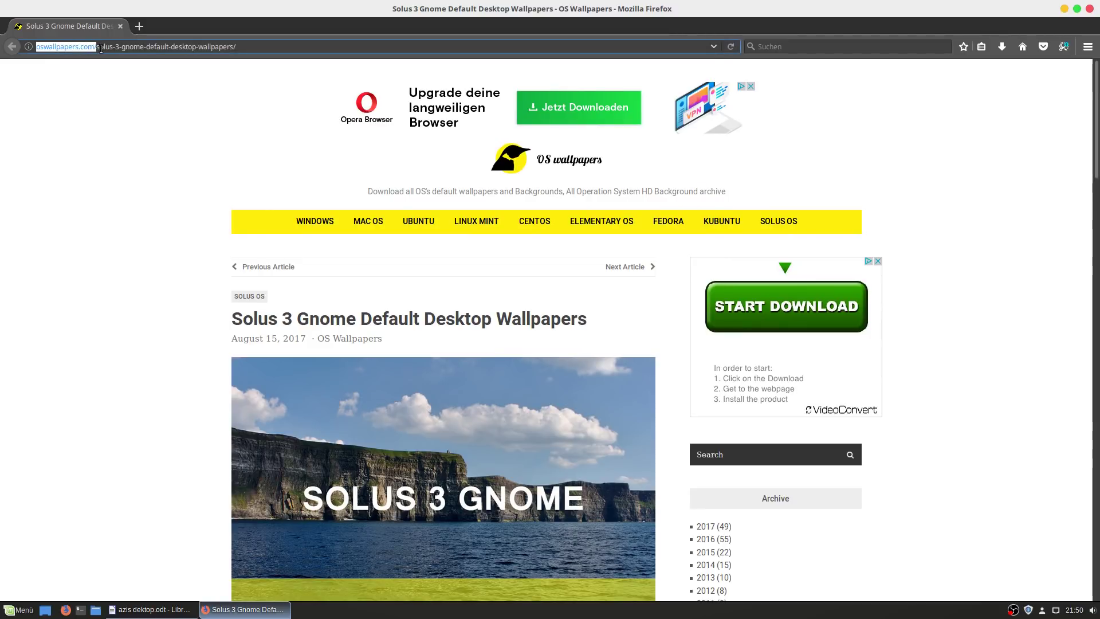
scroll(140, 178, down, 10)
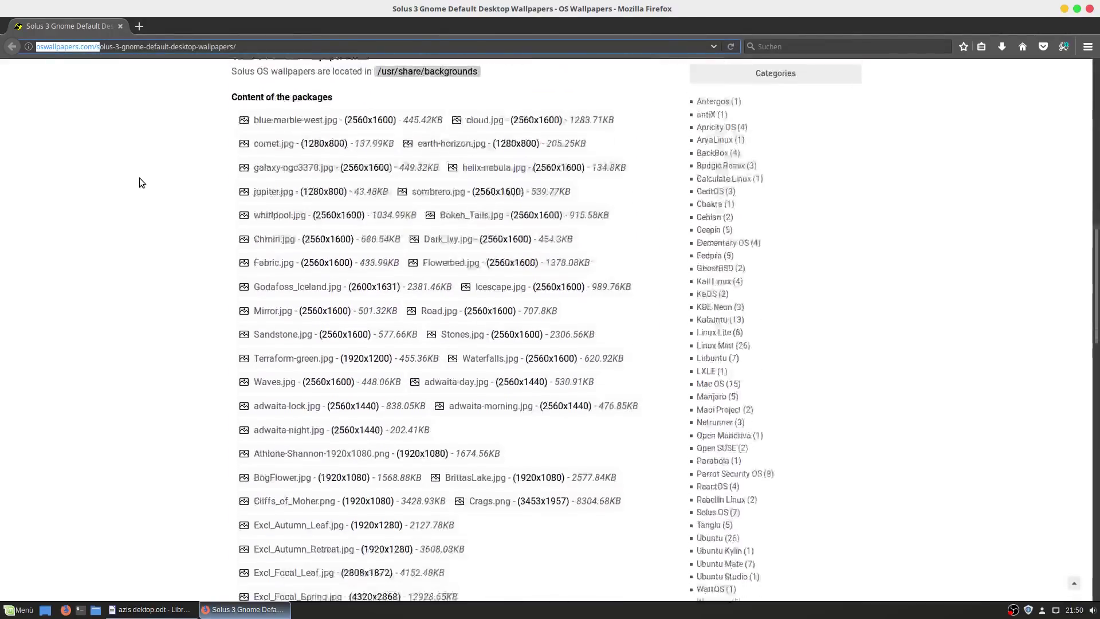
scroll(139, 182, down, 3)
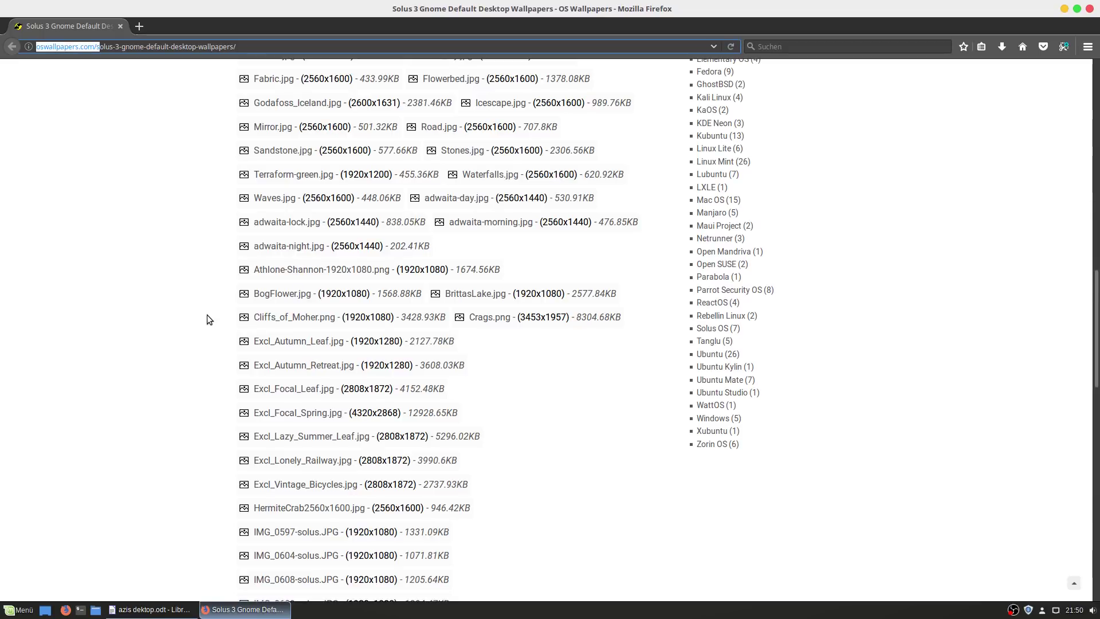
scroll(208, 315, down, 1)
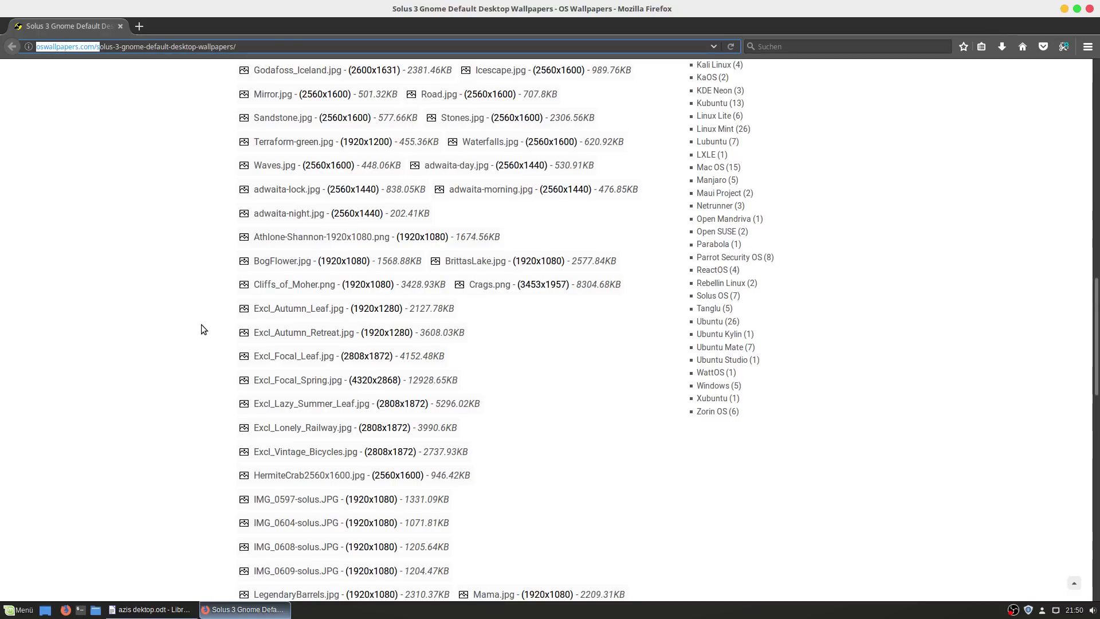
- Preview the Excl_Vintage_Bicycles wallpaper from the page's image gallery and close the preview
click(282, 461)
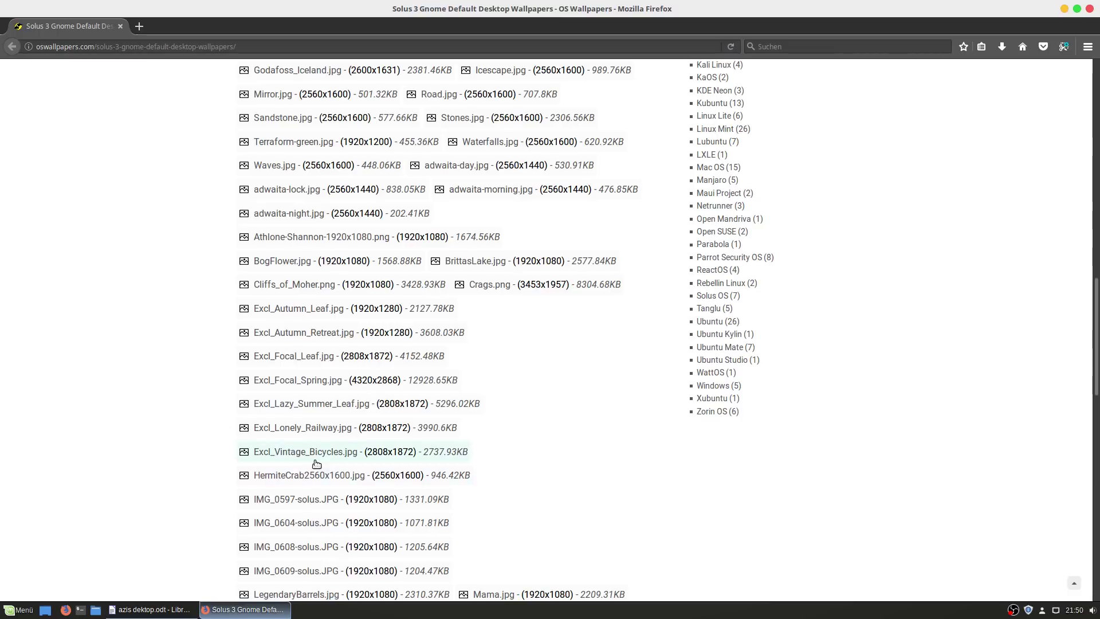
scroll(177, 383, down, 10)
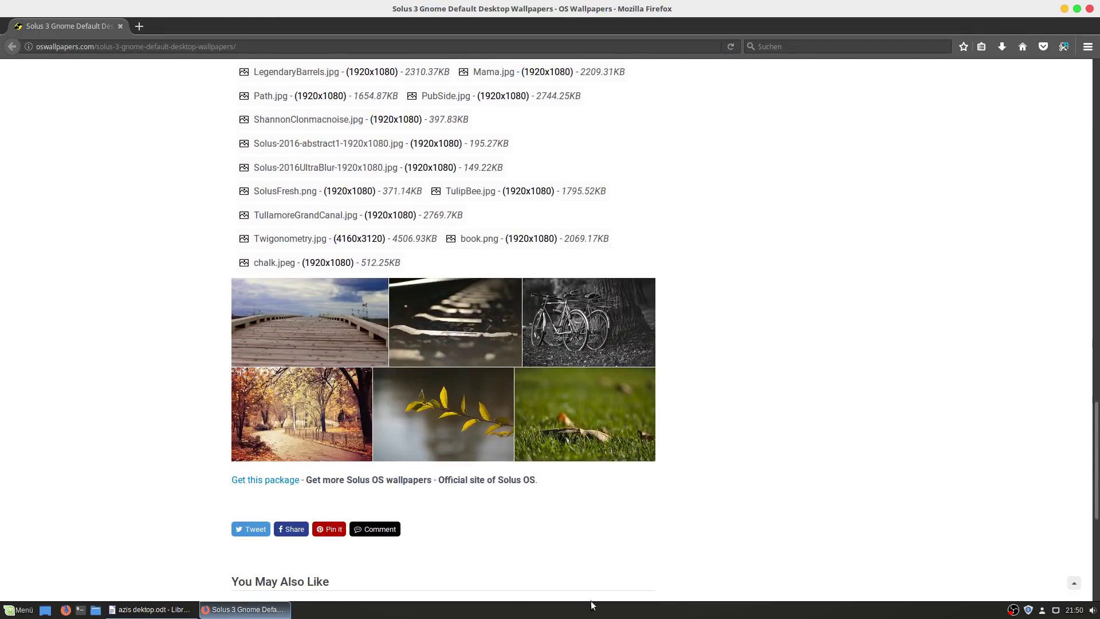
click(558, 332)
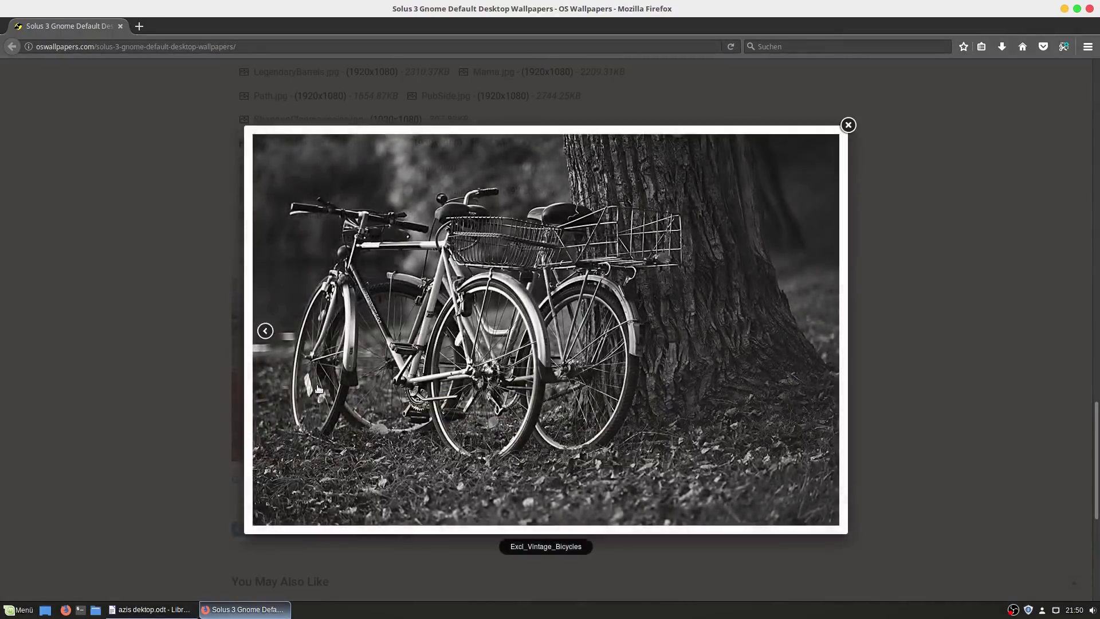
click(177, 401)
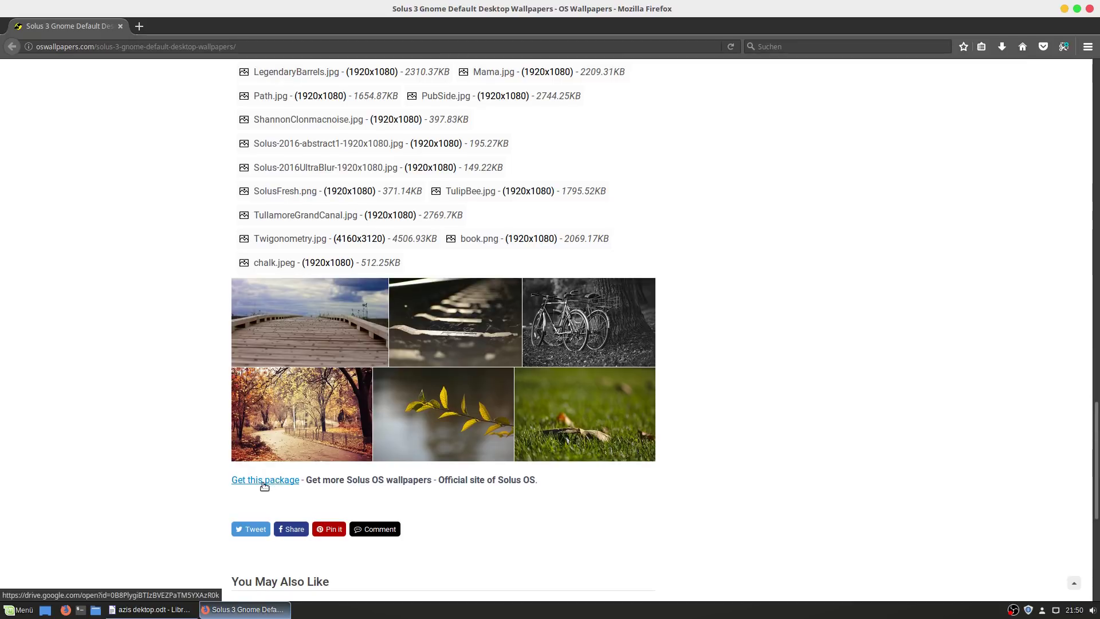
- Open the Google Drive download of the Solus wallpaper package and read the virus scan notice
click(253, 481)
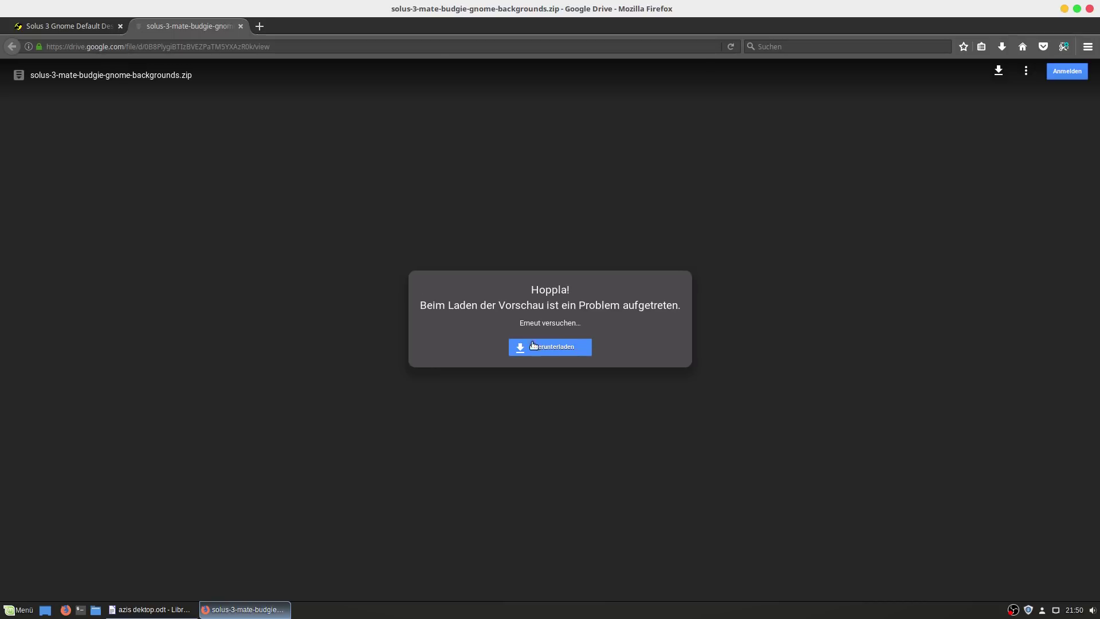
click(551, 355)
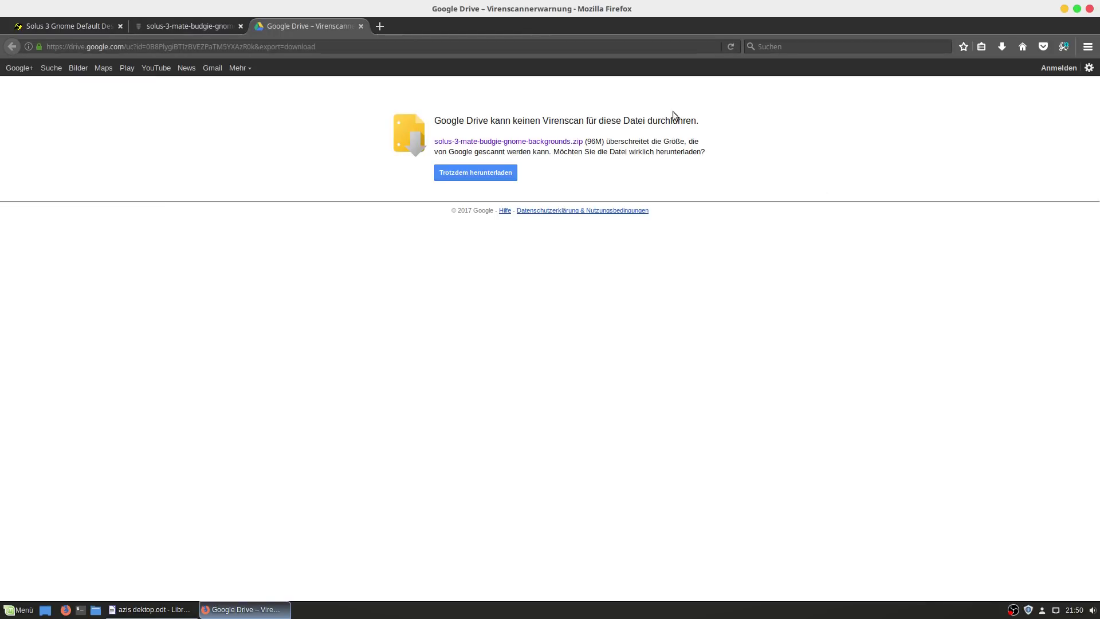
drag(695, 123, 440, 121)
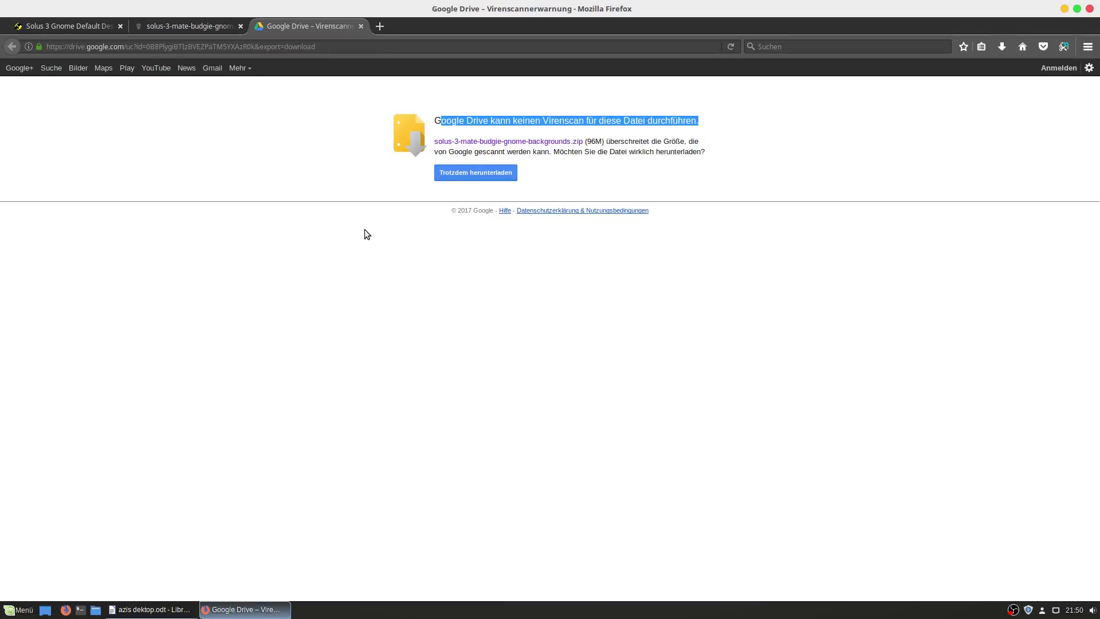
shift+click(404, 173)
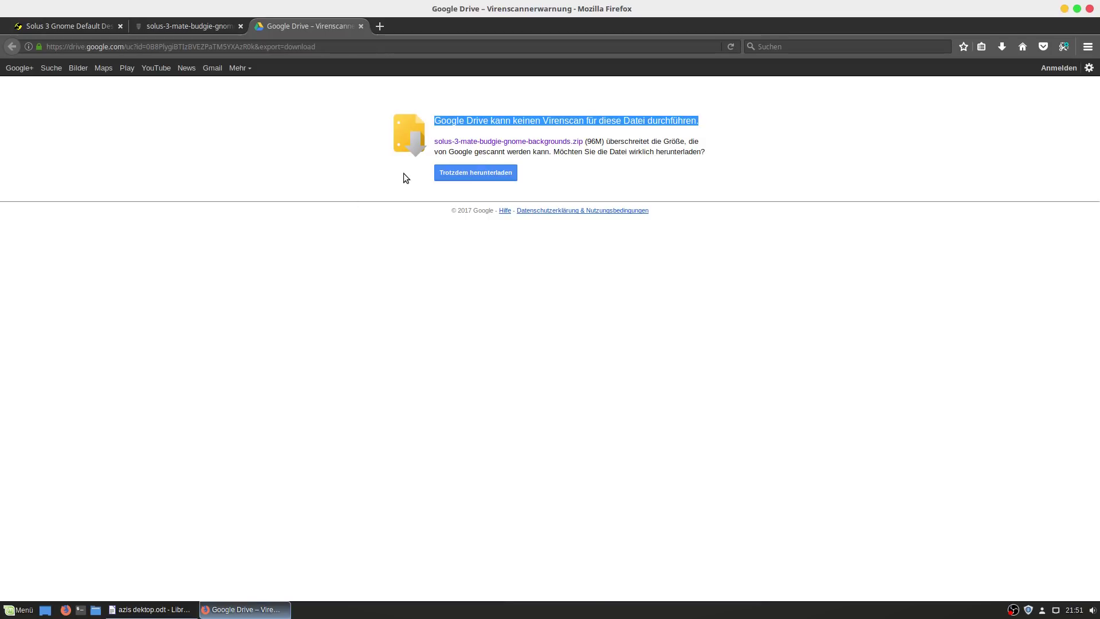
- Download solus-3-mate-budgie-gnome-backgrounds.zip despite the virus scan notice and save the file to disk
click(462, 174)
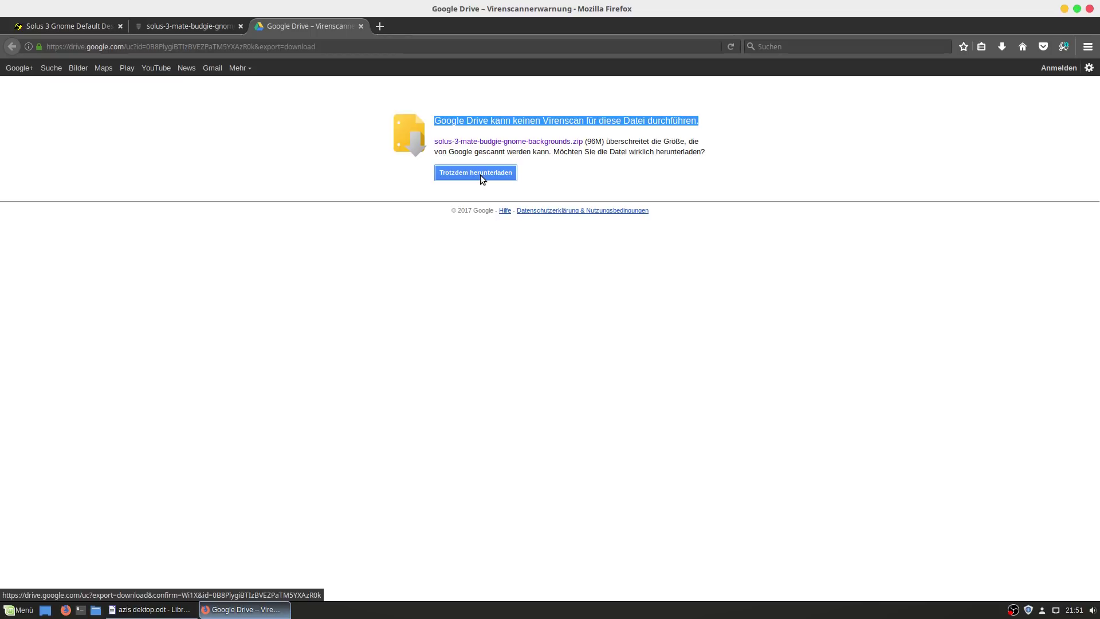
click(480, 175)
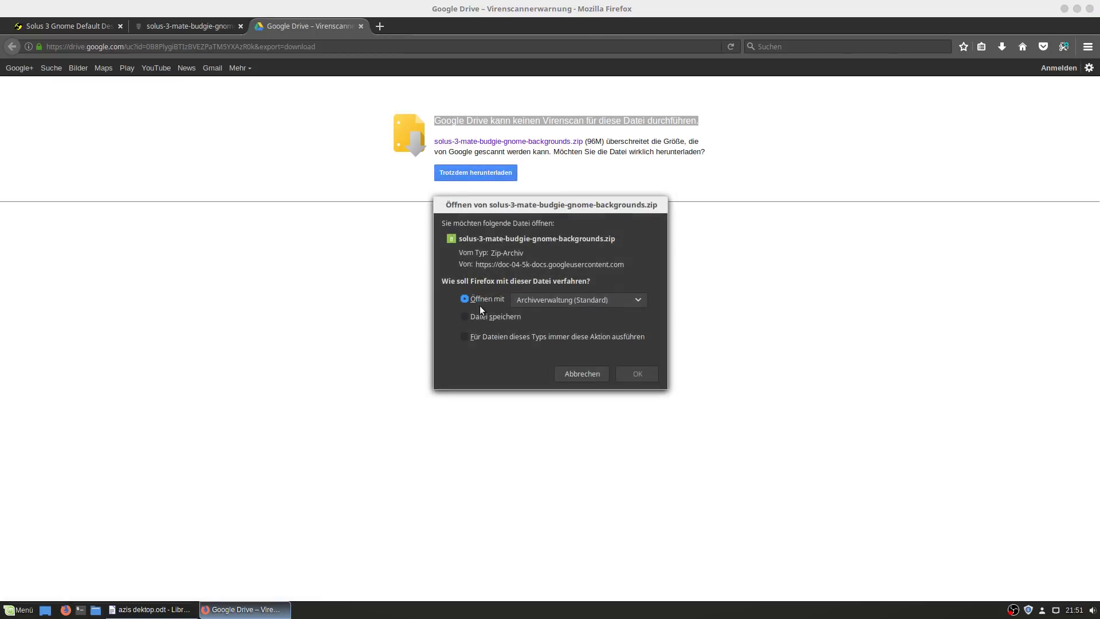
click(473, 314)
click(638, 376)
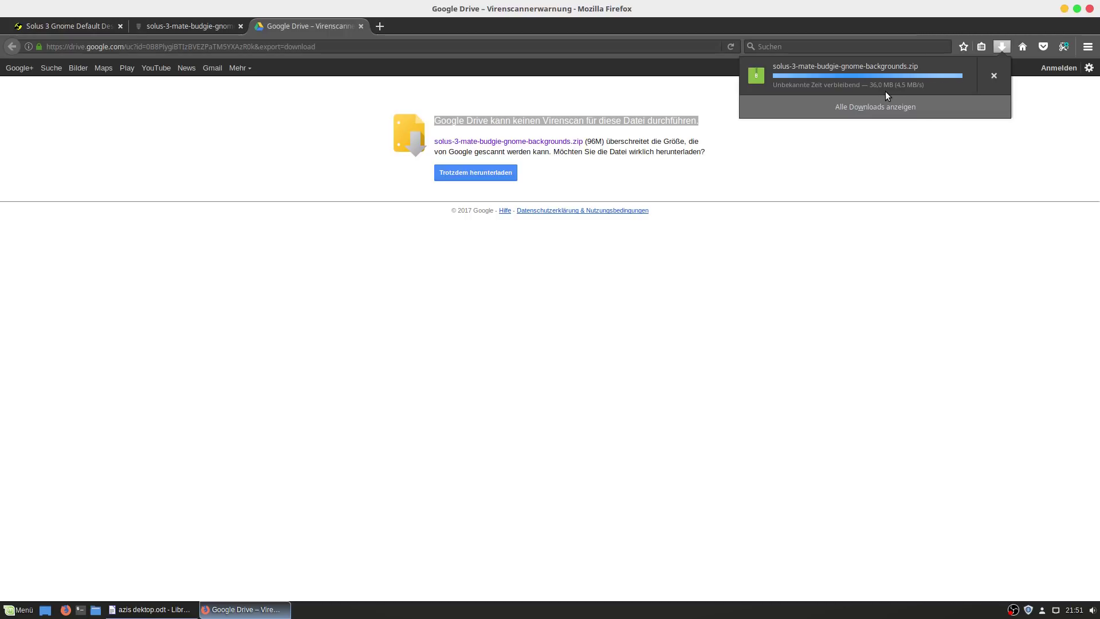
- Minimize the browser, open the online applets for the desktop panel, and mark Weather for installation
click(1064, 8)
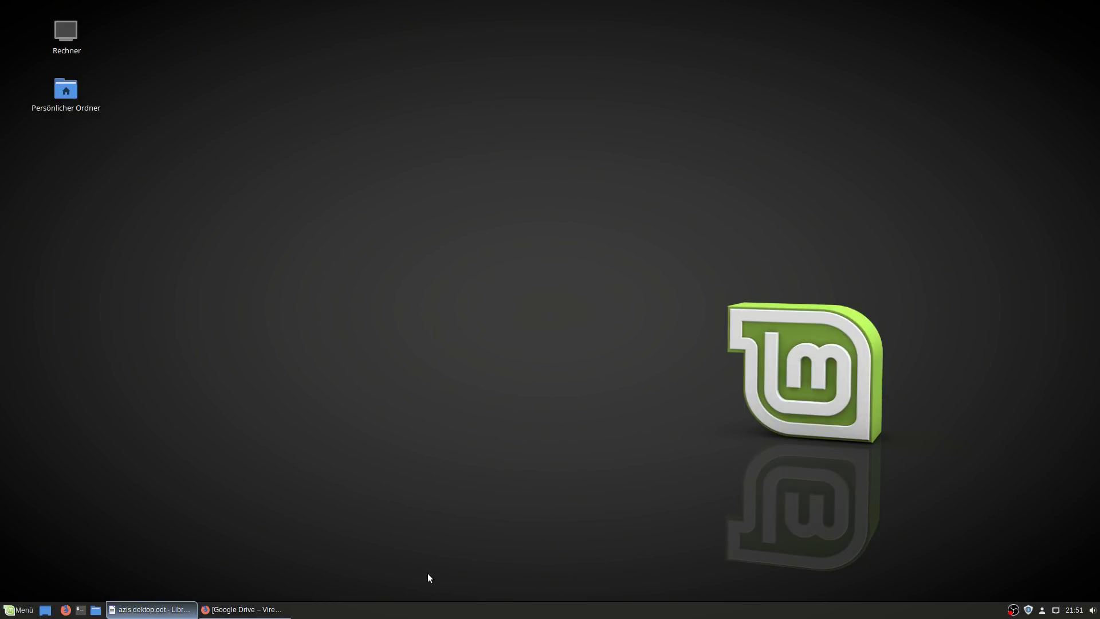
right_click(433, 610)
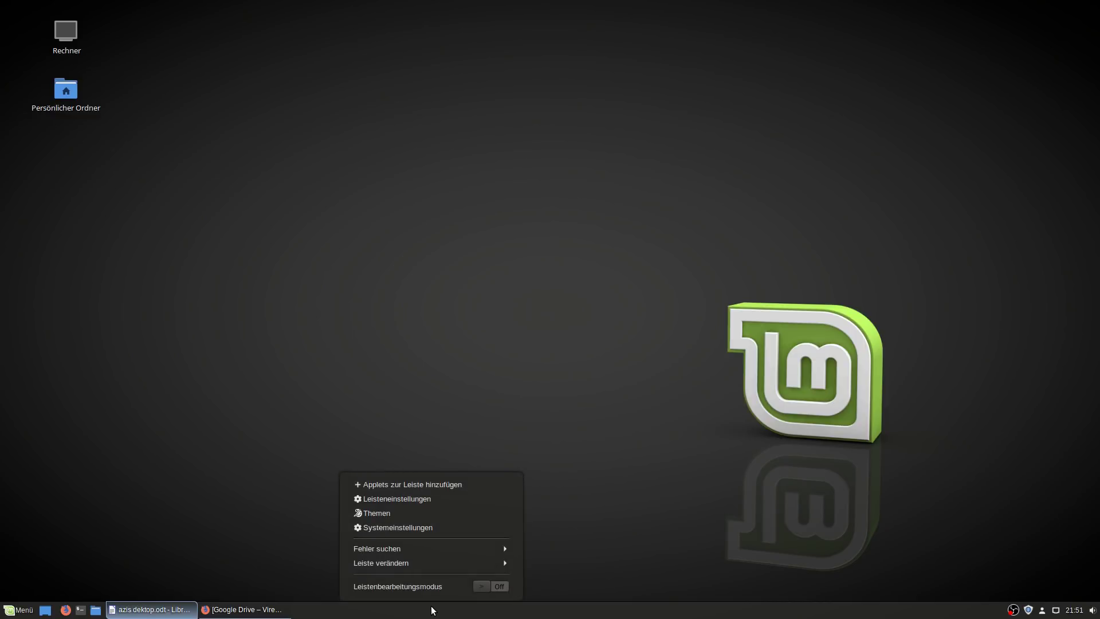
click(407, 485)
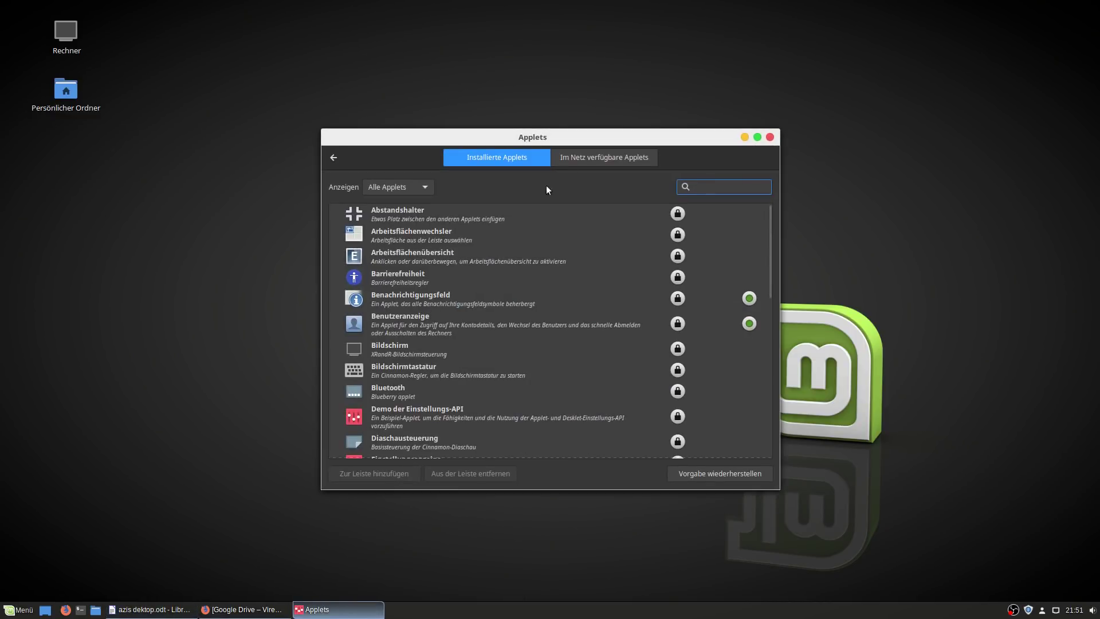
click(587, 157)
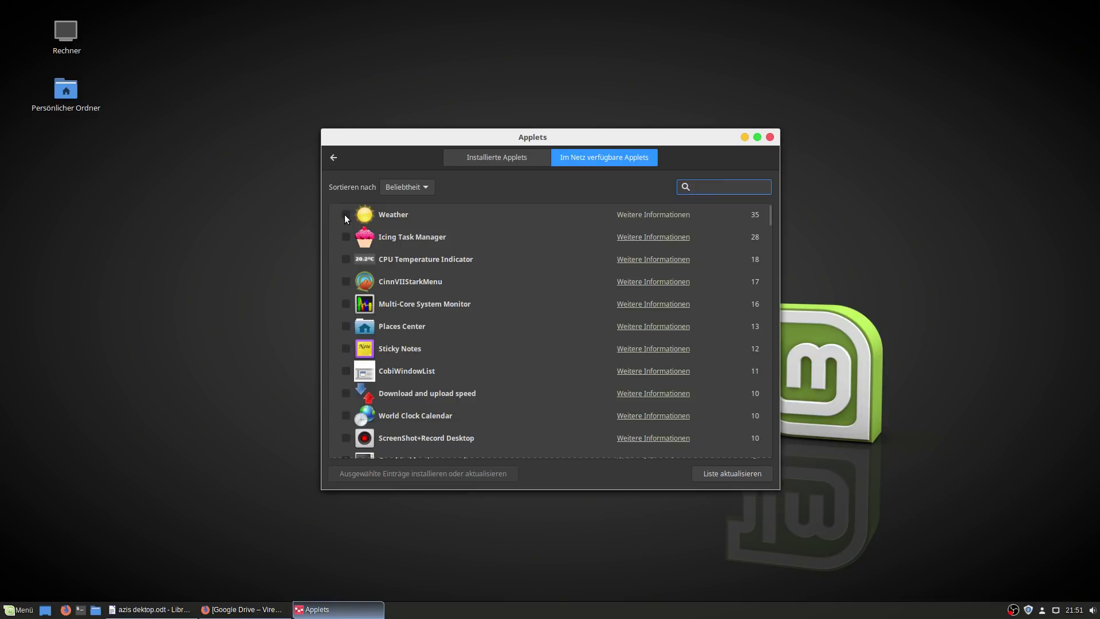
click(346, 217)
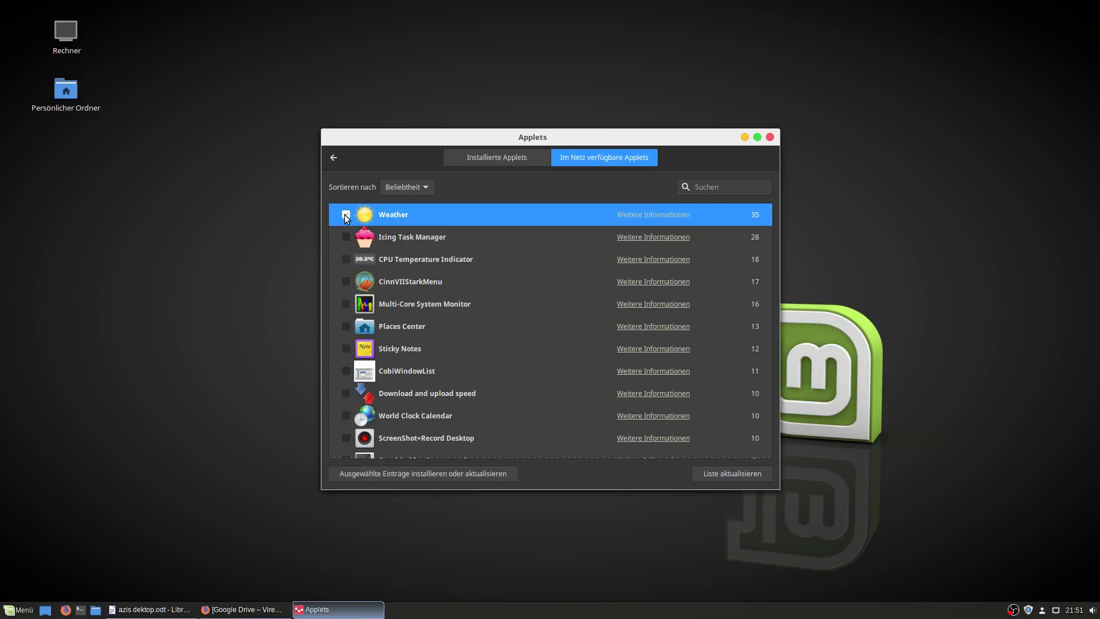
- Search the online applets for "Plac" and mark Places Center for installation
click(735, 190)
text(Plac)
click(346, 215)
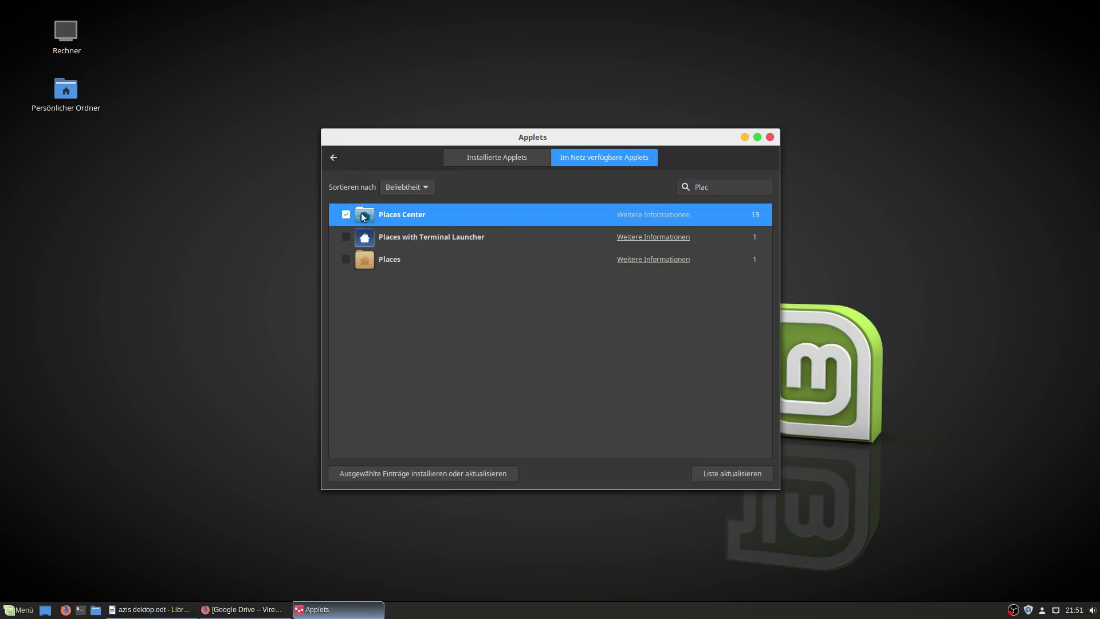
- Search the online applets for "Color" and mark Color Picker for installation
click(728, 190)
key(BackSpace)
key(BackSpace)
key(BackSpace)
key(BackSpace)
text(Co)
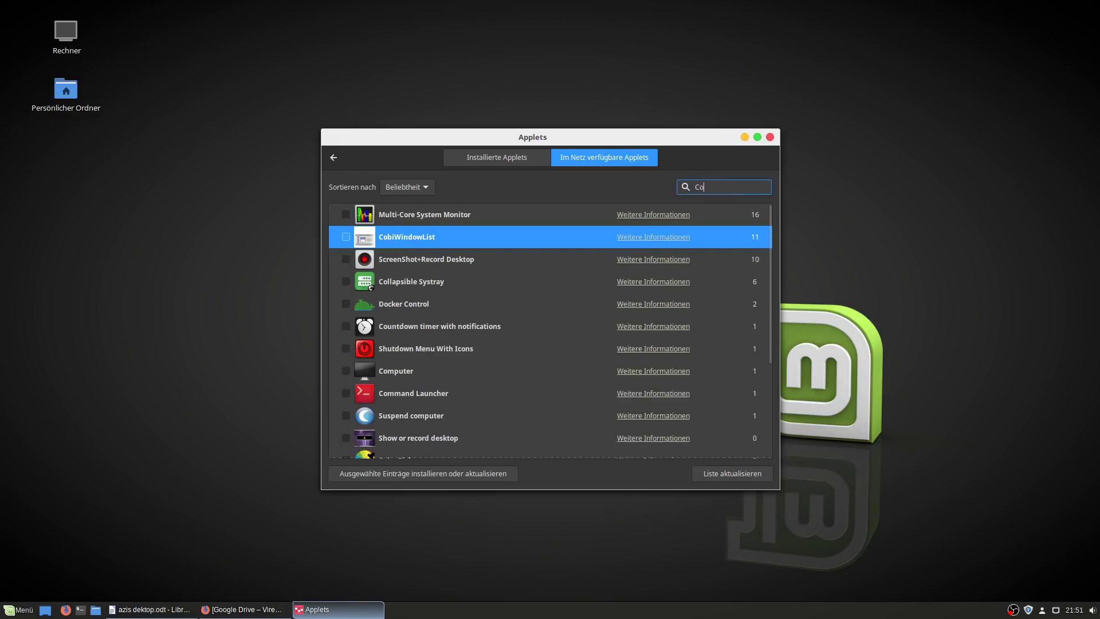
text(lor)
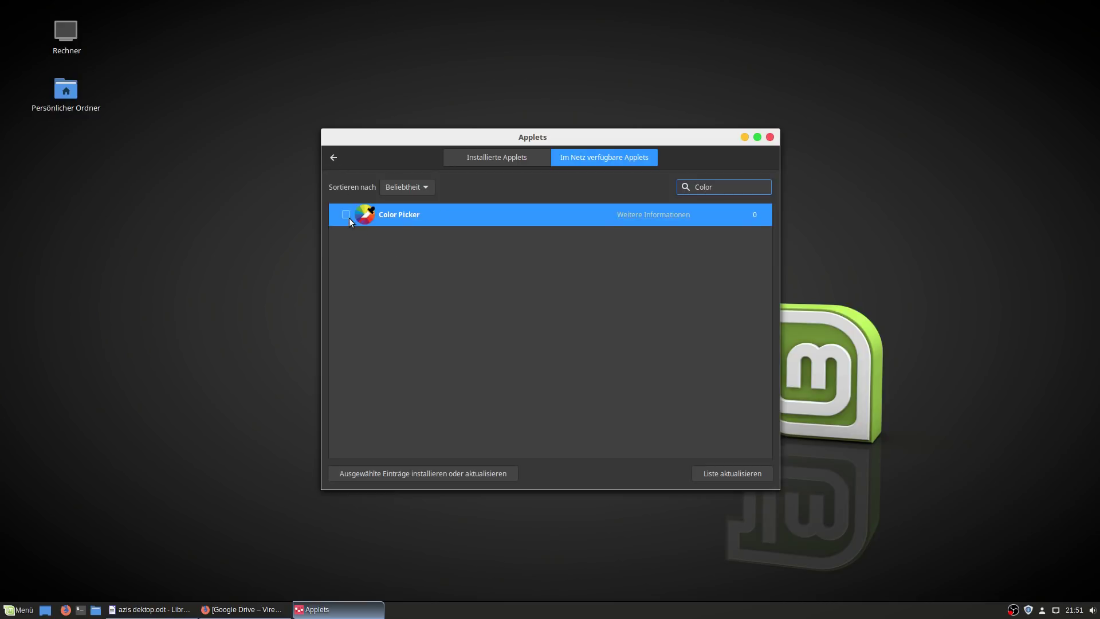
click(346, 214)
- Search the online applets for "Graph" and mark Graphics Center for installation
drag(724, 186, 630, 181)
text(Gra)
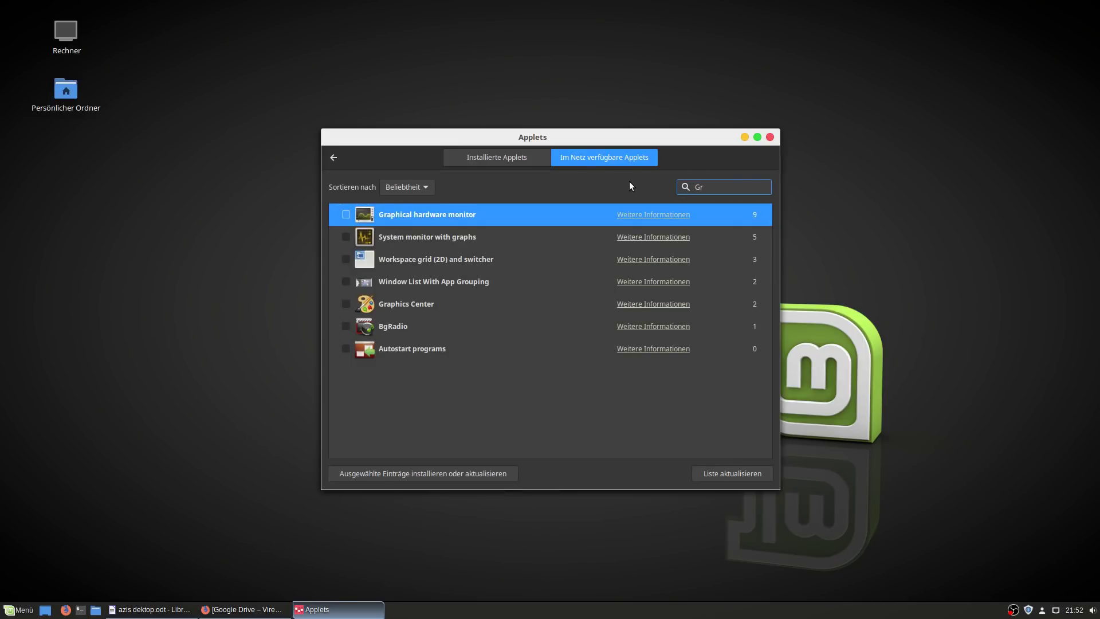
text(ph)
click(346, 259)
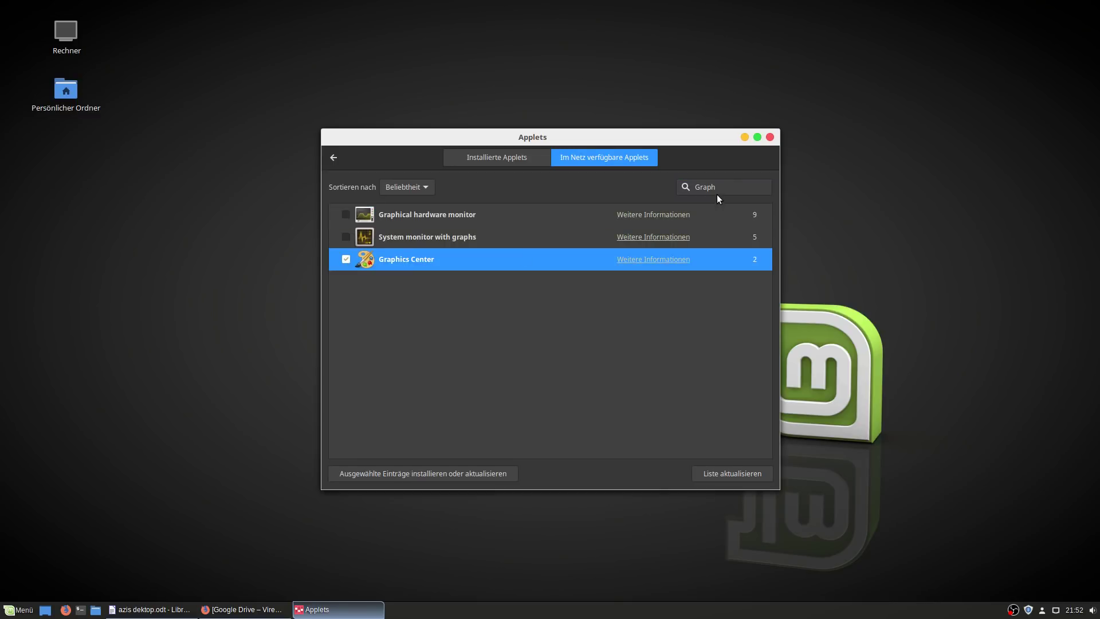
- Search for "Sling", mark Slingshot too, and install all marked applets, checking them in the installed applets list
double_click(712, 189)
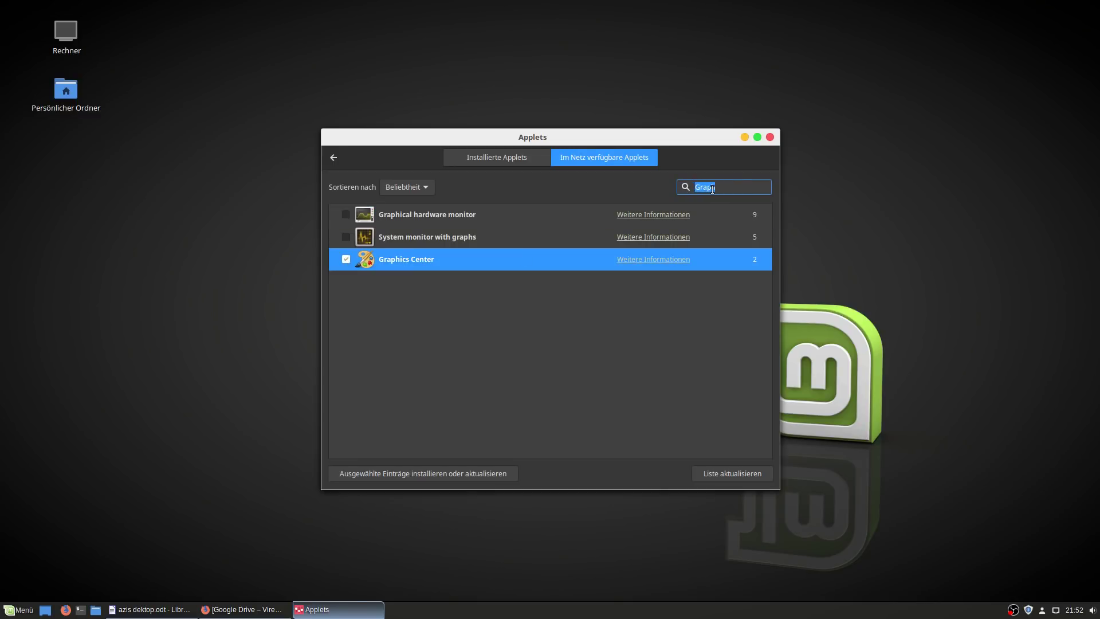
text(Sling)
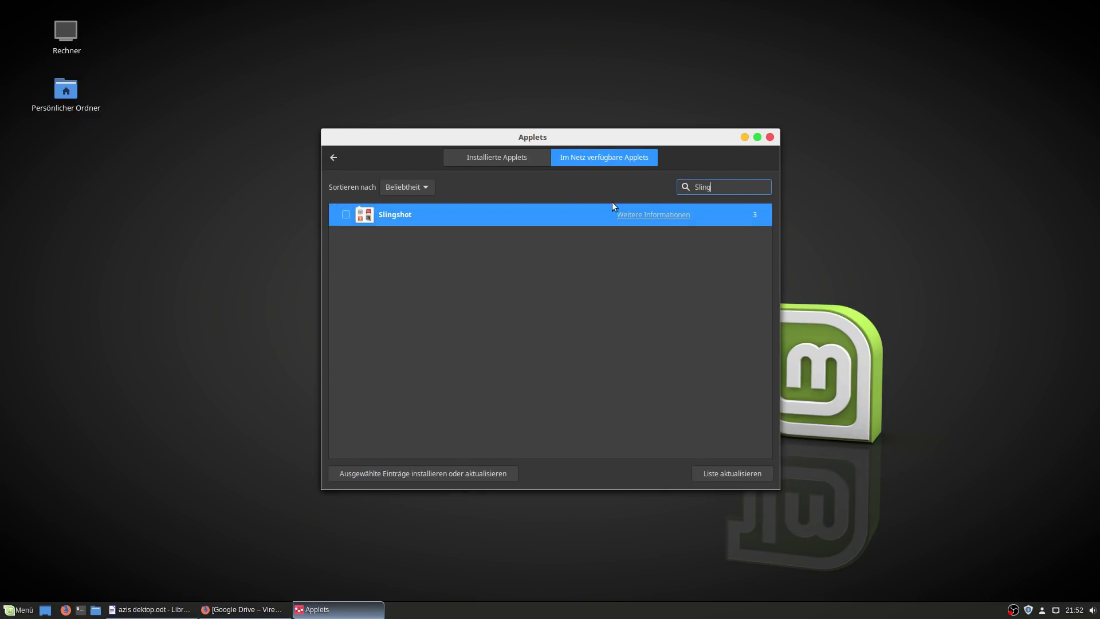
click(346, 215)
click(375, 472)
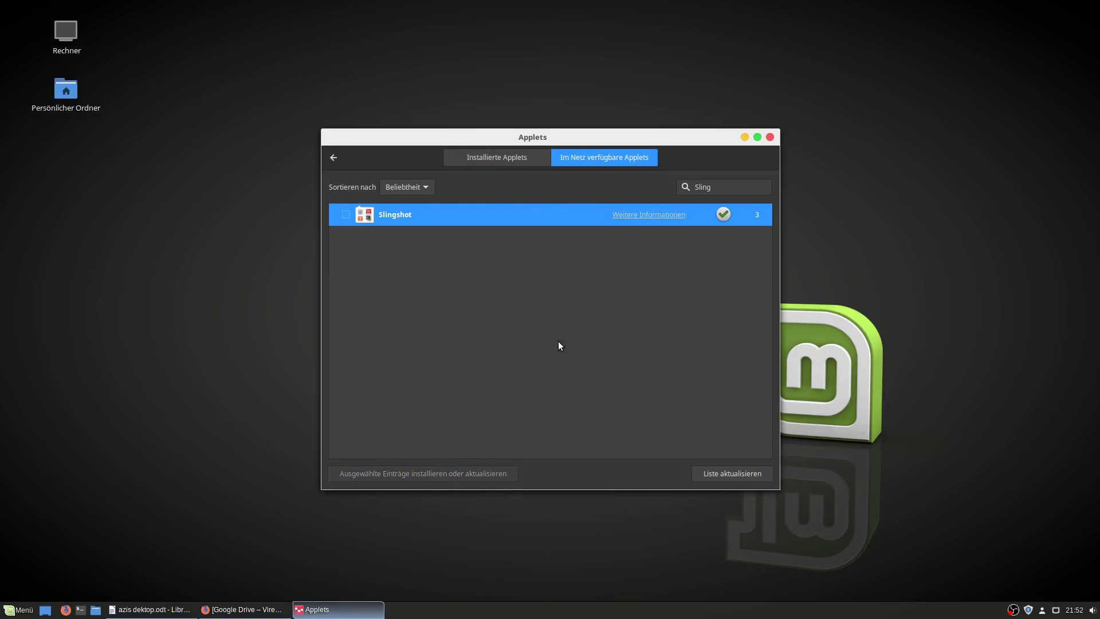
click(489, 158)
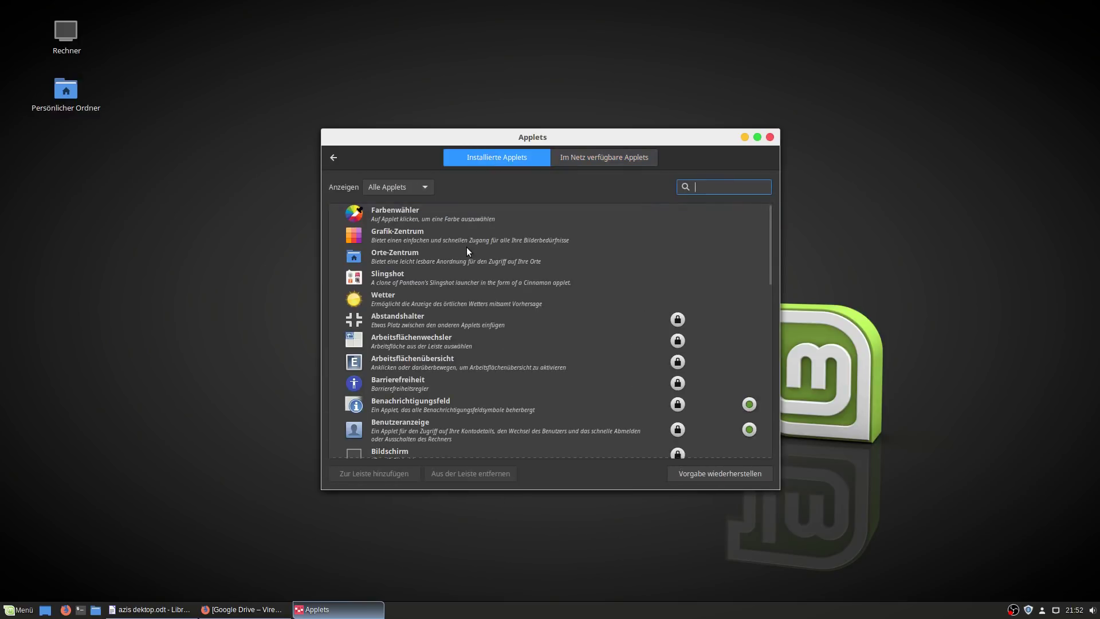
- Minimize the applets window and open the folder containing the downloaded solus-3-mate-budgie-gnome-backgrounds.zip from the browser
click(744, 137)
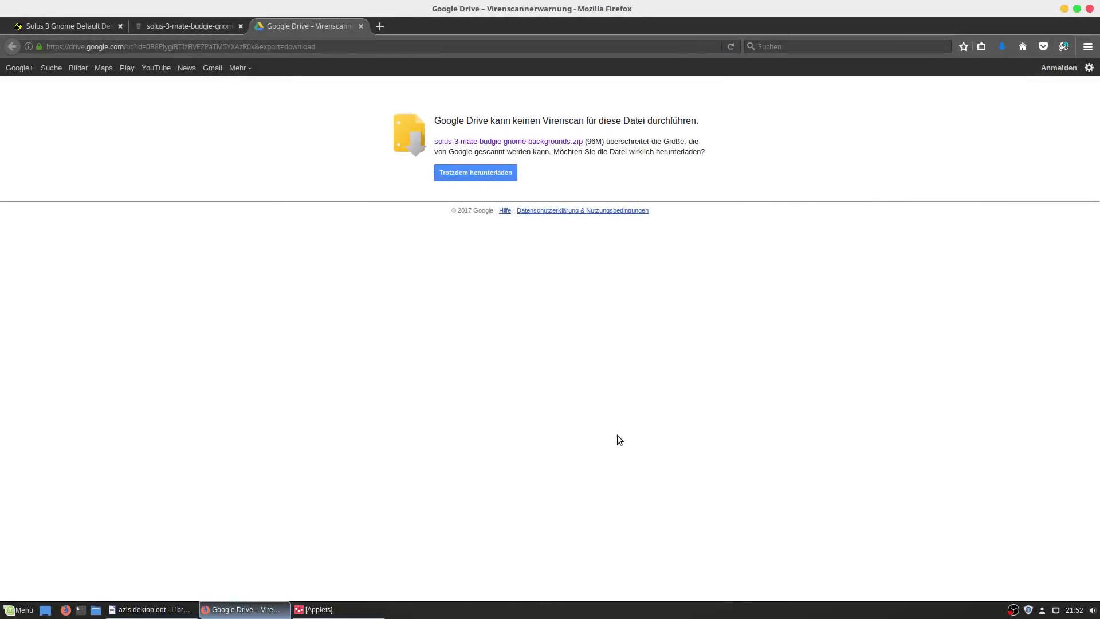
click(1004, 49)
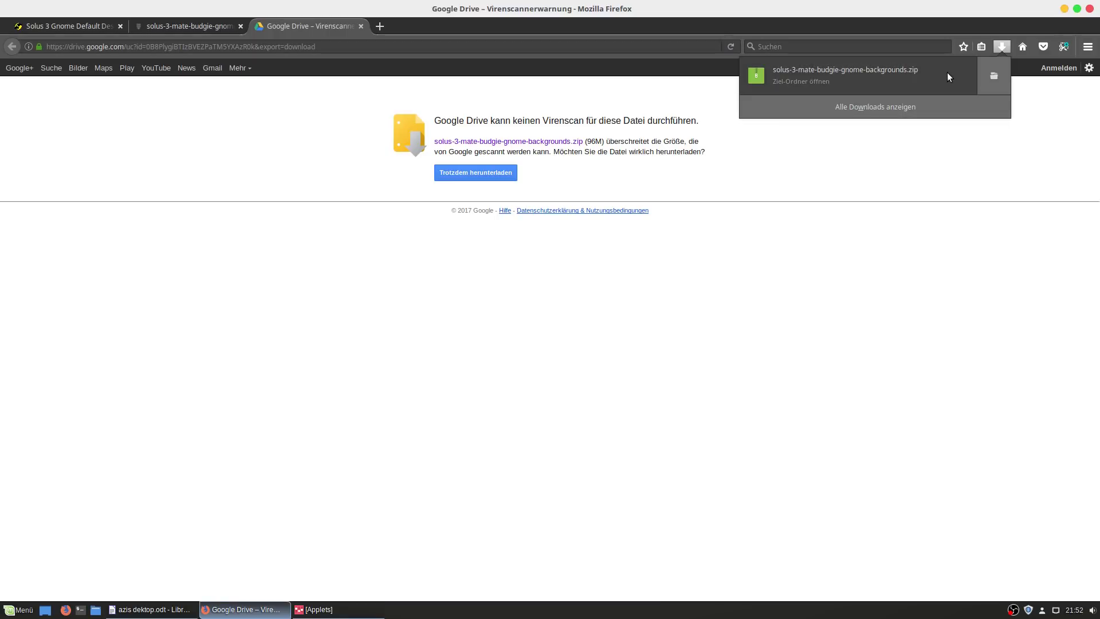
click(996, 77)
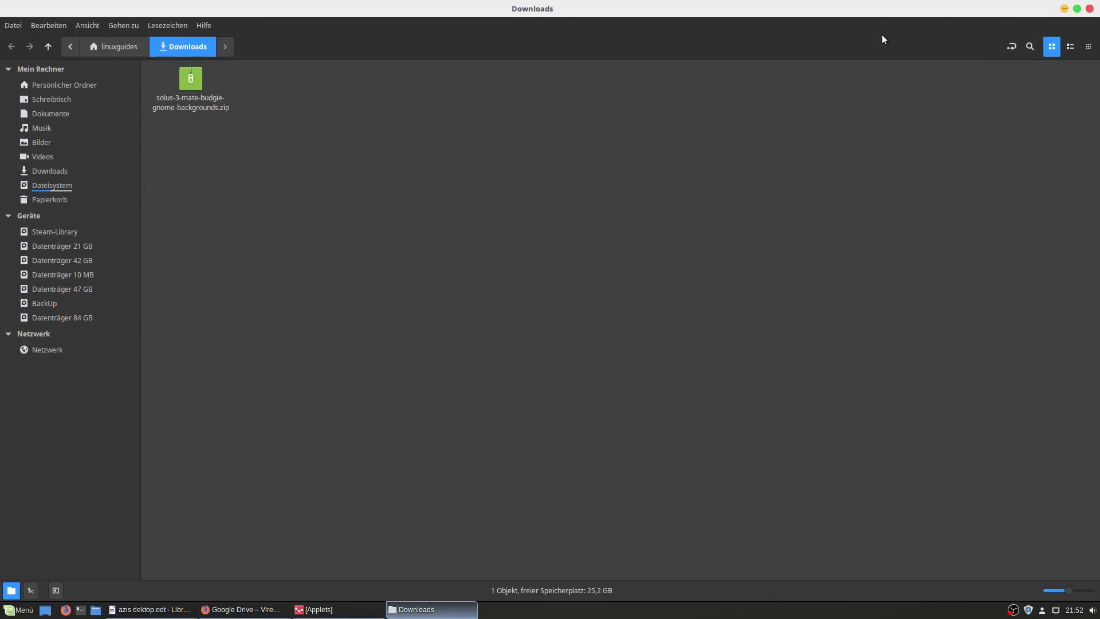
- Extract solus-3-mate-budgie-gnome-backgrounds.zip into the Downloads folder and look into the extracted backgrounds folder
drag(263, 172, 188, 100)
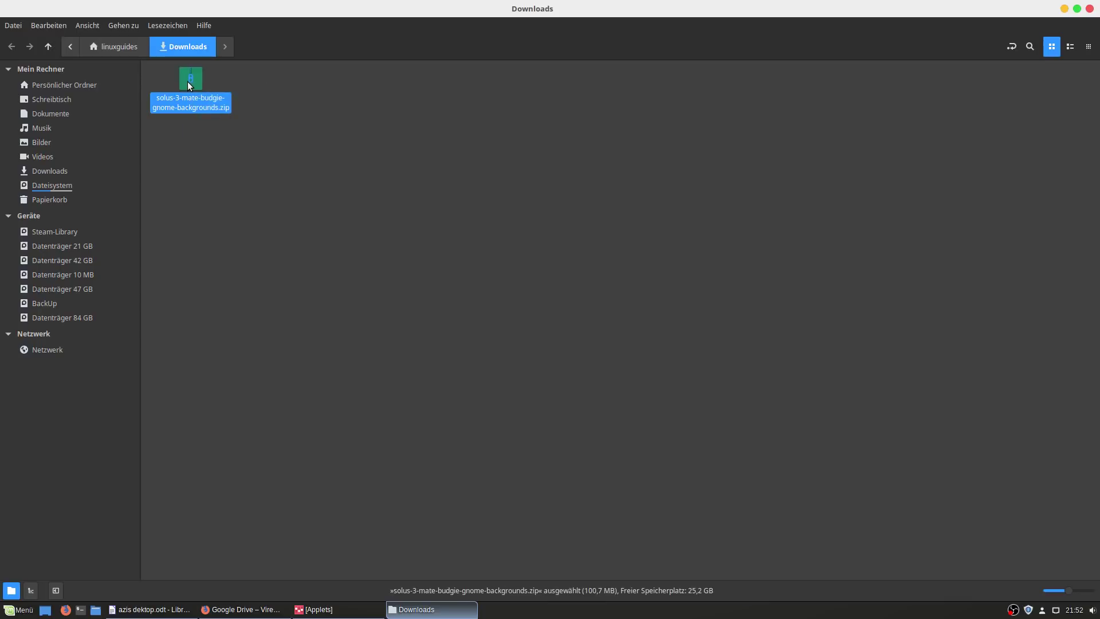
right_click(191, 86)
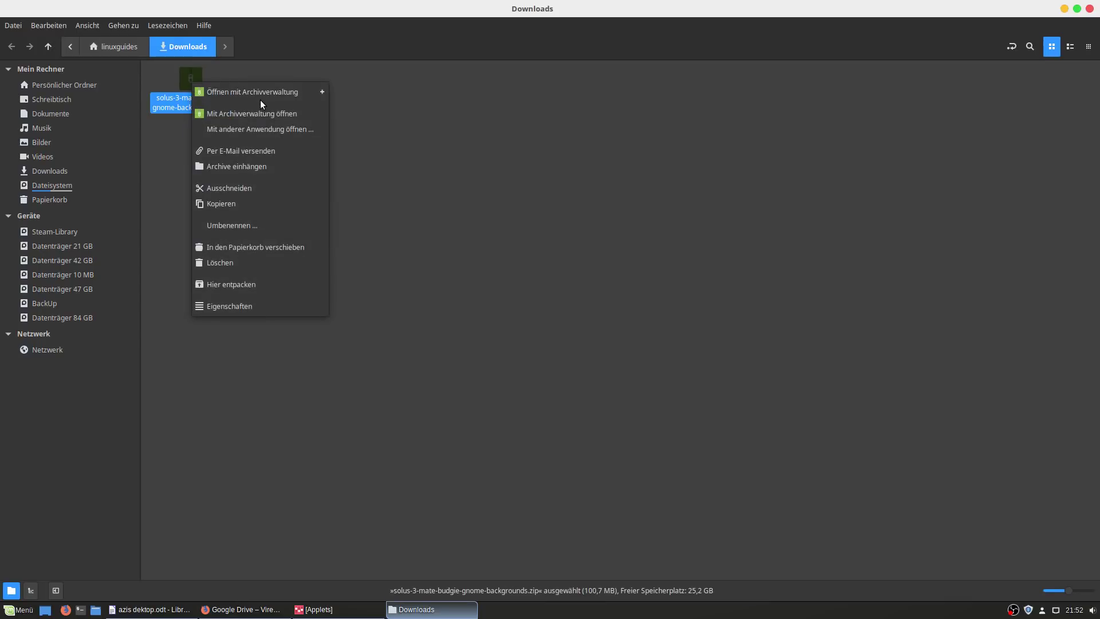
click(250, 286)
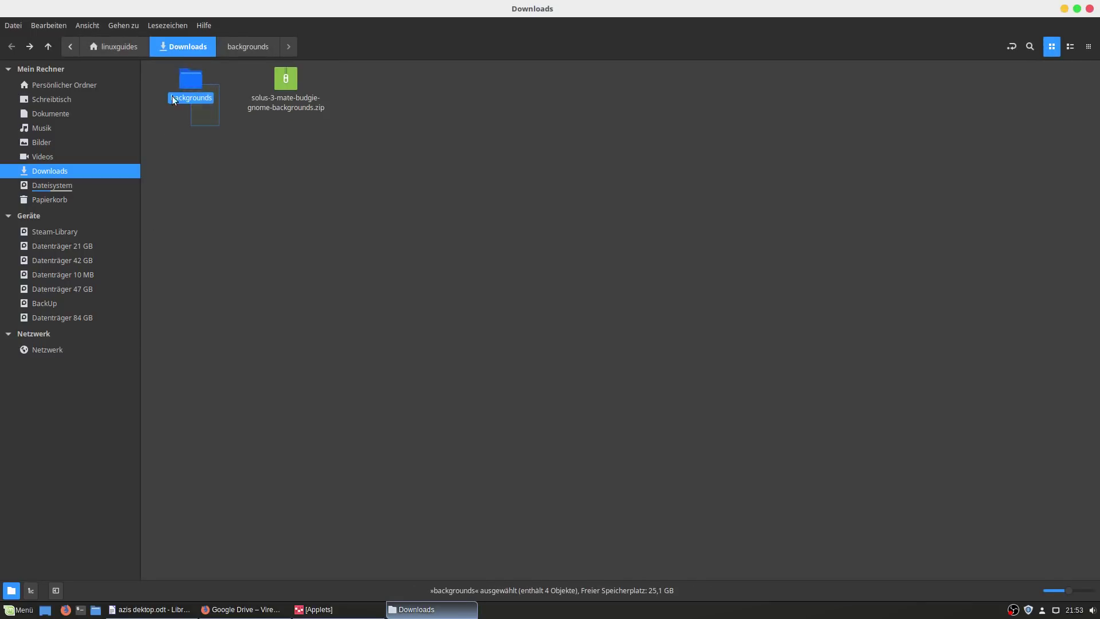
right_click(281, 192)
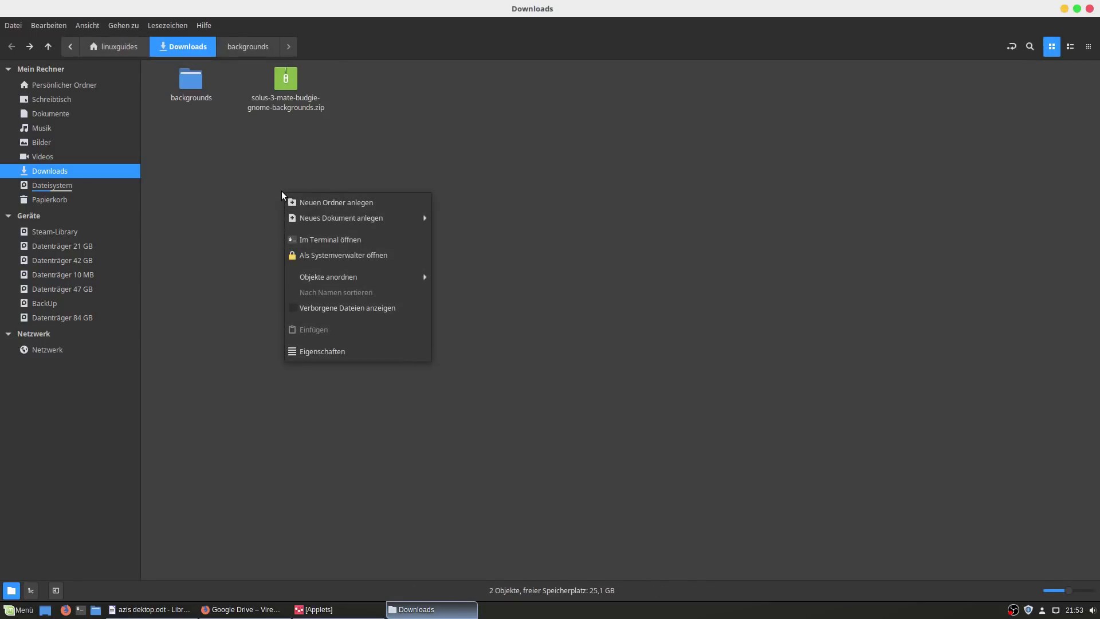
click(205, 82)
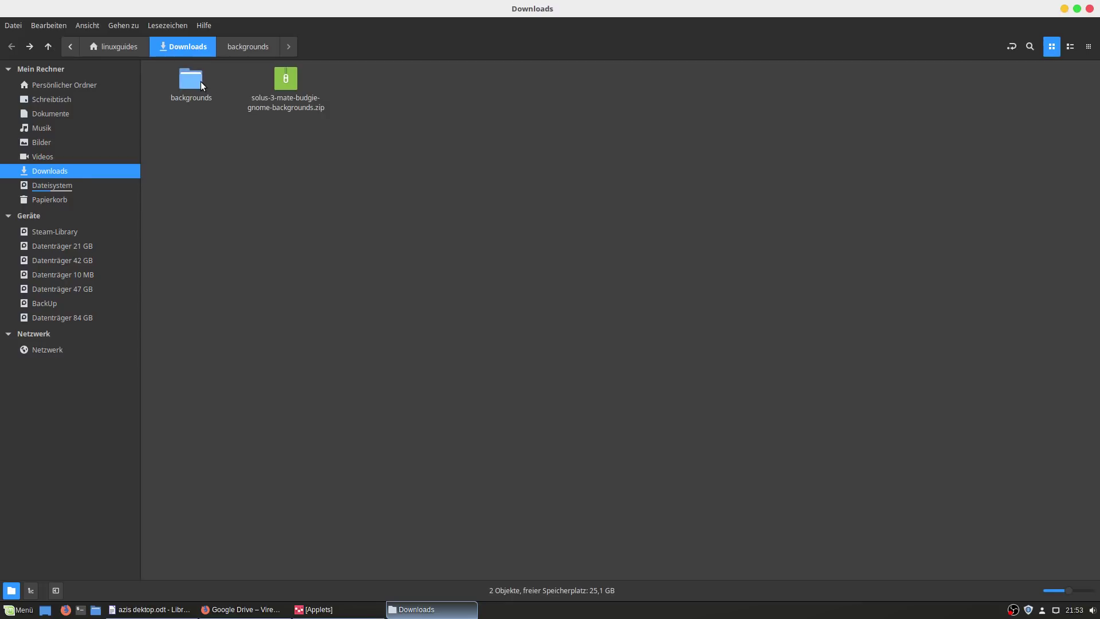
double_click(200, 82)
click(198, 46)
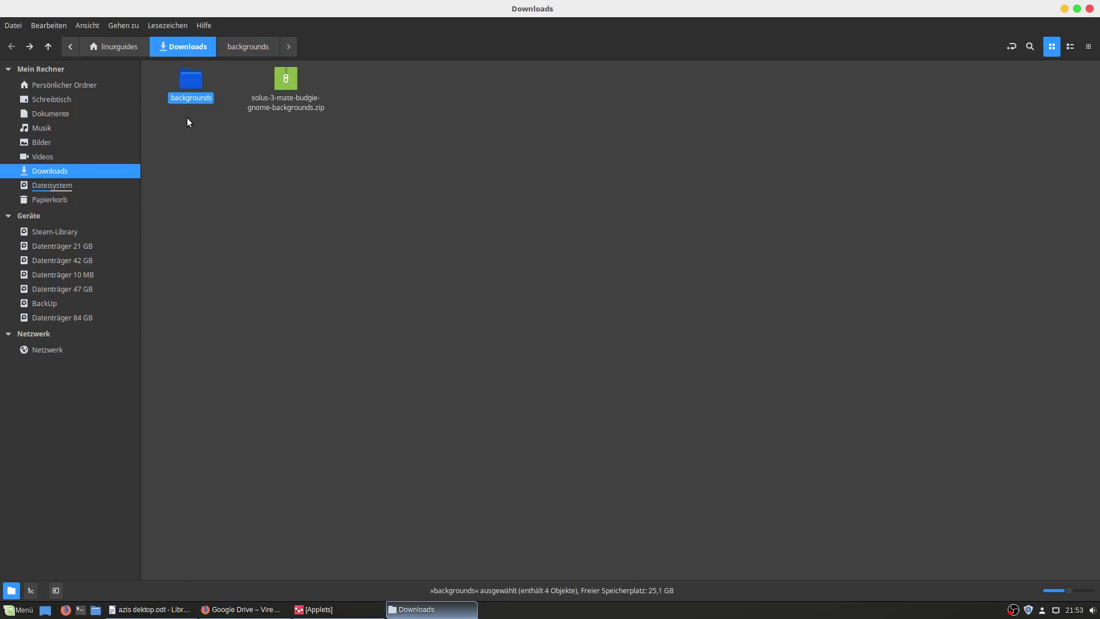
click(187, 118)
- Reopen the Downloads folder as administrator, enter the account password, and copy the backgrounds folder
right_click(315, 216)
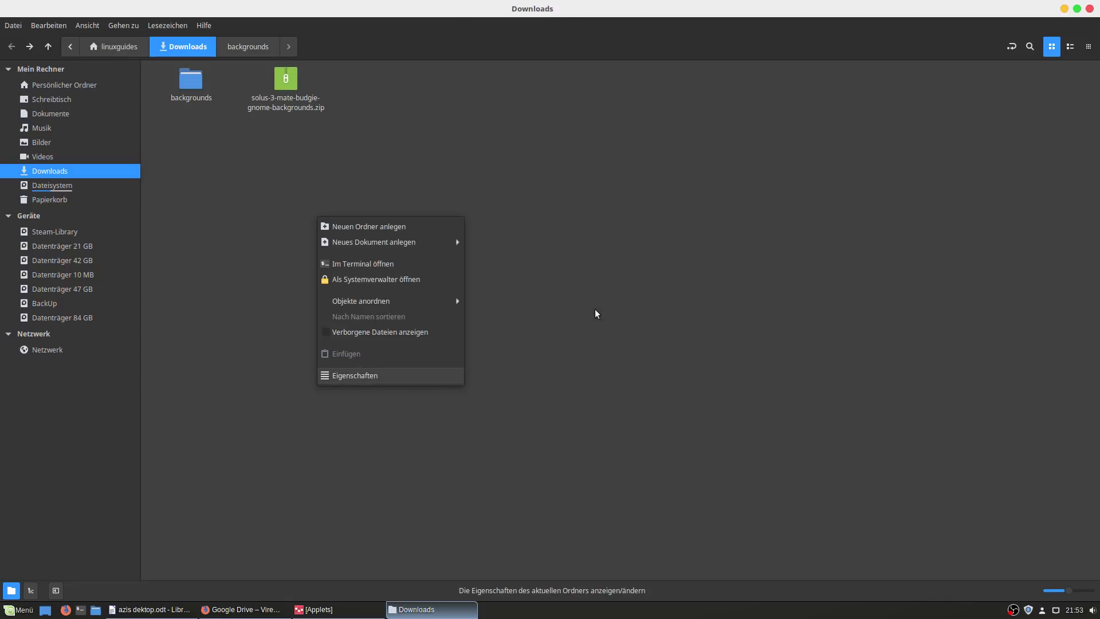
click(386, 283)
text(**********)
key(Return)
drag(154, 174, 106, 77)
key(ctrl+c)
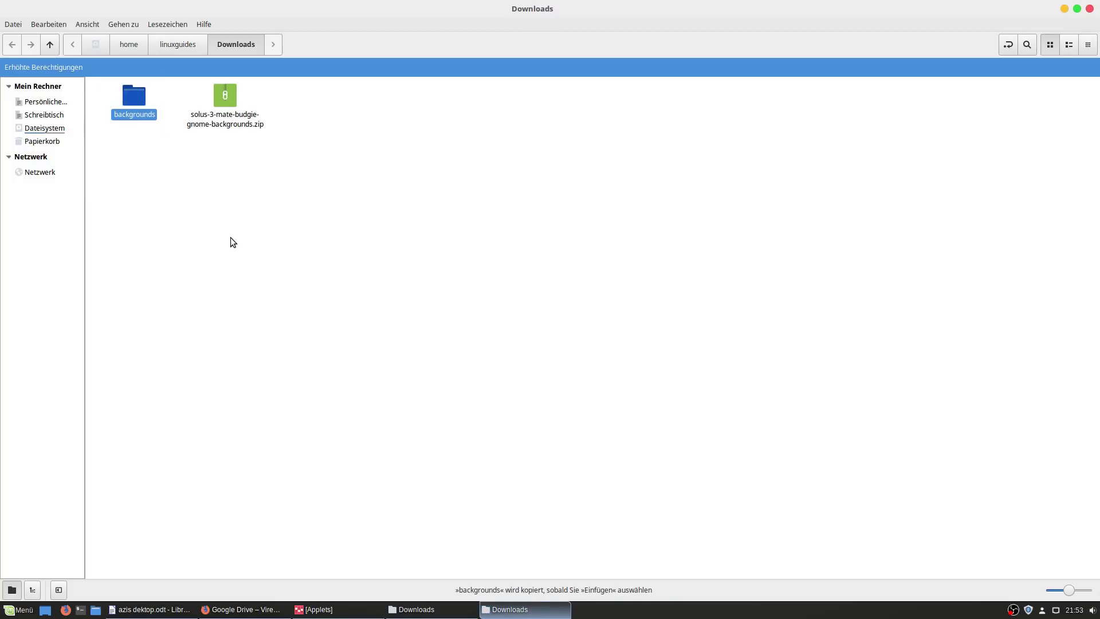
- Go to /usr/share in the elevated file manager and locate its existing backgrounds folder
click(93, 45)
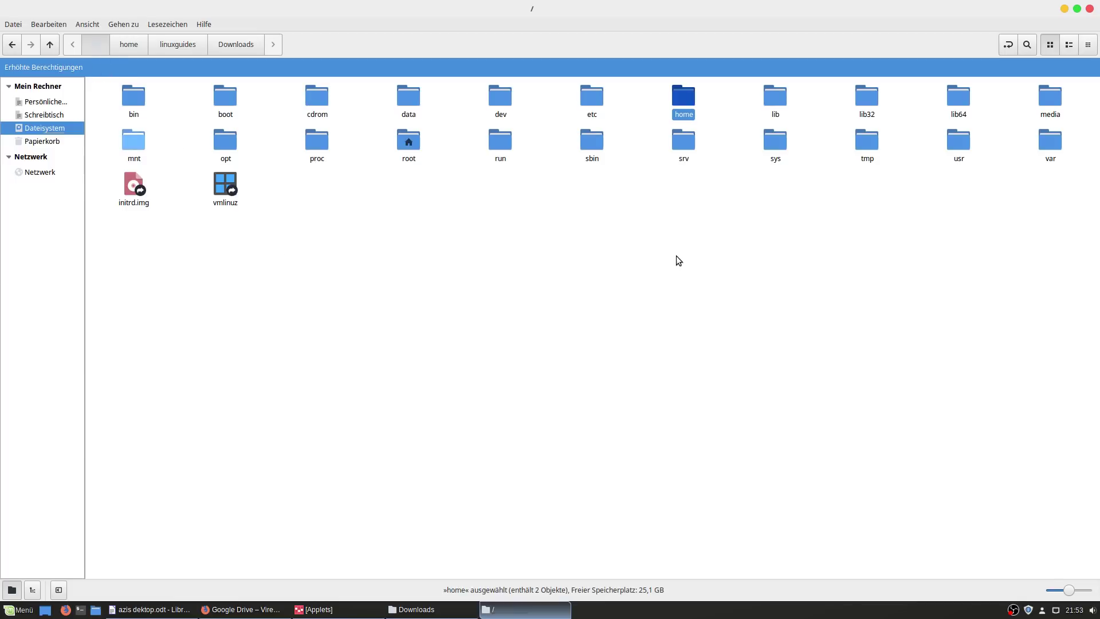
text(usr)
key(Return)
text(shar)
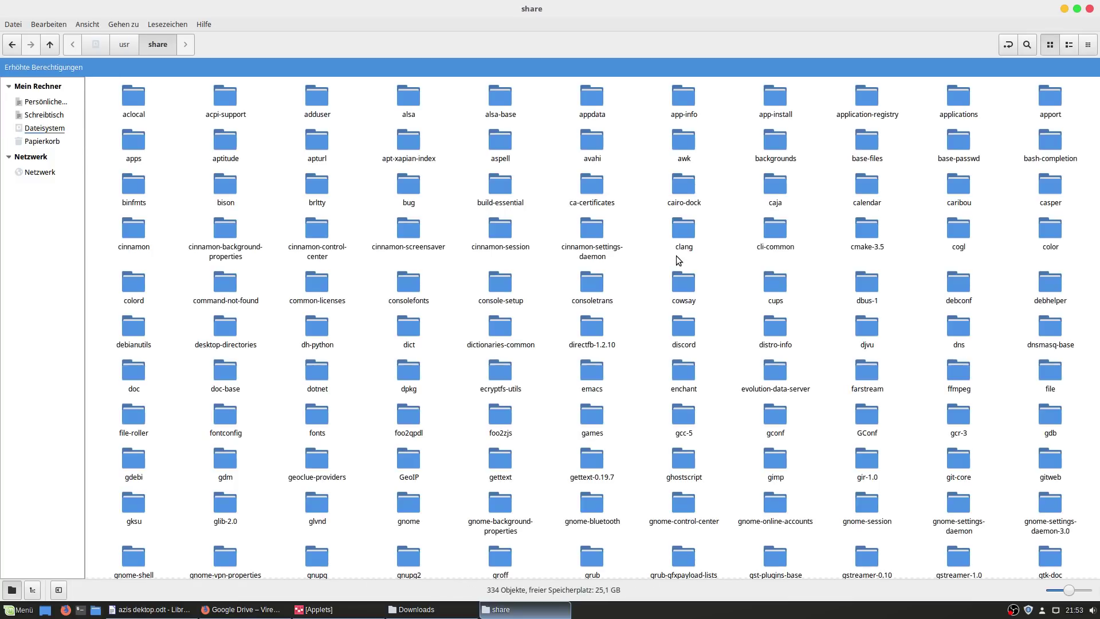
text(back)
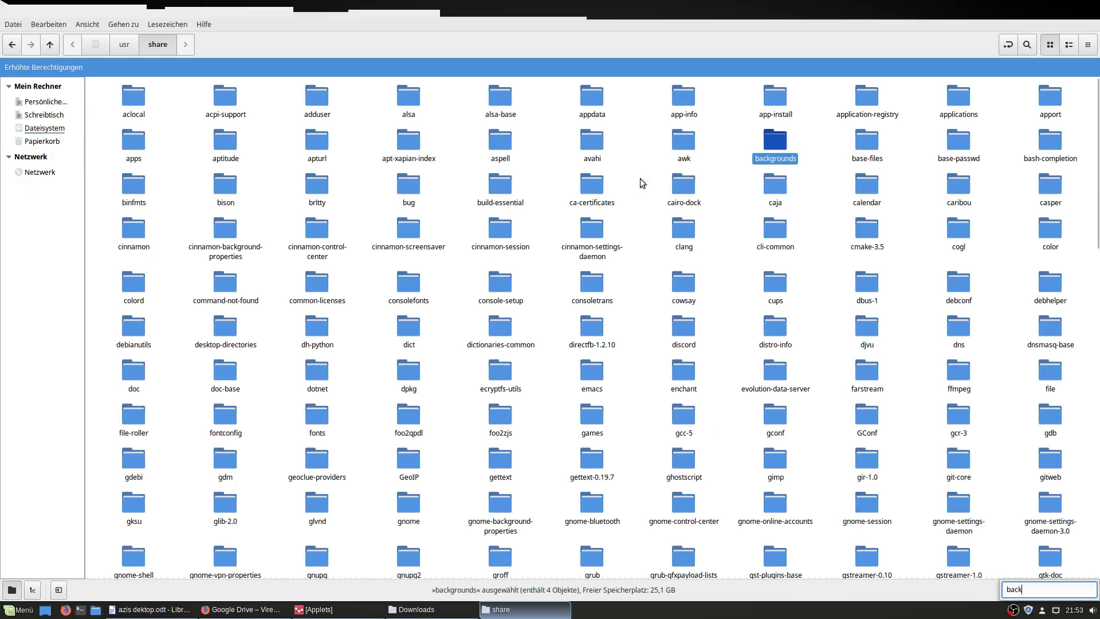
click(820, 147)
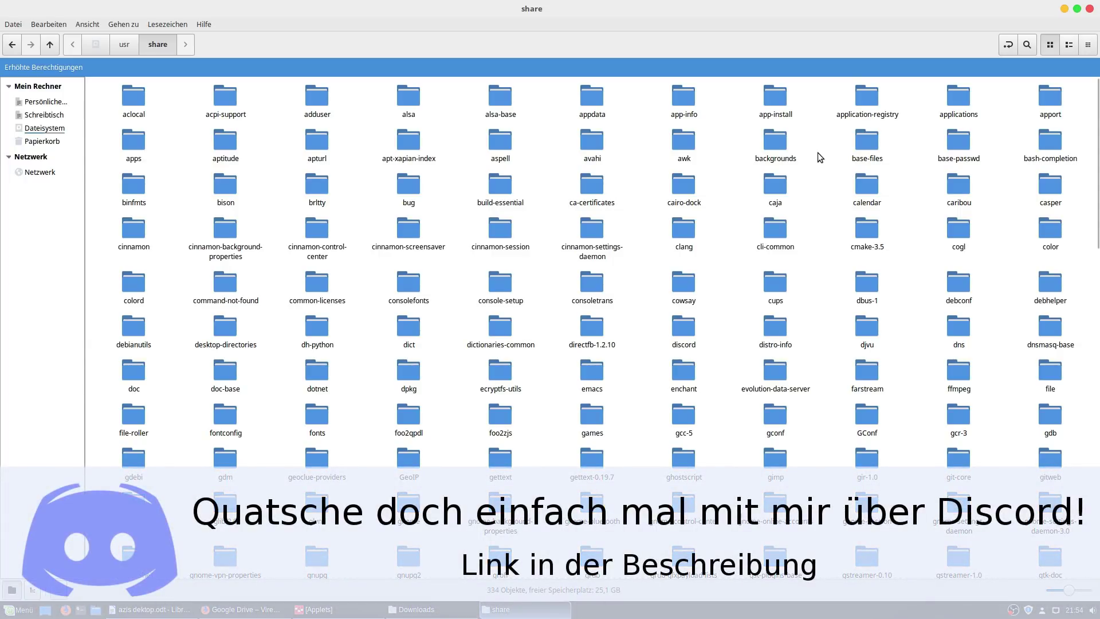
- Paste the copied folder into /usr/share, merge it with the existing backgrounds folder for all files, and open the merged folder
key(ctrl+v)
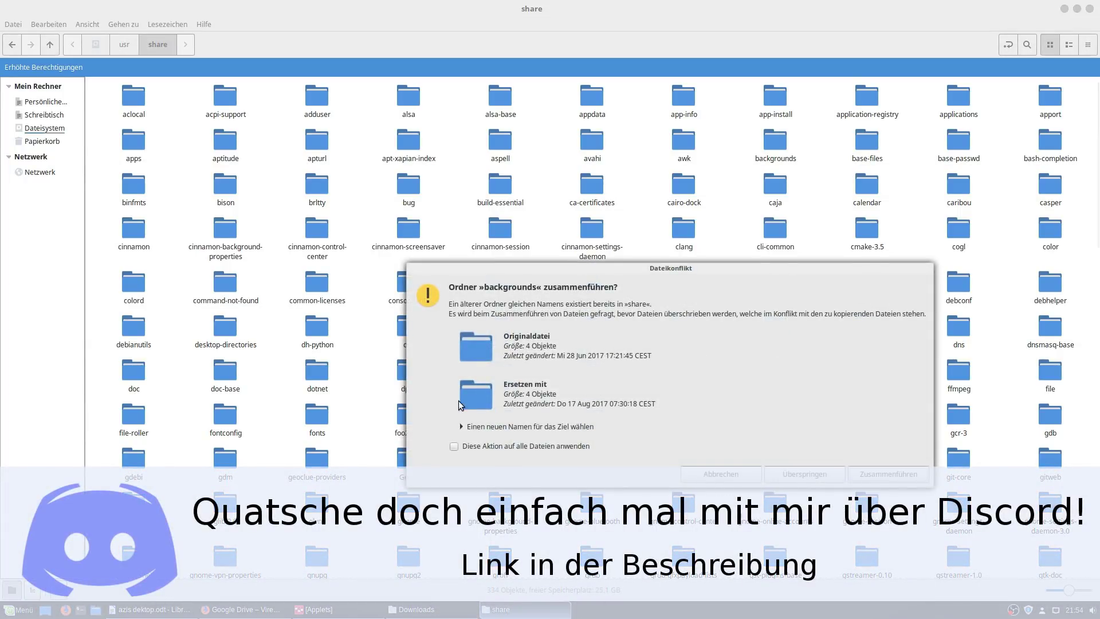
drag(550, 263, 517, 195)
click(519, 375)
click(853, 405)
double_click(775, 139)
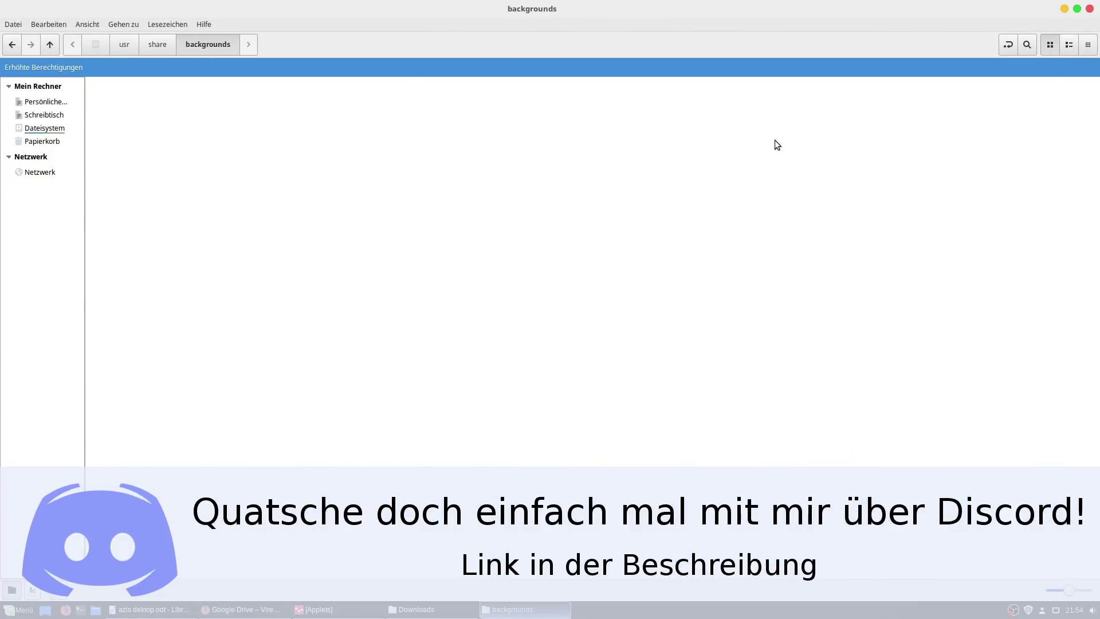
drag(674, 134, 294, 188)
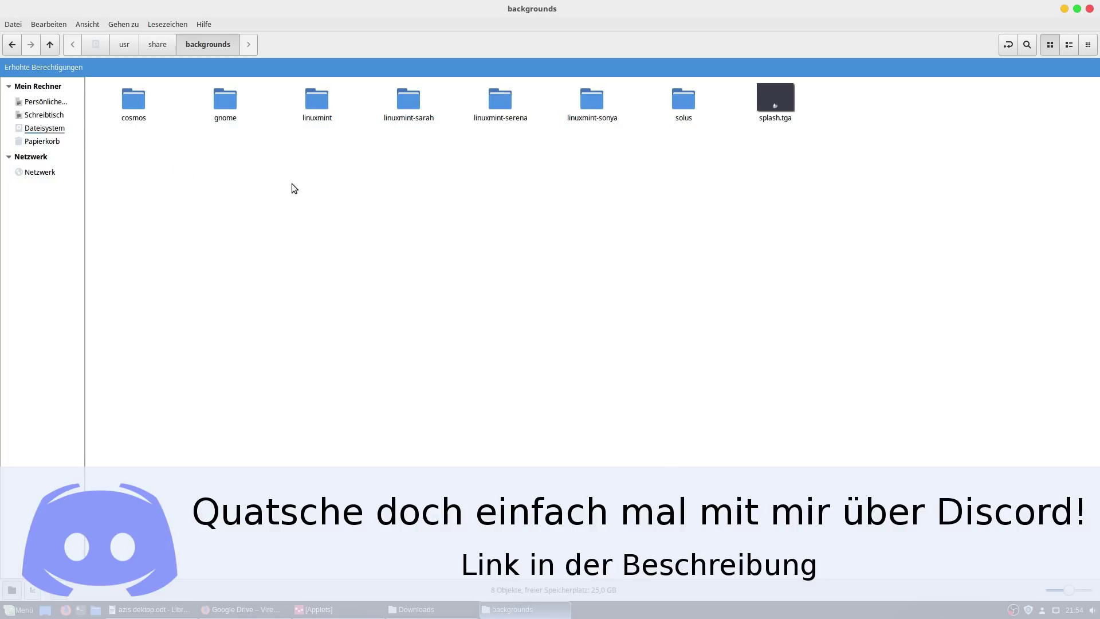
- Close both file manager windows and Firefox, confirming that all tabs may be closed
click(1090, 10)
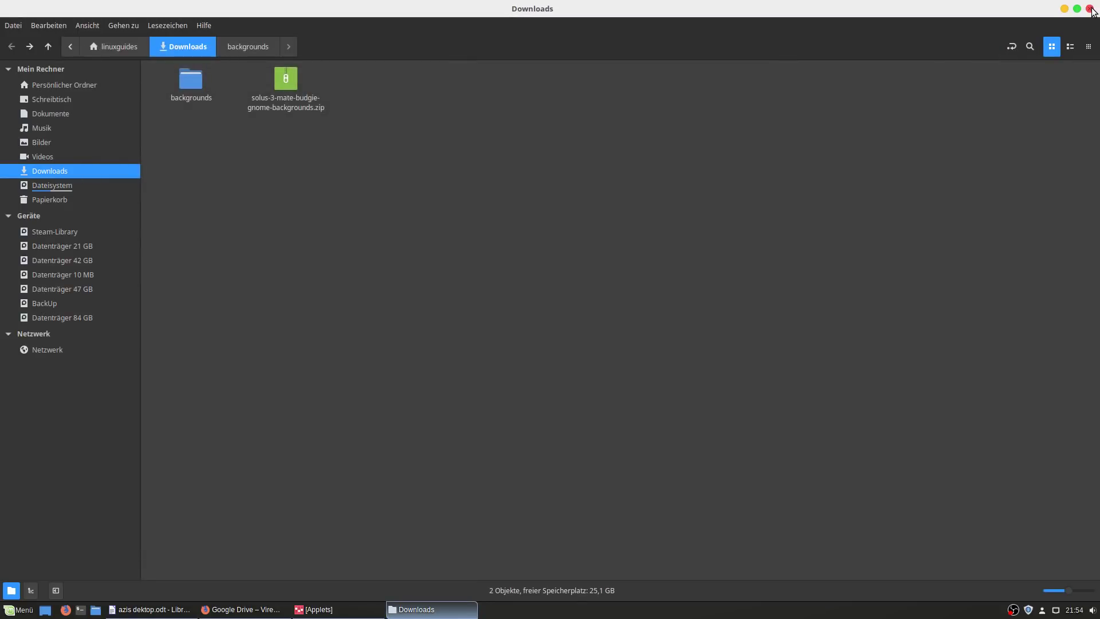
click(1090, 9)
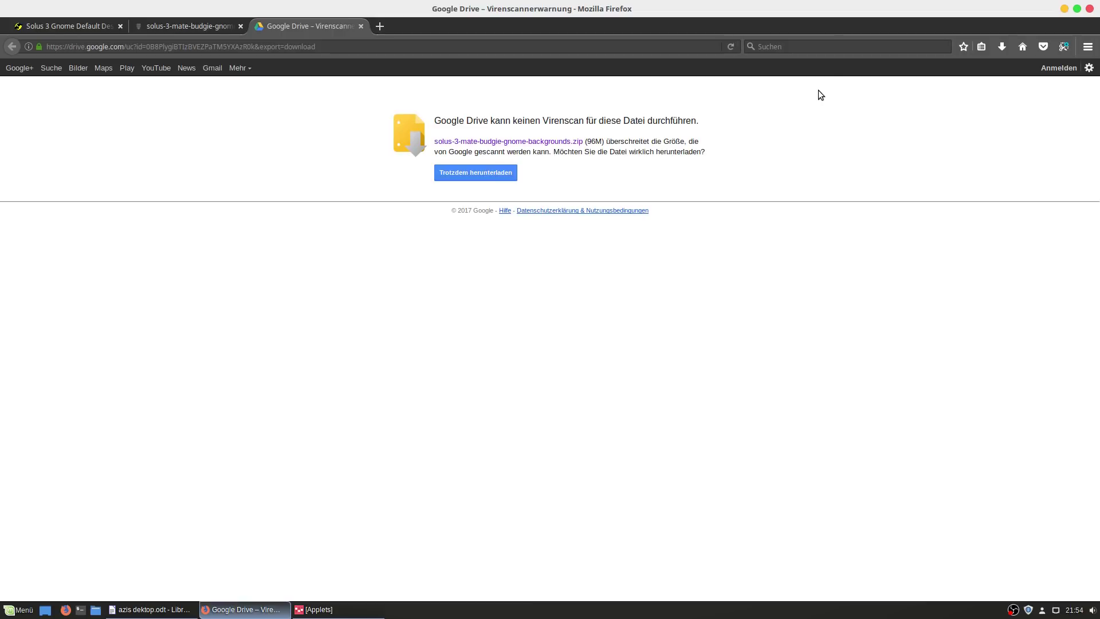
click(1090, 9)
click(647, 325)
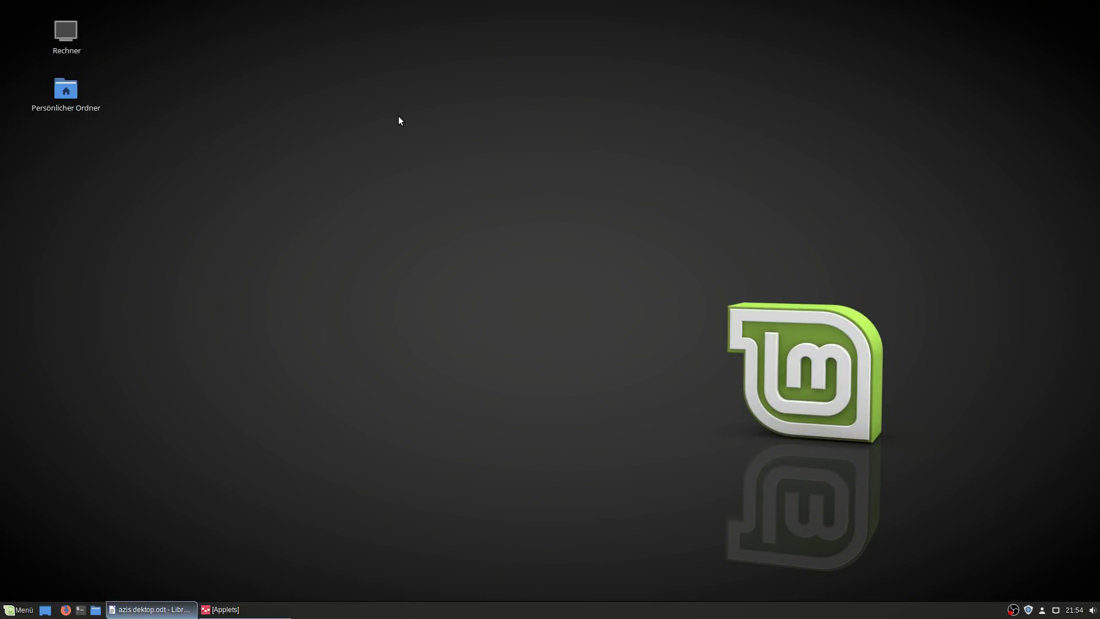
- Open the desktop background settings and look through the Sarah and Linux Mint picture collections
right_click(399, 120)
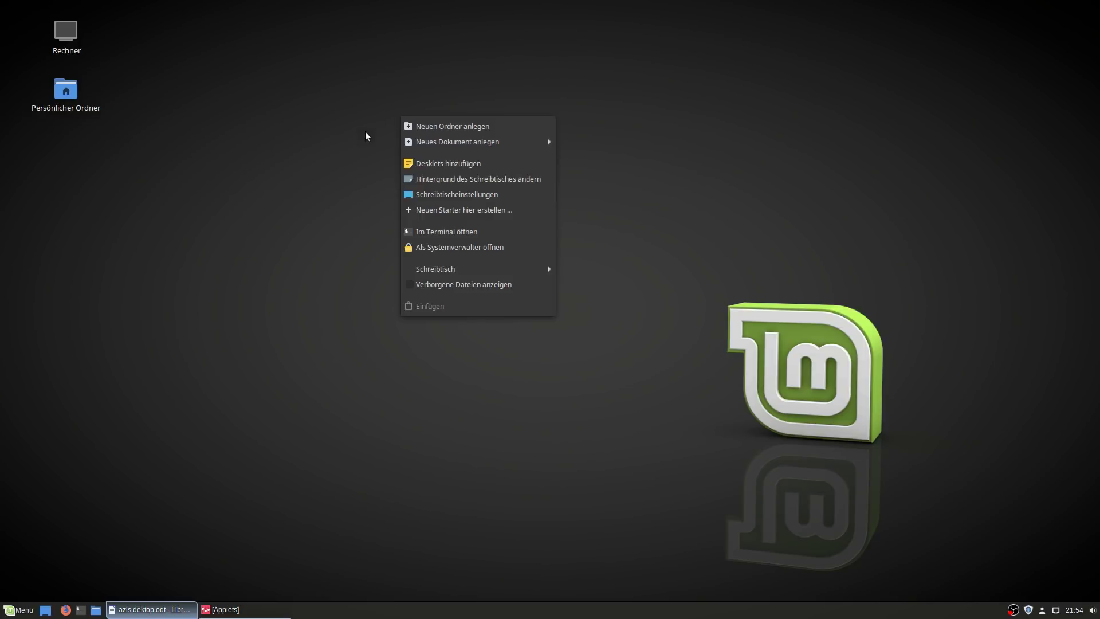
click(442, 178)
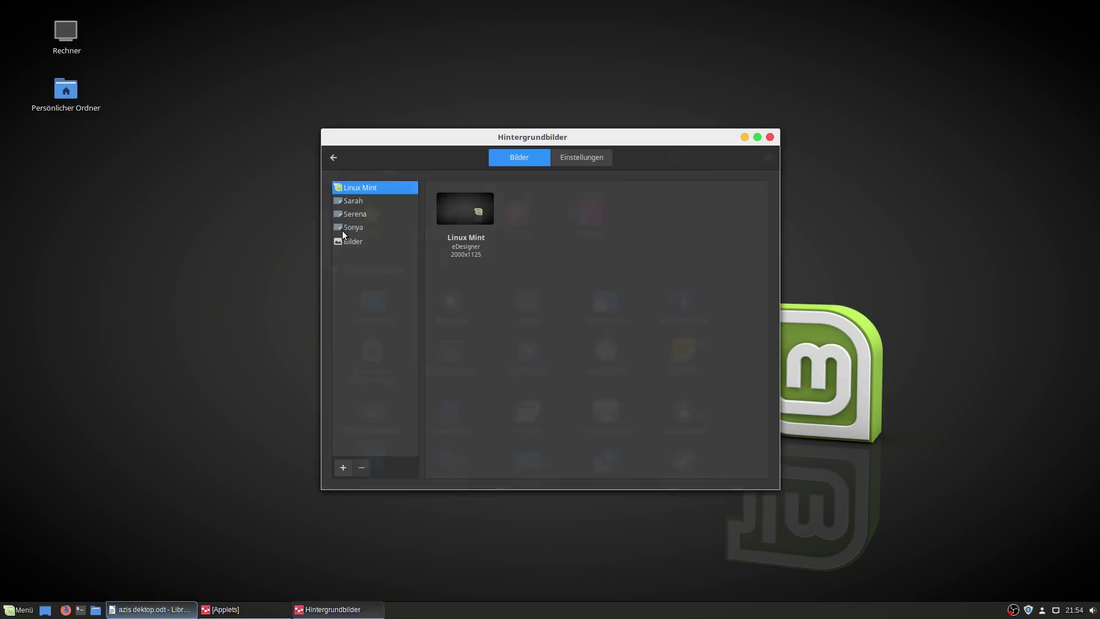
click(353, 200)
click(363, 187)
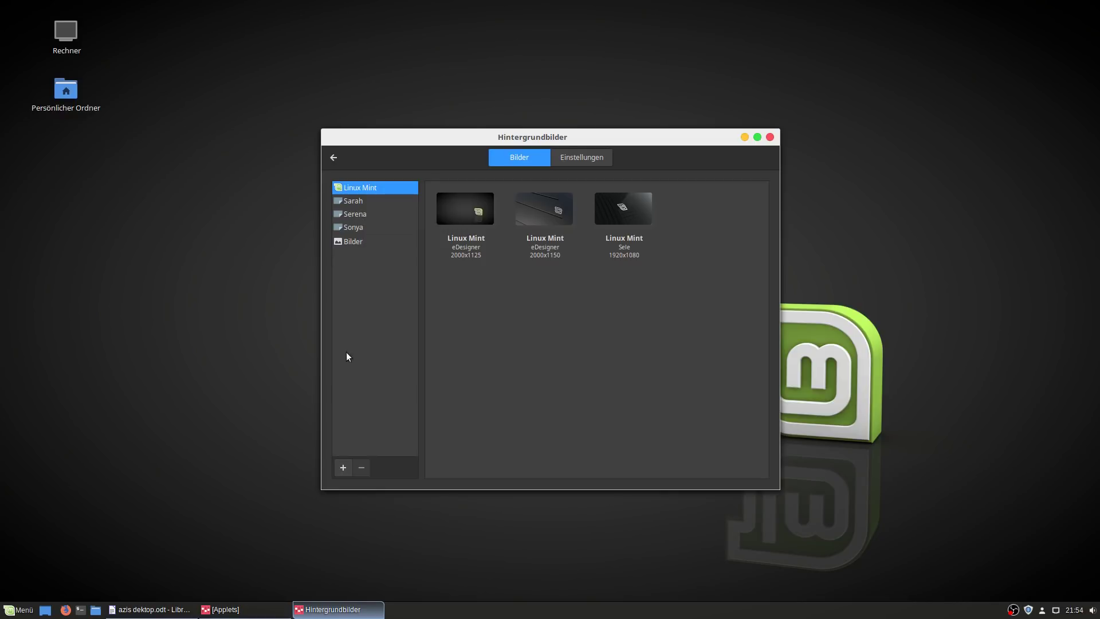
- Start adding a picture folder to the background settings and browse from the file system root to /usr
click(342, 467)
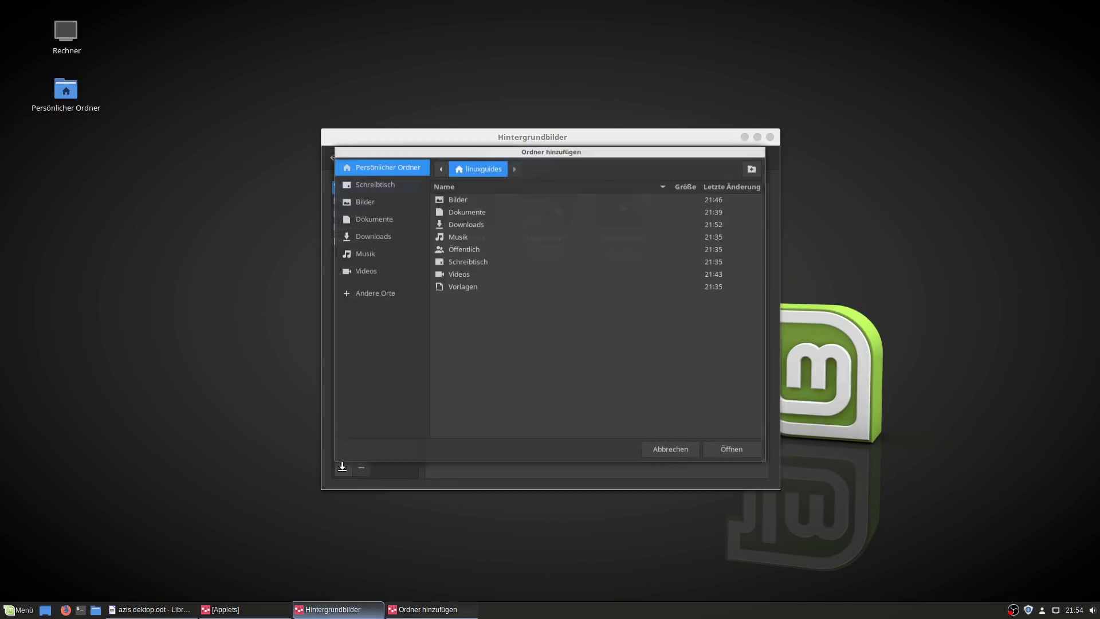
click(440, 161)
click(458, 161)
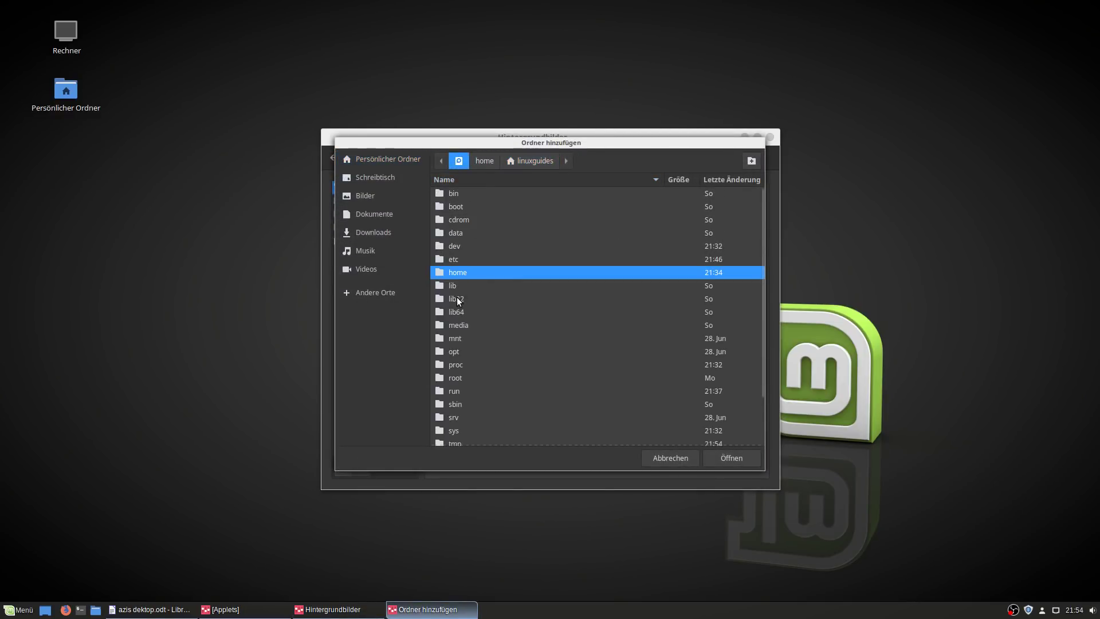
key(Down)
key(Down)
key(Down)
key(Down)
key(Down)
key(Down)
key(Down)
key(Down)
key(Down)
key(Down)
key(Down)
key(Down)
key(Down)
key(Down)
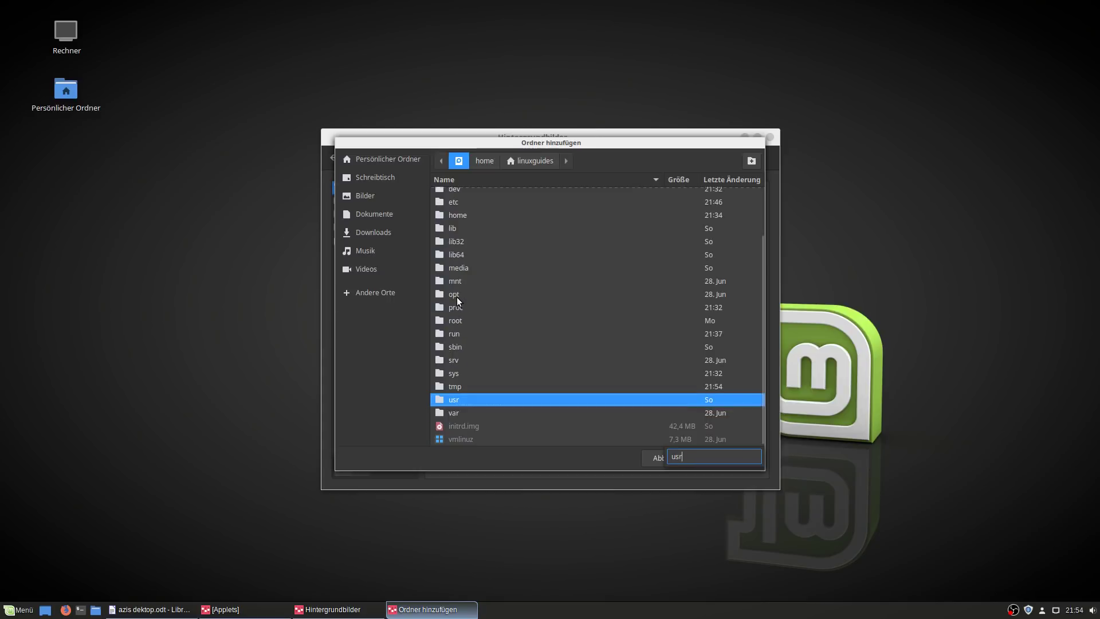
key(Return)
- Choose /usr/share/backgrounds/solus and add it as a wallpaper folder
text(sh)
key(Return)
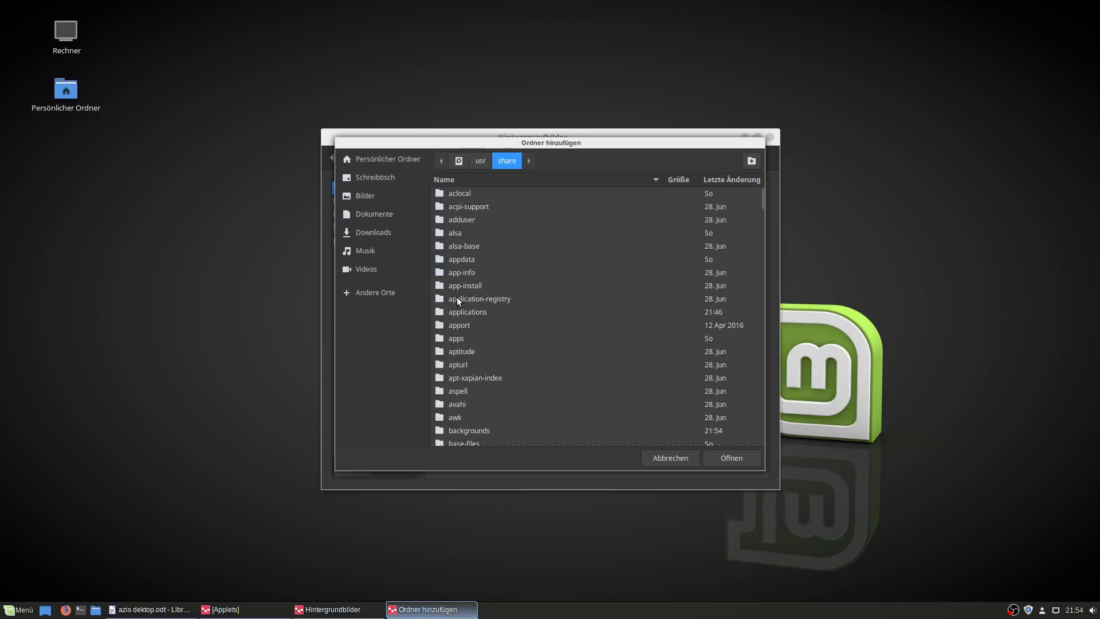
text(back)
key(Return)
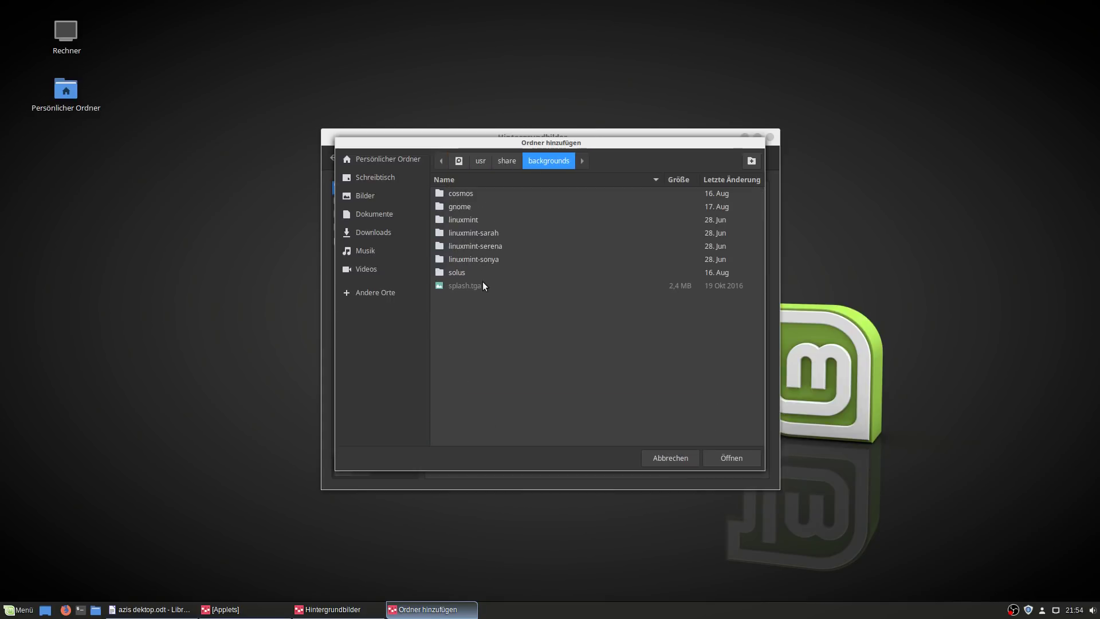
double_click(465, 271)
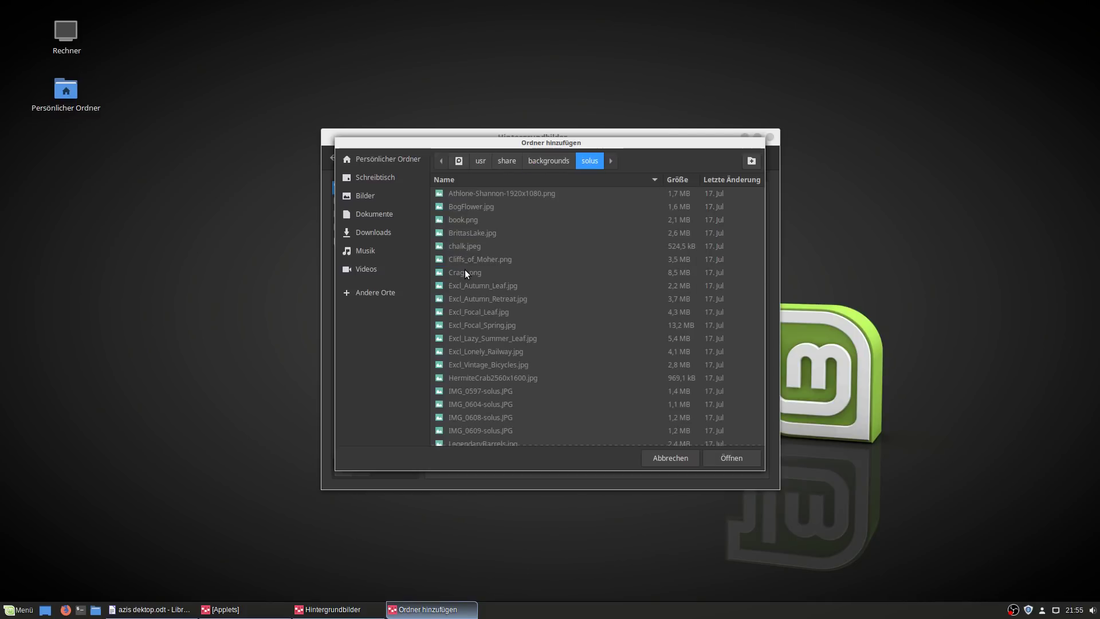
click(734, 452)
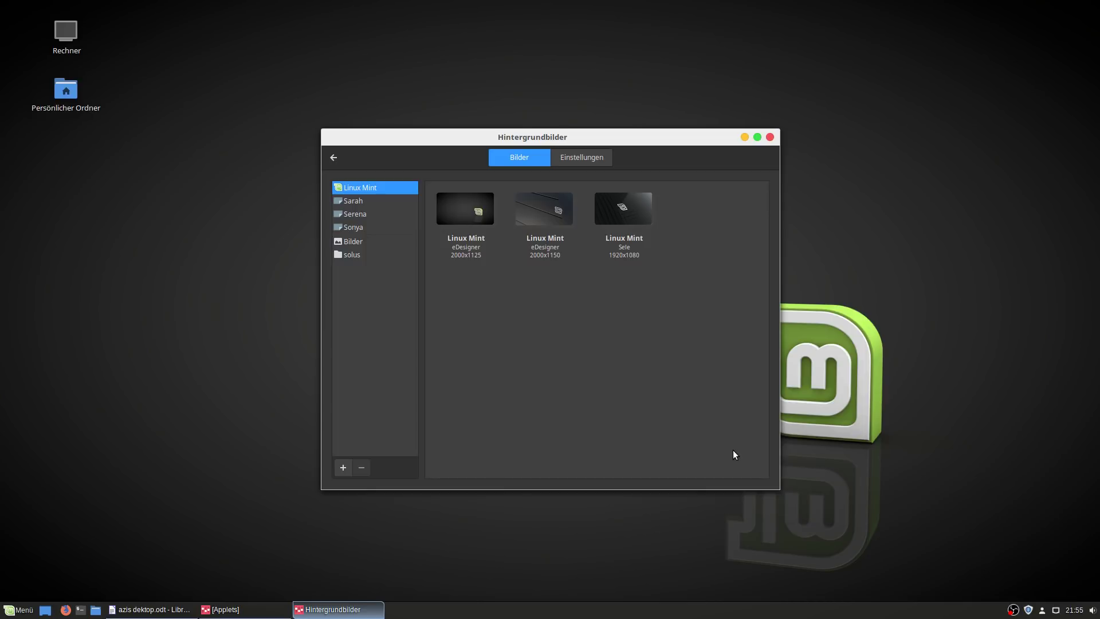
- Show the solus collection and set Excl_Vintage_Bicycles.jpg as the desktop wallpaper
click(360, 257)
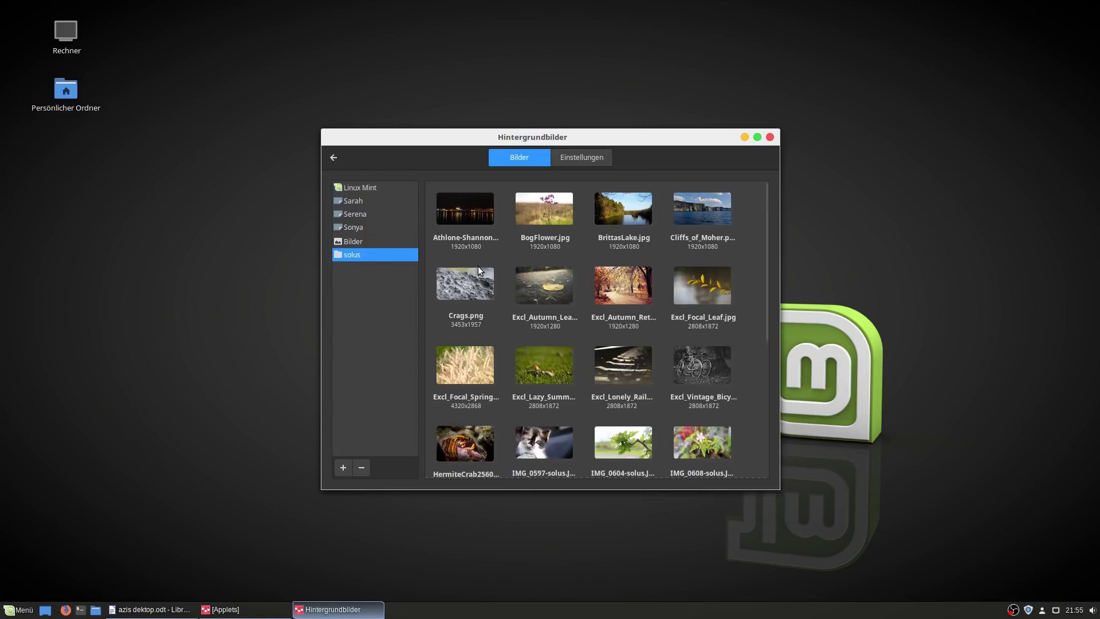
click(703, 365)
drag(484, 132, 502, 78)
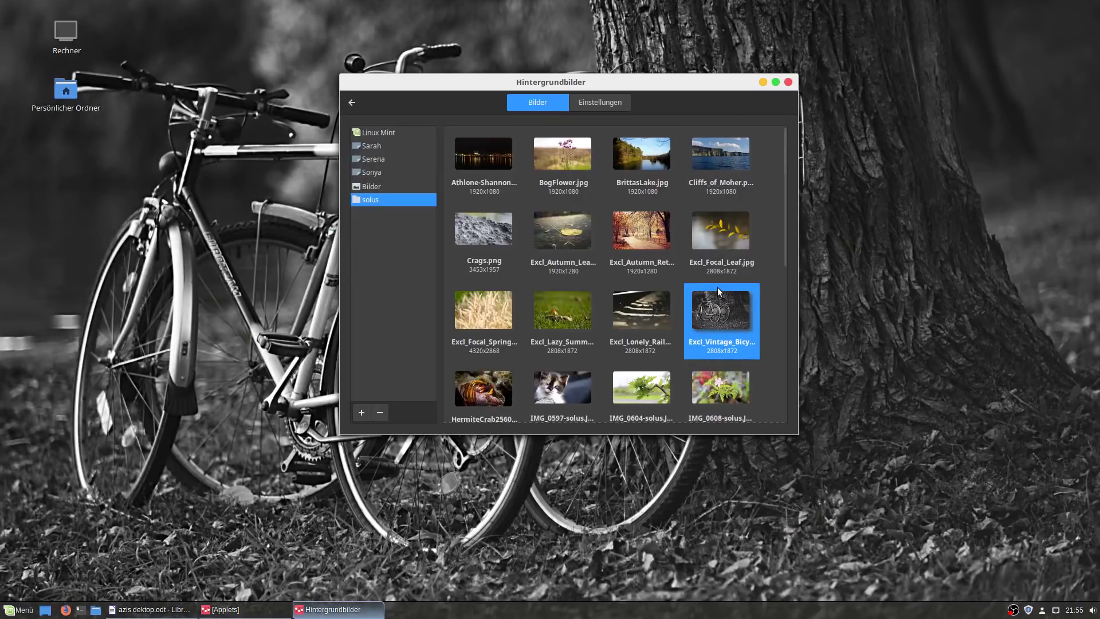
- Try other pictures from the solus collection as wallpaper, including the colourful blurred Solus-2016 image and book.png
scroll(712, 288, down, 5)
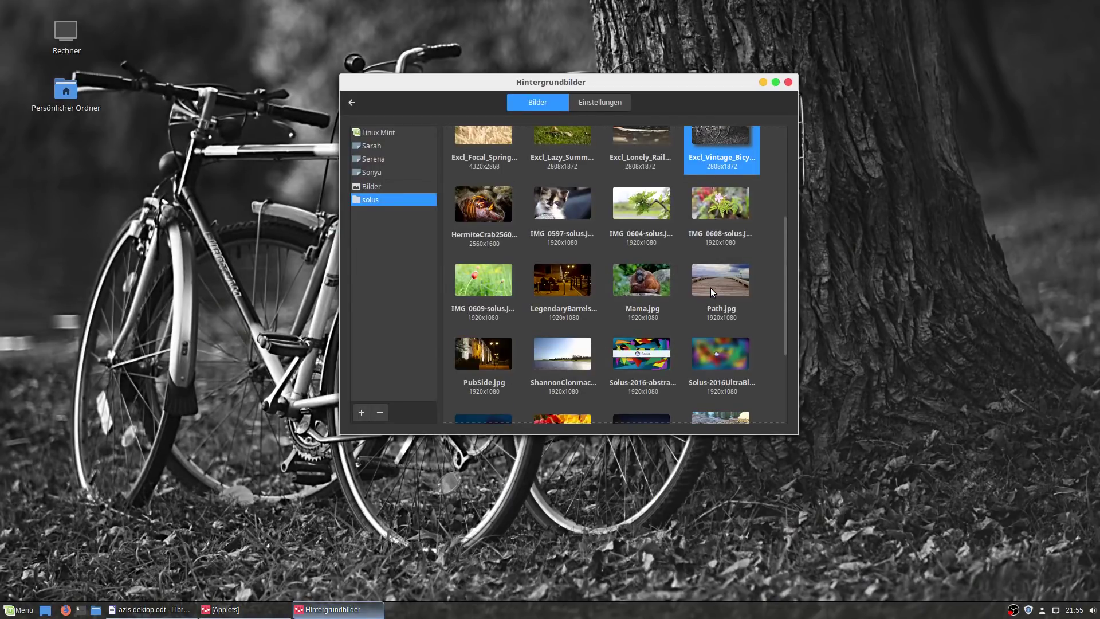
scroll(711, 288, down, 1)
click(662, 319)
drag(499, 77, 516, 52)
click(674, 289)
scroll(630, 286, down, 3)
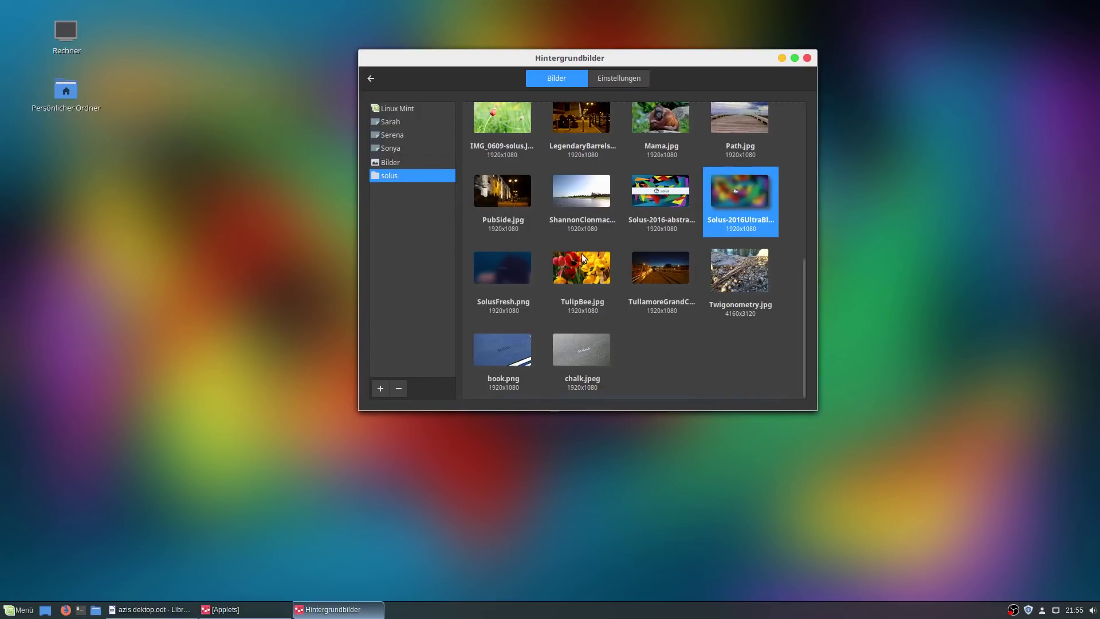
click(512, 336)
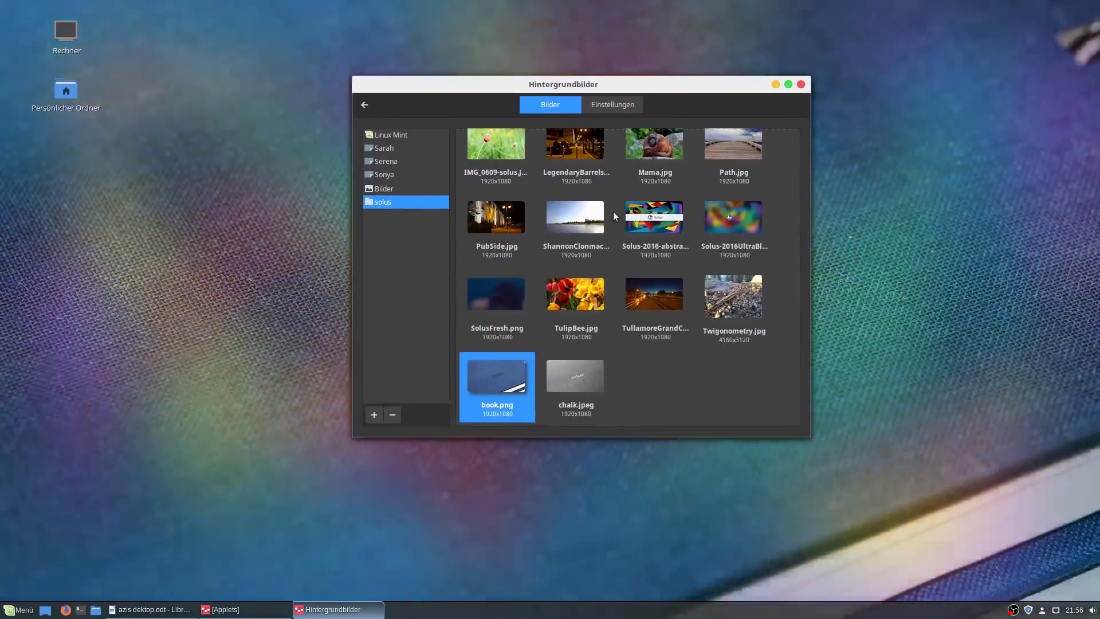
- Switch the wallpaper back to Excl_Vintage_Bicycles.jpg
scroll(655, 308, up, 3)
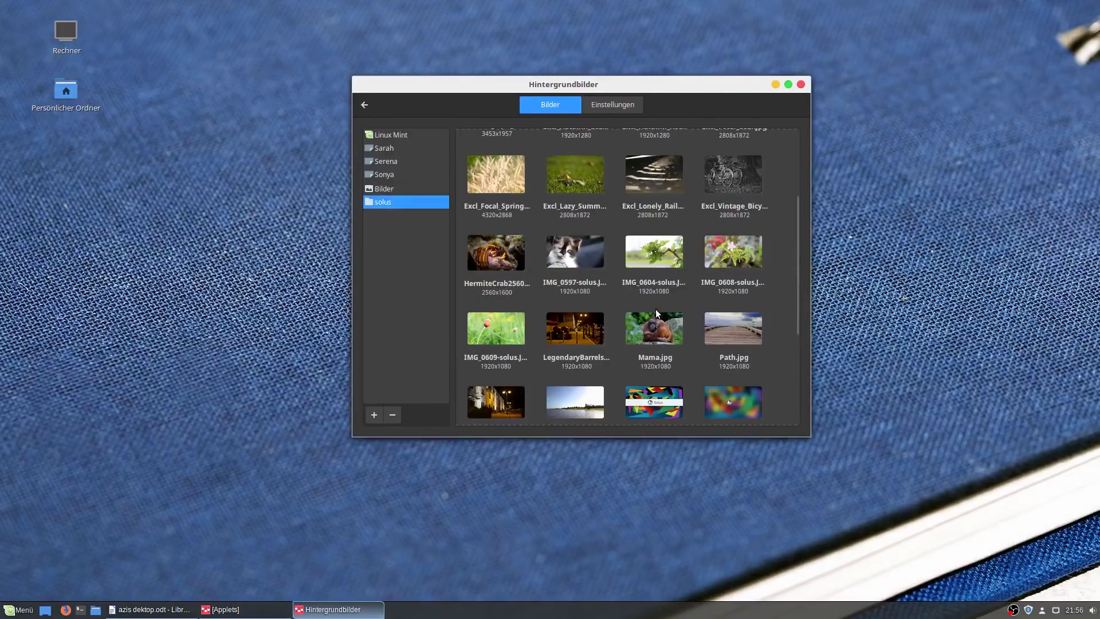
scroll(655, 308, up, 2)
click(736, 311)
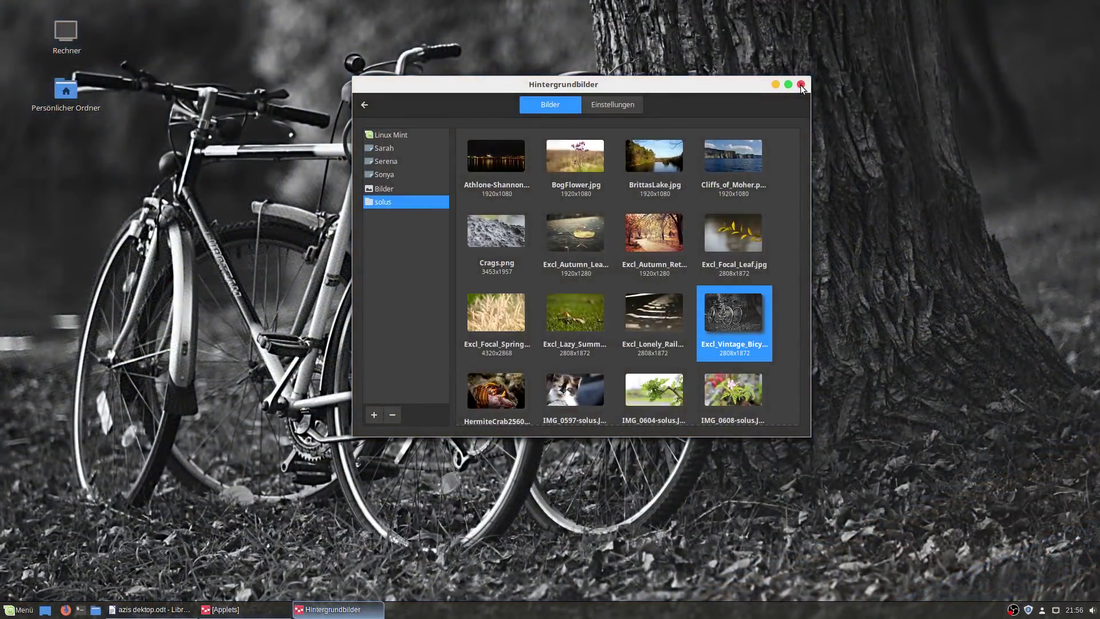
- Close the wallpaper settings and move the panel to the top edge of the screen
click(801, 84)
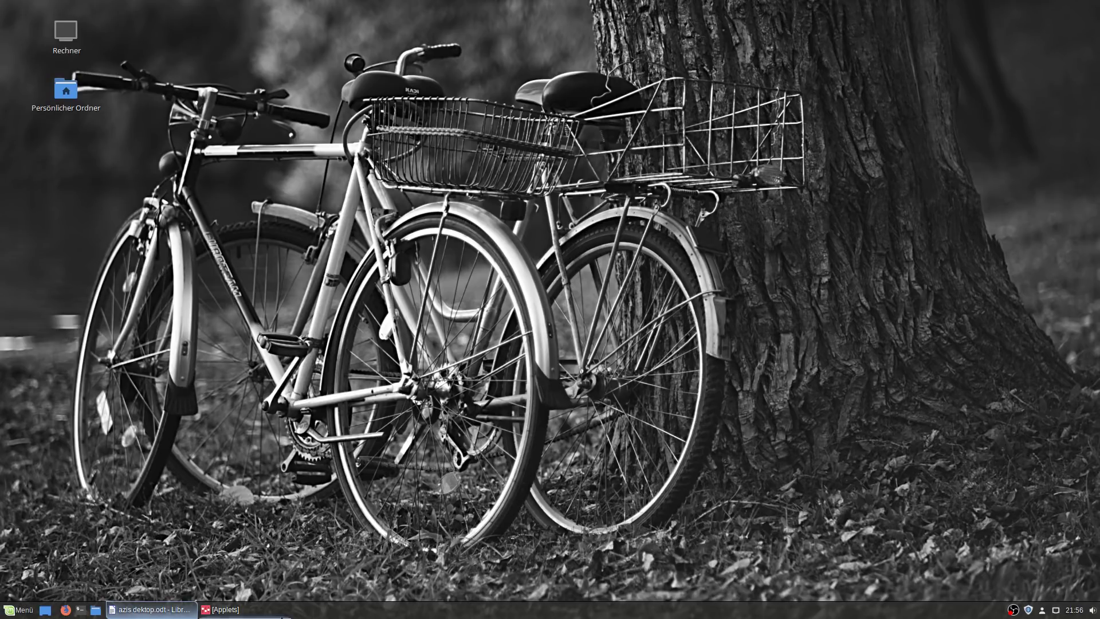
right_click(398, 615)
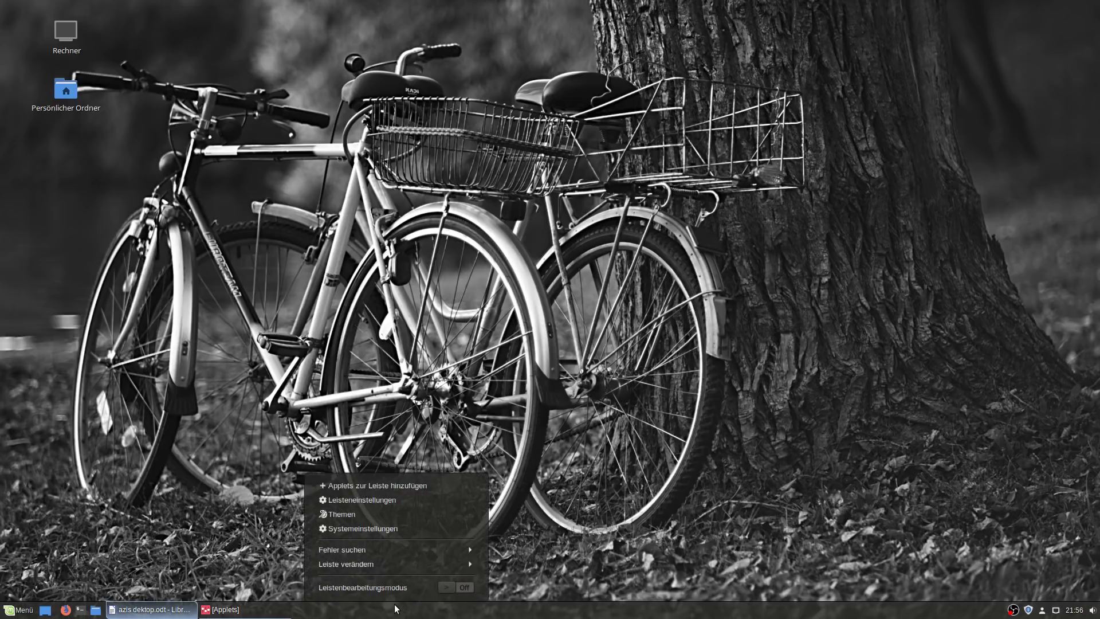
click(384, 564)
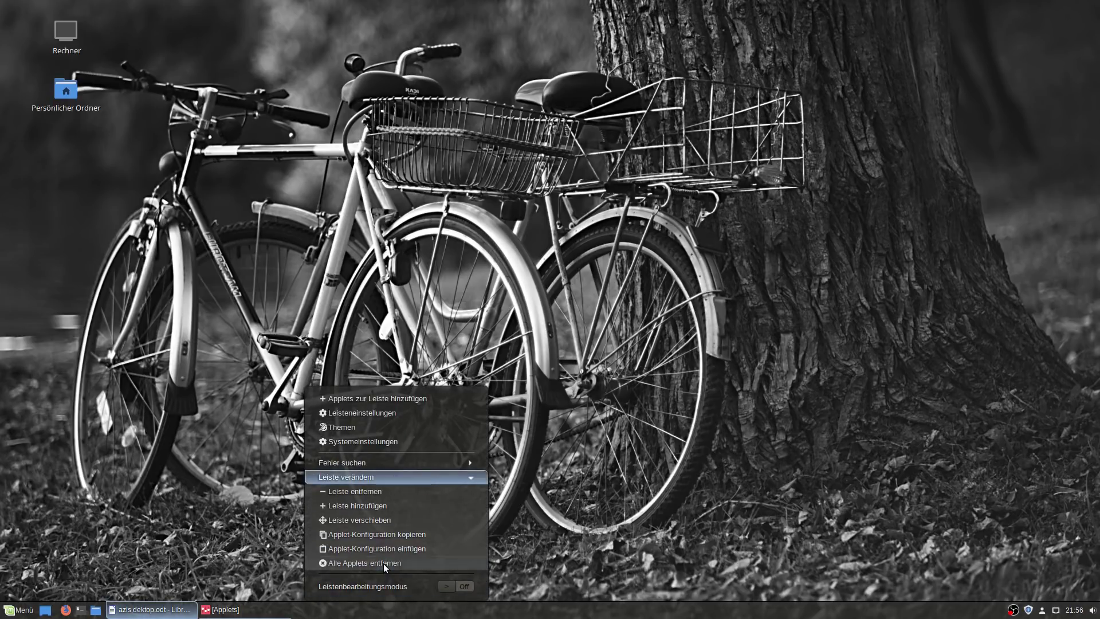
click(363, 519)
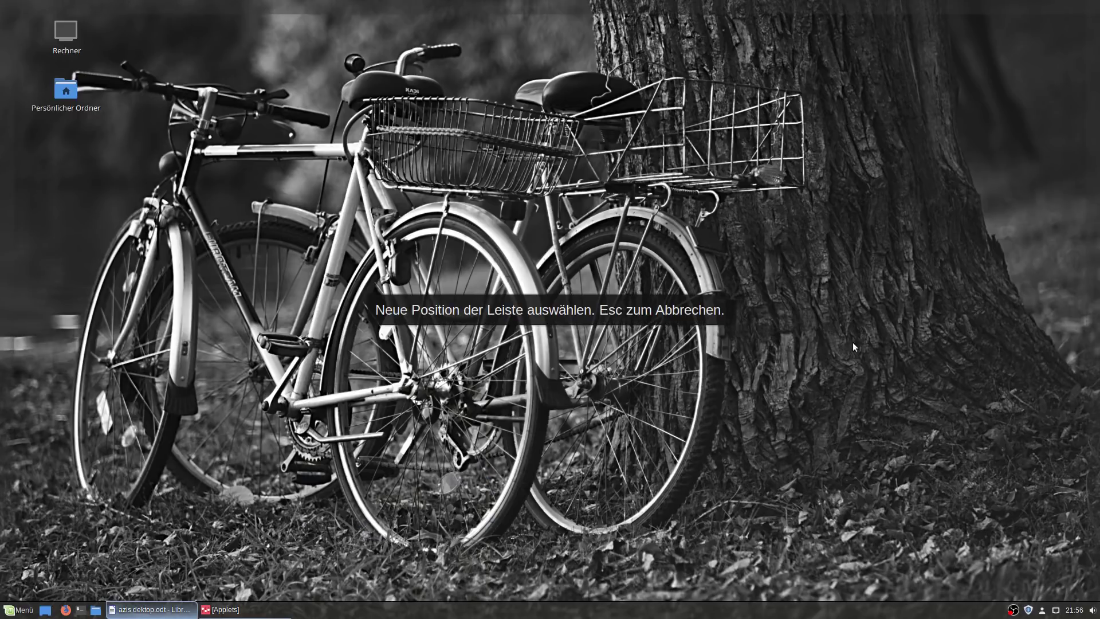
click(502, 8)
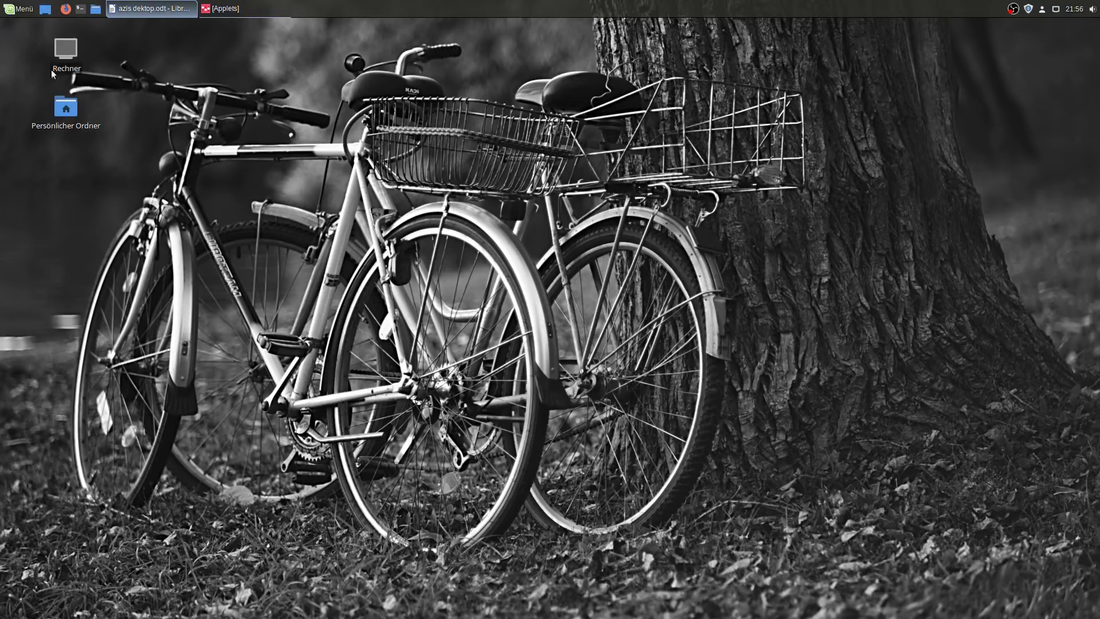
- Bring back the Applets window, turn on panel edit mode and move the clock in front of the battery indicator
click(249, 9)
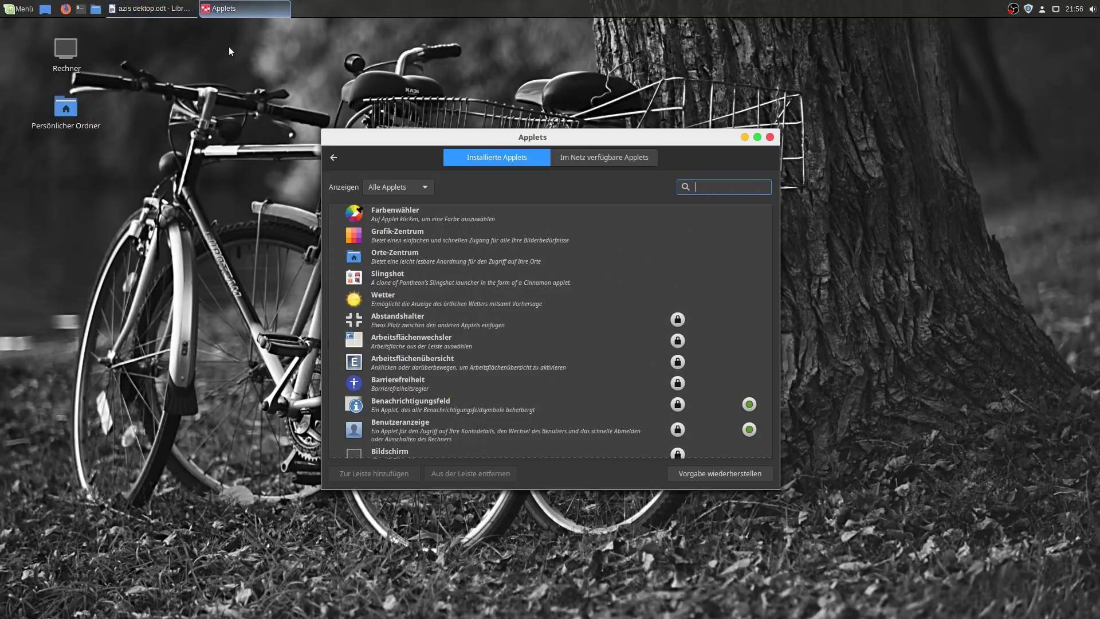
drag(449, 140, 463, 139)
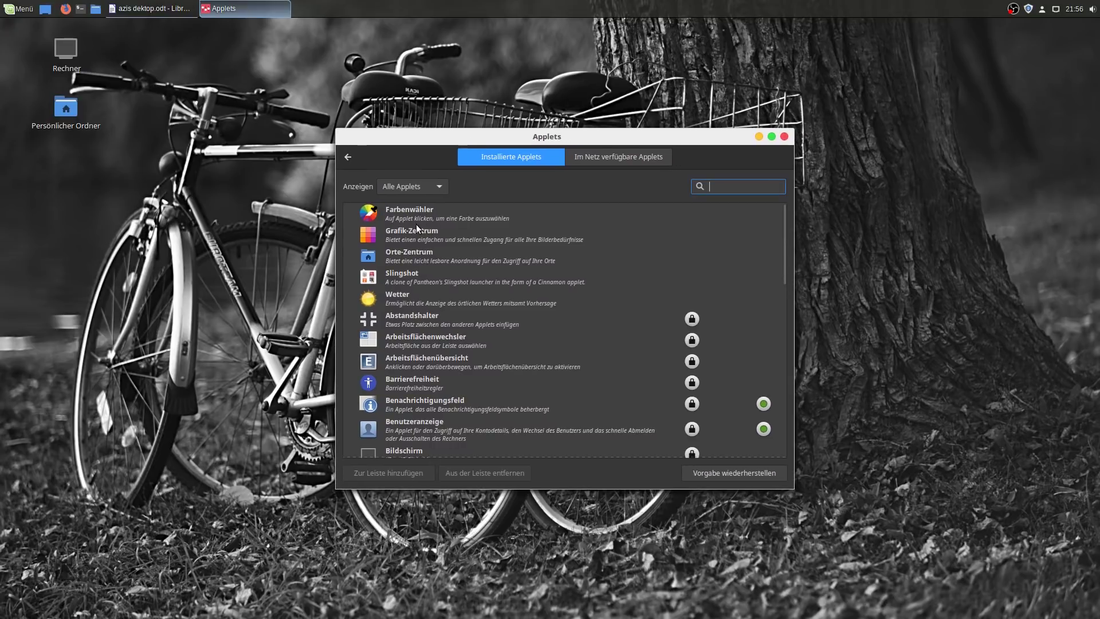
right_click(509, 5)
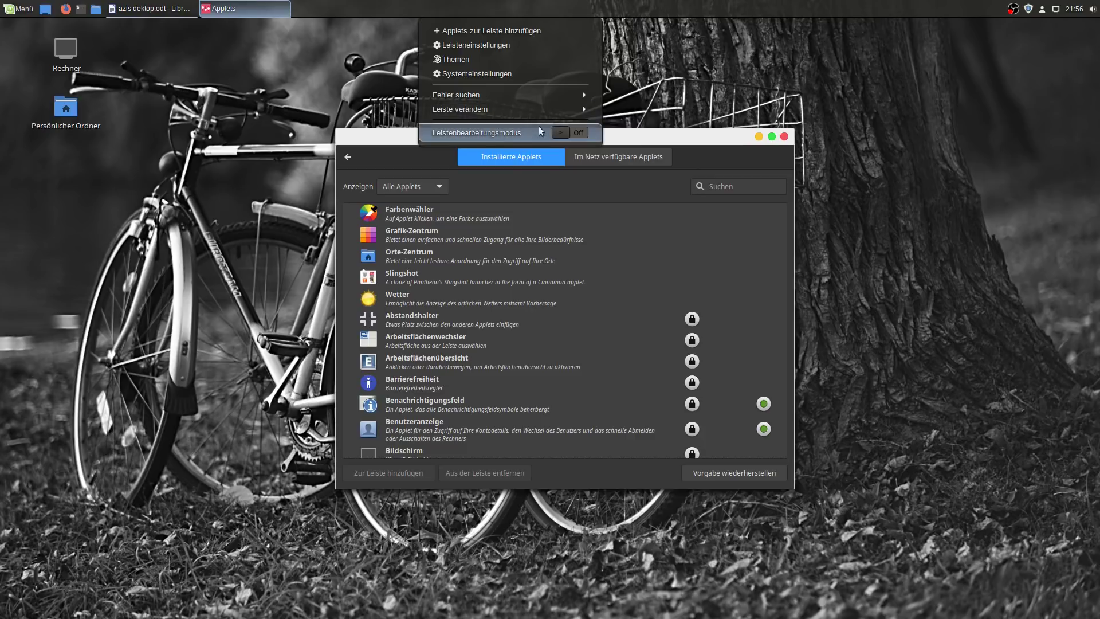
click(562, 131)
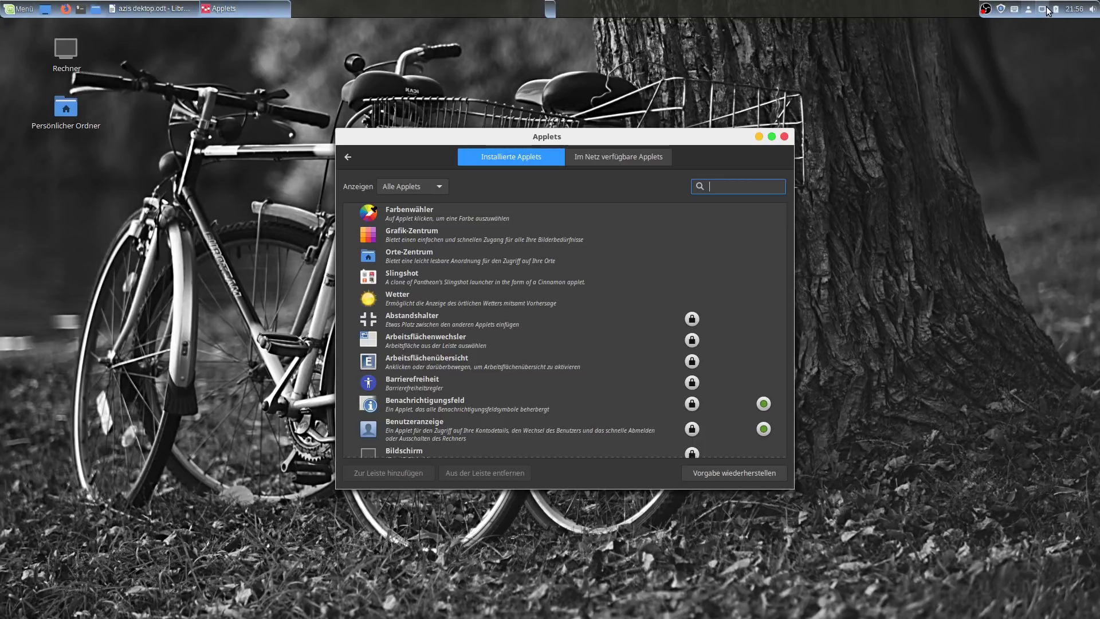
mouse_move(1074, 8)
mouse_down()
mouse_move(550, 9)
mouse_move(1011, 40)
mouse_move(1090, 14)
mouse_move(1059, 13)
mouse_up()
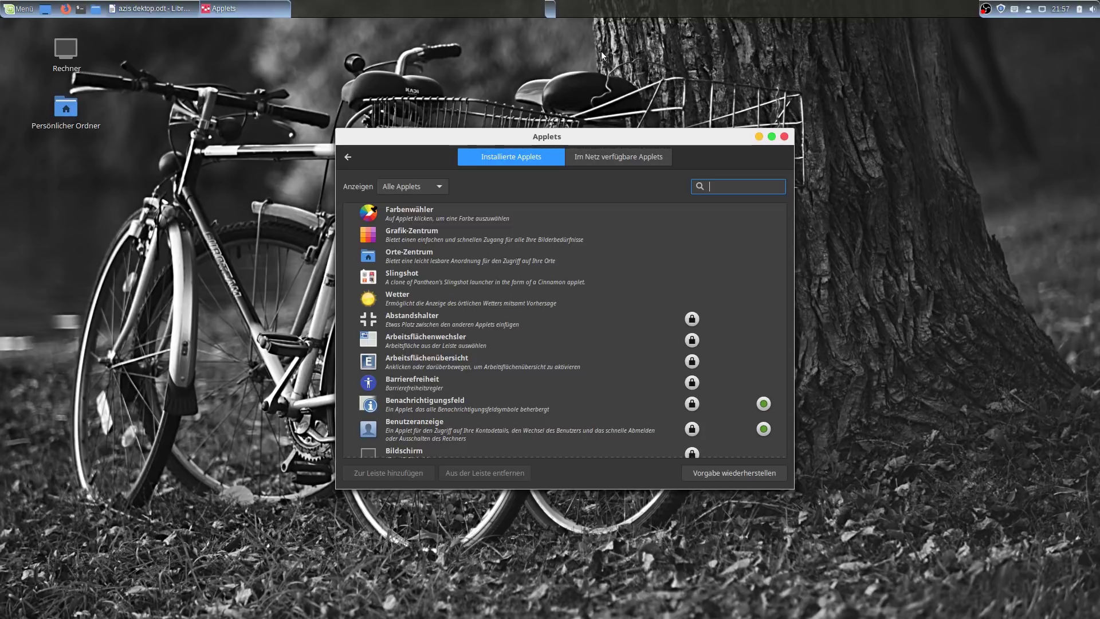
- Add the installed applets Wetter, Orte-Zentrum, Farbenwähler, Grafik-Zentrum and Slingshot to the panel
drag(542, 139, 552, 137)
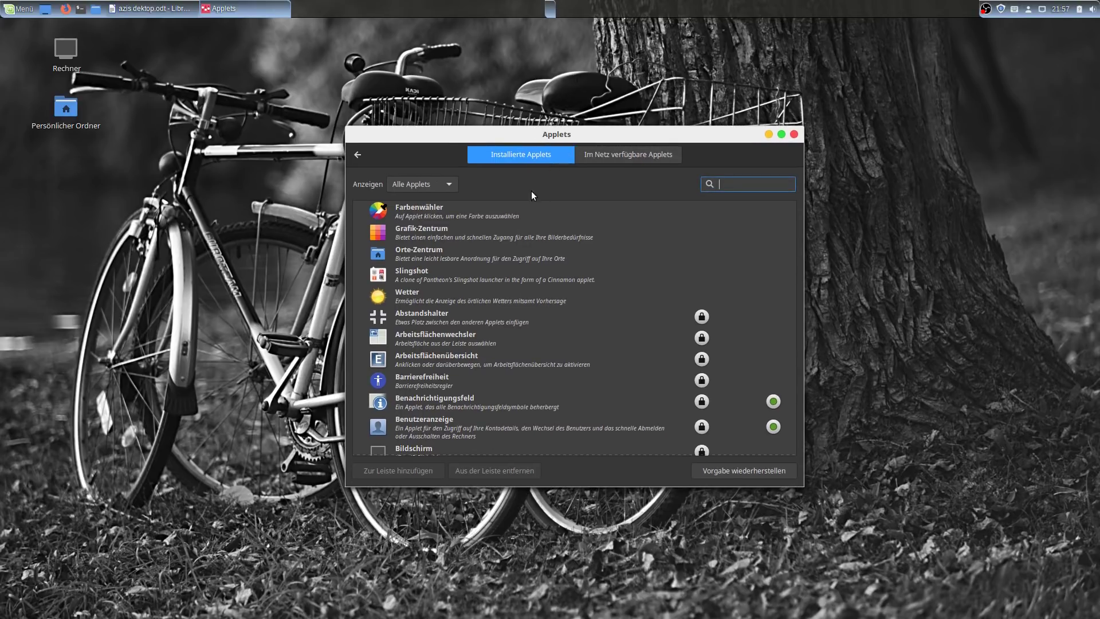
click(417, 298)
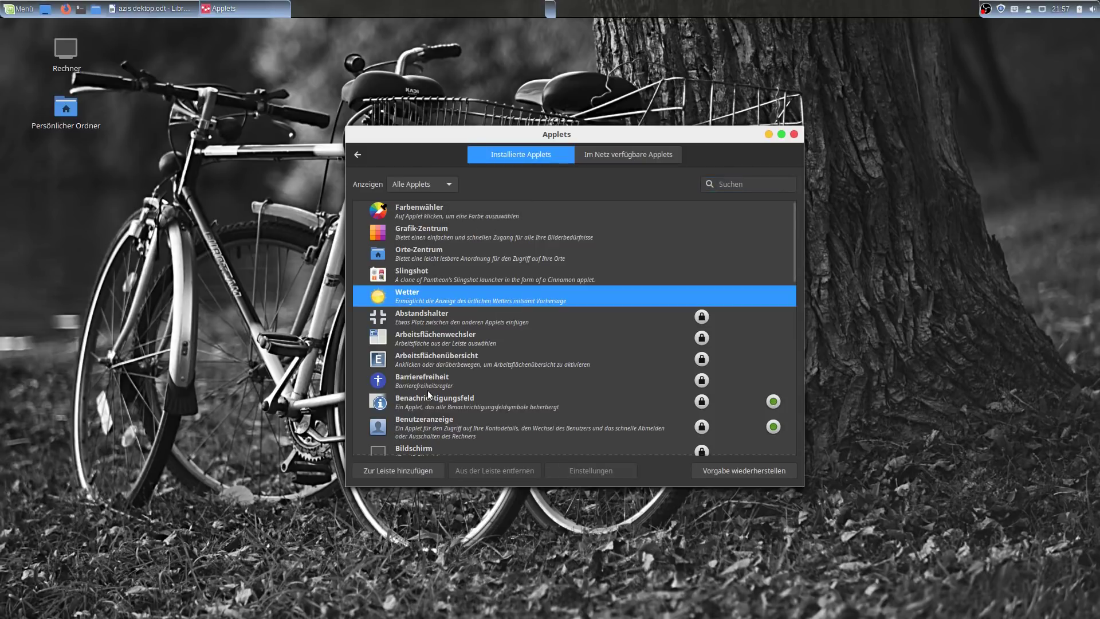
click(398, 473)
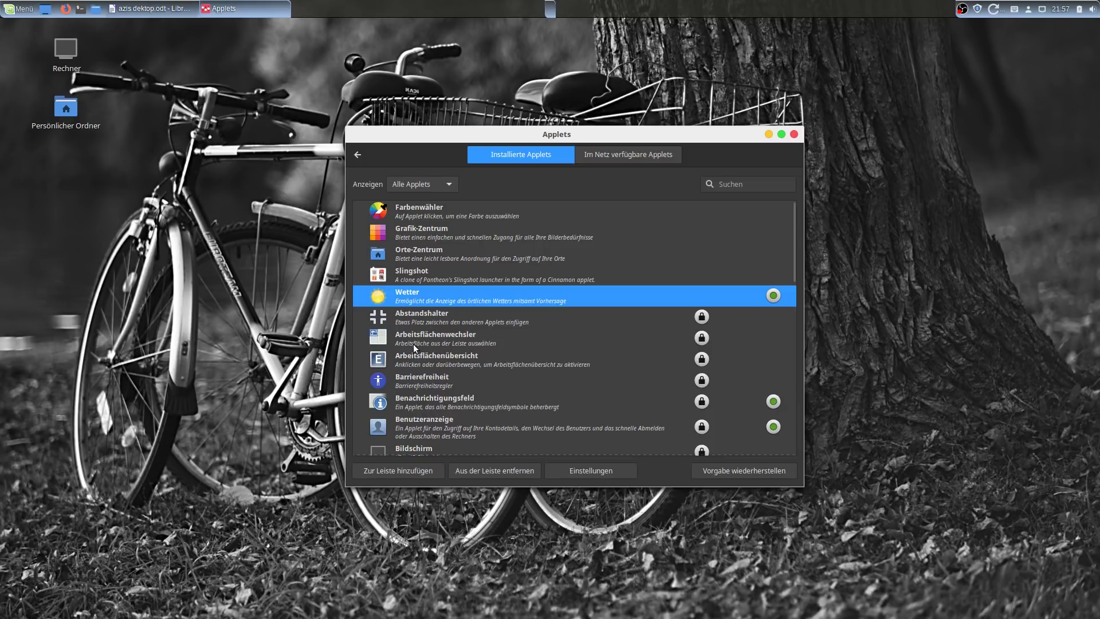
click(419, 248)
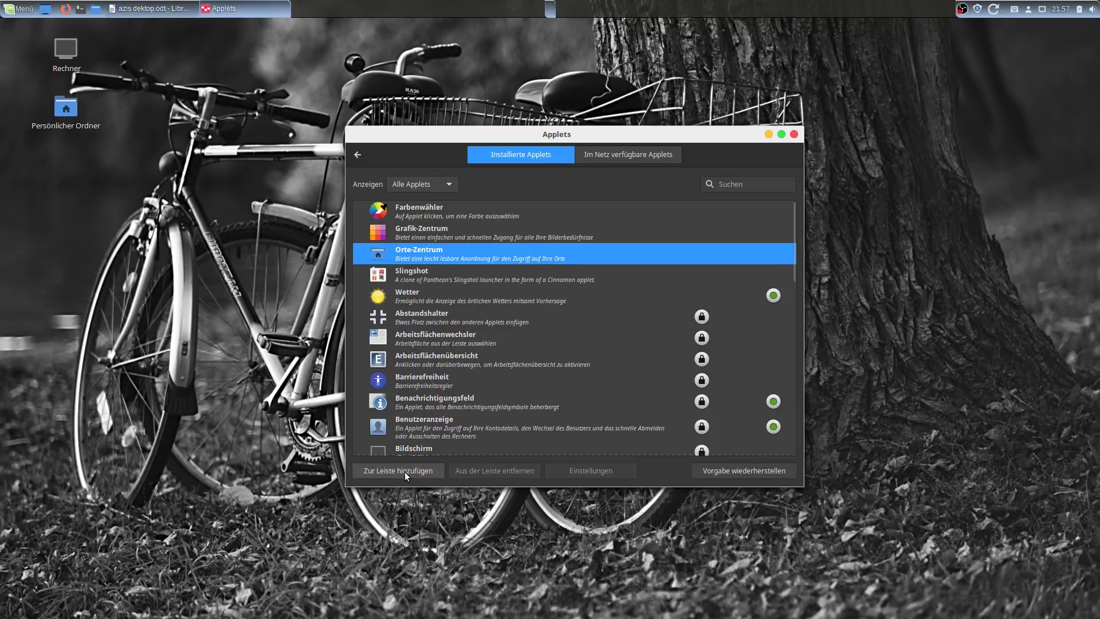
click(404, 472)
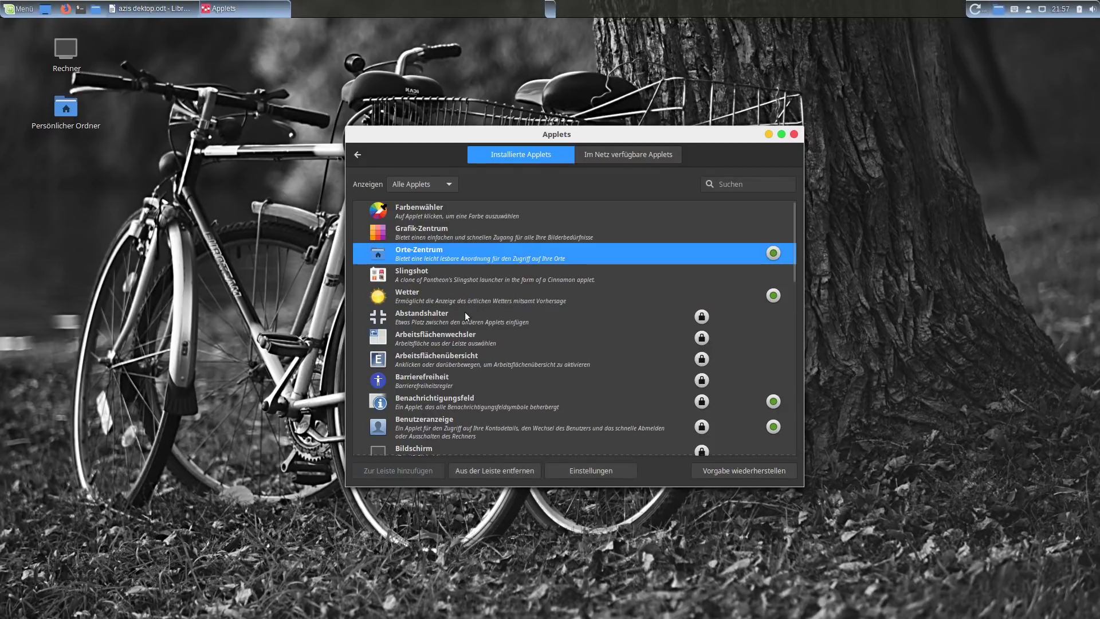
click(414, 210)
click(396, 470)
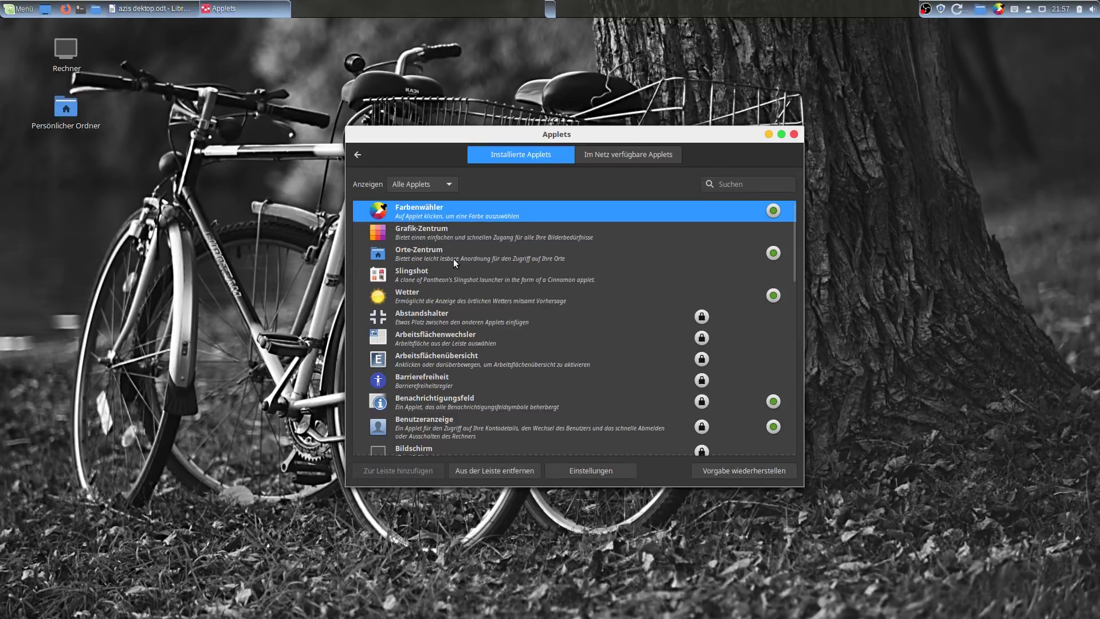
click(435, 228)
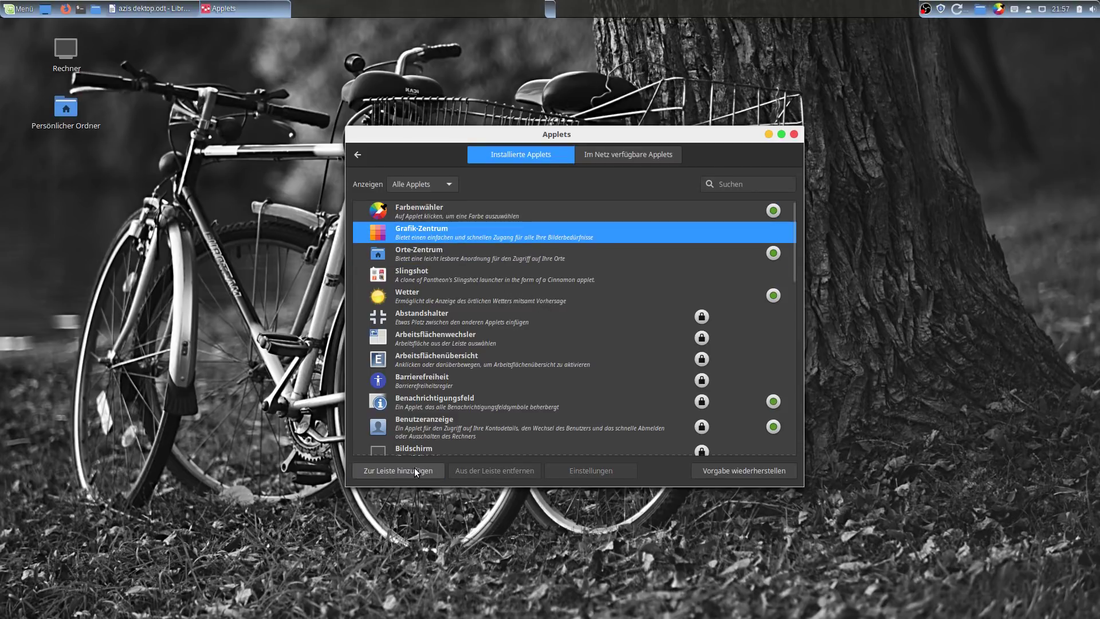
click(414, 467)
click(428, 277)
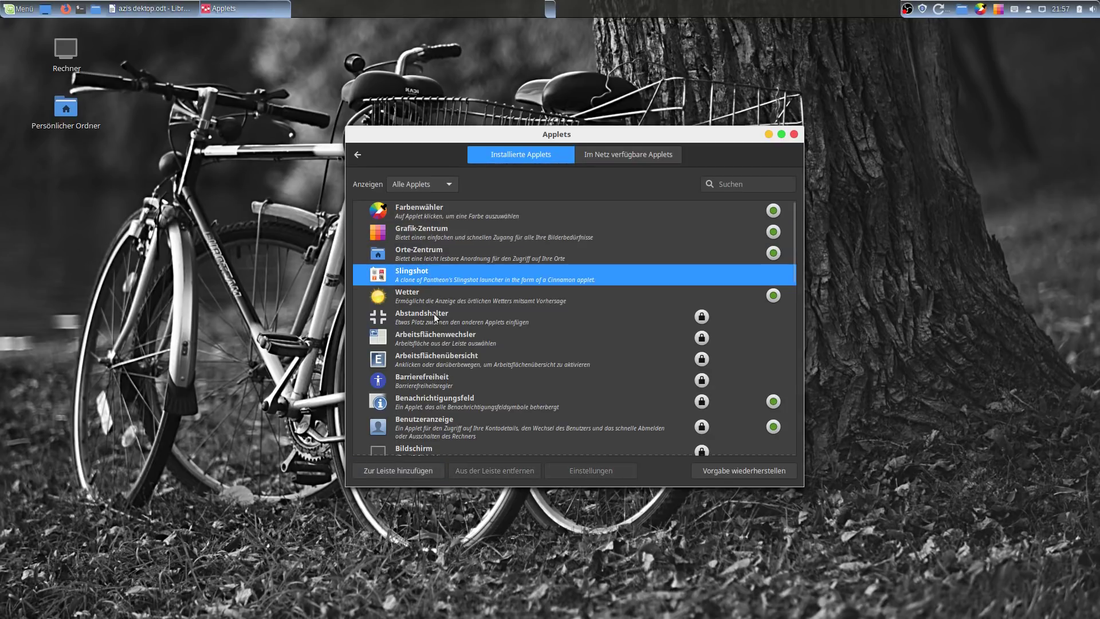
click(417, 468)
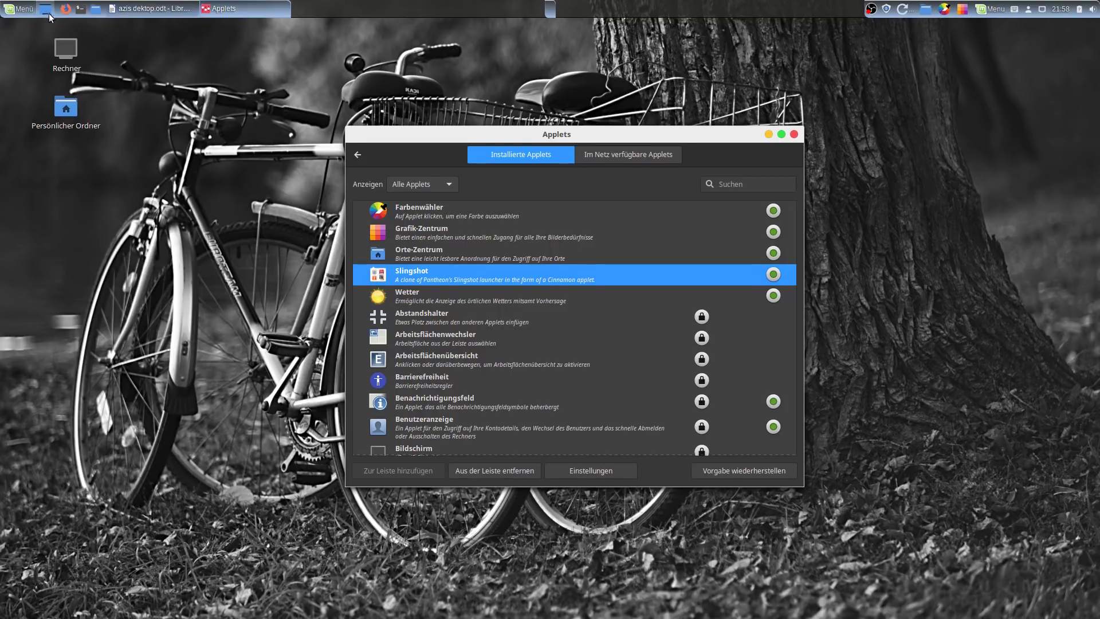
- Move the Orte-Zentrum applet beside the show-desktop applet and turn off panel edit mode
drag(926, 8, 64, 11)
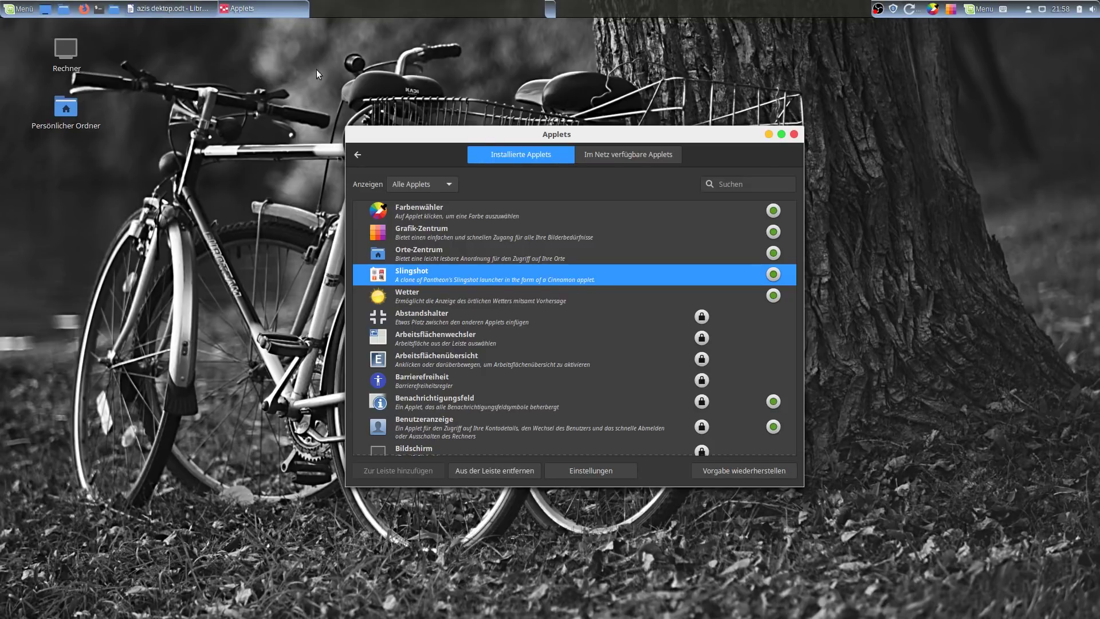
right_click(375, 8)
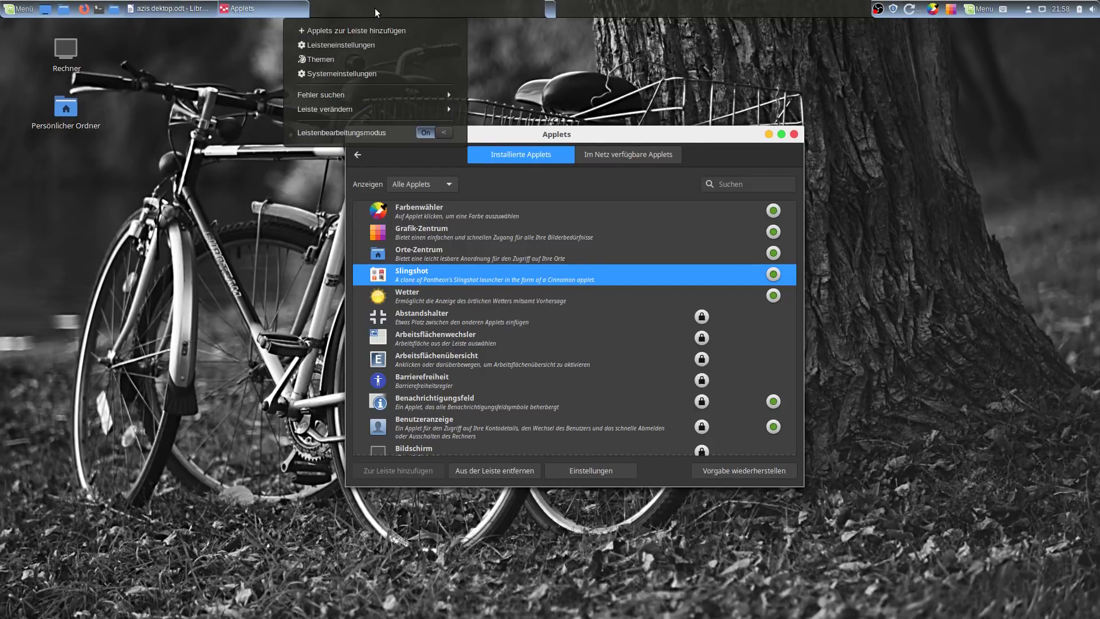
click(435, 133)
click(106, 35)
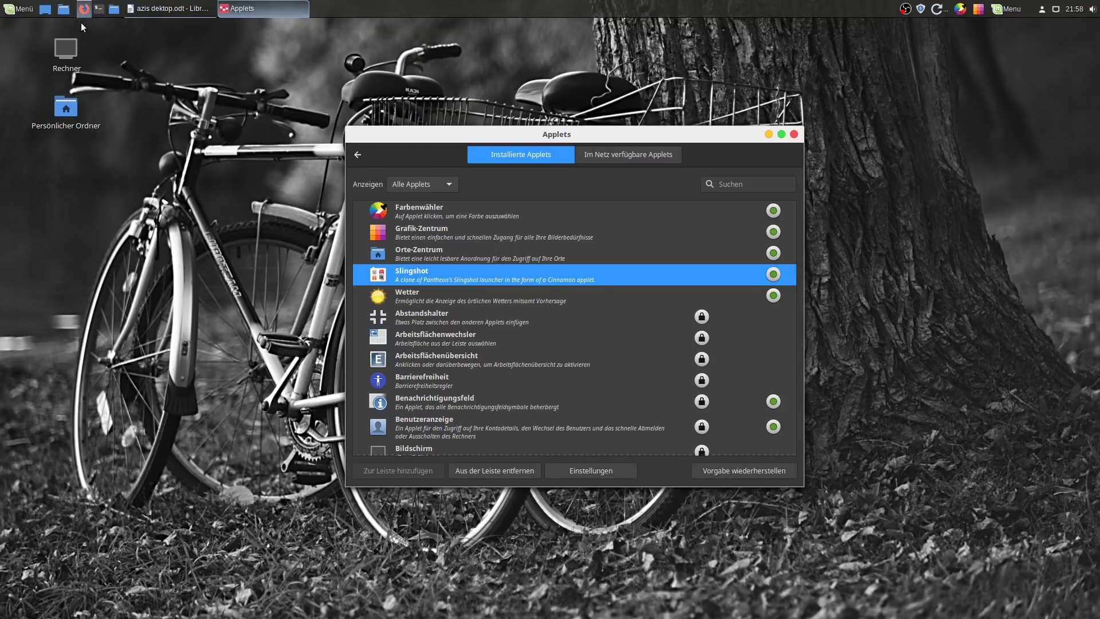
- Shift the Firefox launcher to the end of the launcher group and remove it from the panel
drag(96, 13, 82, 12)
drag(114, 13, 98, 12)
right_click(113, 12)
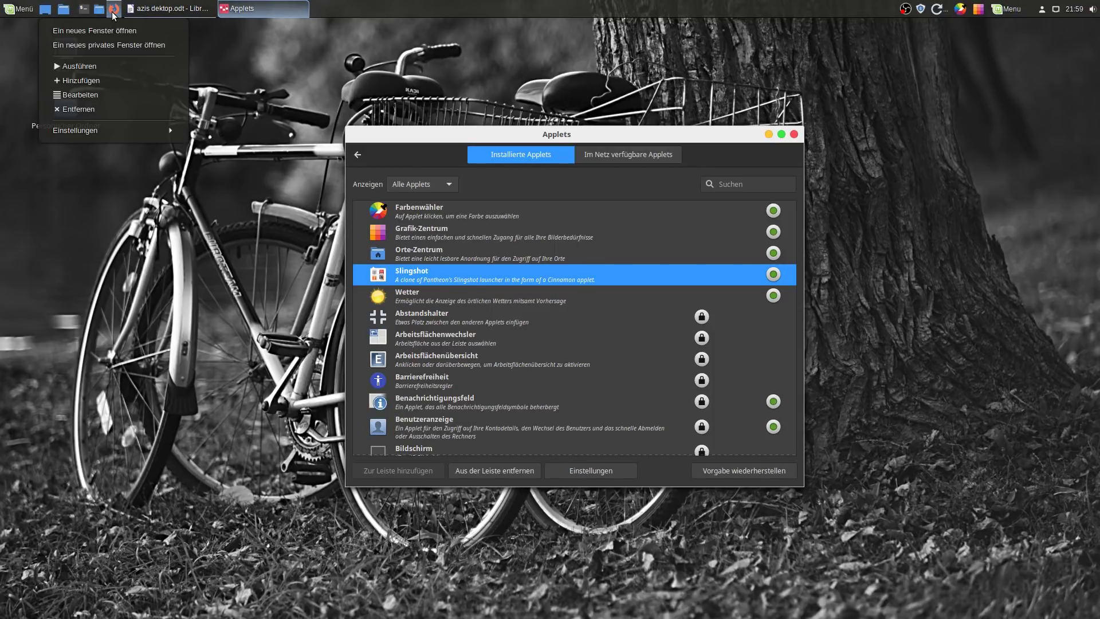
click(91, 107)
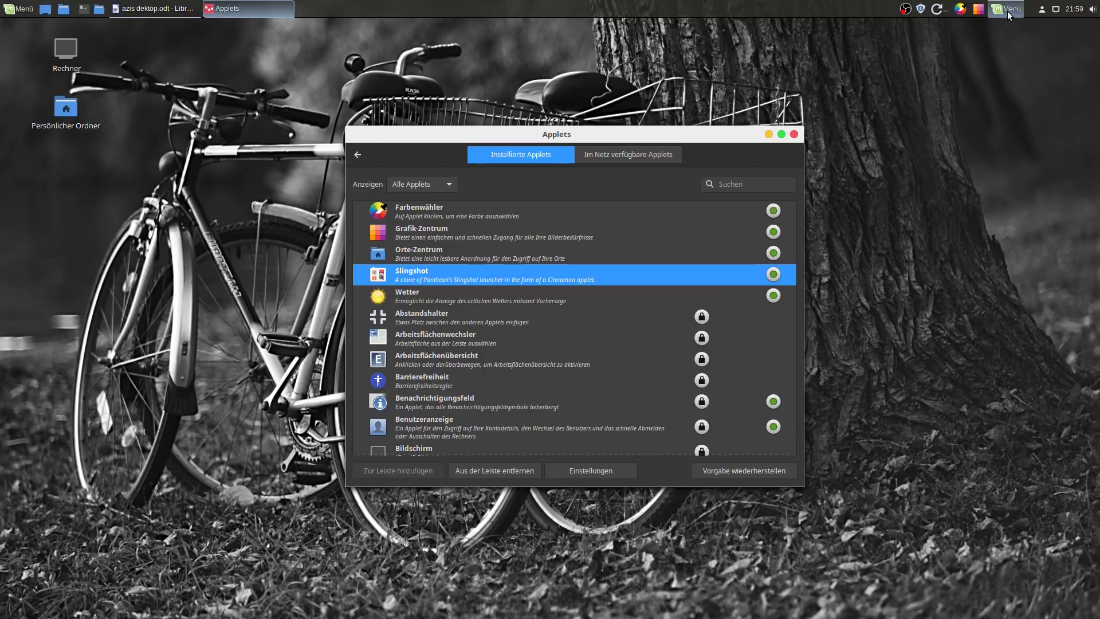
- In panel edit mode, move the Slingshot menu, Grafik-Zentrum and Farbenwähler applets between the launchers and the window list
right_click(993, 10)
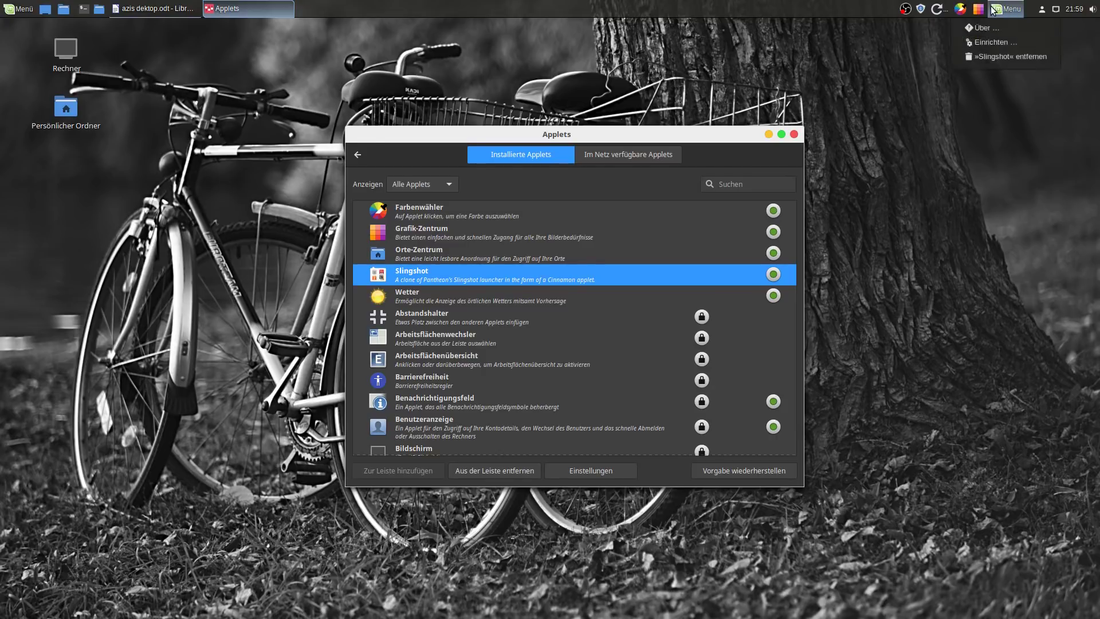
right_click(841, 10)
click(841, 9)
right_click(841, 9)
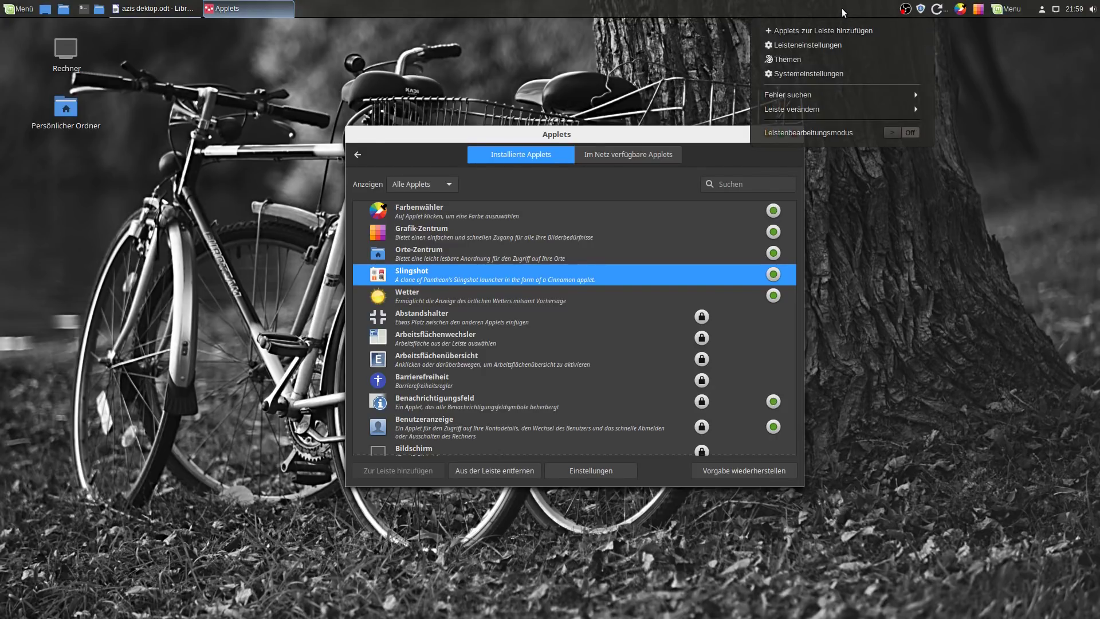
click(907, 133)
drag(974, 12, 46, 11)
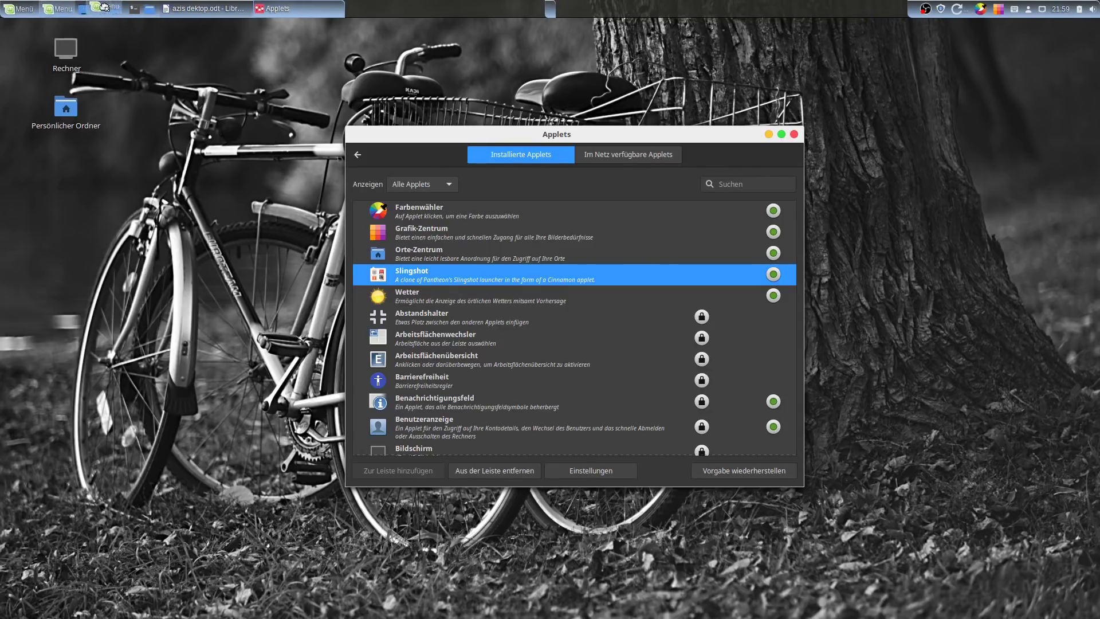
mouse_move(172, 9)
mouse_down()
mouse_move(190, 10)
mouse_move(173, 12)
mouse_up()
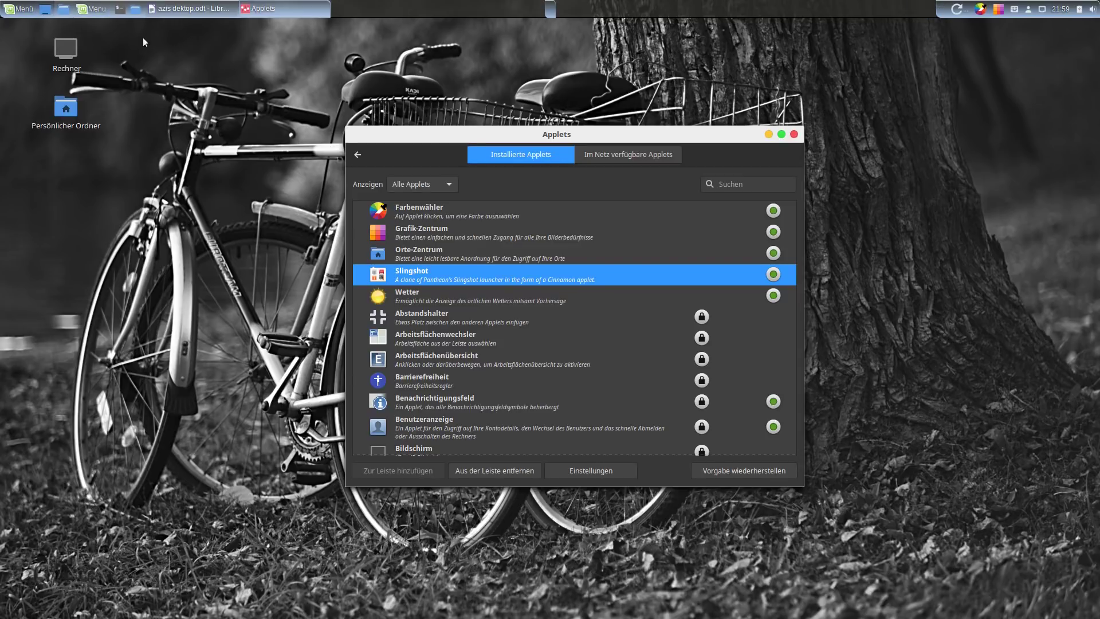
drag(98, 9, 126, 16)
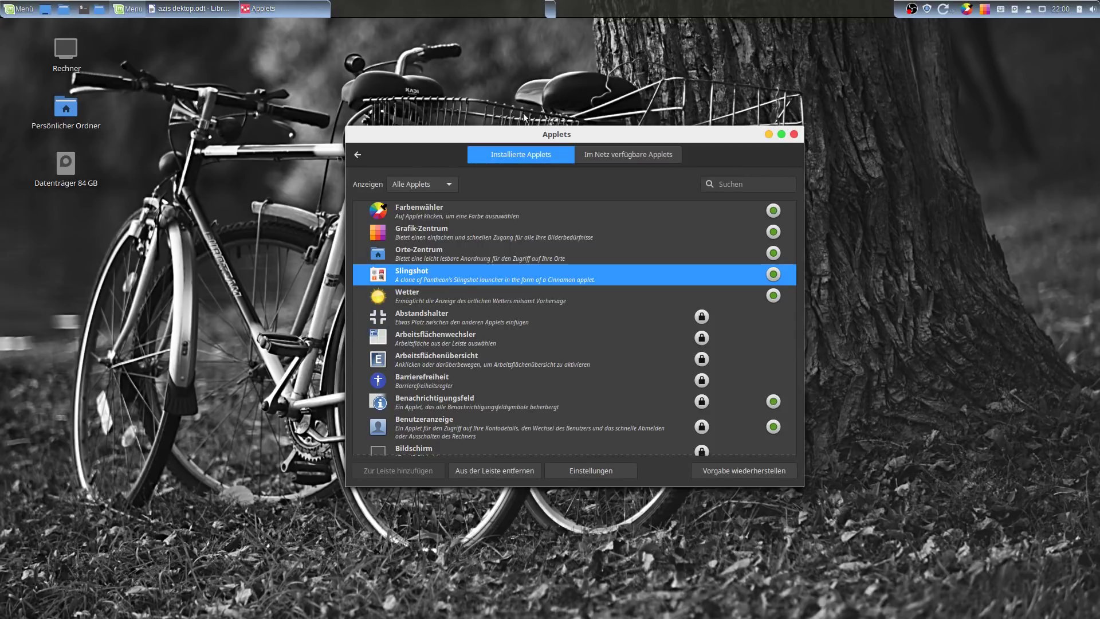
drag(985, 9, 942, 42)
drag(973, 8, 189, 14)
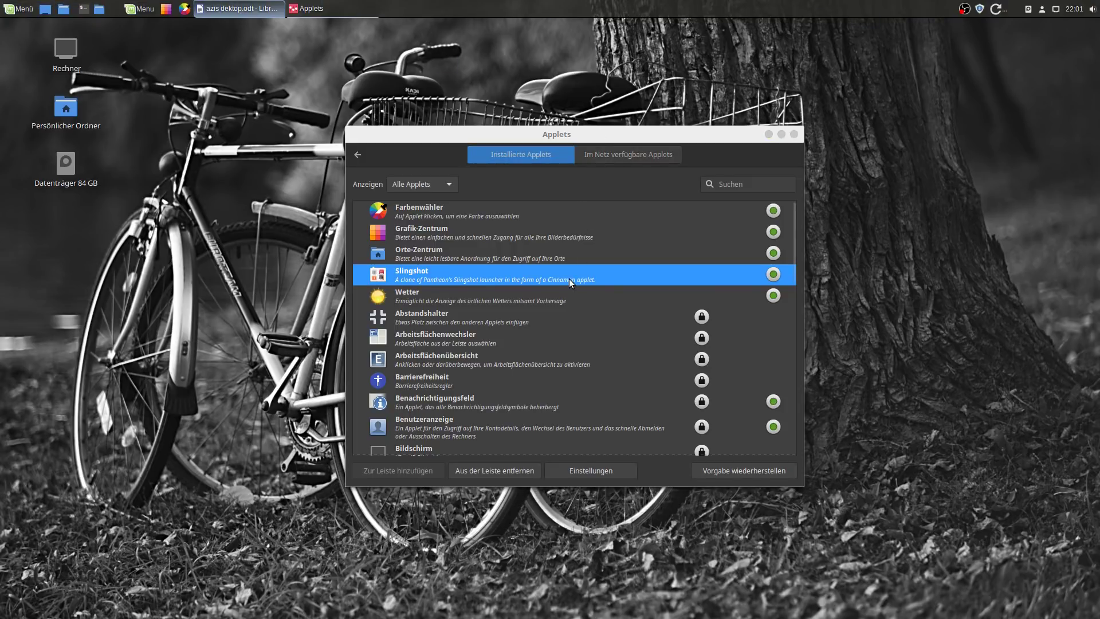
- Find the Leistenstarter applet by filtering for "Lei" and add another instance of it to the panel
scroll(558, 289, down, 3)
scroll(552, 291, down, 5)
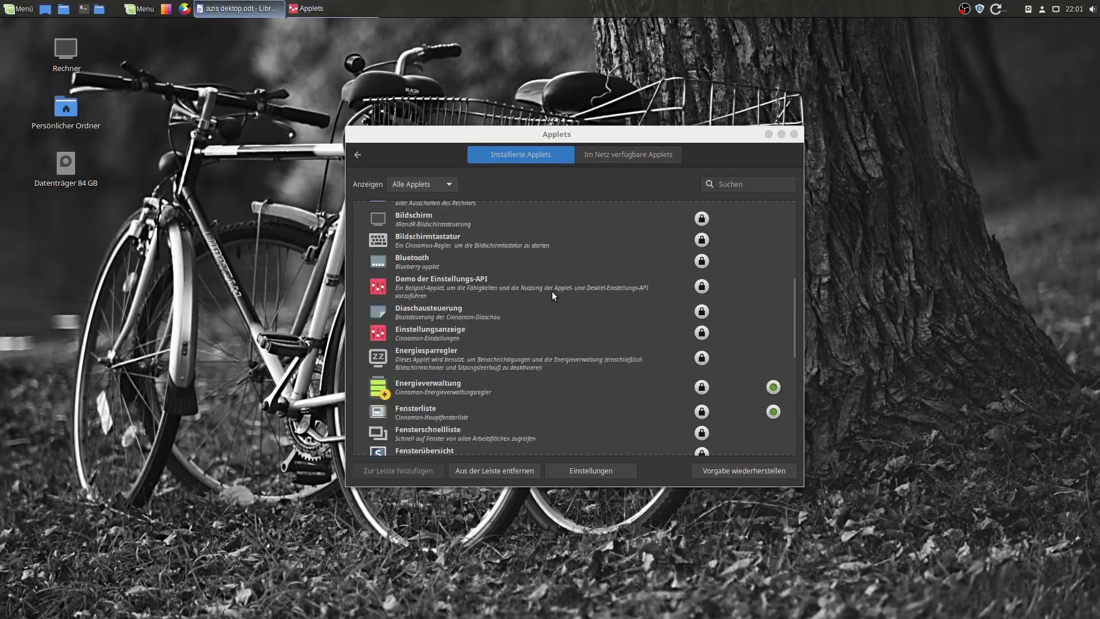
scroll(550, 293, down, 3)
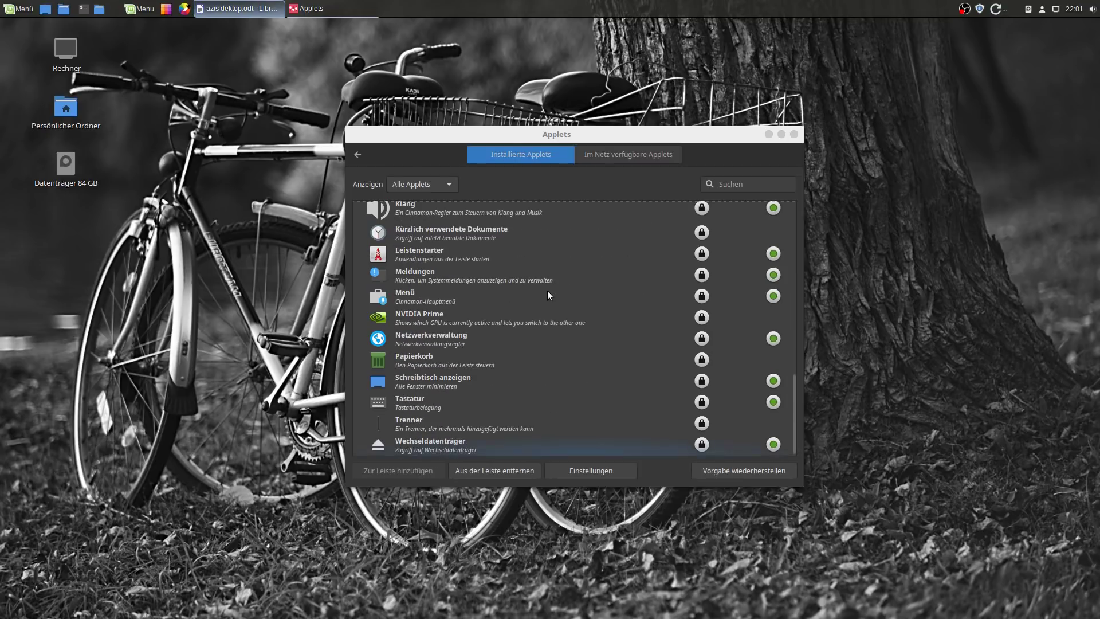
click(764, 184)
text(Le)
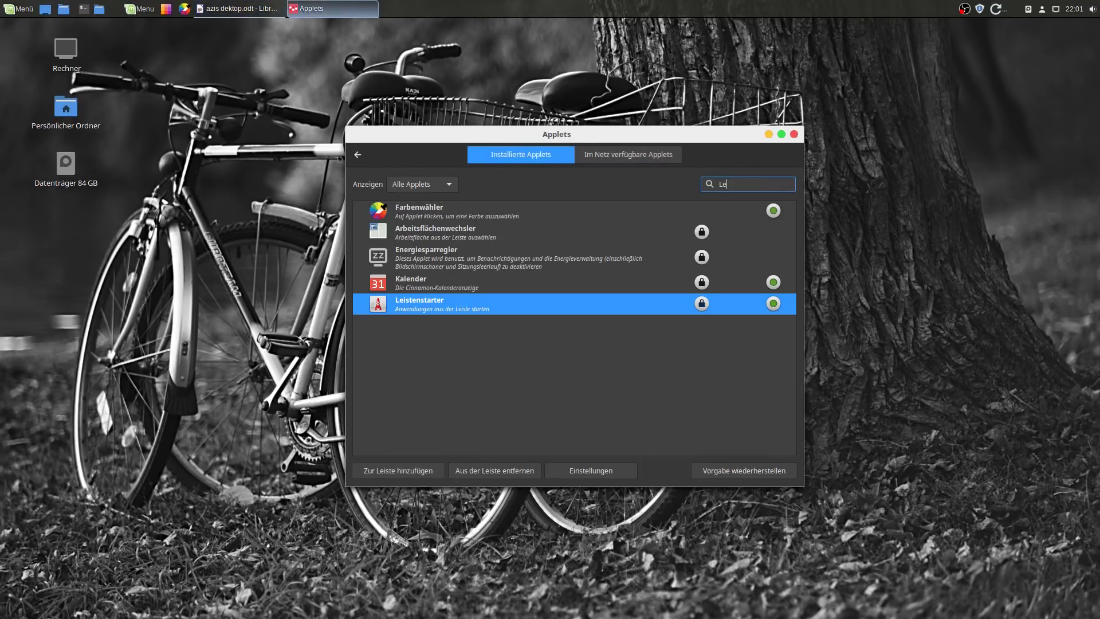
text(i)
click(563, 208)
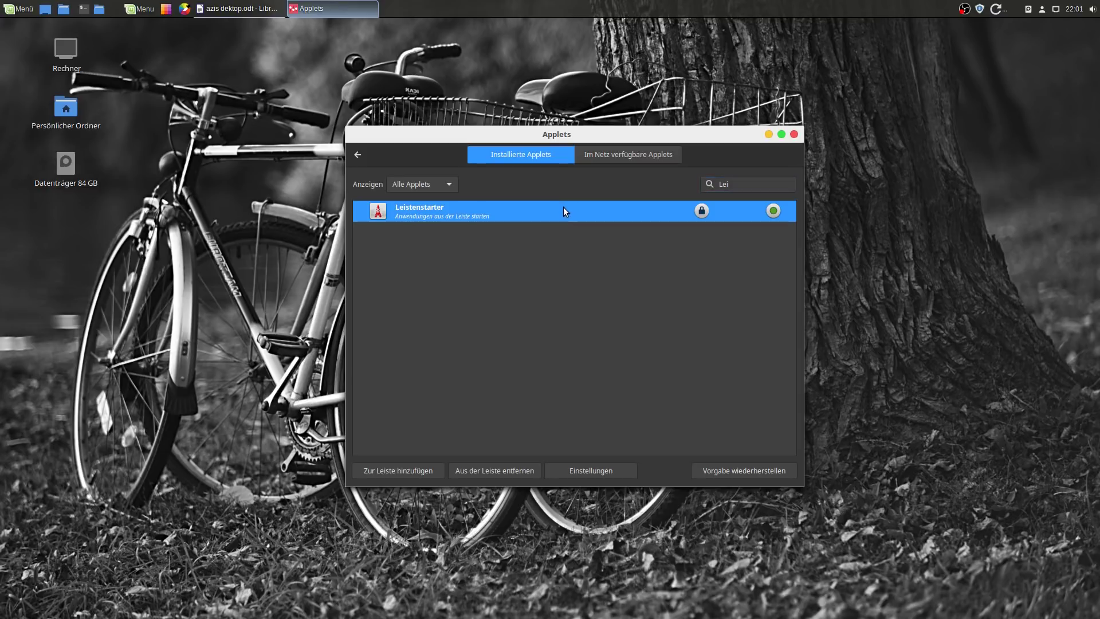
click(411, 465)
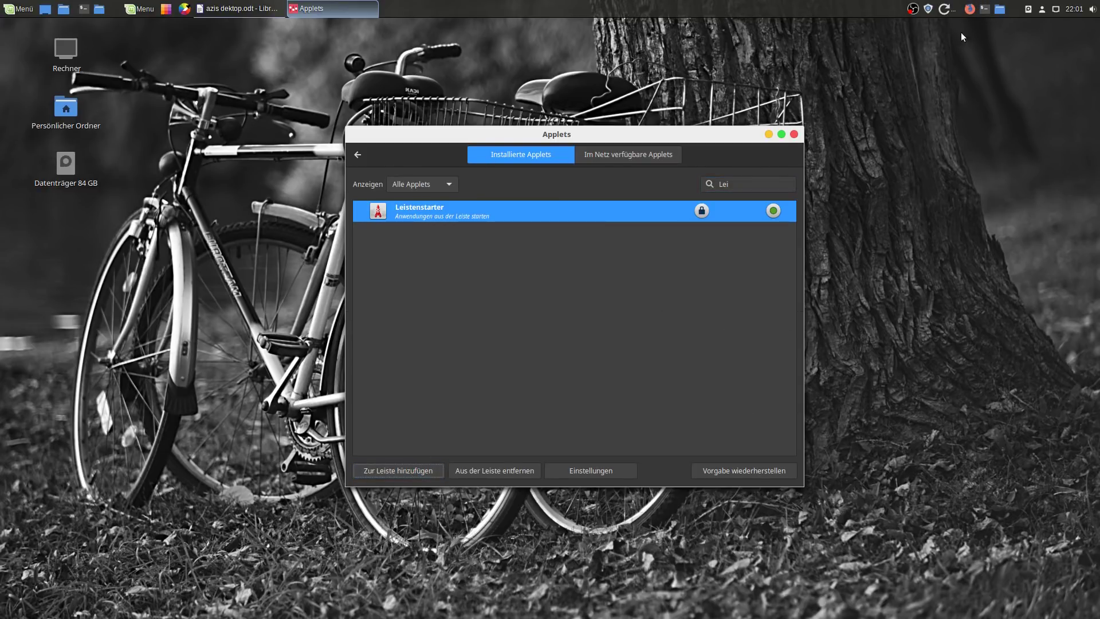
- Remove the terminal and file manager launchers from the newly added Leistenstarter group, keeping Firefox
right_click(987, 16)
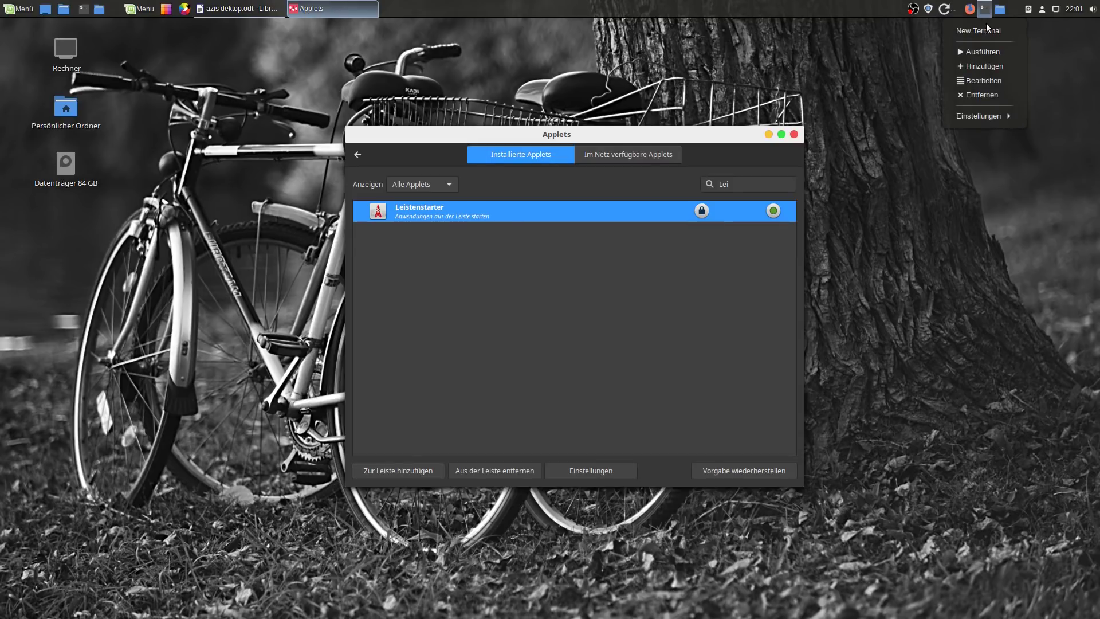
click(972, 103)
right_click(1000, 8)
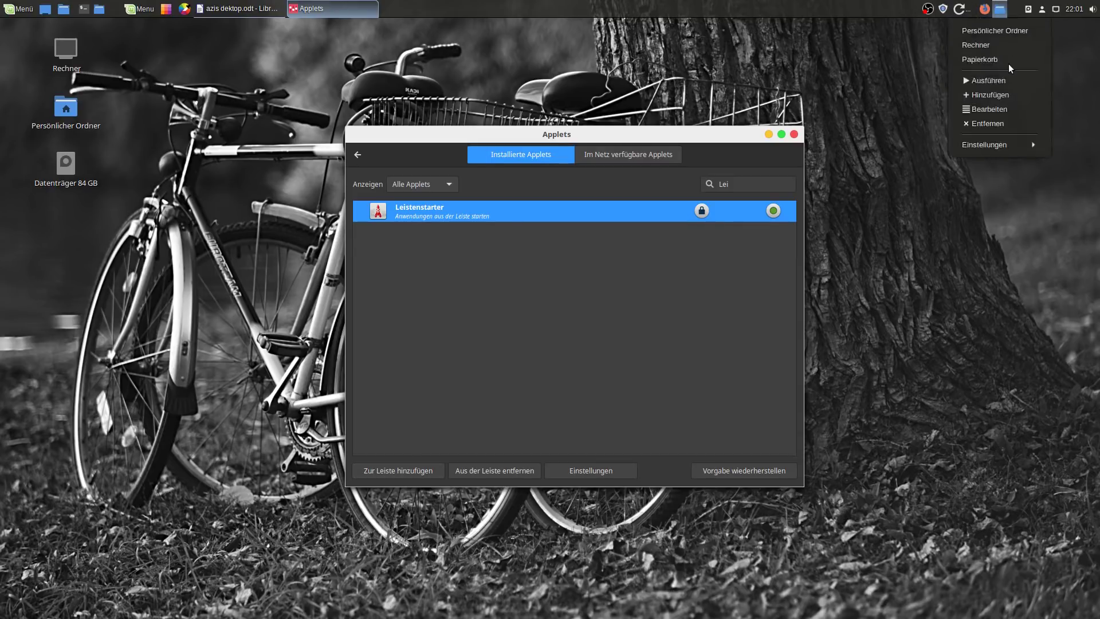
click(986, 124)
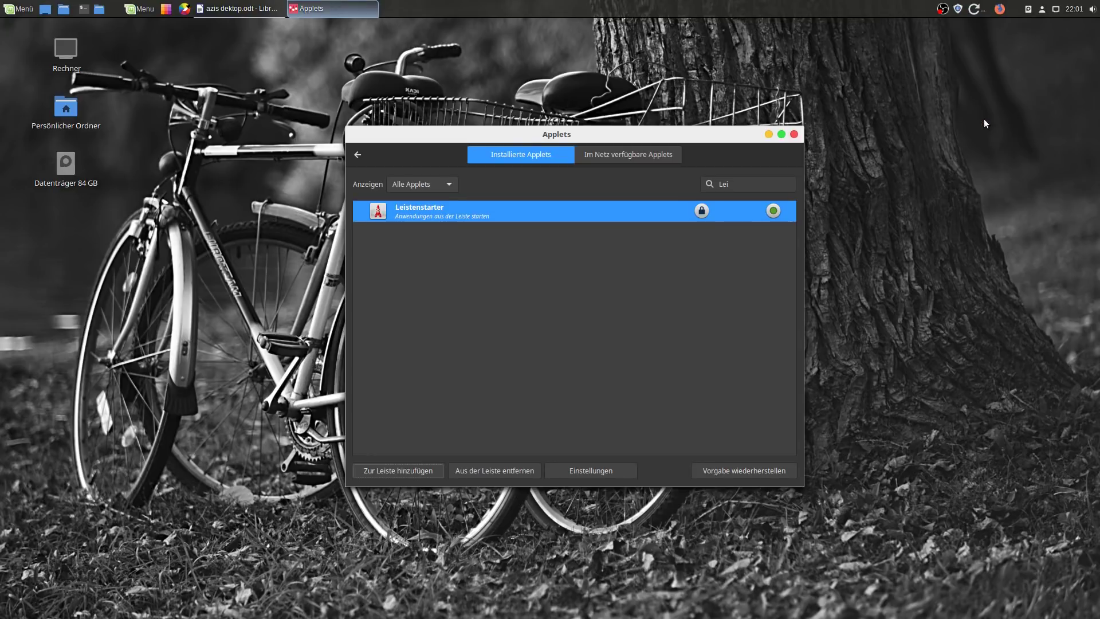
- Turn on panel edit mode and move the Firefox launcher group between the Farbenwähler applet and the window list
right_click(898, 4)
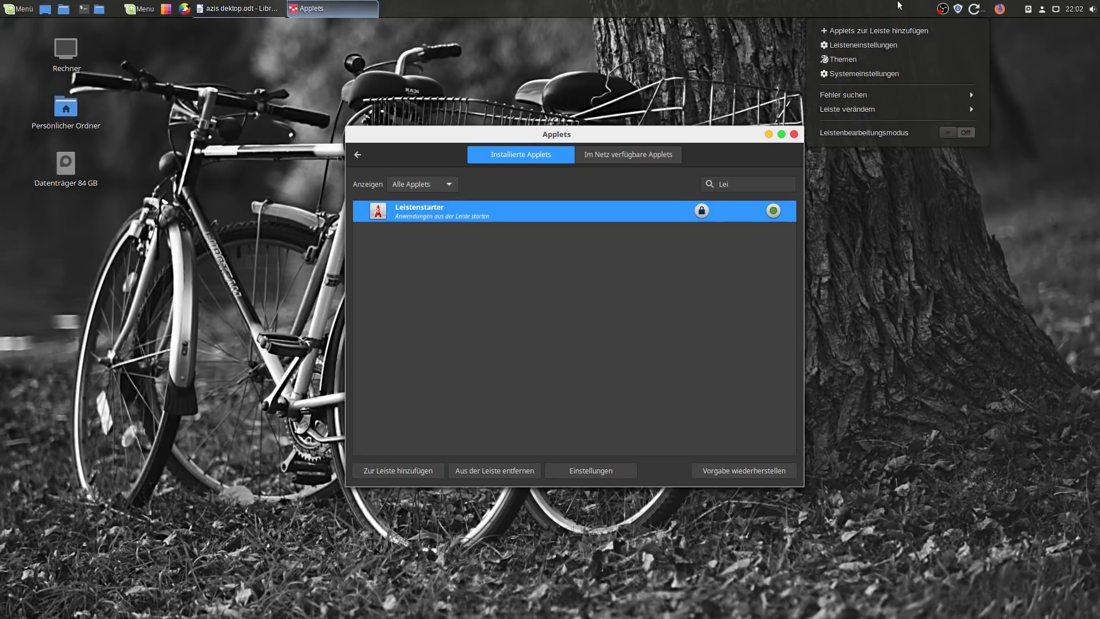
click(956, 135)
drag(972, 8, 183, 13)
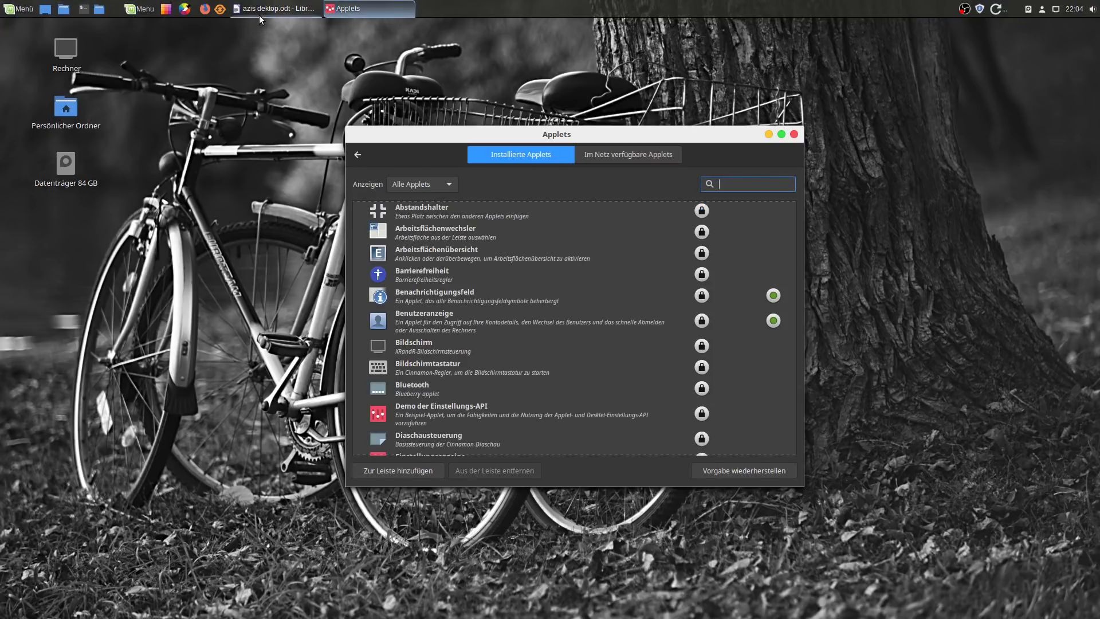
- Turn on panel edit mode and move the Wetter applet directly after the window list
mouse_move(353, 13)
click(998, 12)
right_click(902, 6)
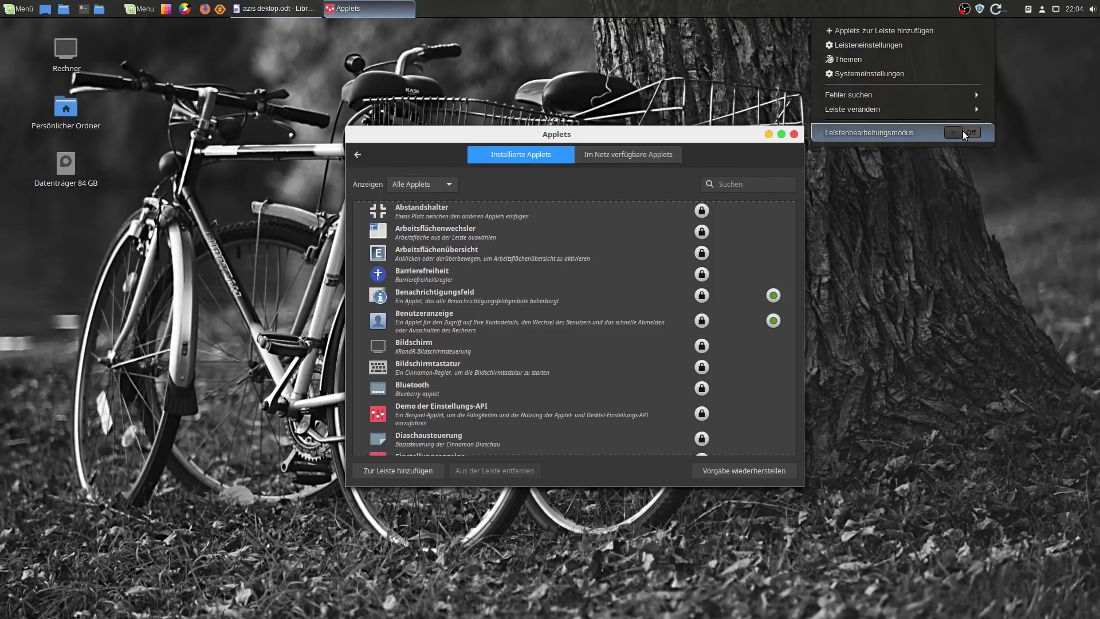
click(962, 132)
drag(966, 8, 548, 11)
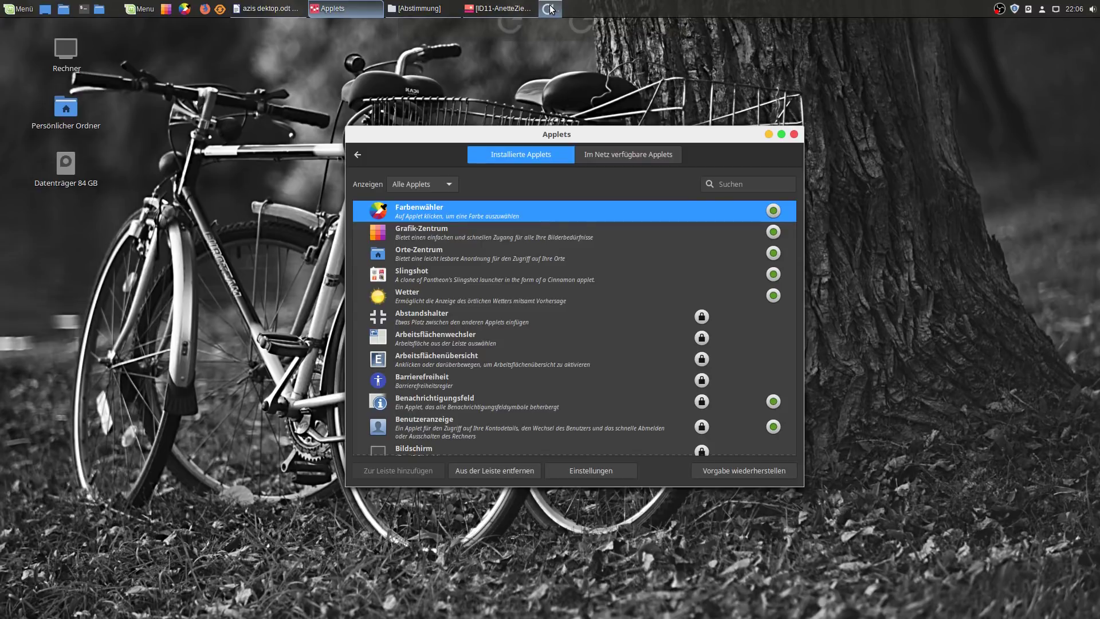
- Open the Wetter applet's settings and launch its WOEID lookup page in Firefox
right_click(550, 8)
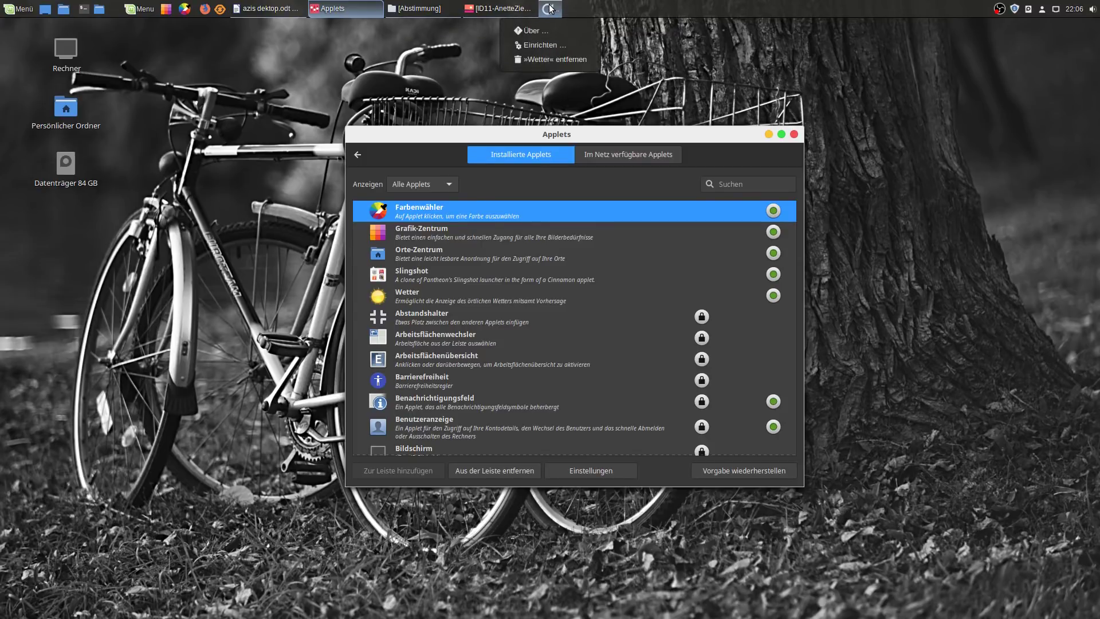
click(541, 44)
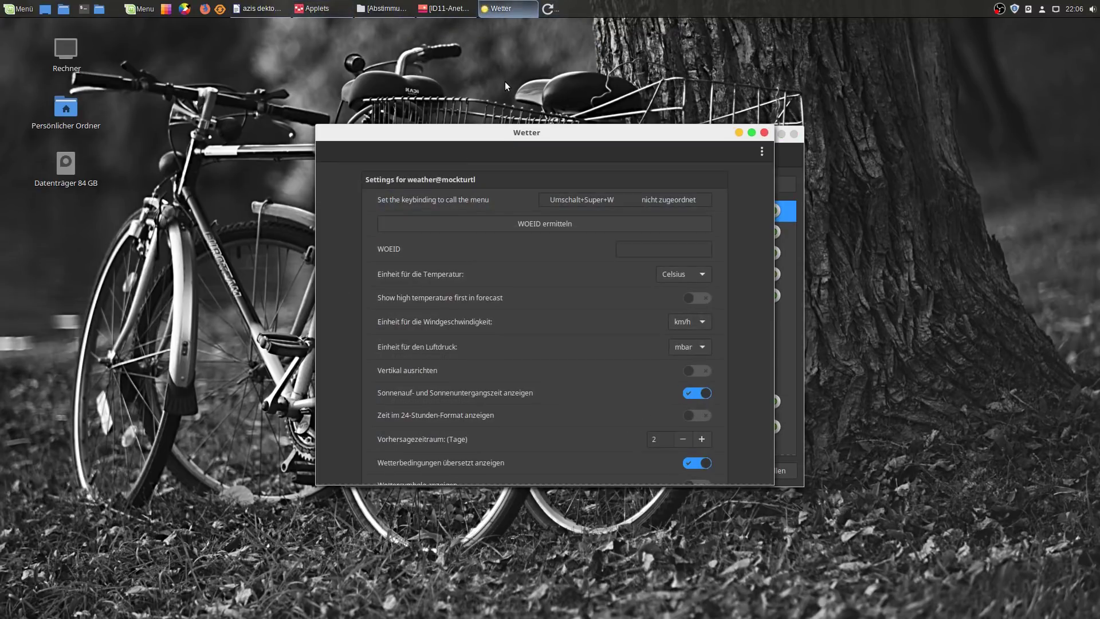
click(520, 224)
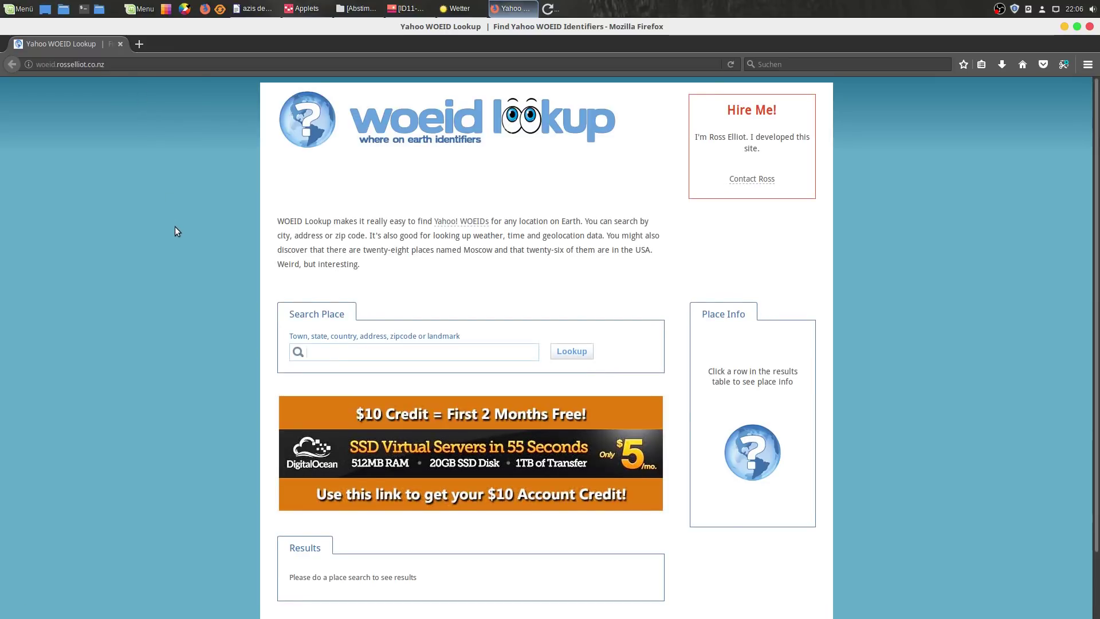
- Look up the place "Nuremberg" and copy the WOEID 680564 of the entry in Bavaria, Germany
scroll(176, 227, down, 2)
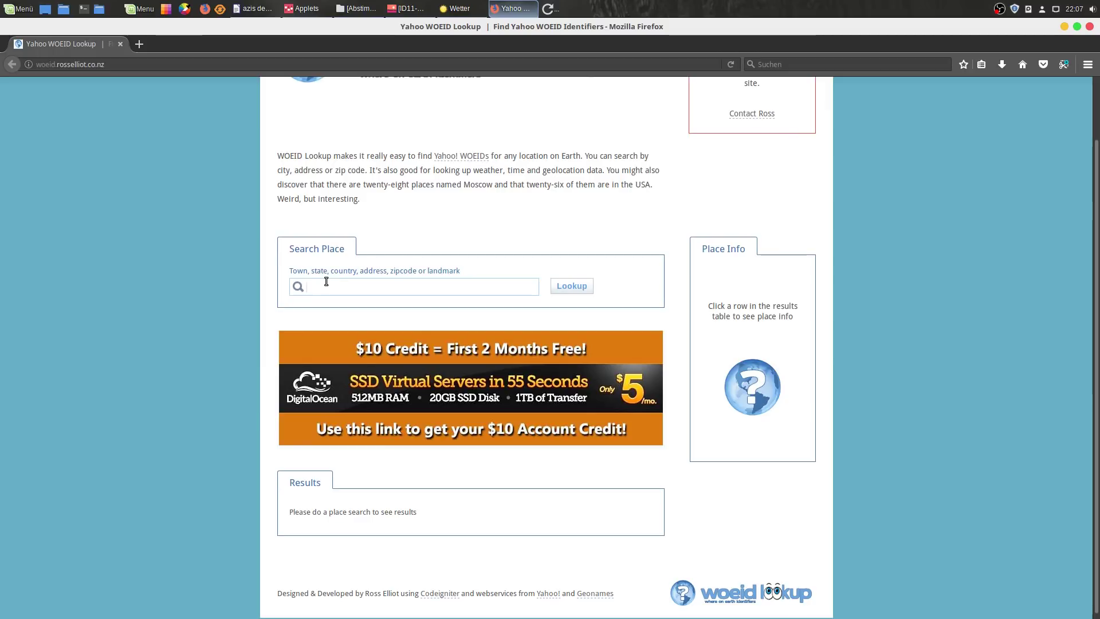
text(Nuremberg)
key(Return)
scroll(201, 332, down, 3)
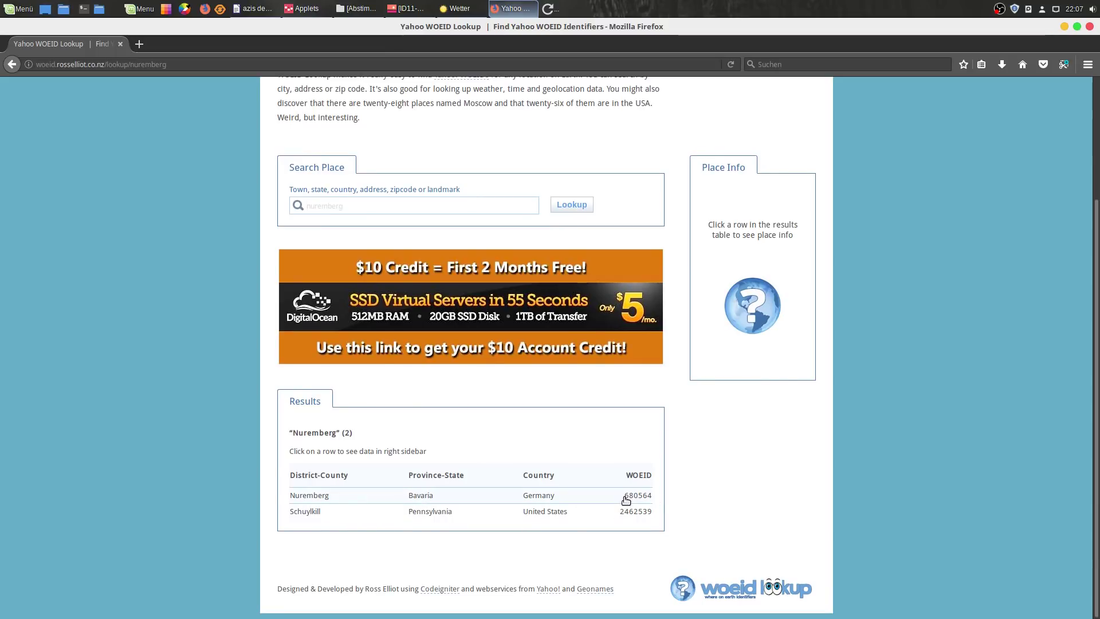
mouse_move(628, 498)
mouse_down()
mouse_move(652, 500)
mouse_move(626, 501)
mouse_up()
key(ctrl+c)
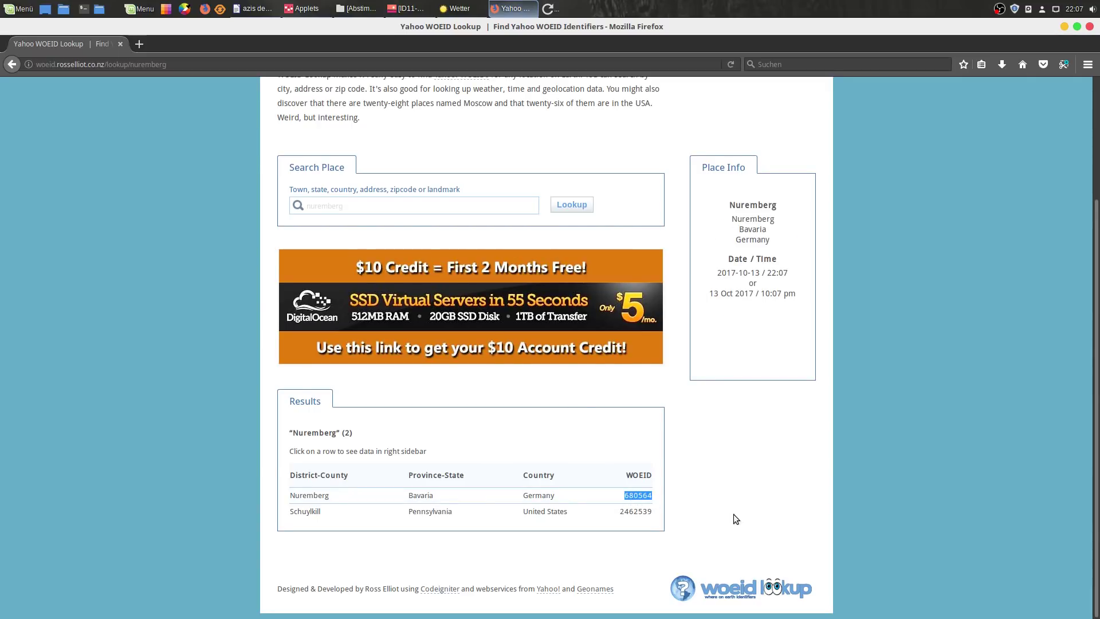
- Close the browser, set the Wetter applet's WOEID to 680564 and turn on the 24-hour time format
click(1091, 27)
click(662, 247)
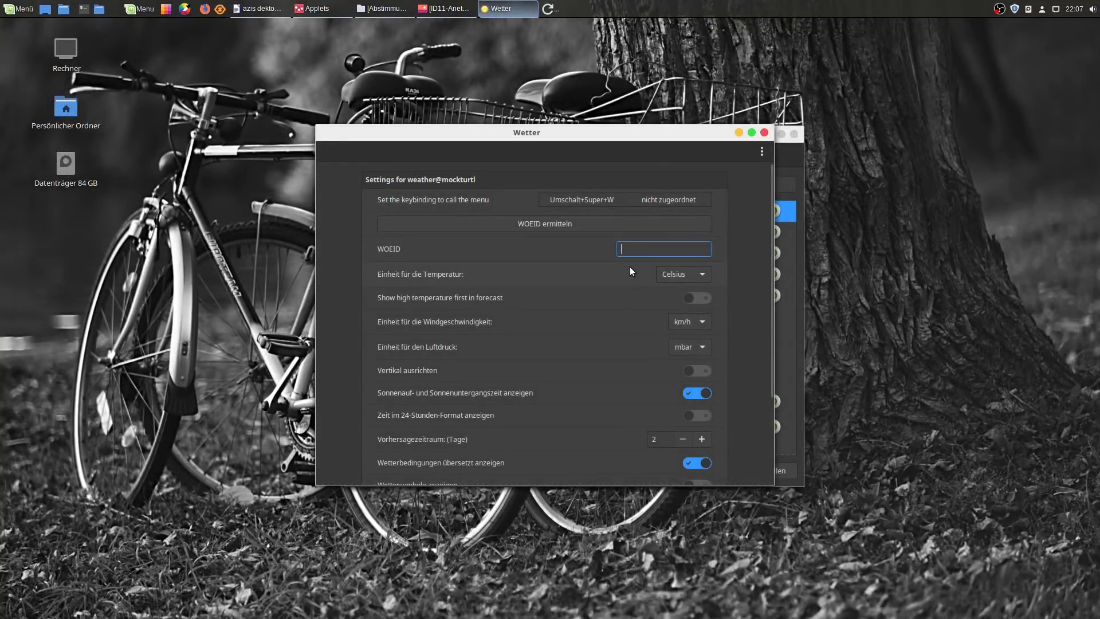
key(ctrl+v)
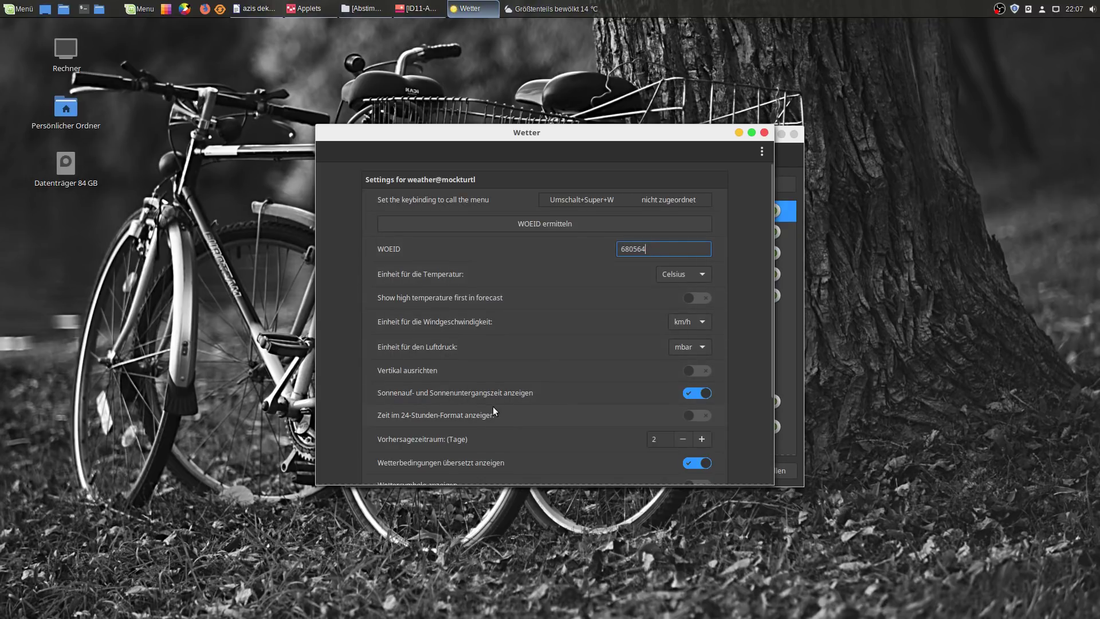
scroll(492, 343, down, 4)
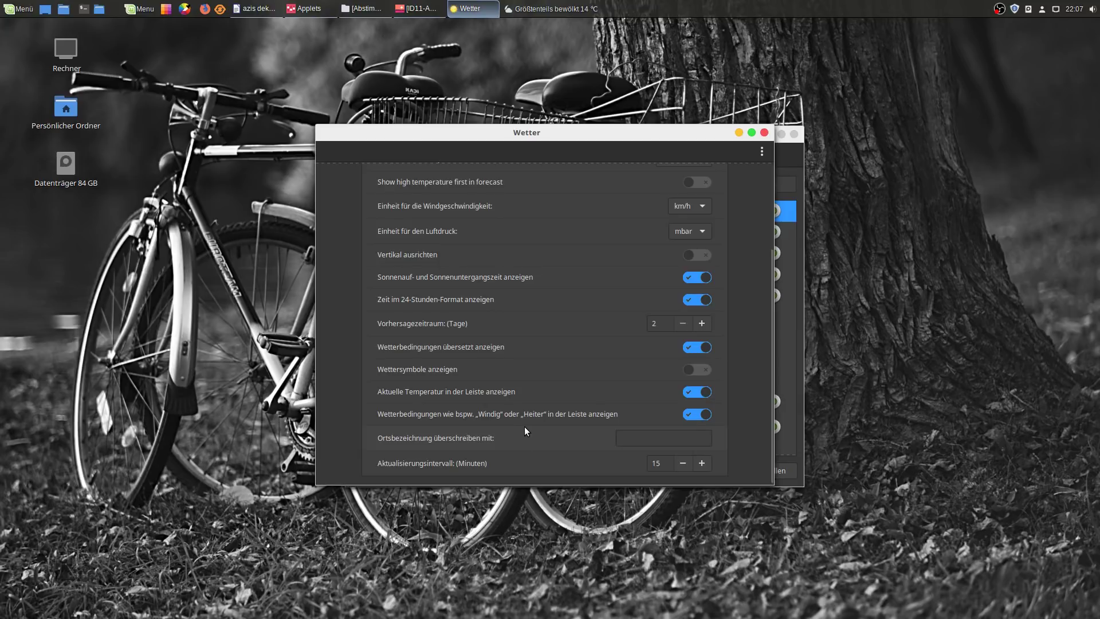
- Override the weather location name with "Nürnberg", close the Wetter settings and check the name in the forecast popup
click(558, 6)
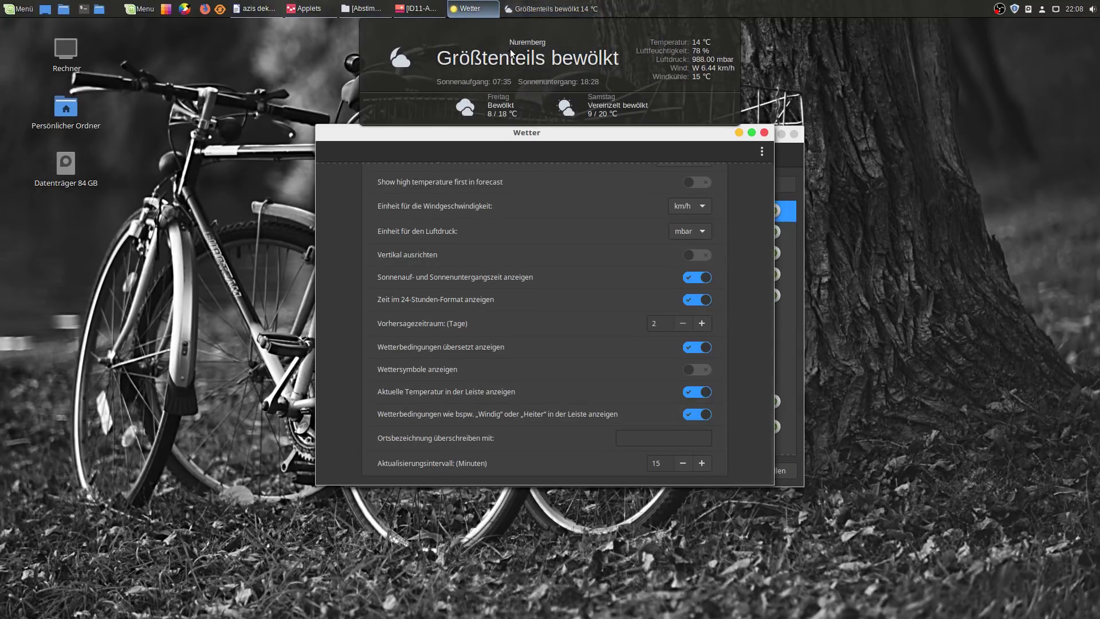
click(531, 9)
click(642, 438)
text(Np)
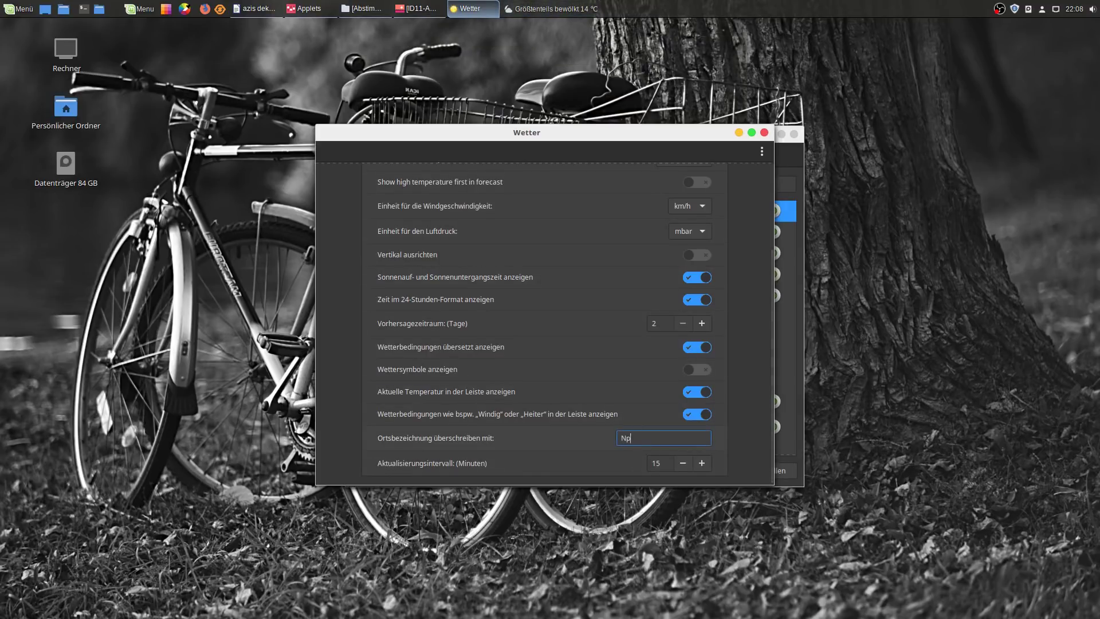
text(rnberg)
scroll(552, 259, up, 4)
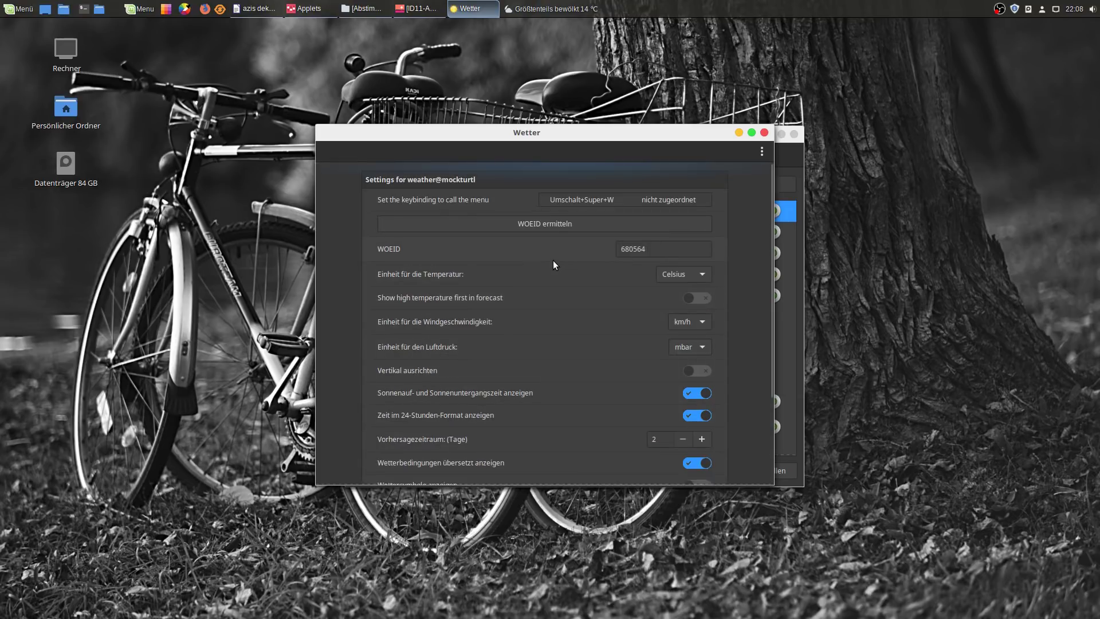
click(765, 133)
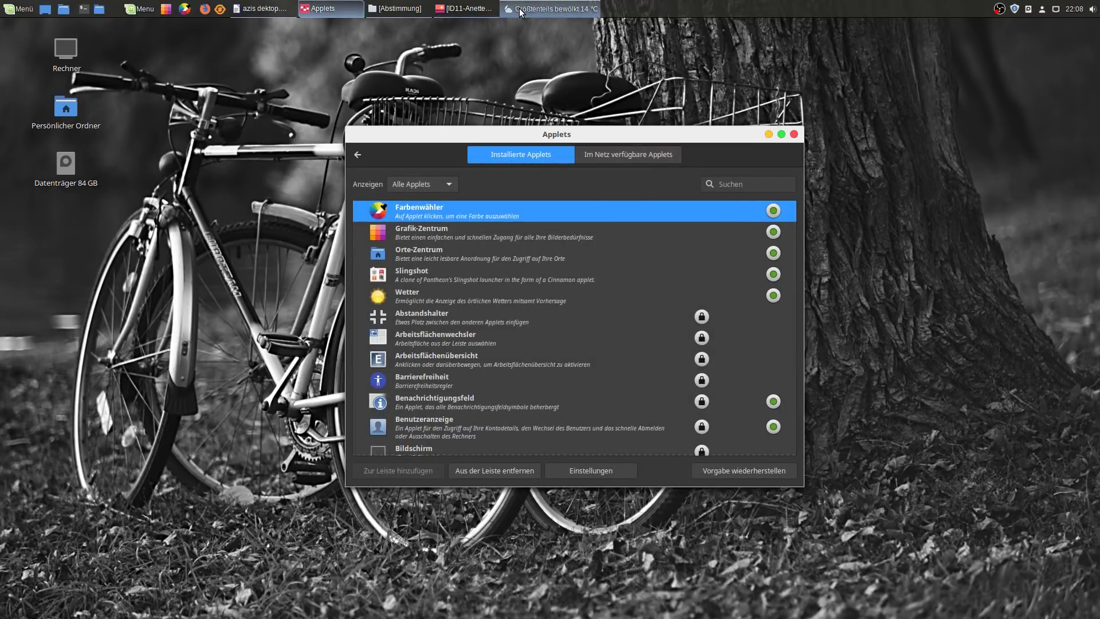
click(514, 10)
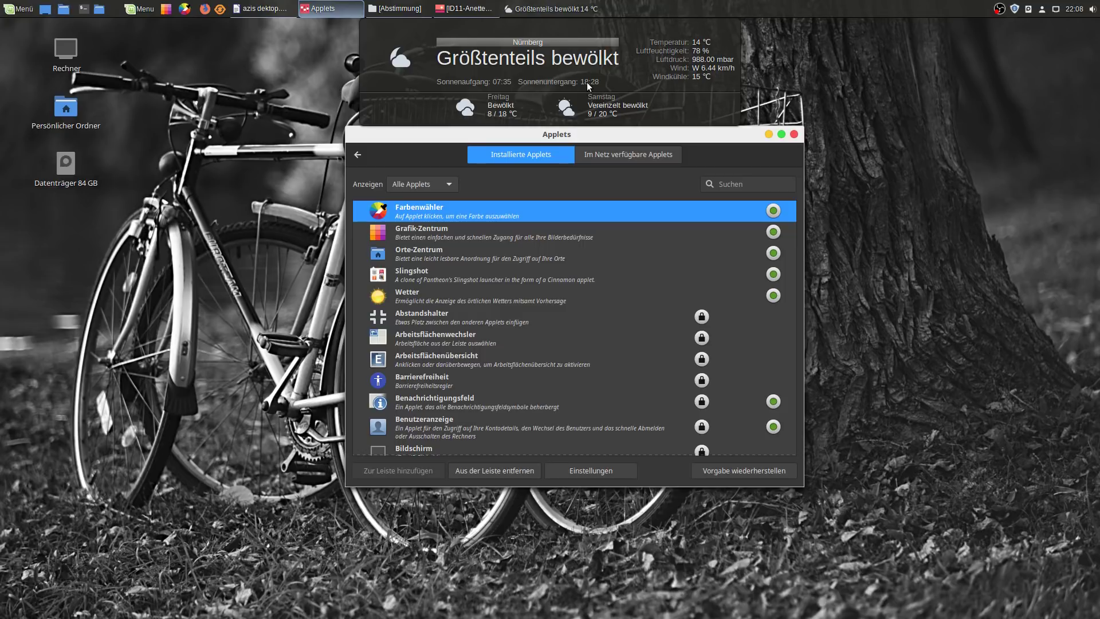
click(816, 59)
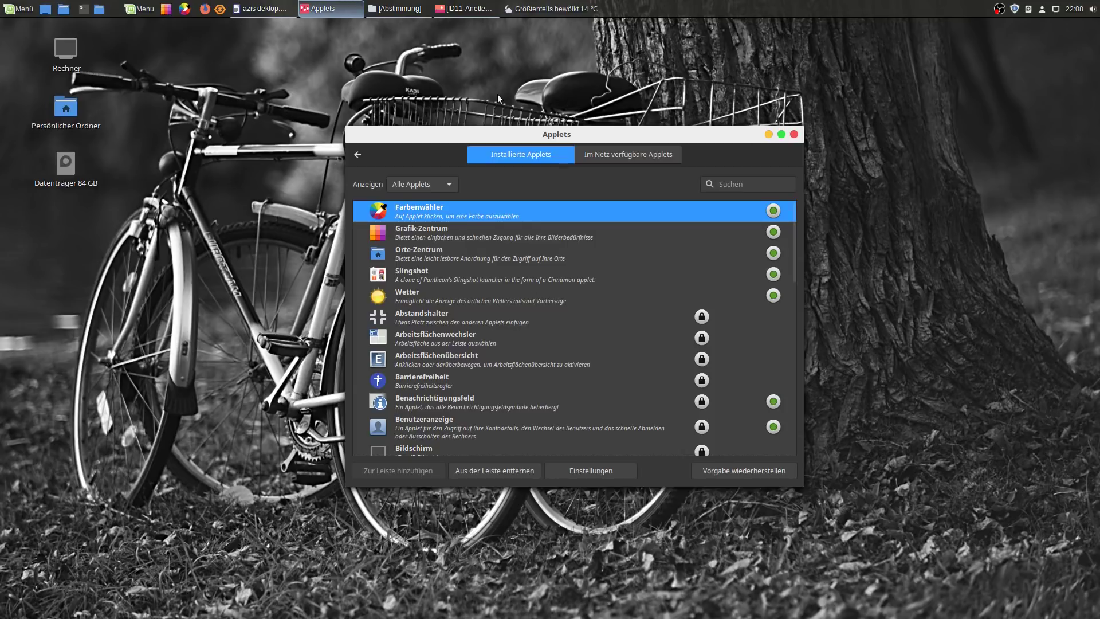
- Add the Arbeitsflächenwechsler applet to the panel and move the sound applet directly after it in panel edit mode
click(440, 342)
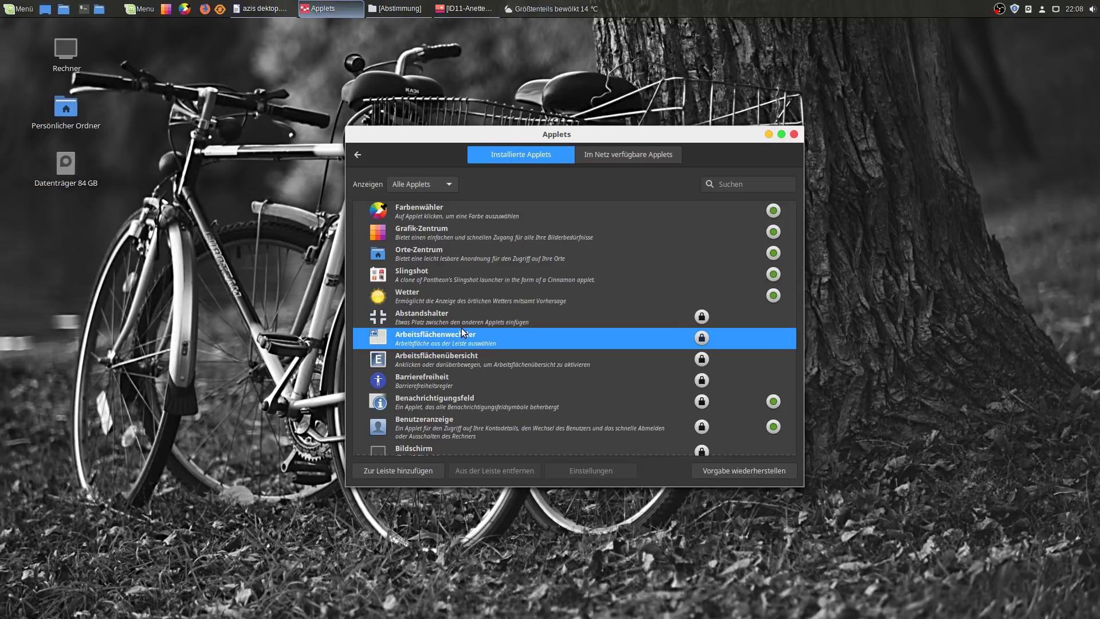
click(378, 468)
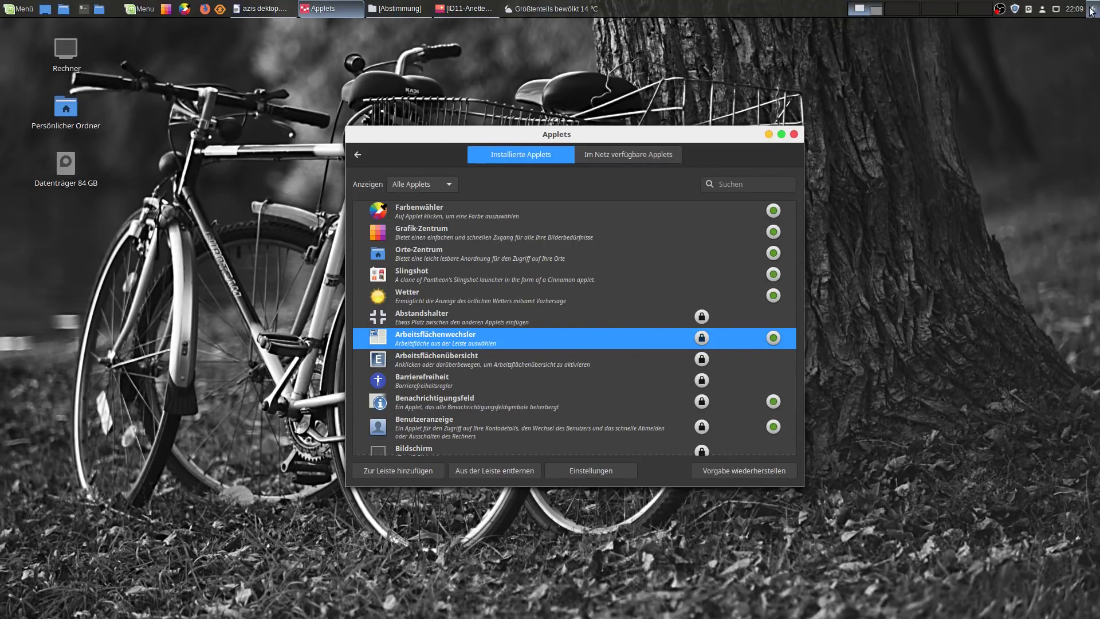
right_click(841, 6)
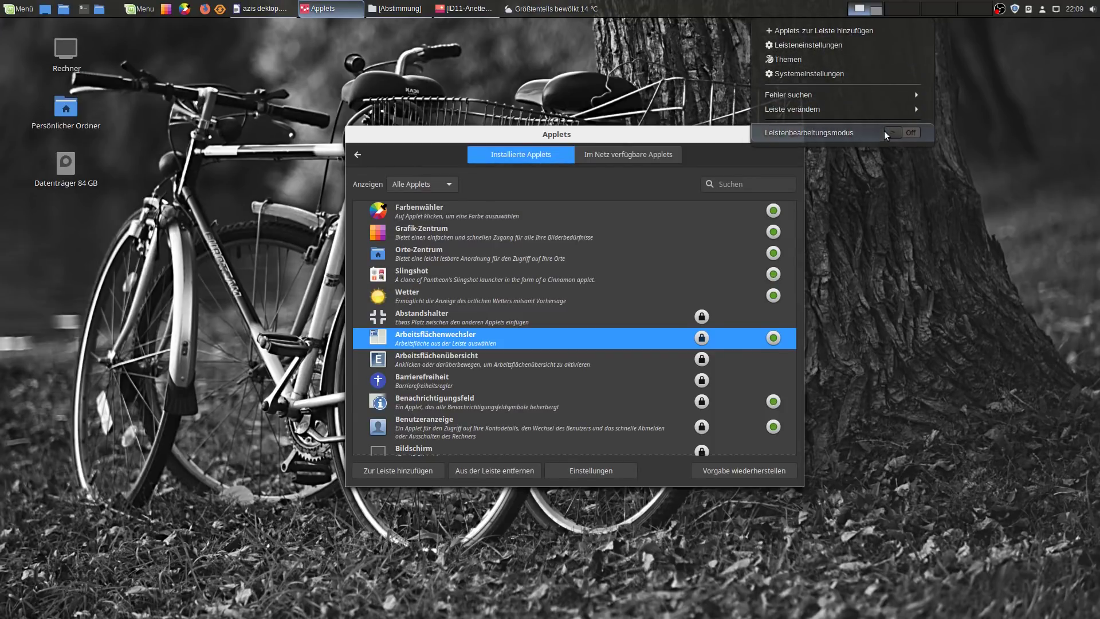
click(906, 133)
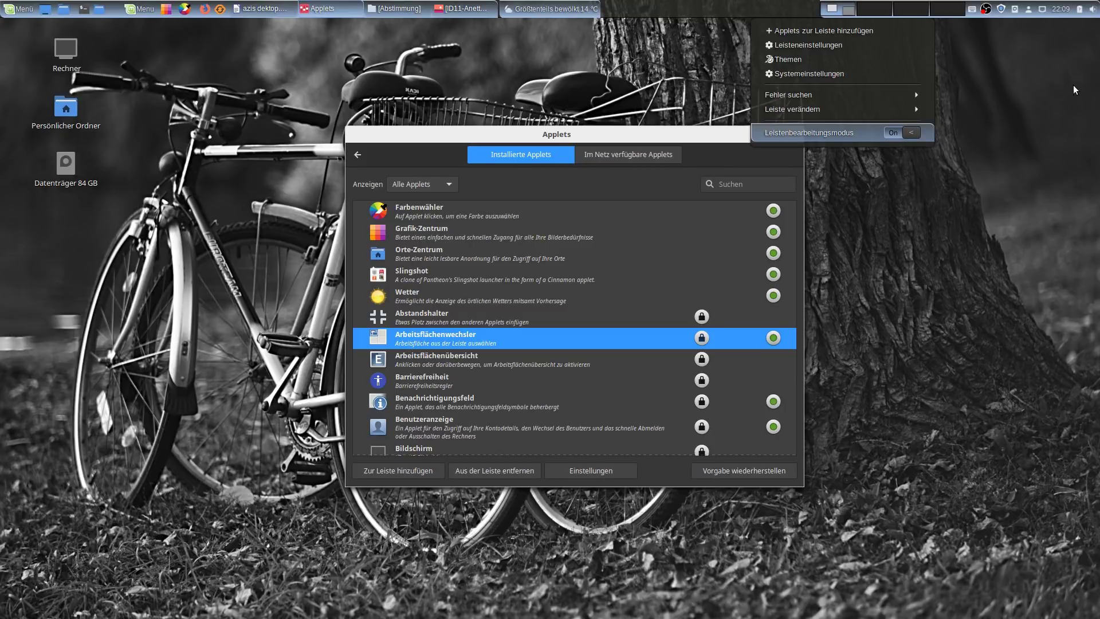
drag(1094, 12, 968, 13)
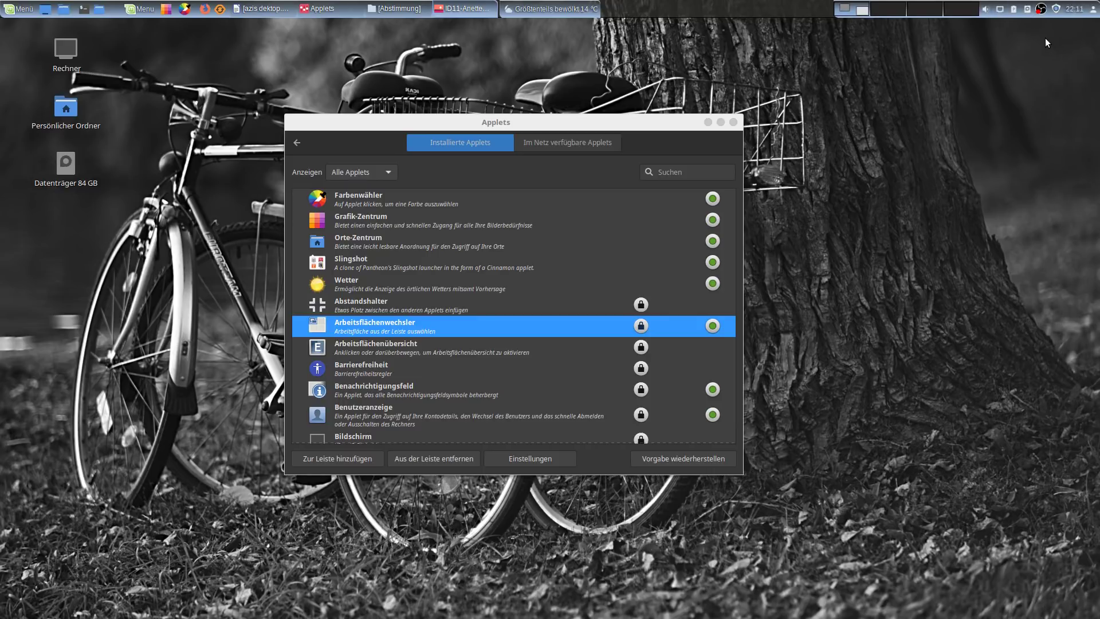
mouse_move(1077, 7)
click(1056, 12)
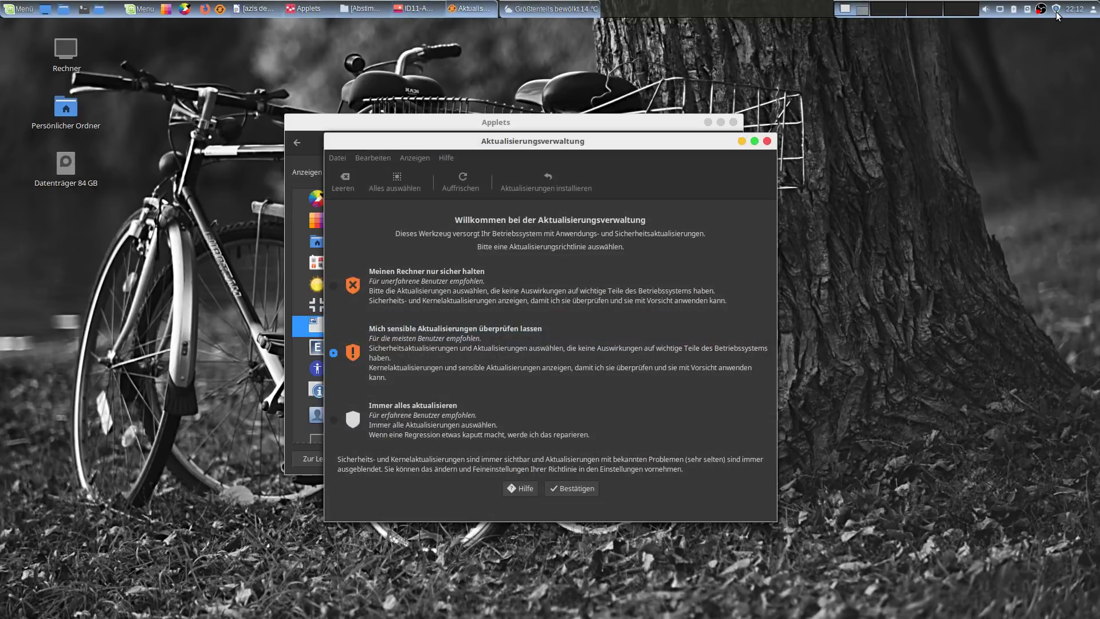
click(769, 141)
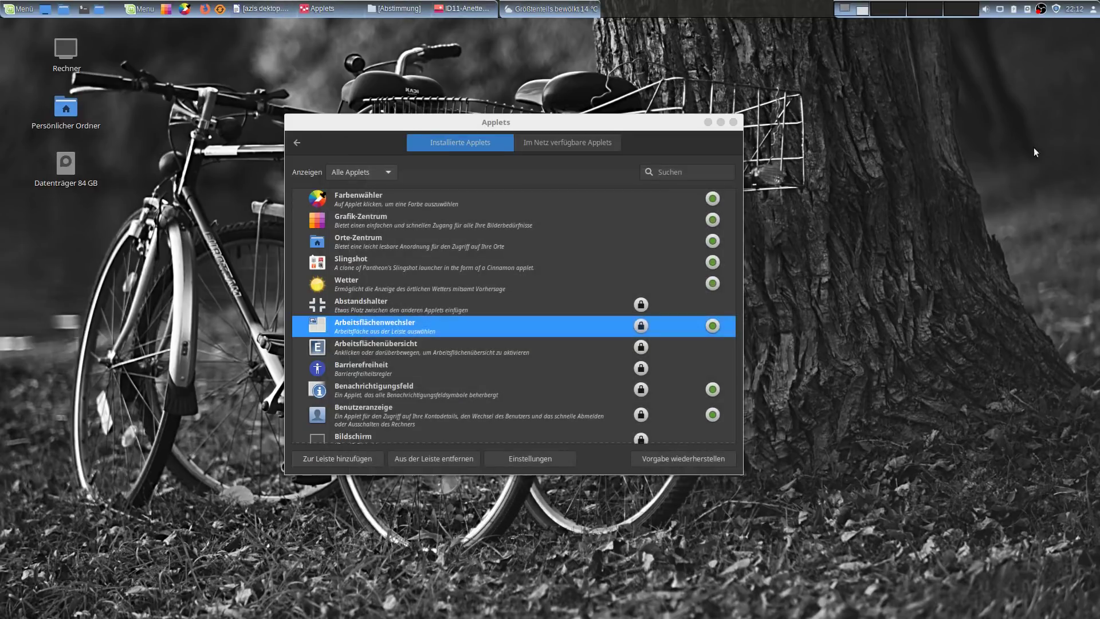
click(1053, 8)
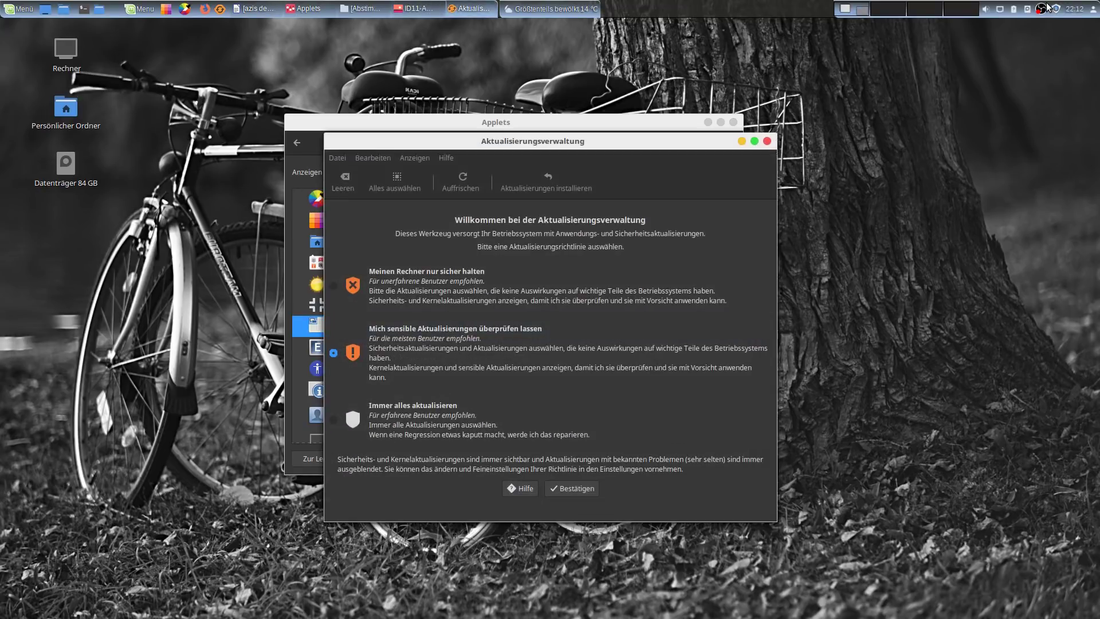
click(768, 141)
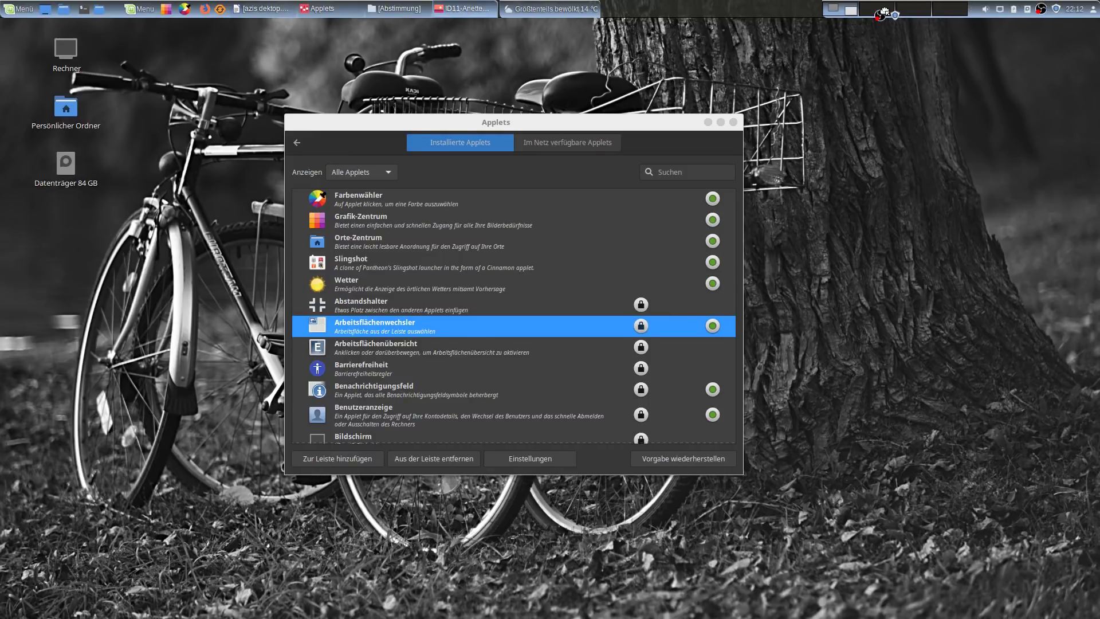
- Move the stray launchers into the launcher group beside the colour picker, place Firefox directly after it and switch off panel edit mode
drag(885, 12, 200, 8)
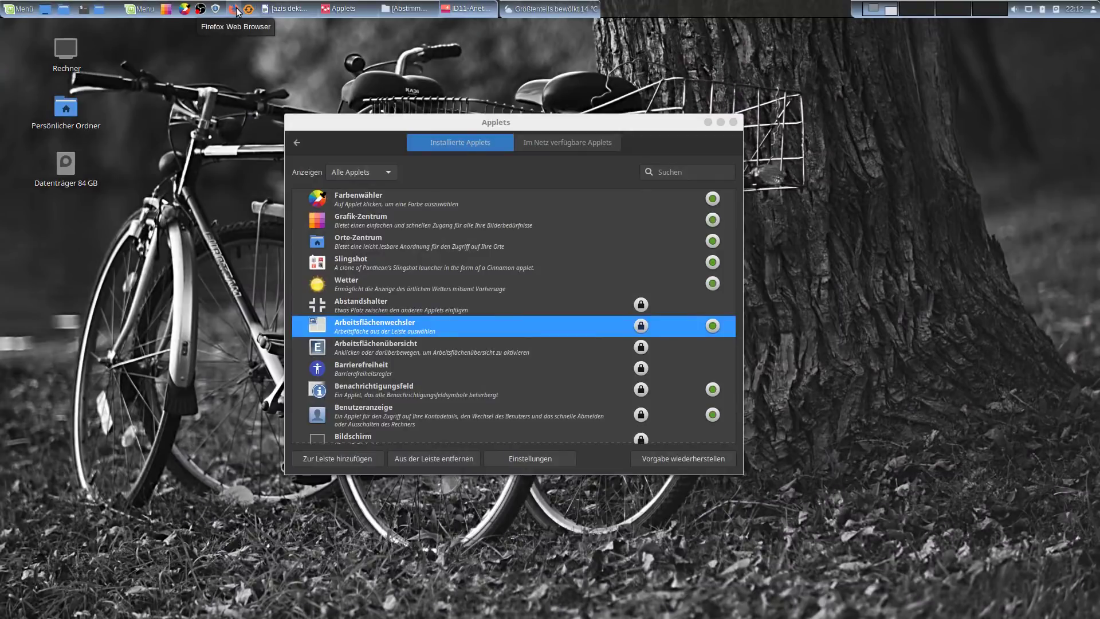
drag(235, 10, 202, 11)
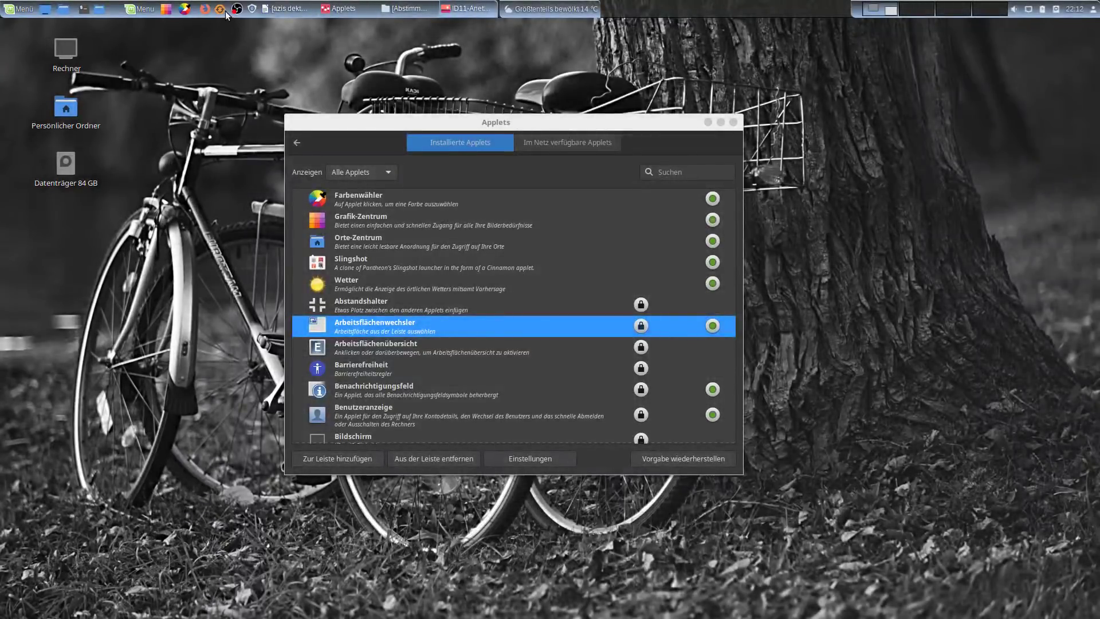
right_click(221, 10)
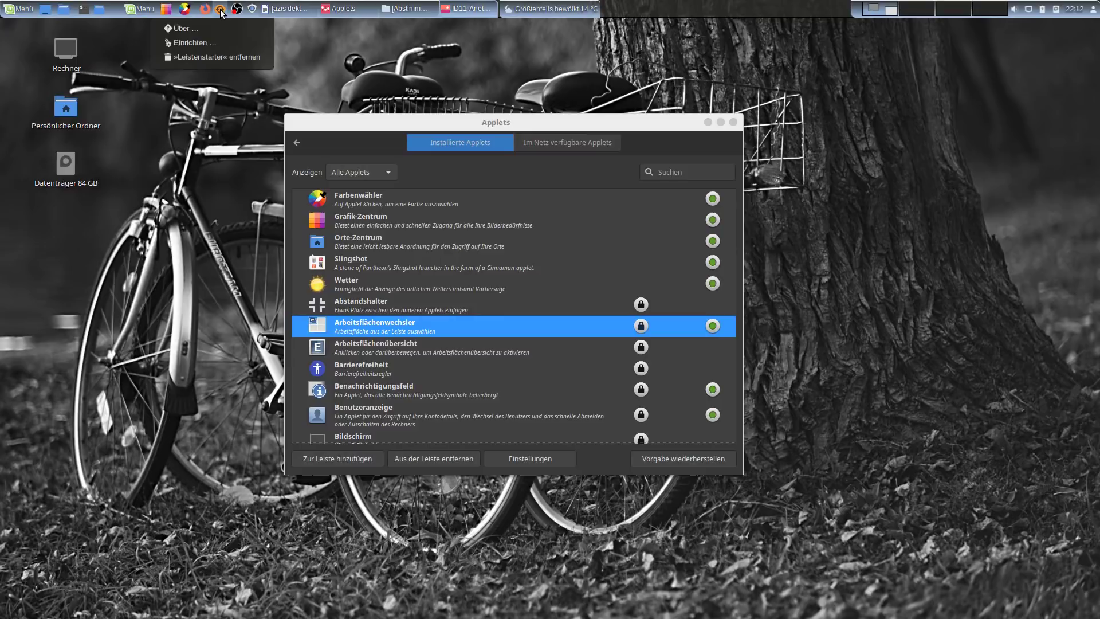
click(364, 37)
right_click(771, 5)
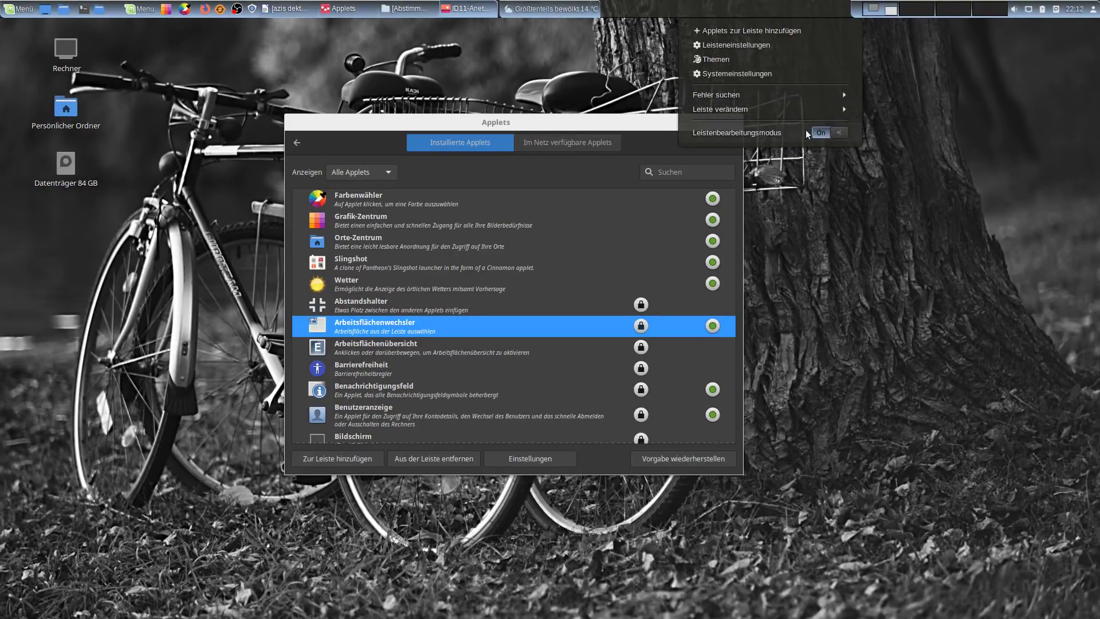
click(834, 135)
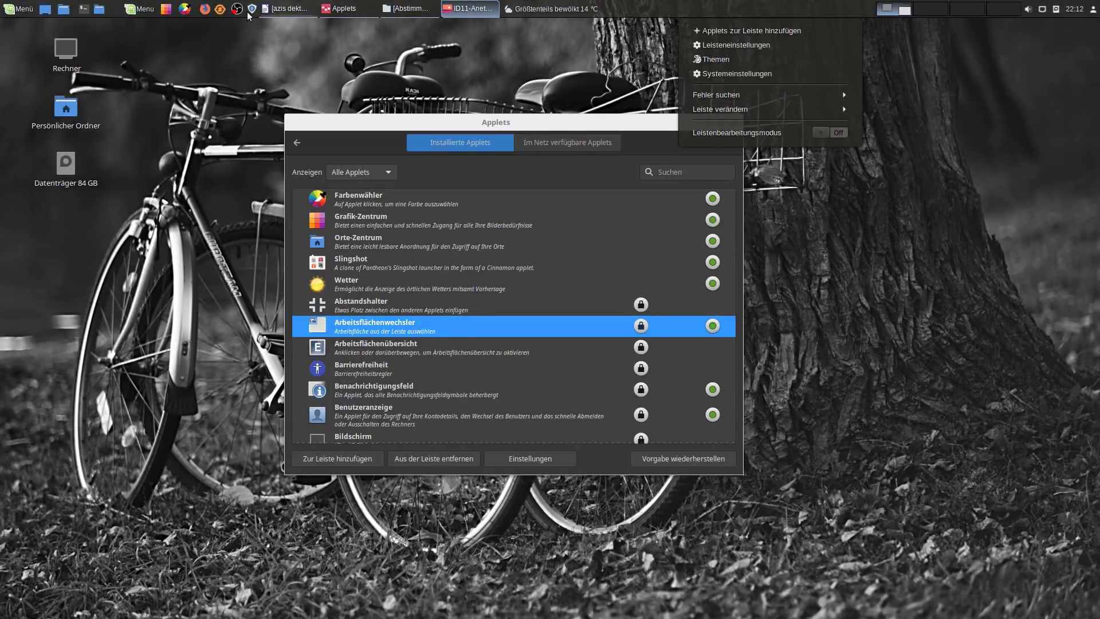
- Remove the orange update manager launcher from the panel and close the Applets window
right_click(218, 13)
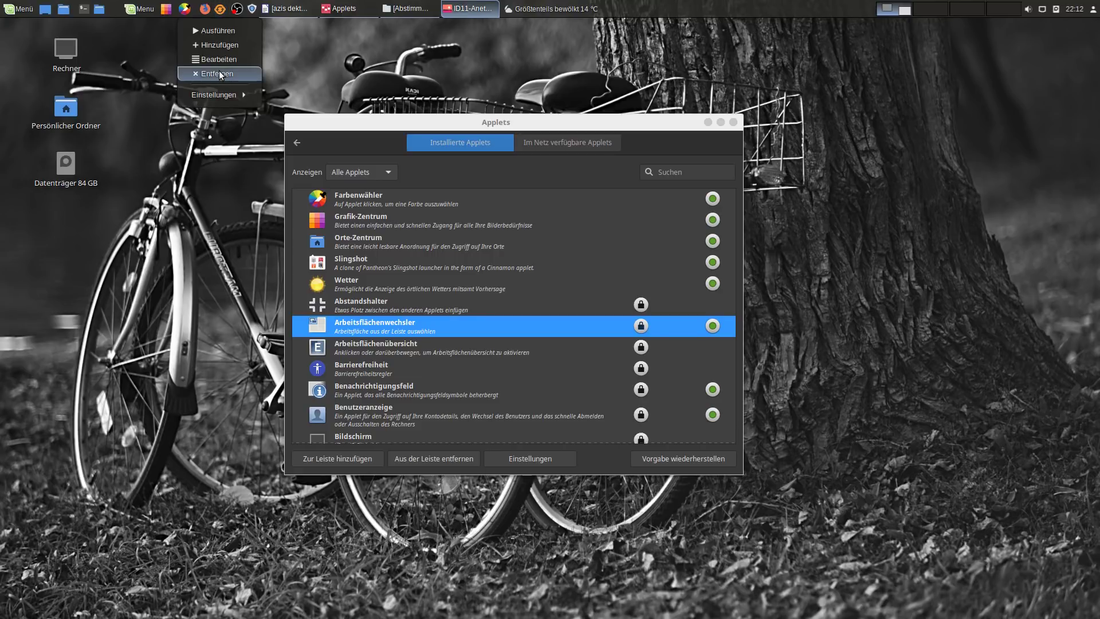
click(219, 72)
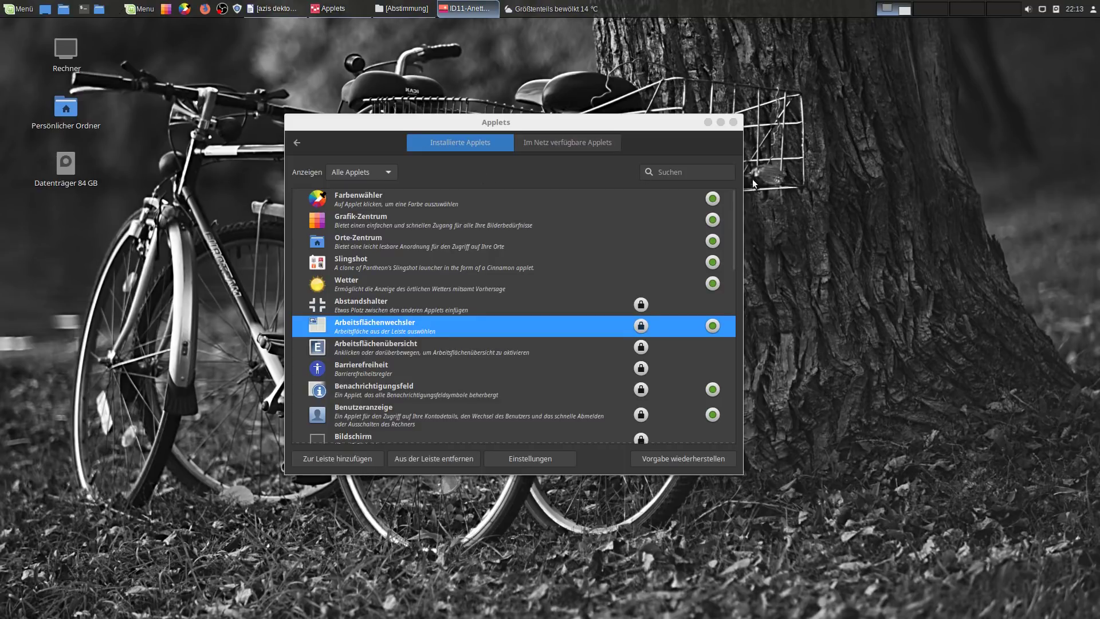
click(733, 122)
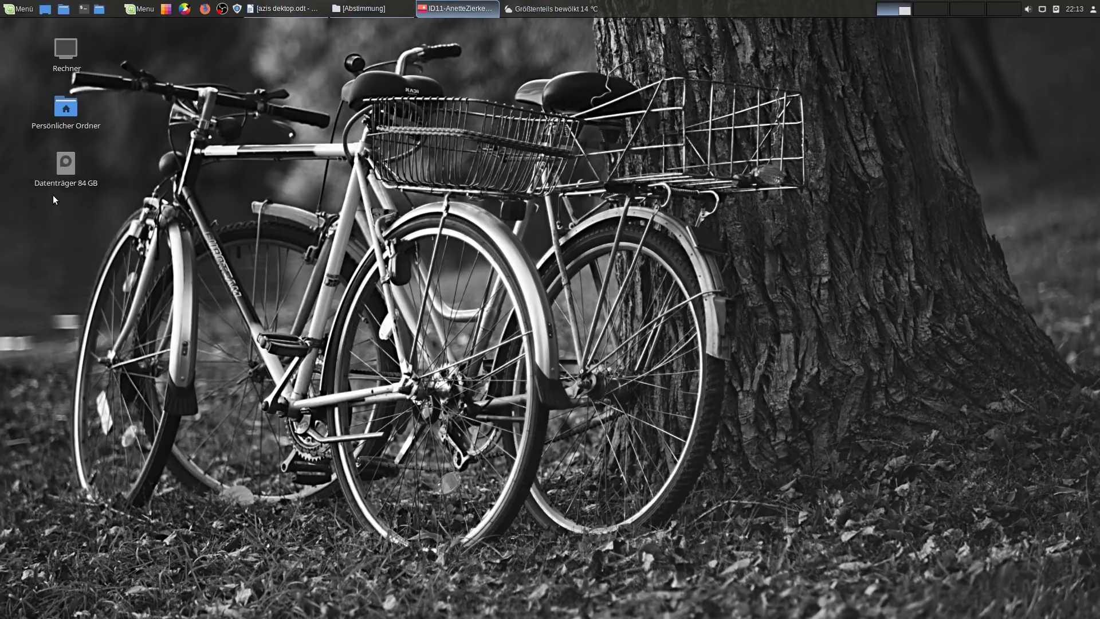
- Start Cairo-Dock in its normal mode and minimise the azis dektop.odt document through its dock icon
click(22, 9)
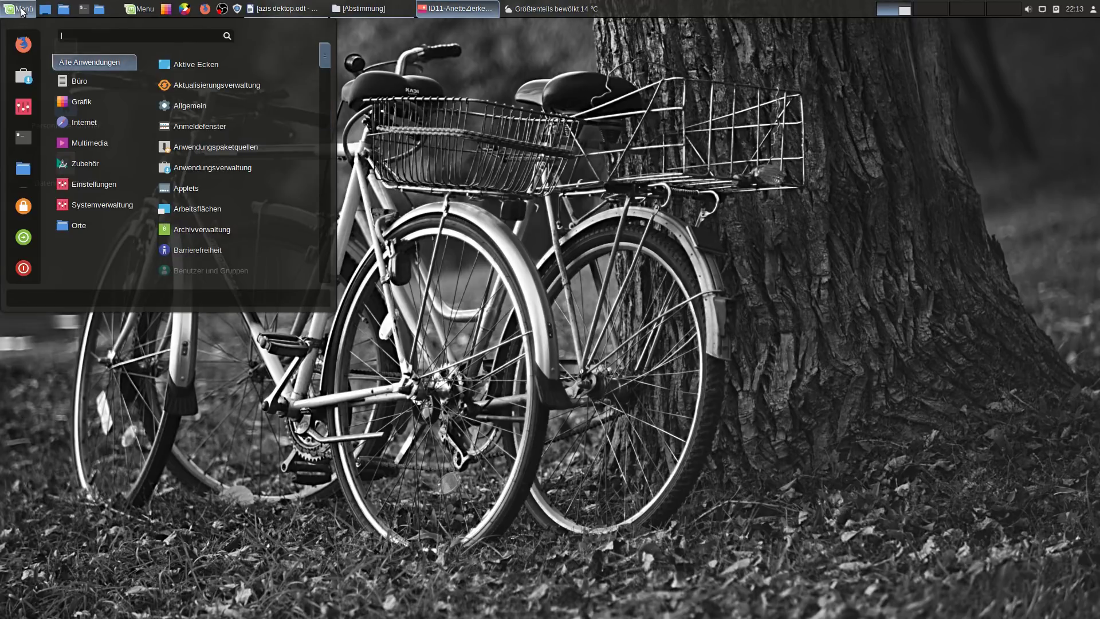
text(cair)
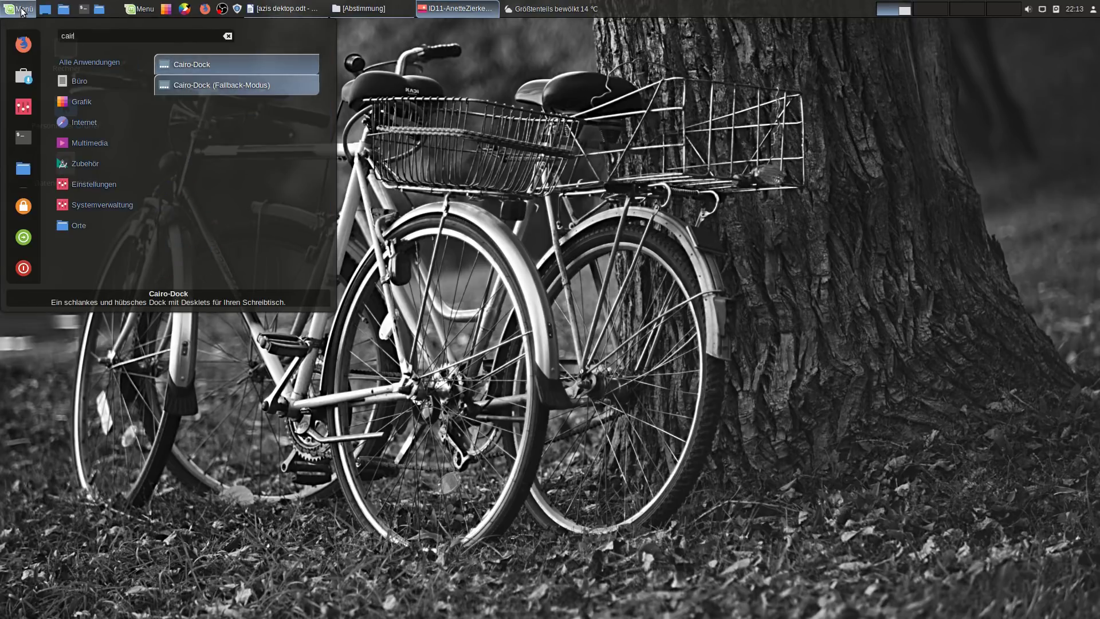
click(210, 61)
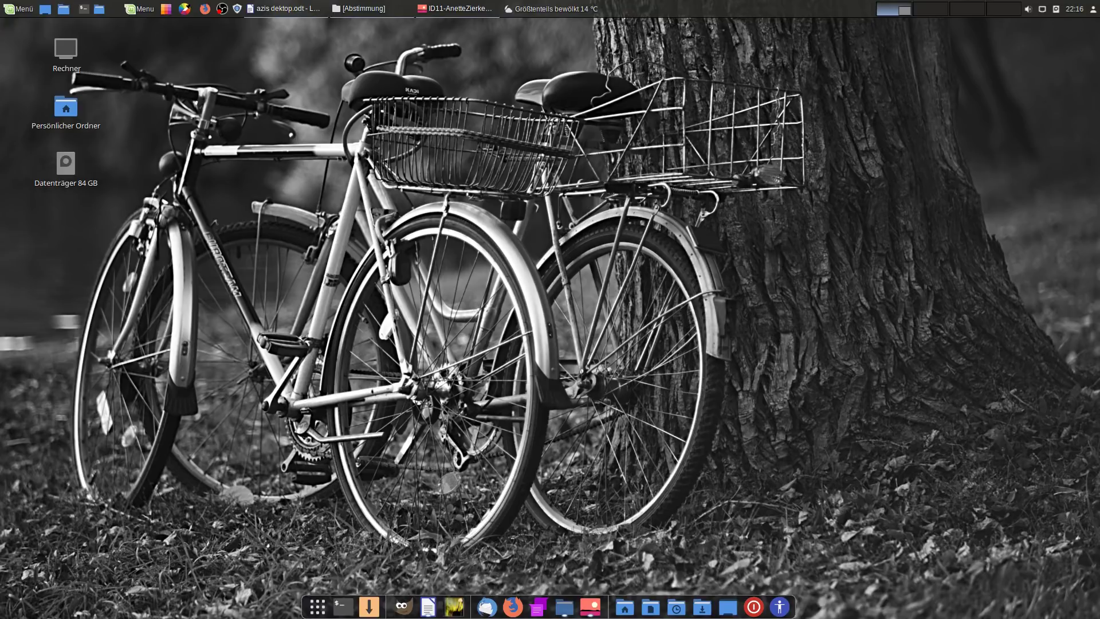
click(430, 607)
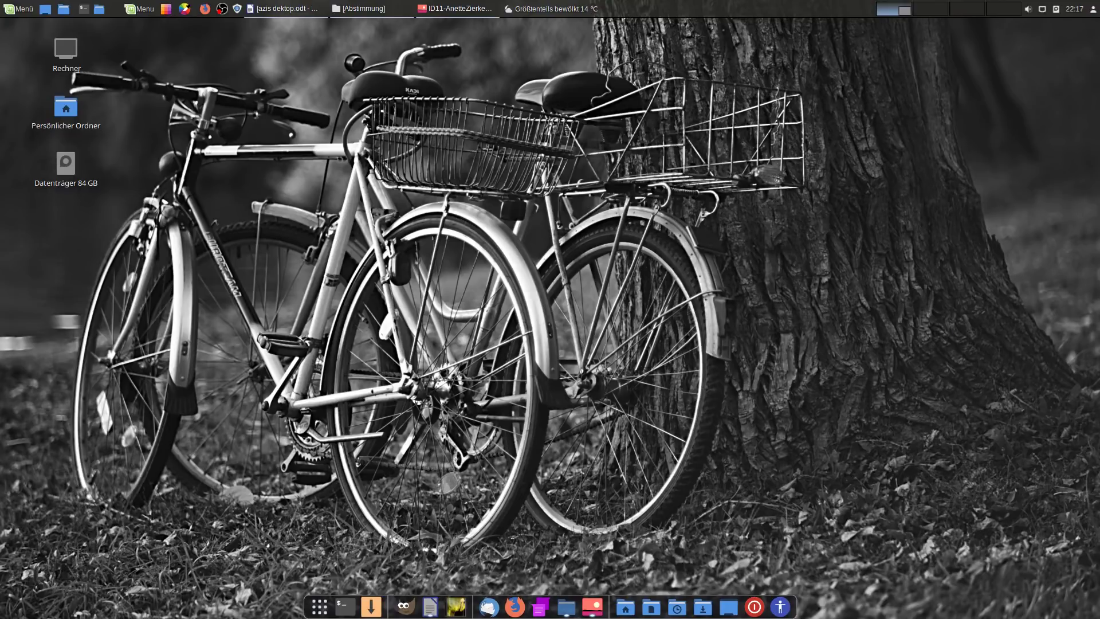
- Open the Cairo-Dock configuration, switch it to advanced mode and open the Stil module of the Erscheinungsbild category
right_click(476, 602)
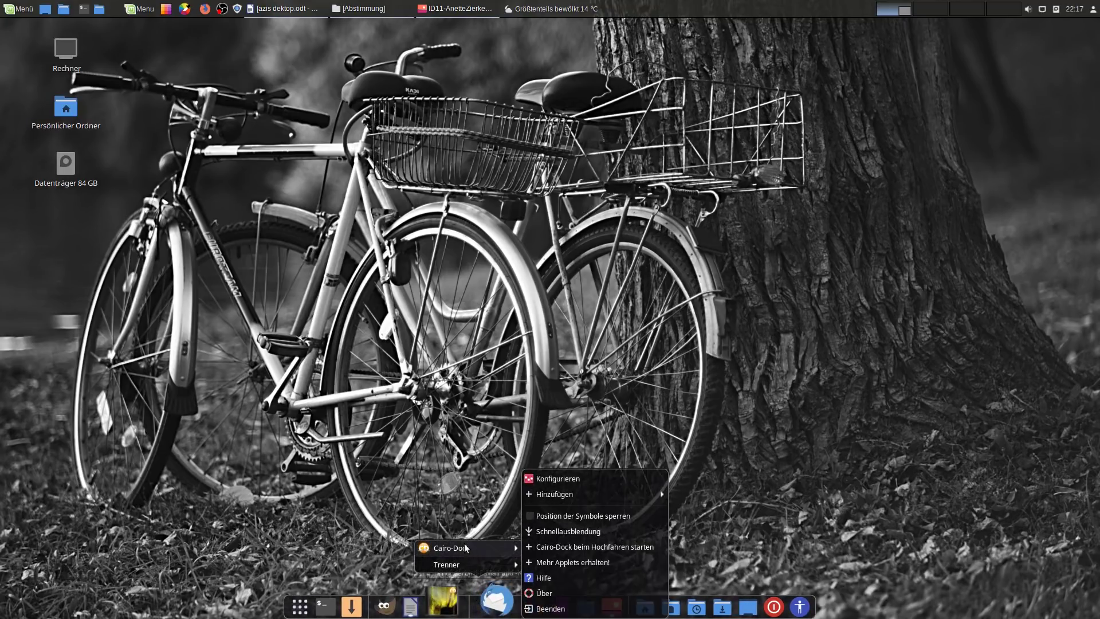
mouse_move(486, 550)
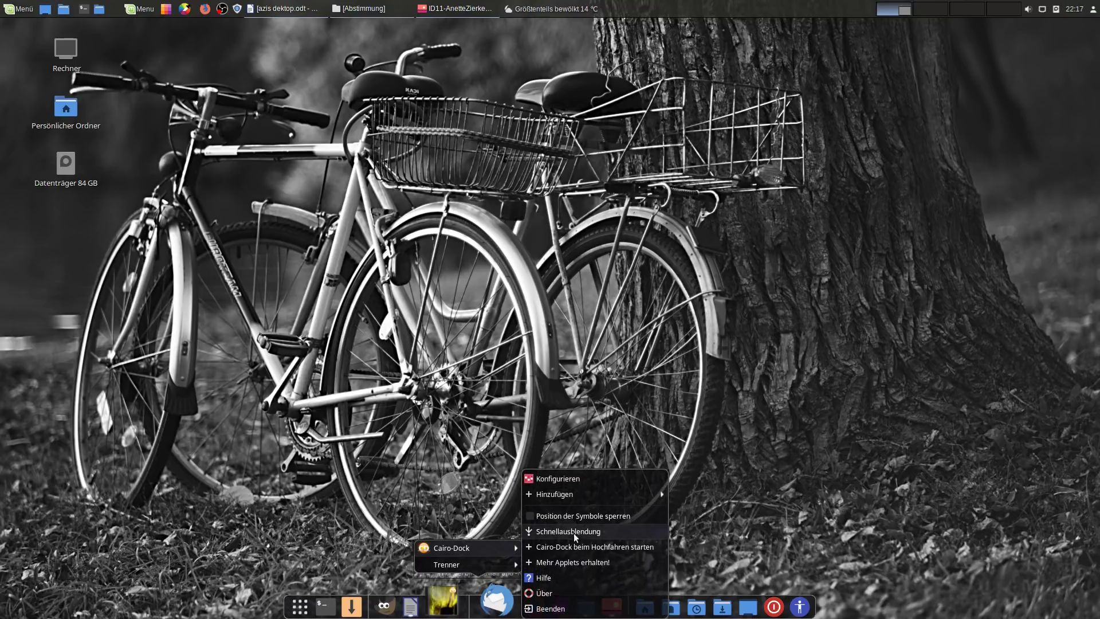
click(576, 478)
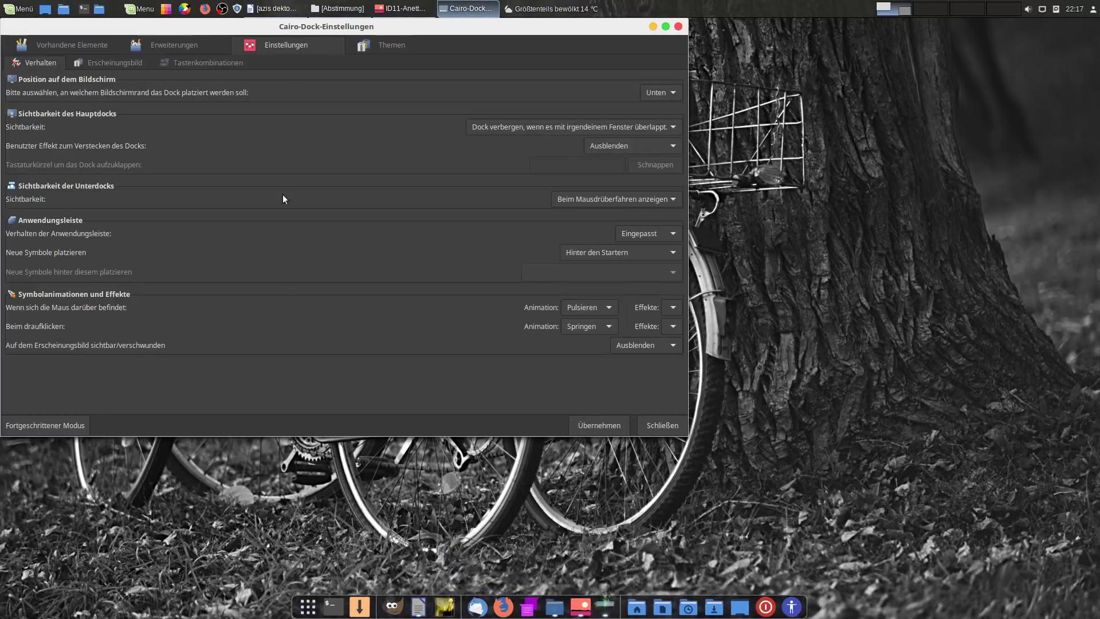
drag(324, 26, 555, 94)
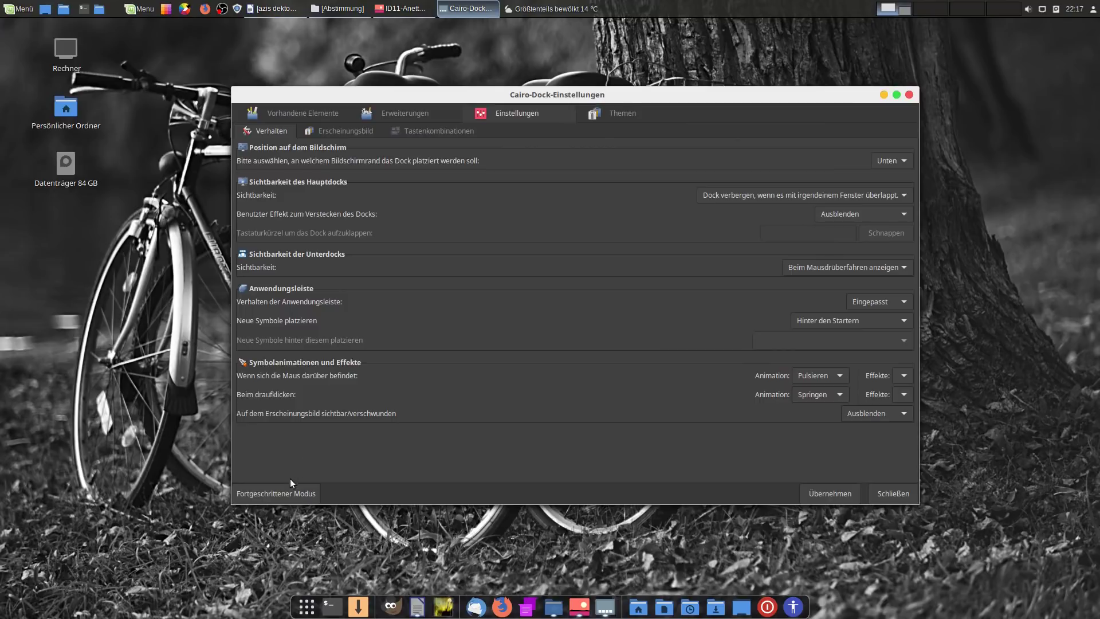
click(281, 492)
drag(328, 29, 489, 47)
click(261, 182)
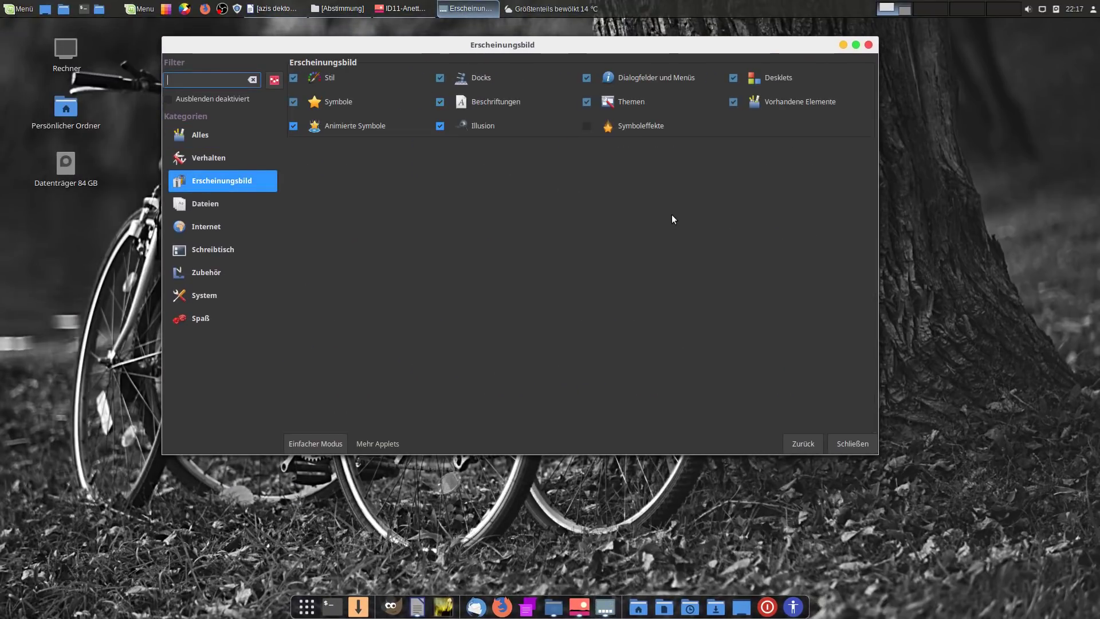
click(332, 79)
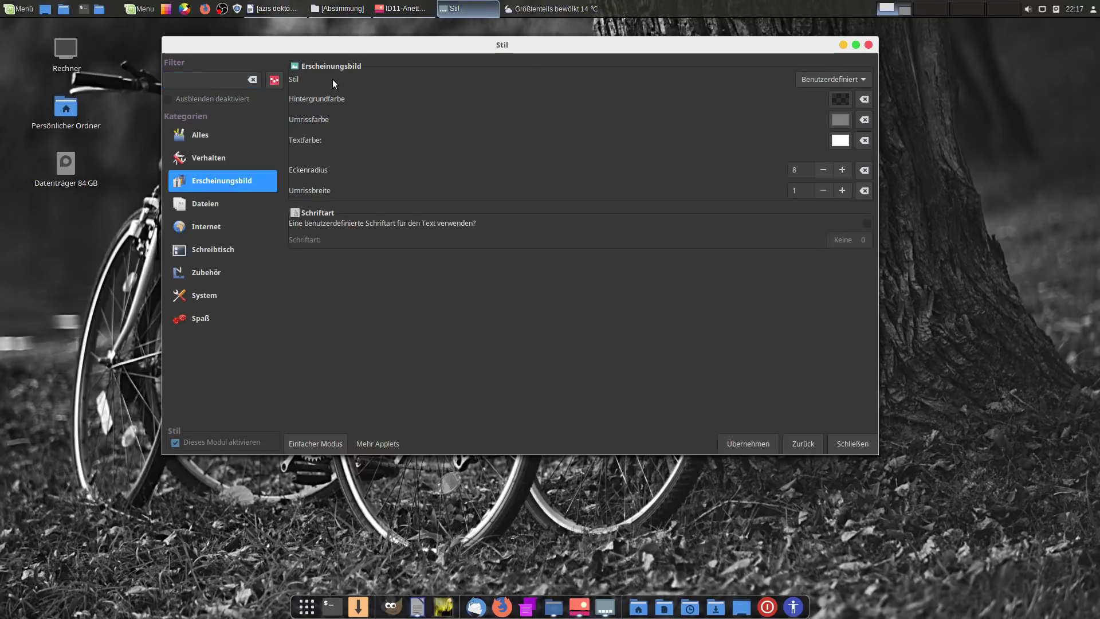
- Set the dock style's background colour to a semi-transparent black, #000000, and apply it
click(839, 100)
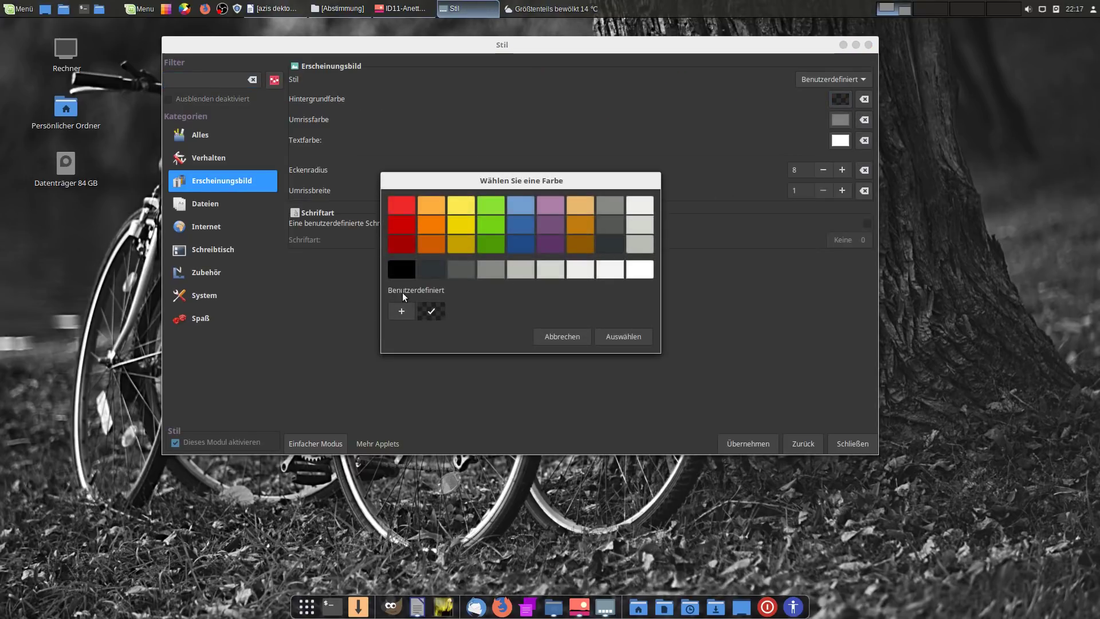
click(407, 311)
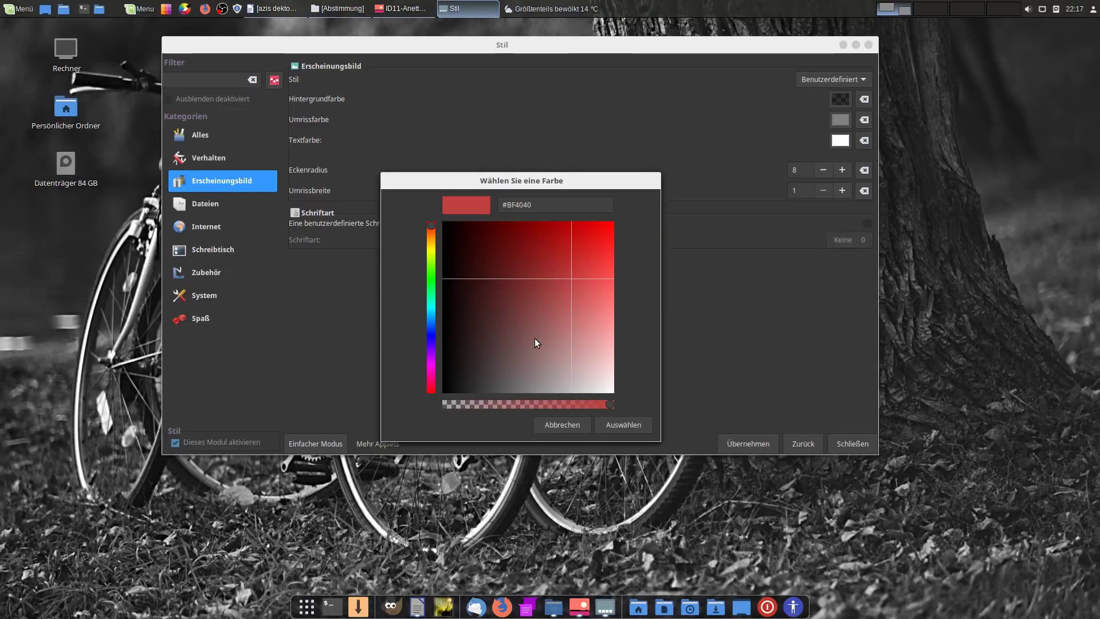
drag(571, 276, 517, 404)
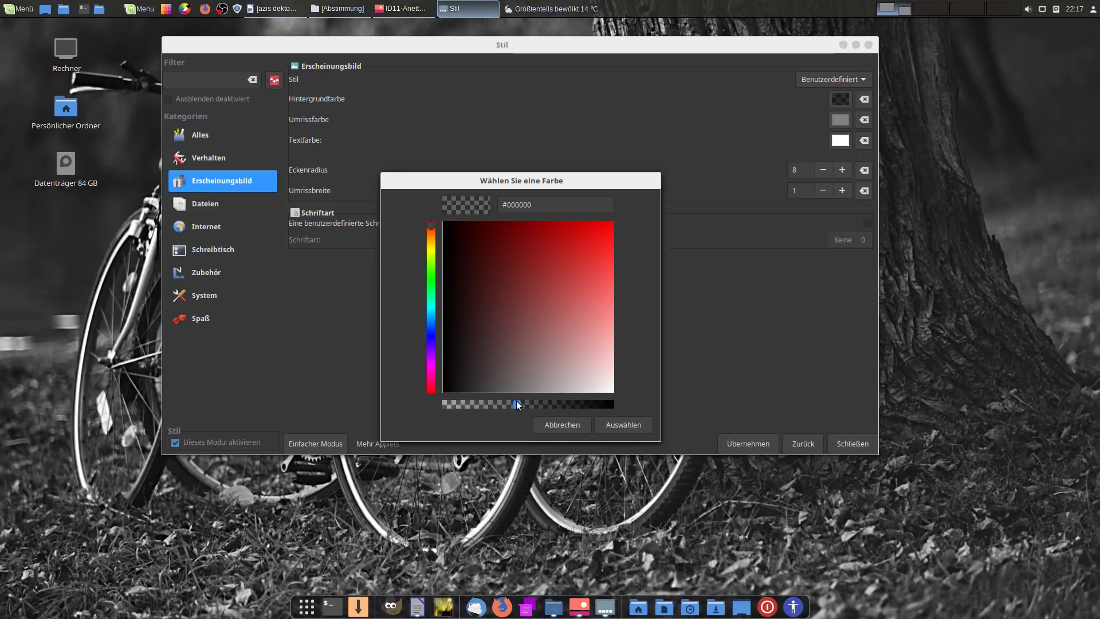
click(613, 420)
click(734, 443)
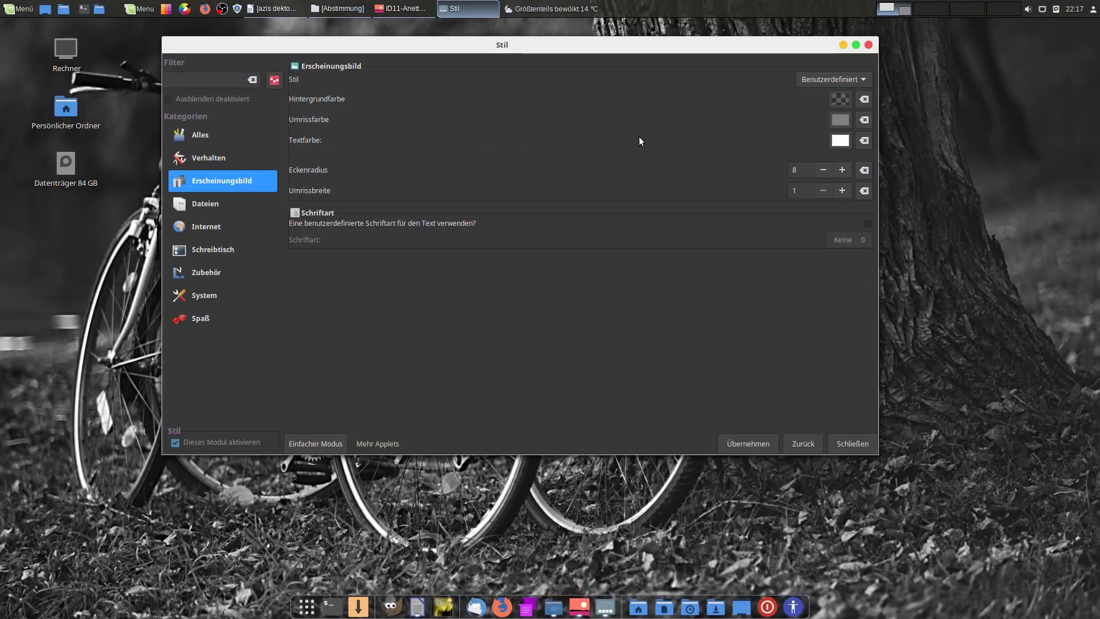
- Set the dock style's outline colour to the custom red #BF4040 and apply it
click(839, 122)
click(400, 312)
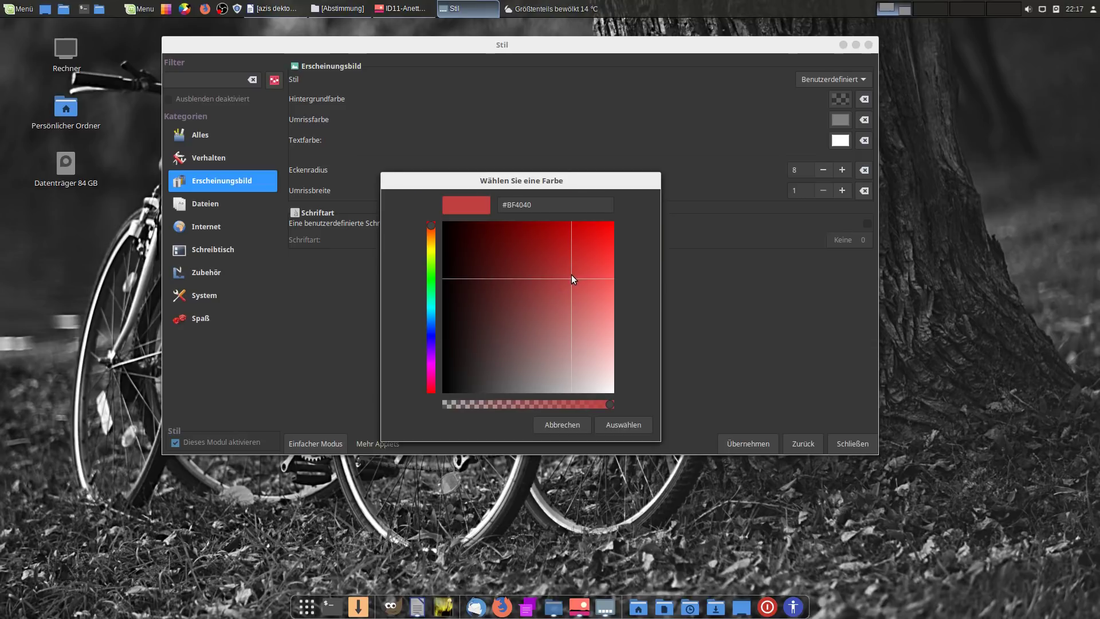
click(614, 424)
click(740, 443)
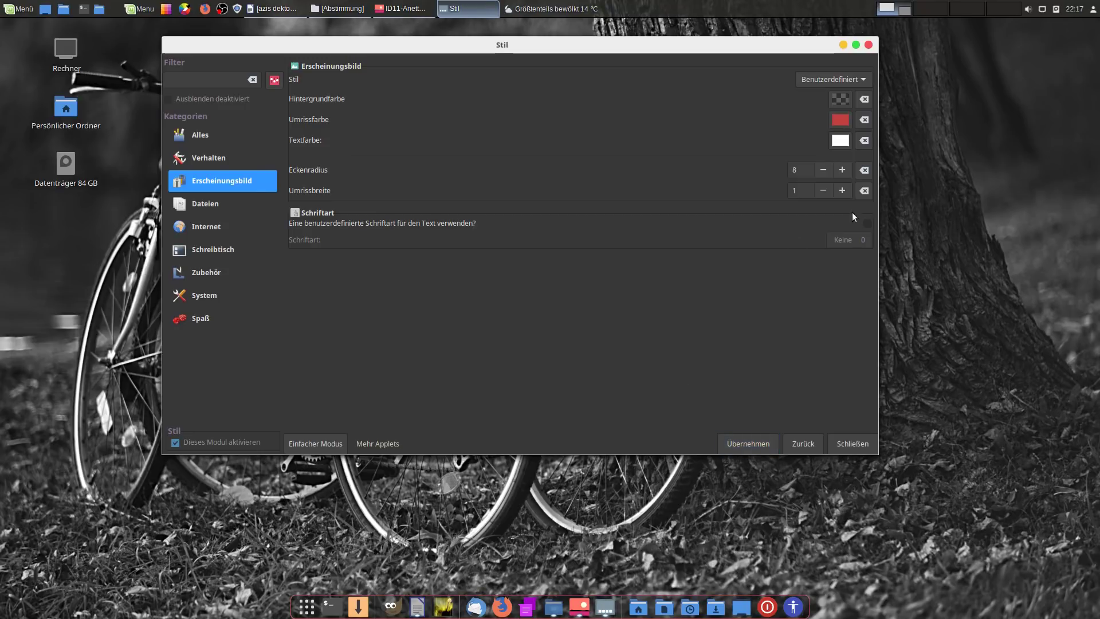
- Choose the lighter custom red #D56666 as the dock style's outline colour
click(841, 119)
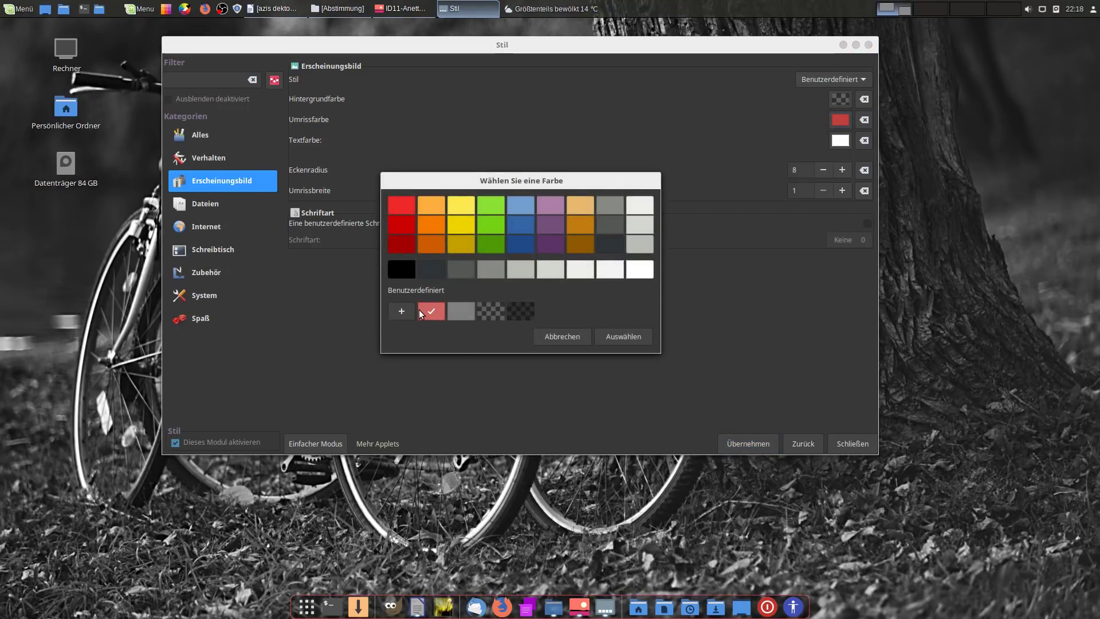
click(401, 311)
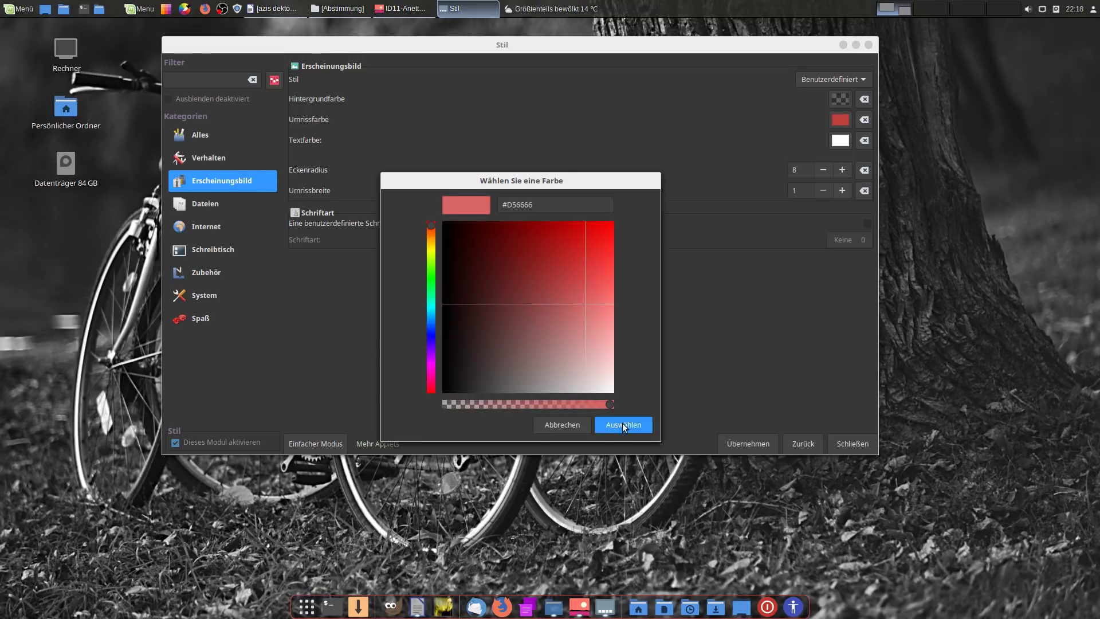
click(648, 421)
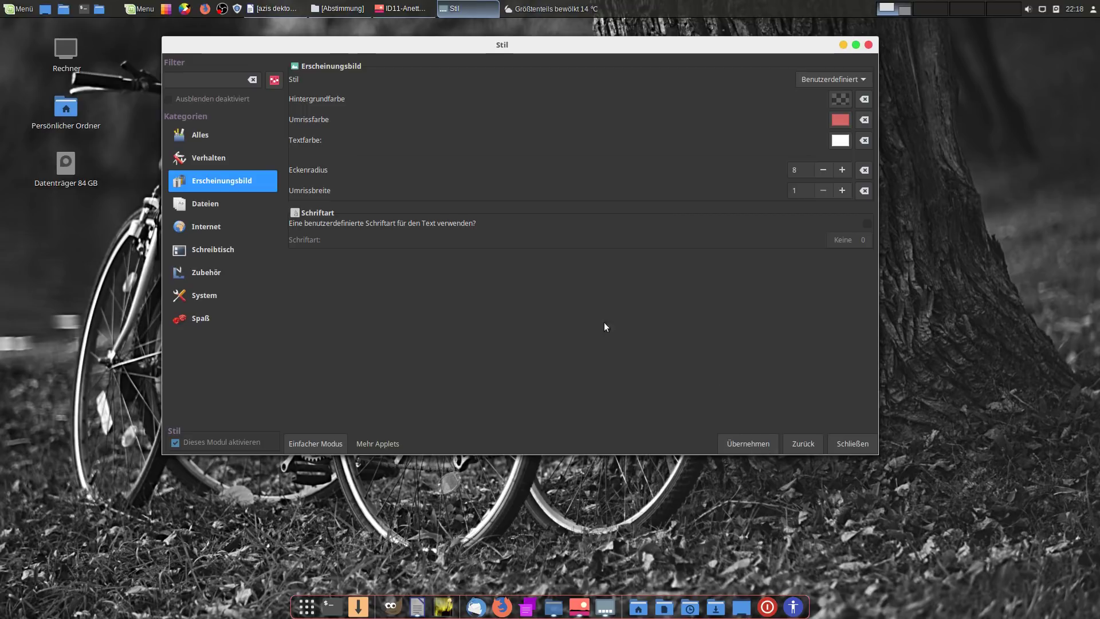
drag(576, 303, 651, 363)
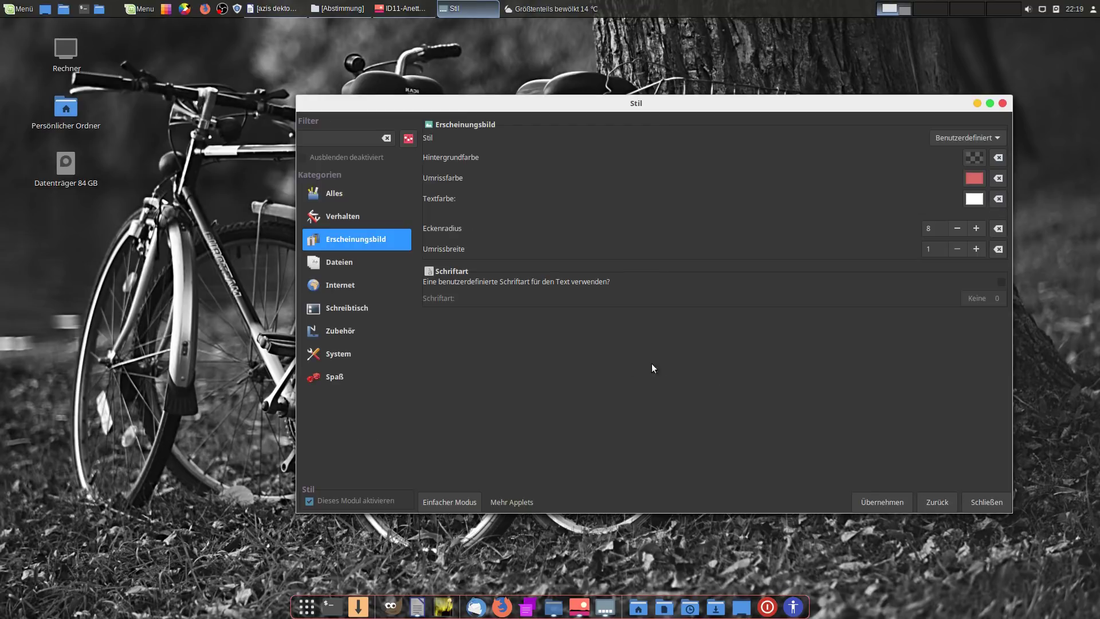
- Return the Cairo-Dock settings to simple mode, set the dock's icon size to Groß and apply it
click(458, 501)
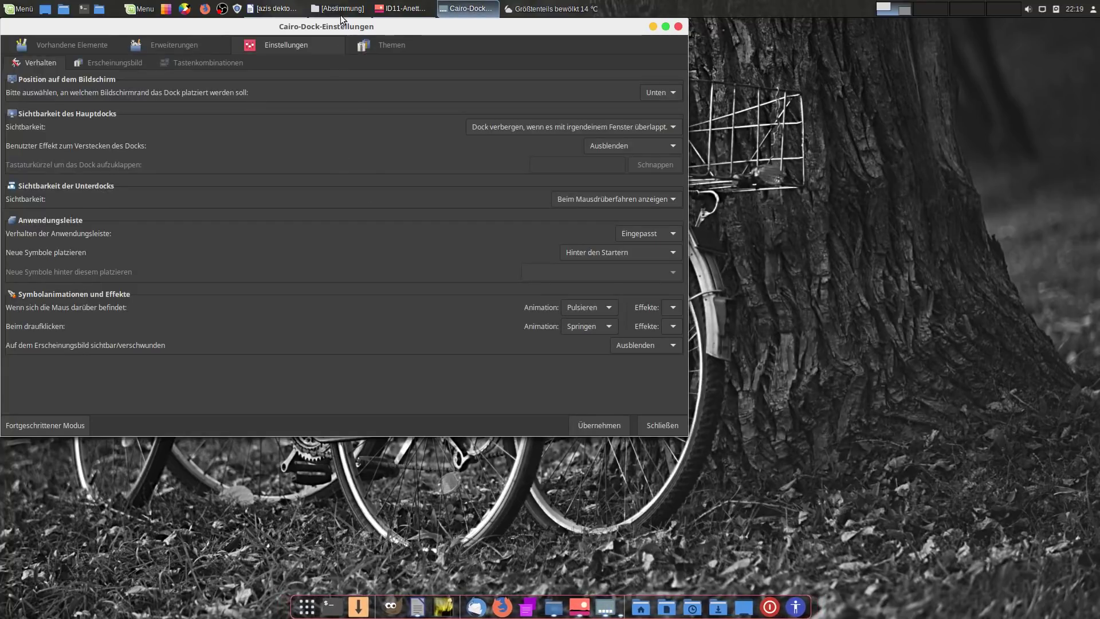
drag(336, 26, 616, 103)
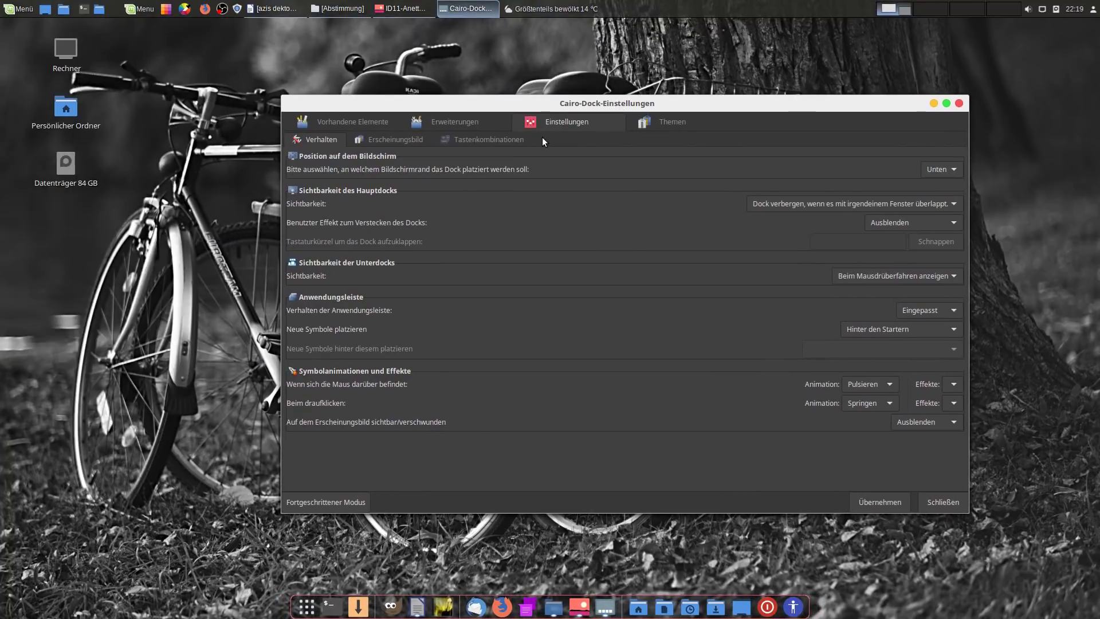
click(413, 140)
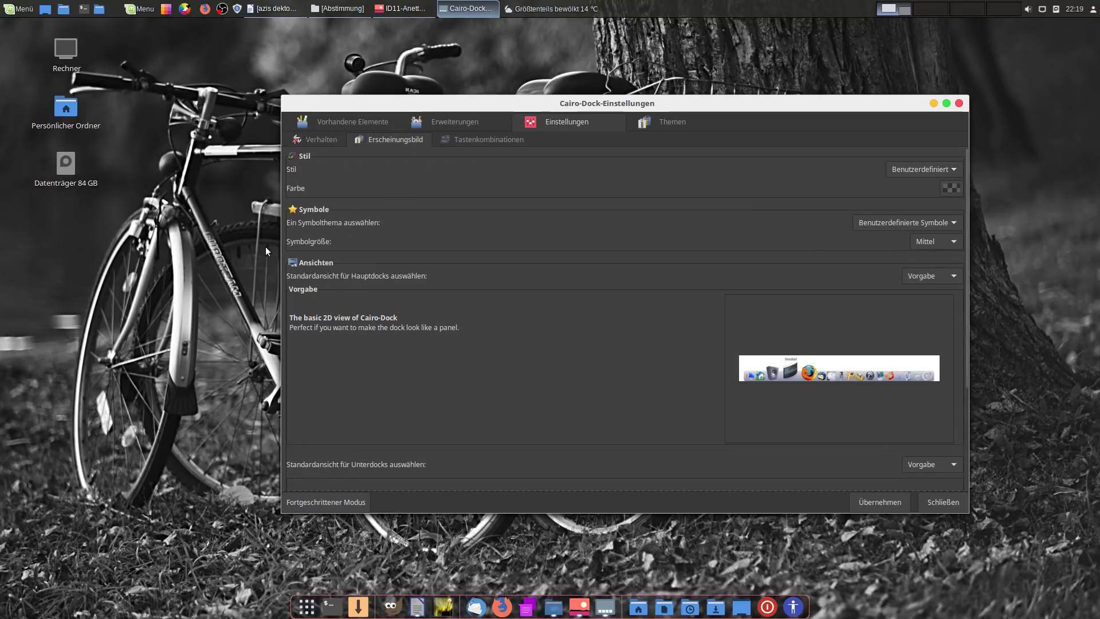
click(923, 238)
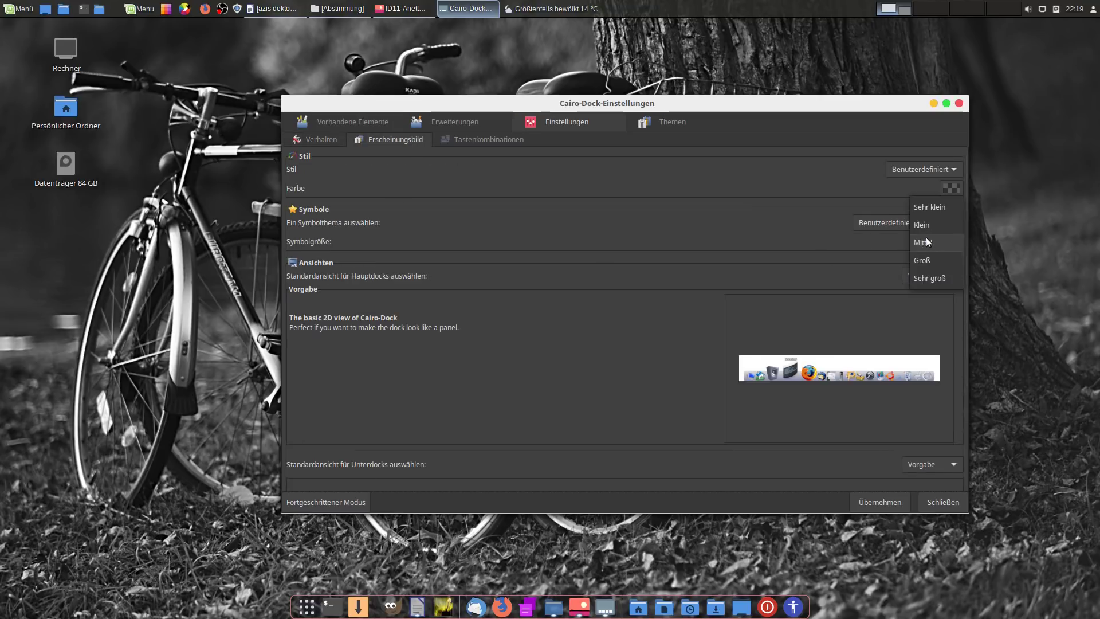
click(927, 258)
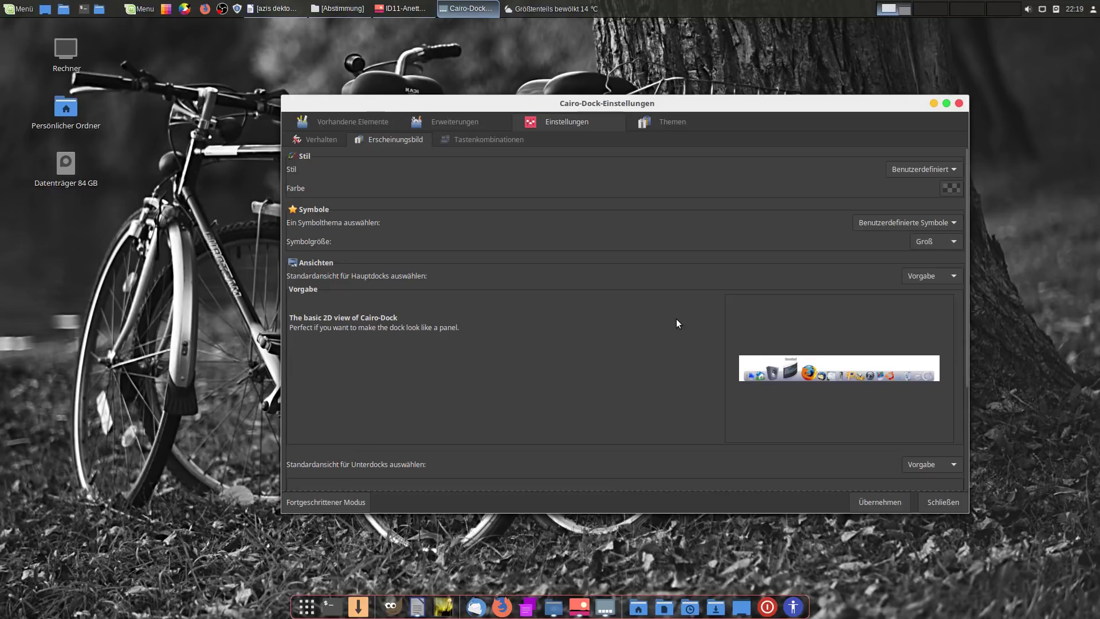
click(880, 502)
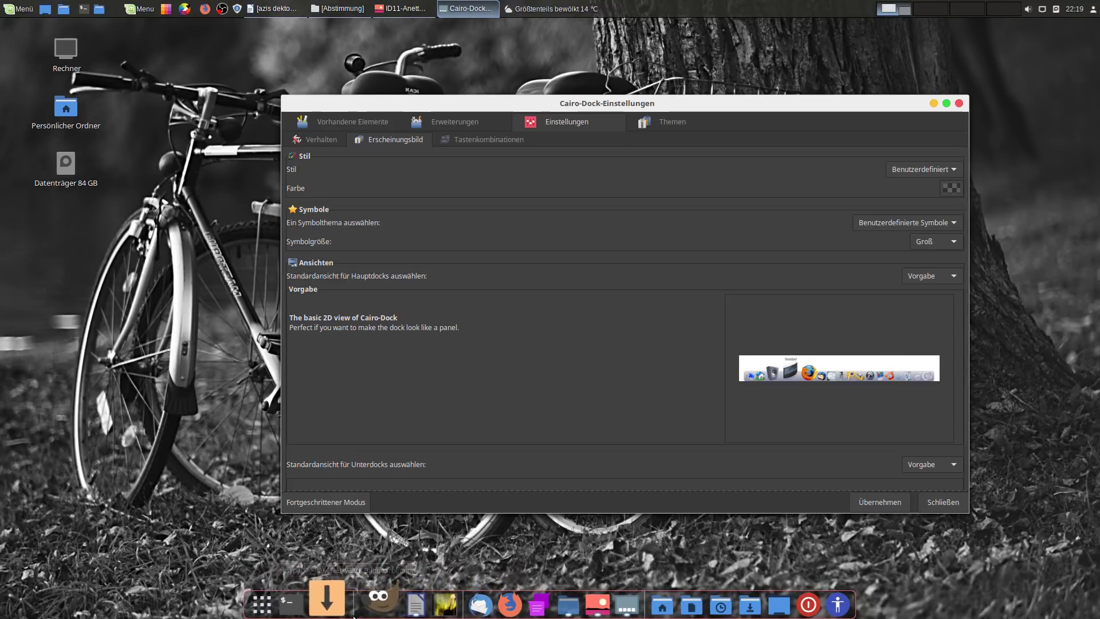
- Remove the separator between the Synaptic and GIMP icons from the dock and confirm the removal
right_click(353, 615)
mouse_move(349, 562)
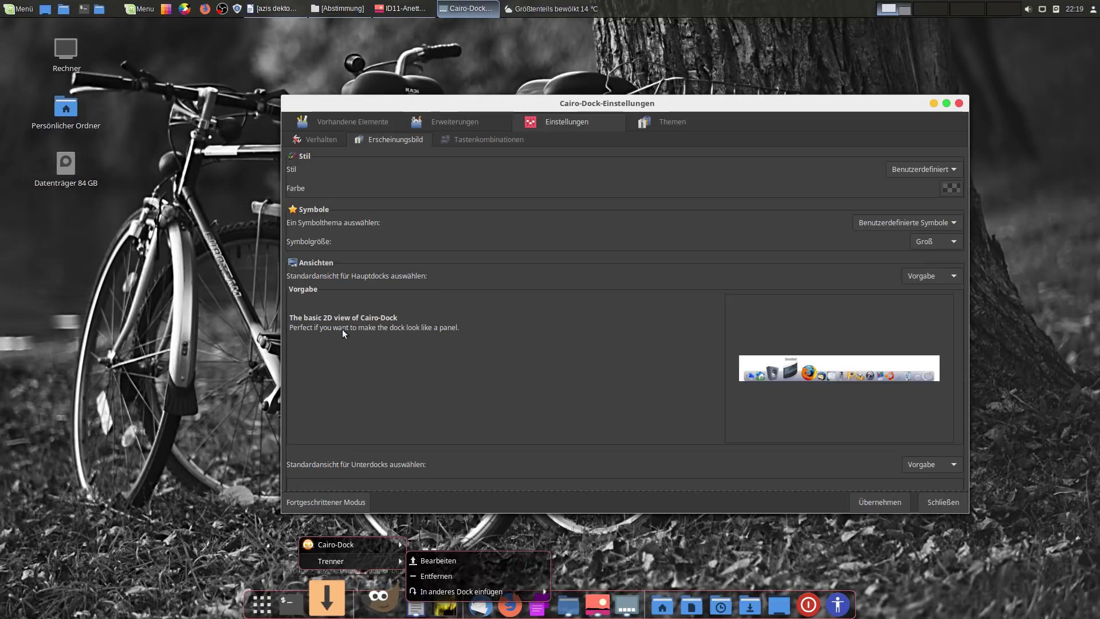
mouse_move(392, 558)
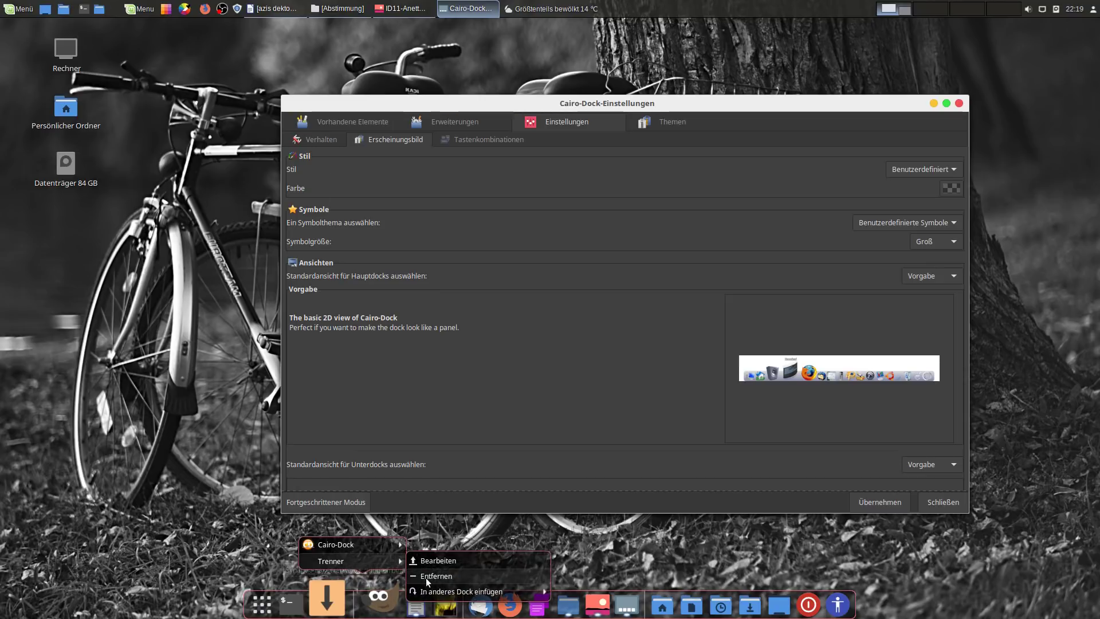
click(425, 575)
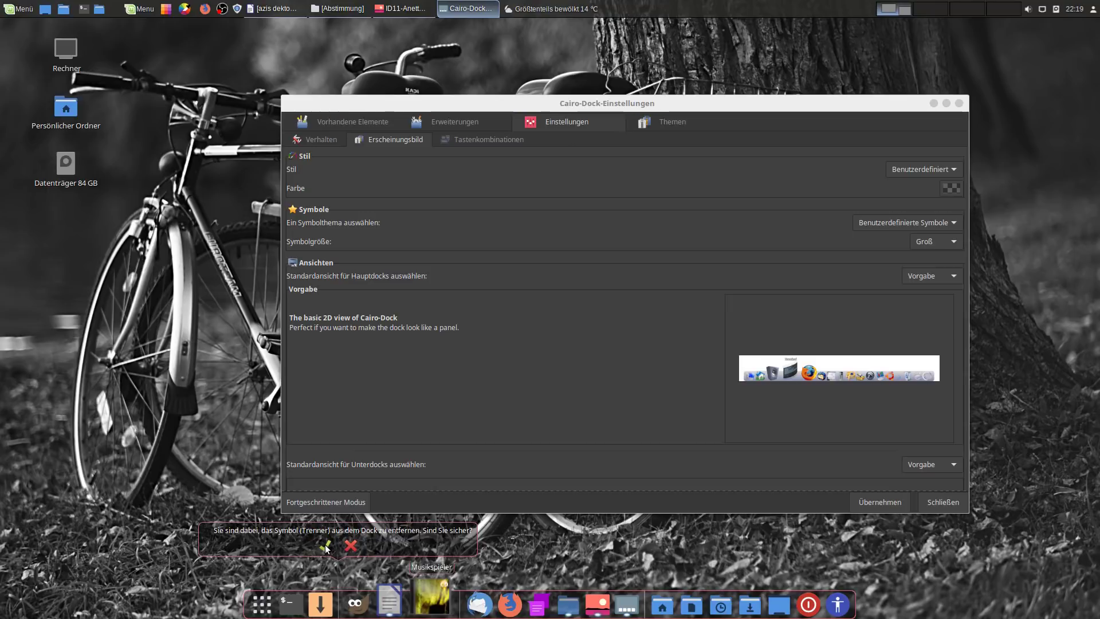
click(325, 546)
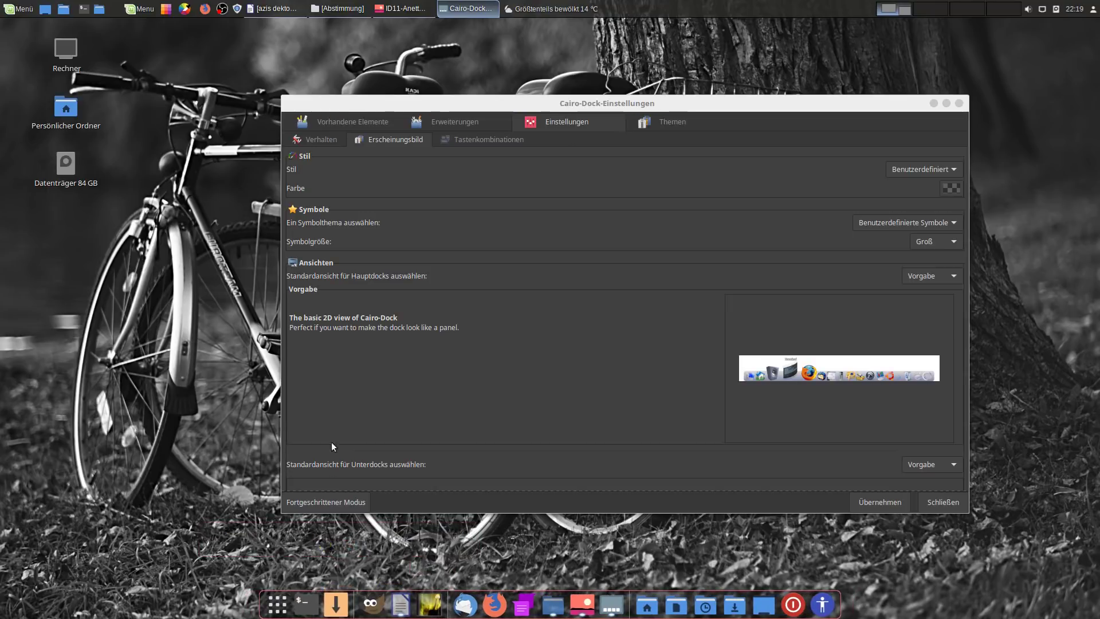
- Show the existing elements of the lower dock in the Cairo-Dock settings and remove the Anwendungsmenü applet
click(312, 126)
scroll(312, 125, down, 2)
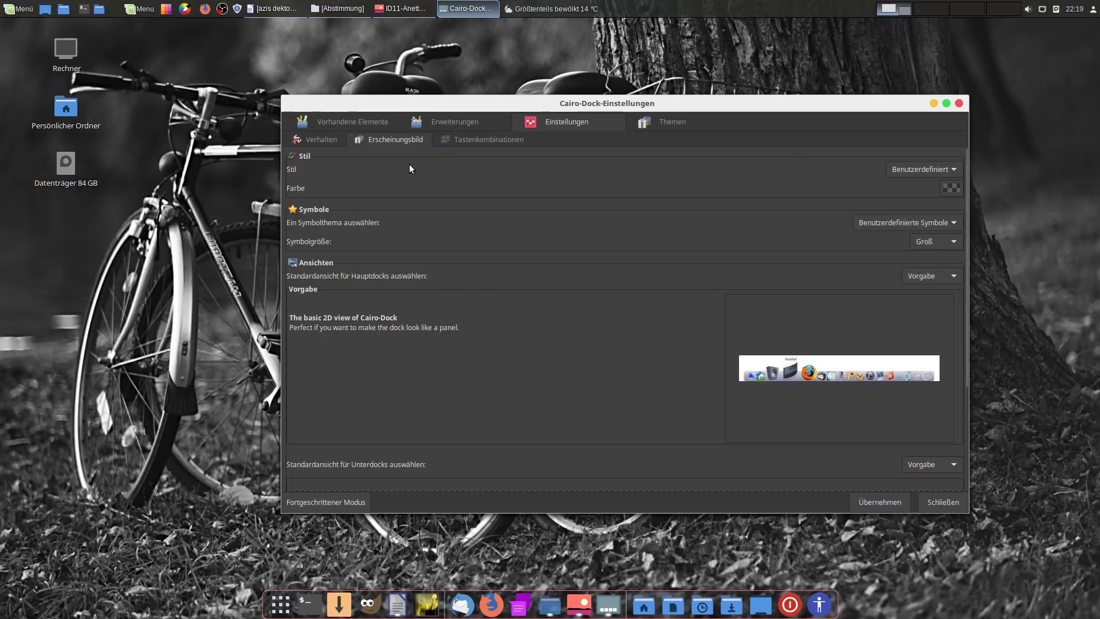
click(352, 122)
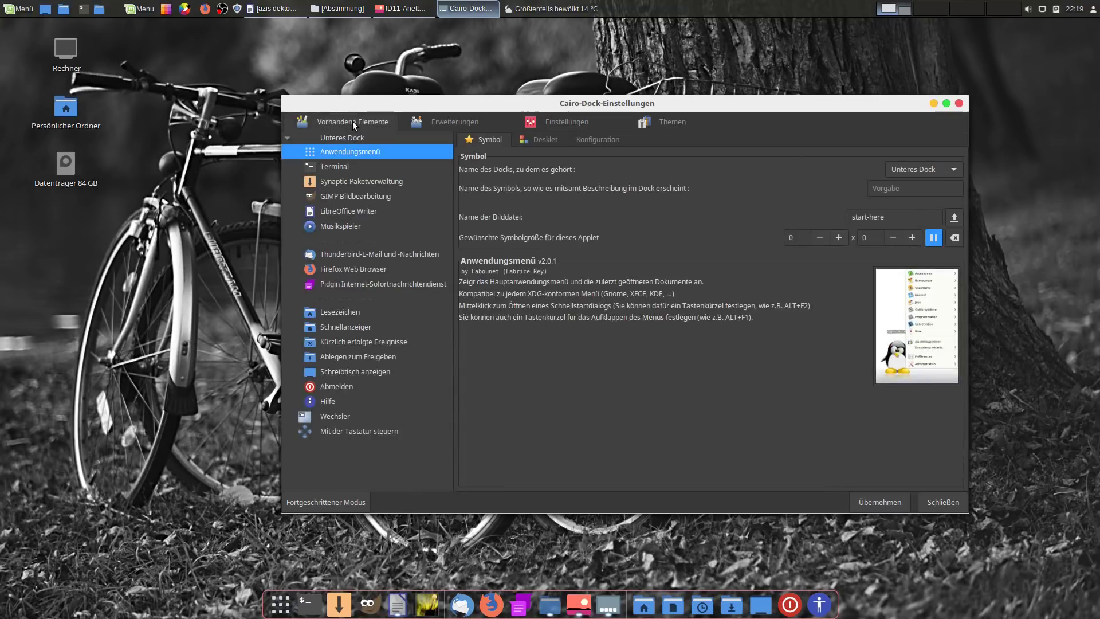
click(289, 138)
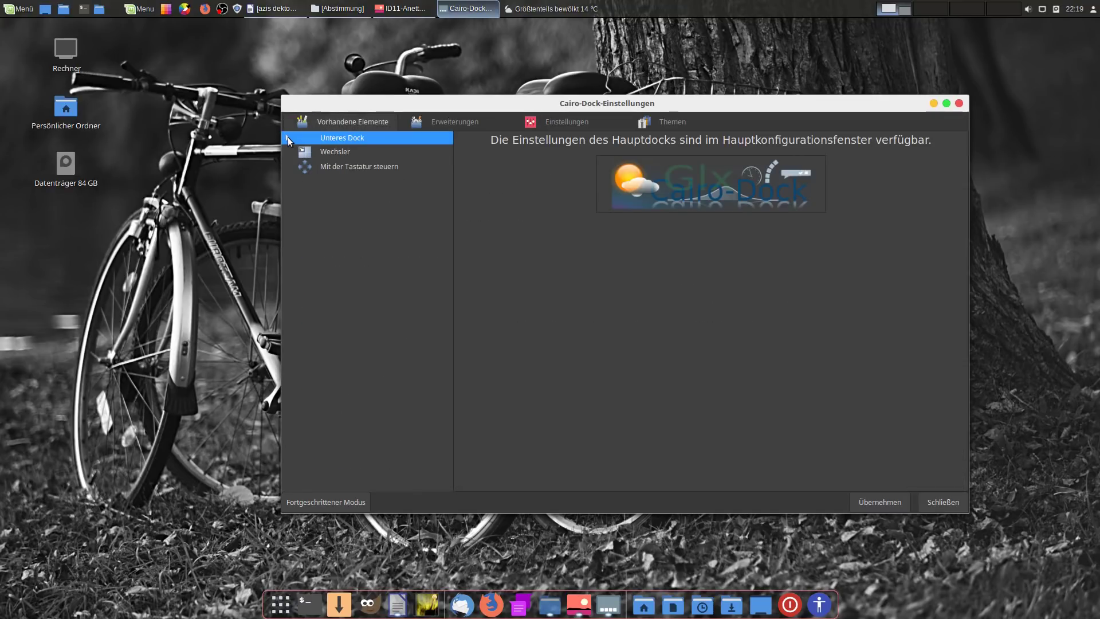
click(288, 139)
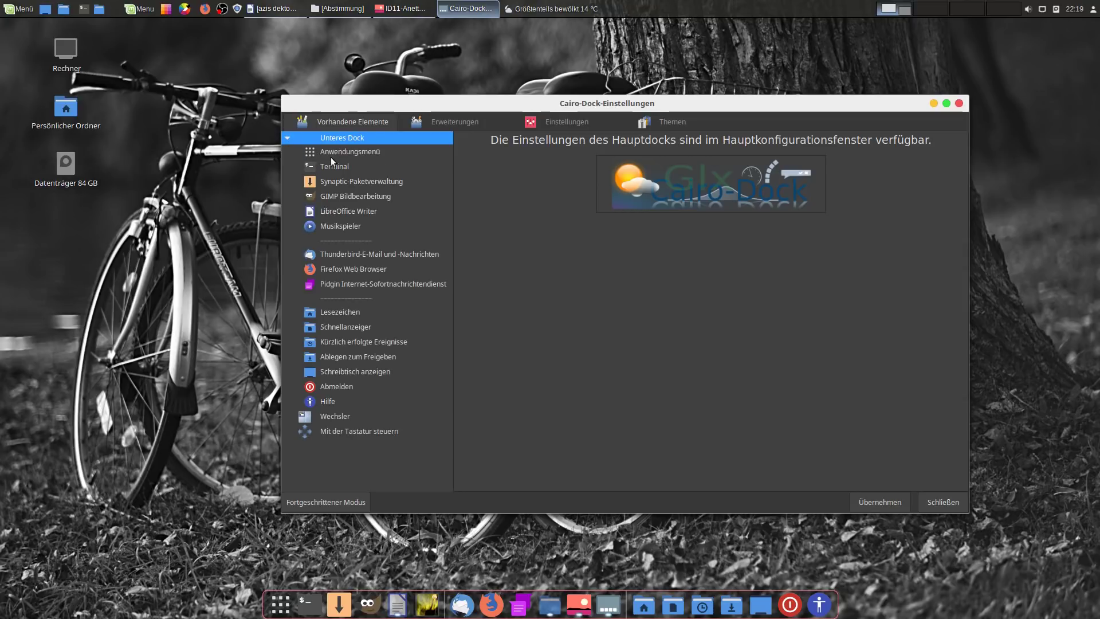
click(357, 152)
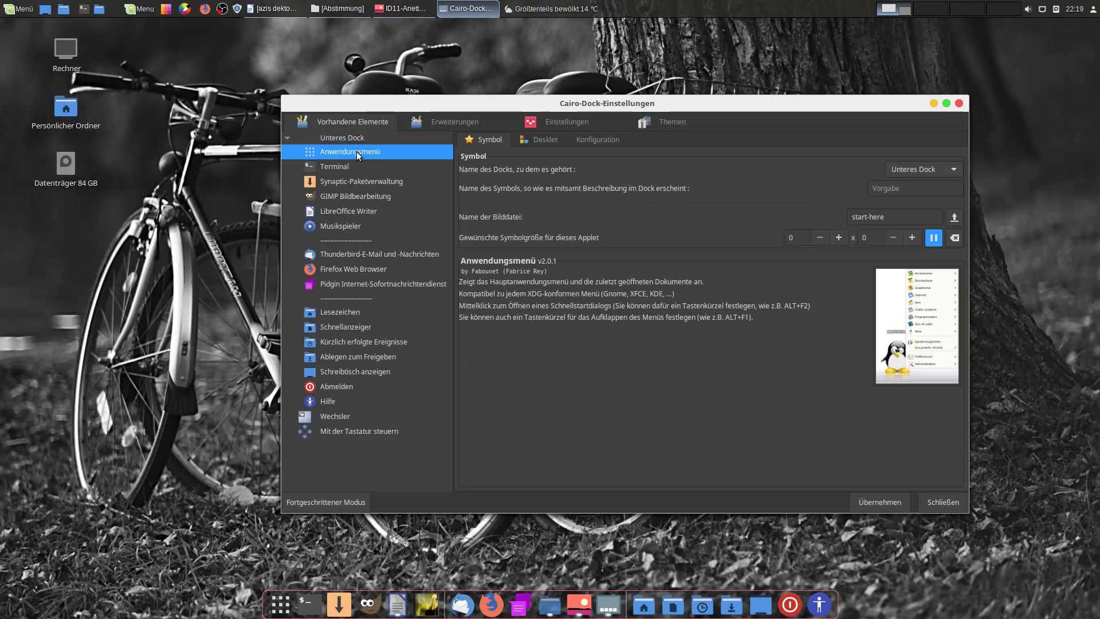
right_click(339, 152)
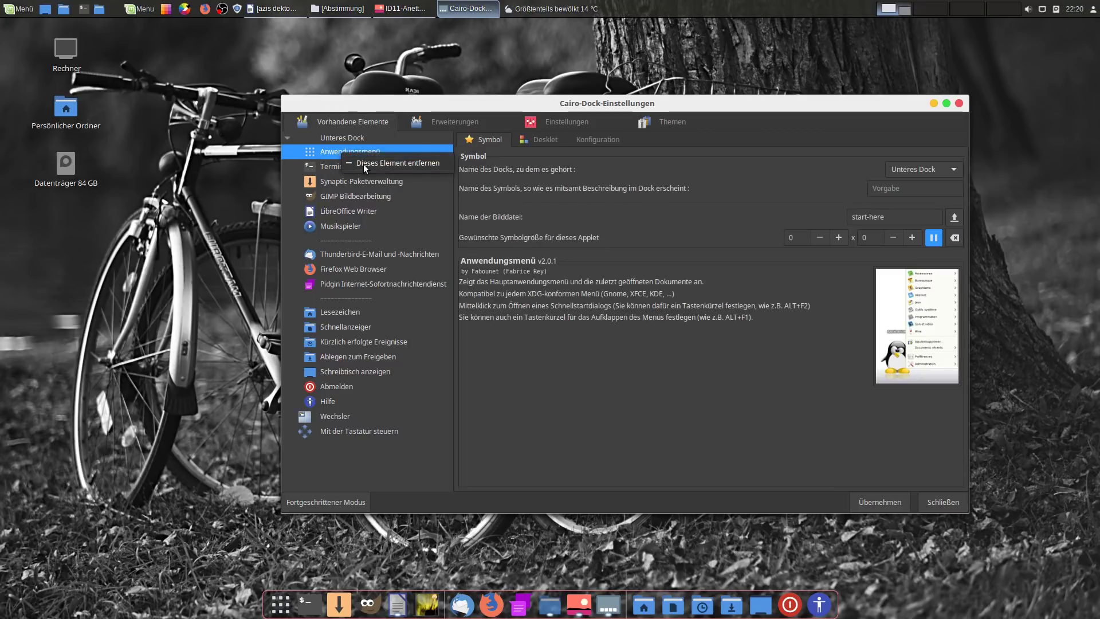
click(363, 163)
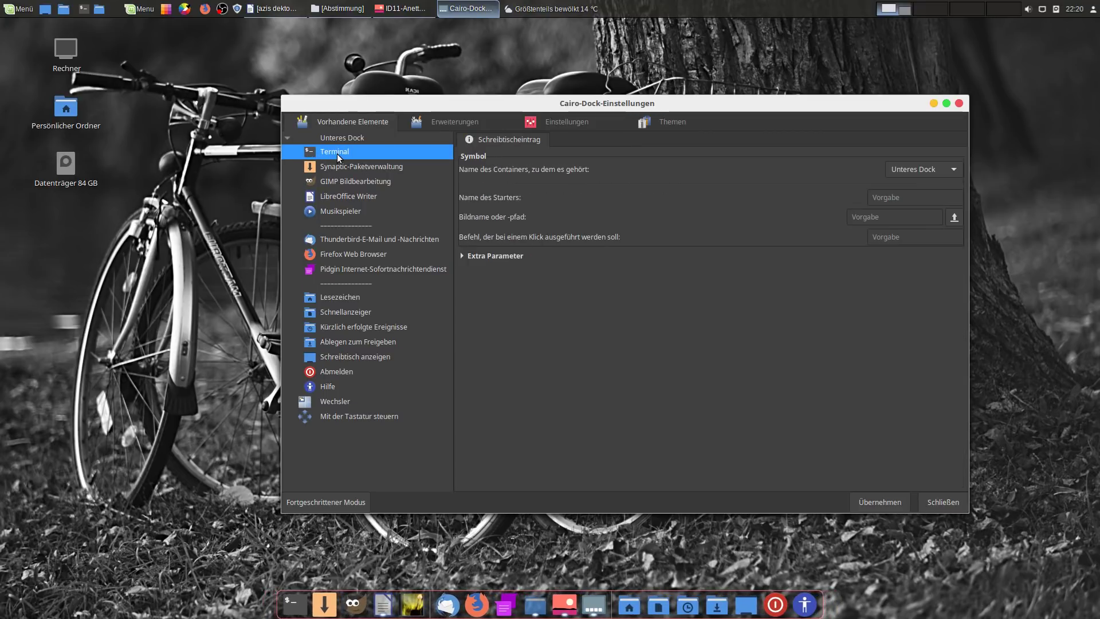
- Remove the Terminal, Synaptic-Paketverwaltung and GIMP Bildbearbeitung launchers from the lower dock
right_click(337, 154)
click(348, 169)
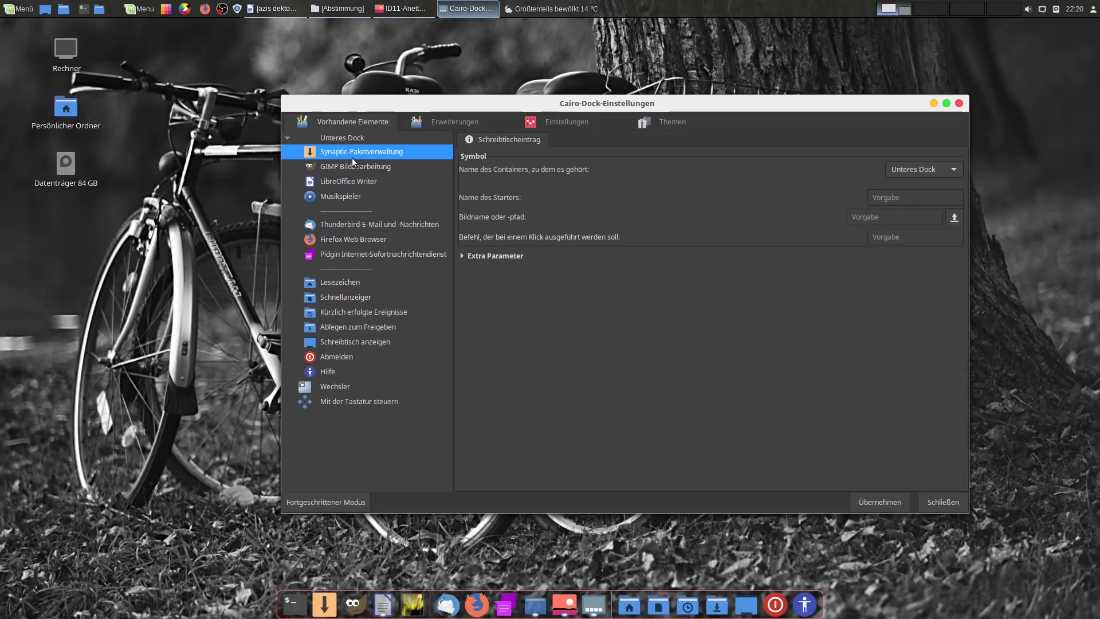
right_click(342, 151)
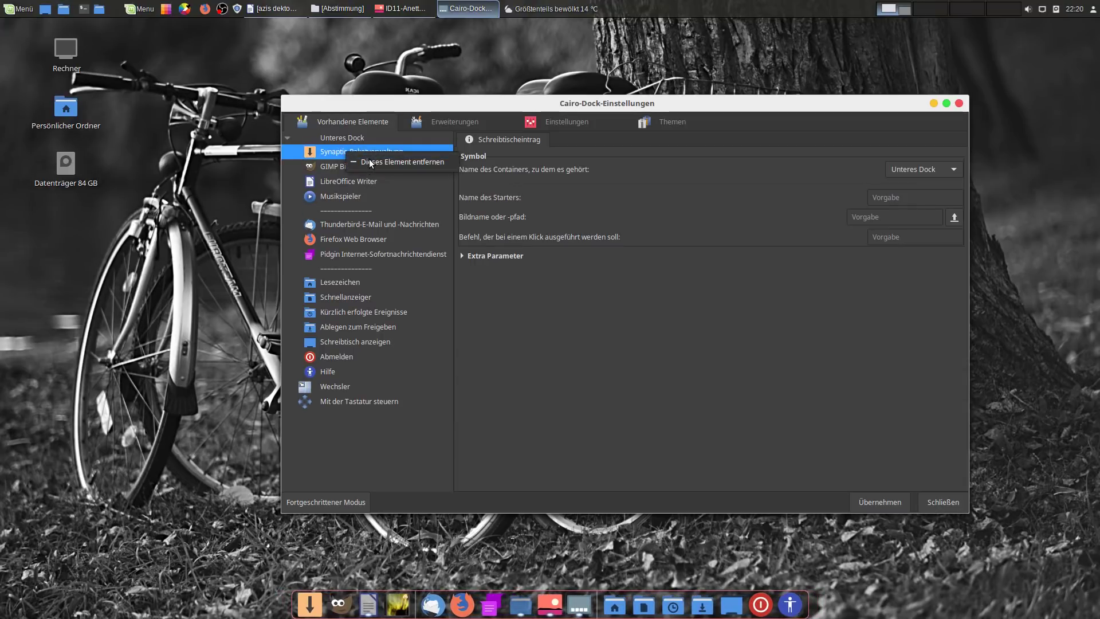
click(369, 159)
right_click(362, 153)
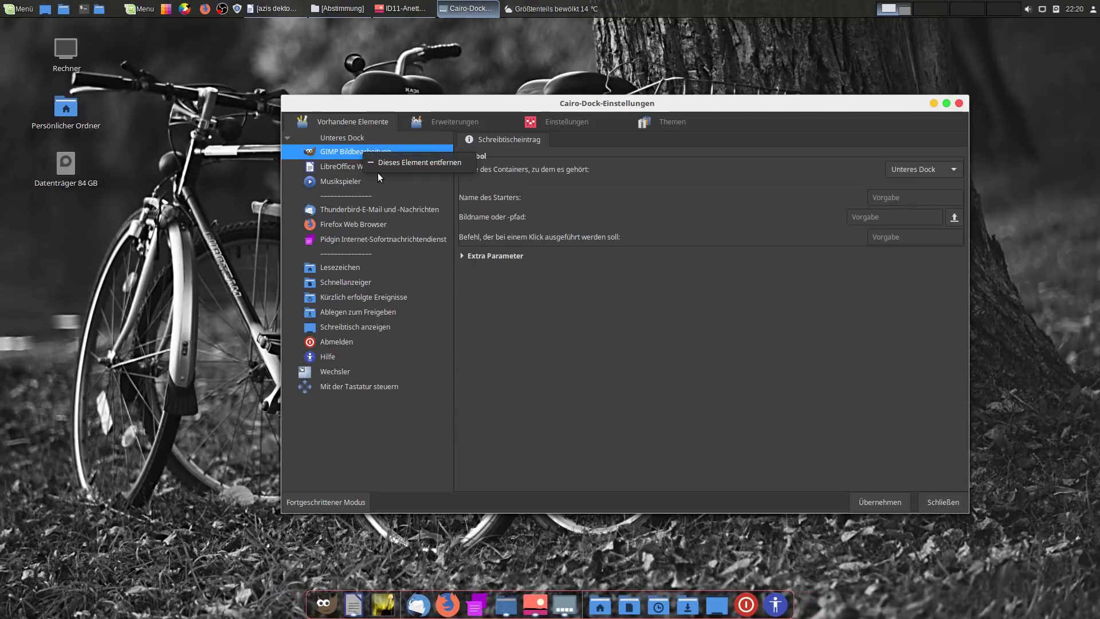
click(393, 163)
- Remove LibreOffice Writer, Musikspieler and the separator following them from the lower dock
right_click(357, 154)
click(385, 167)
right_click(352, 154)
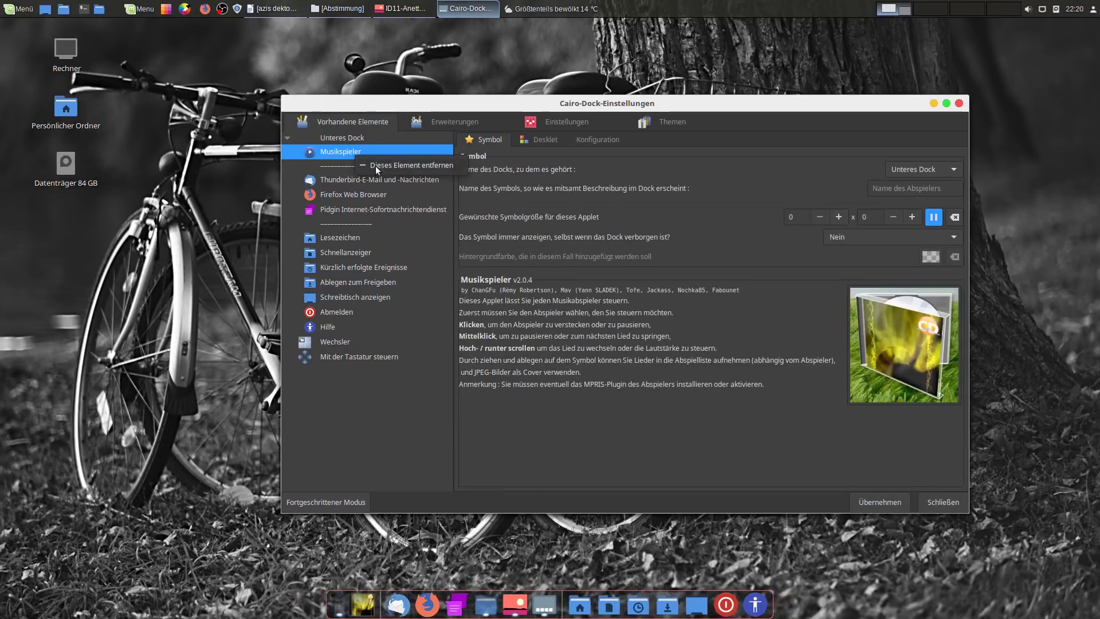
click(397, 165)
right_click(365, 153)
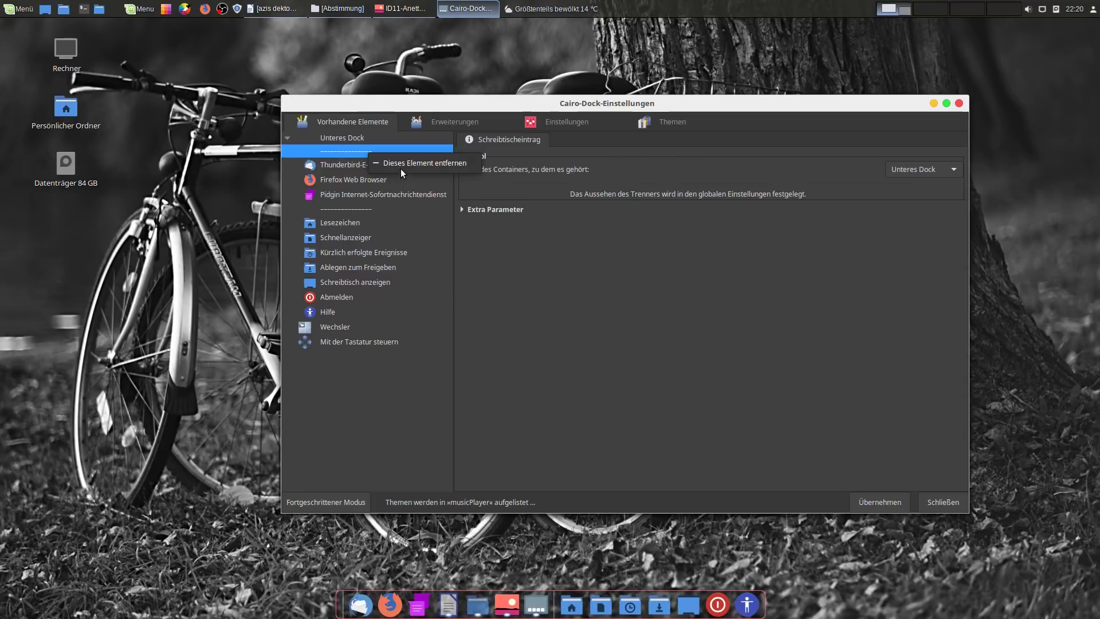
click(401, 166)
- Remove the Thunderbird, Firefox and Pidgin launchers and the remaining separator from the lower dock
right_click(356, 152)
click(385, 166)
right_click(362, 153)
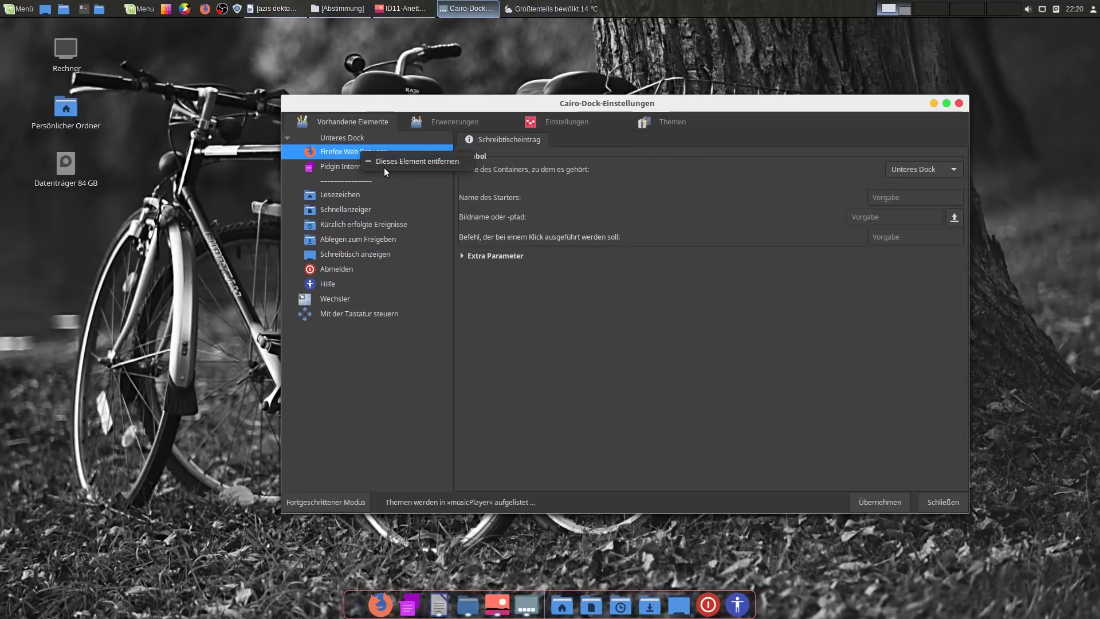
click(397, 165)
right_click(358, 153)
click(393, 165)
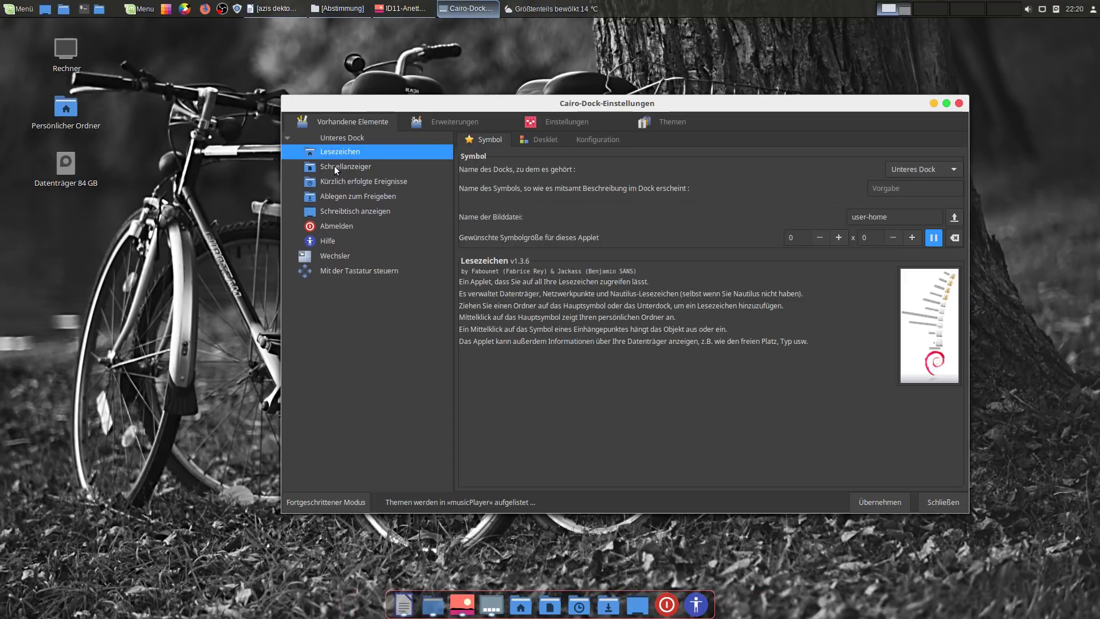
- Remove the Ablegen zum Freigeben, Schnellanzeiger and Lesezeichen applets from the lower dock
right_click(369, 197)
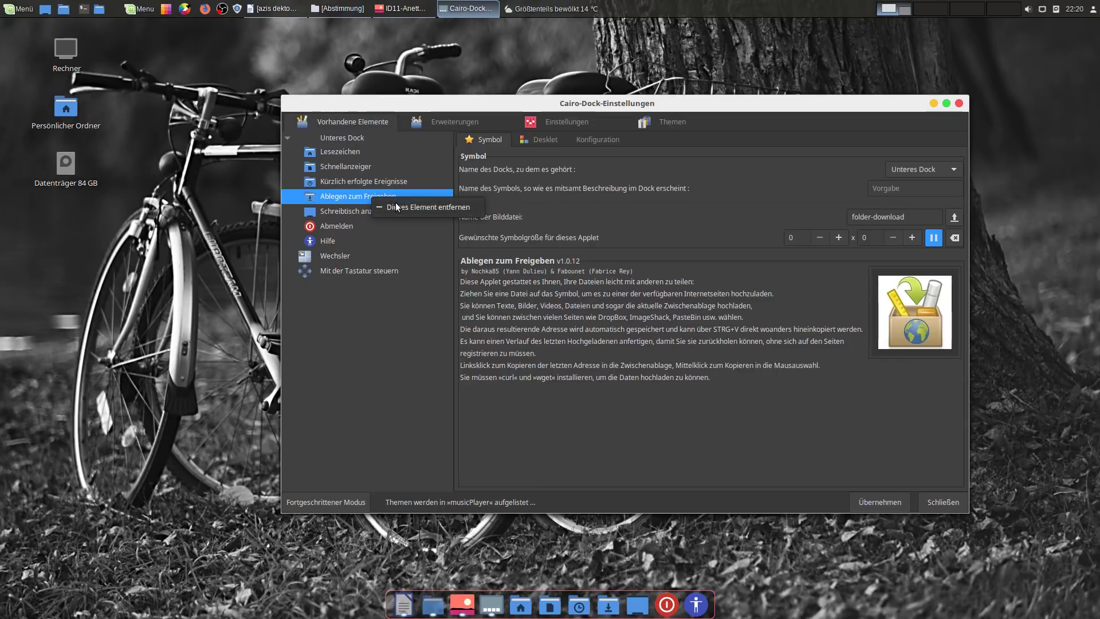
click(395, 203)
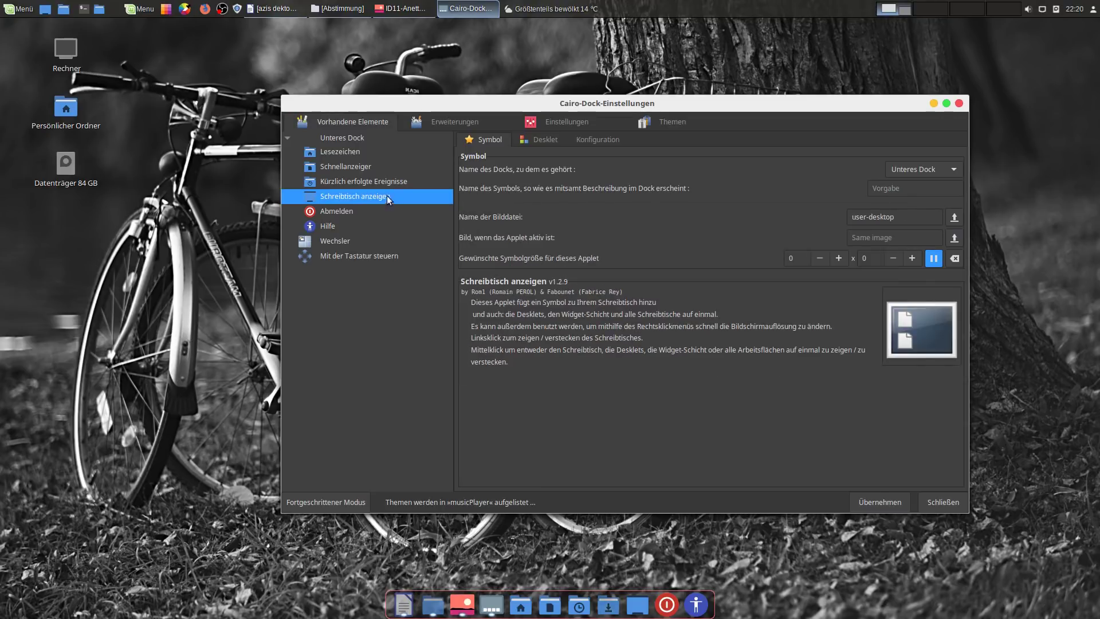
right_click(355, 166)
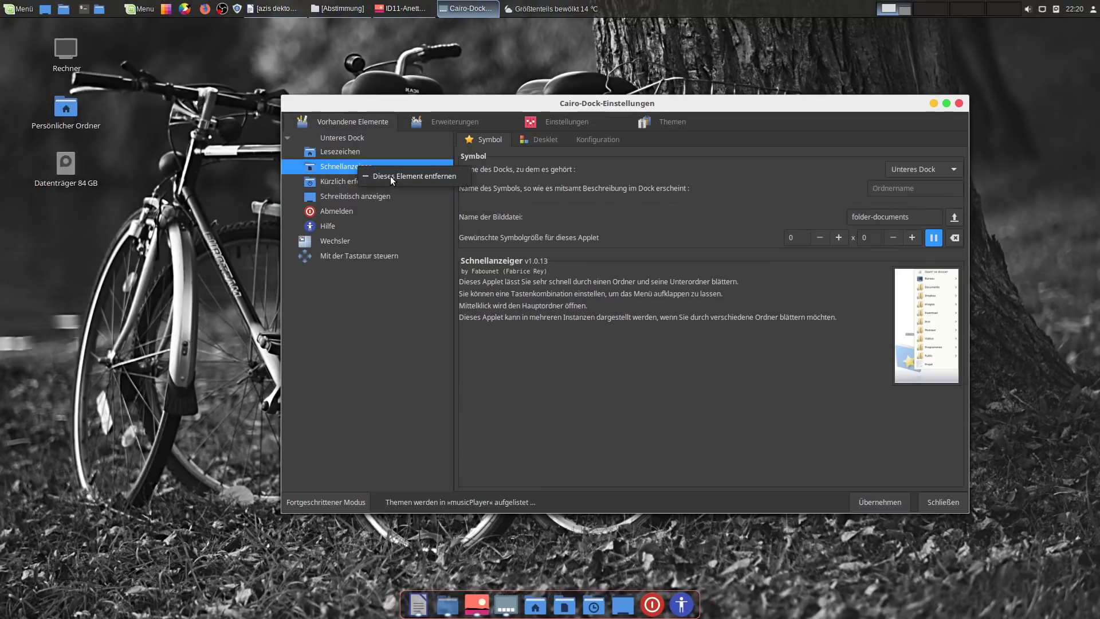
click(392, 172)
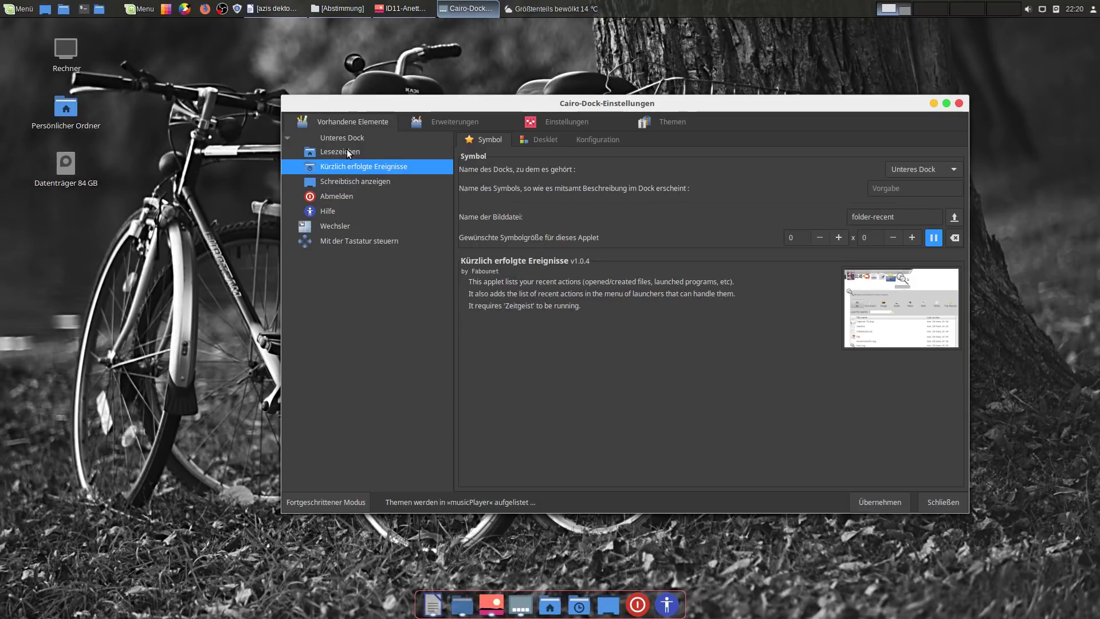
click(346, 150)
click(369, 165)
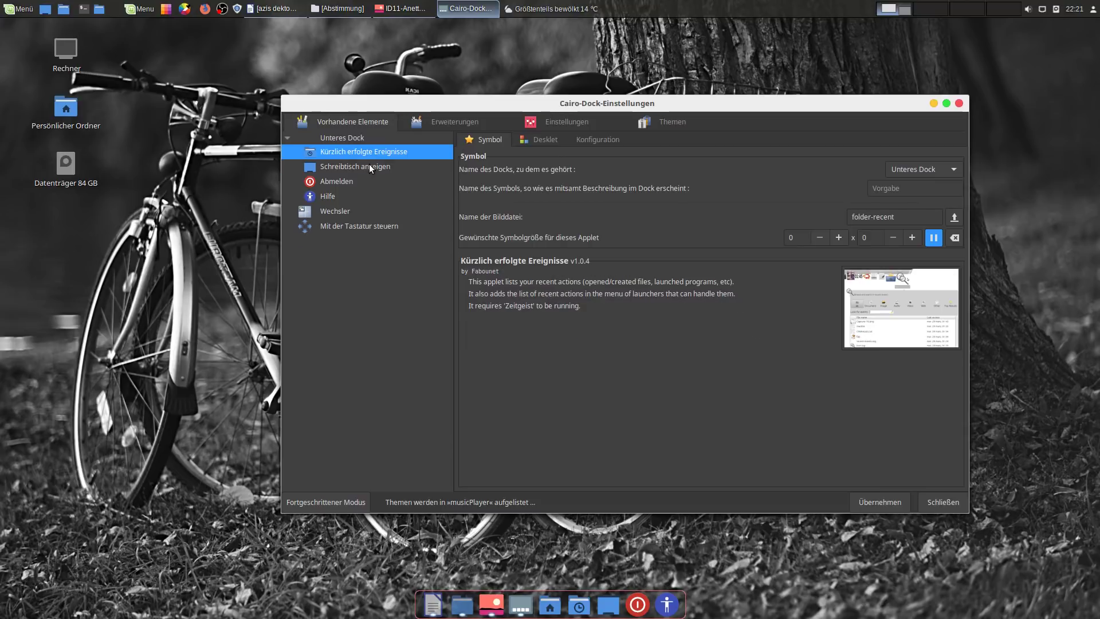
- Remove the Schreibtisch anzeigen, Abmelden and Hilfe applets from the lower dock, and expand its element list again
click(366, 167)
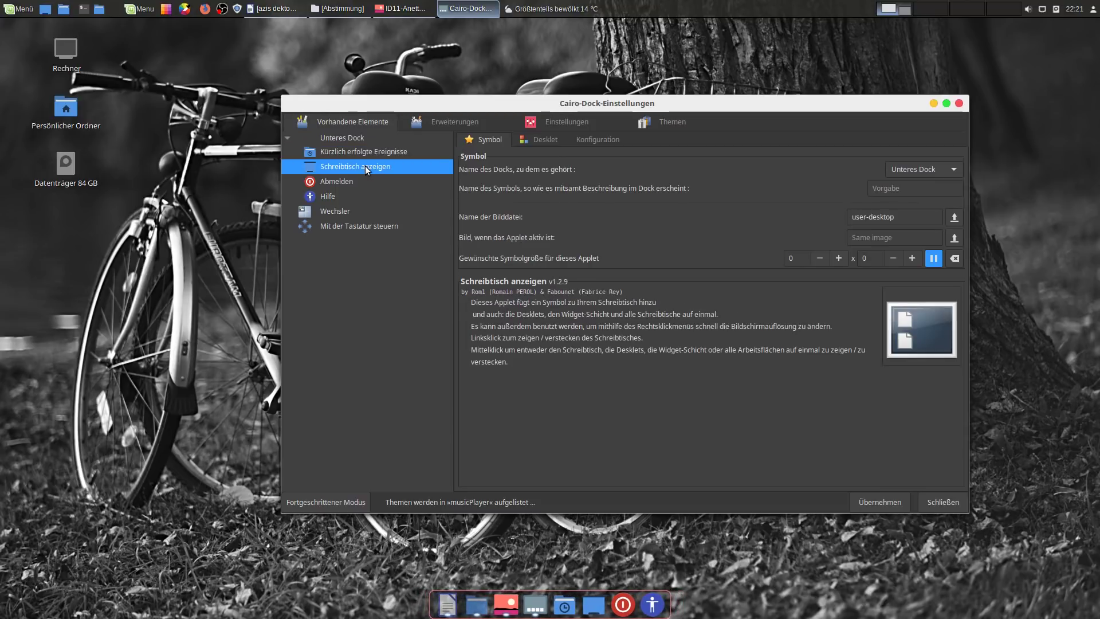
right_click(365, 166)
click(387, 177)
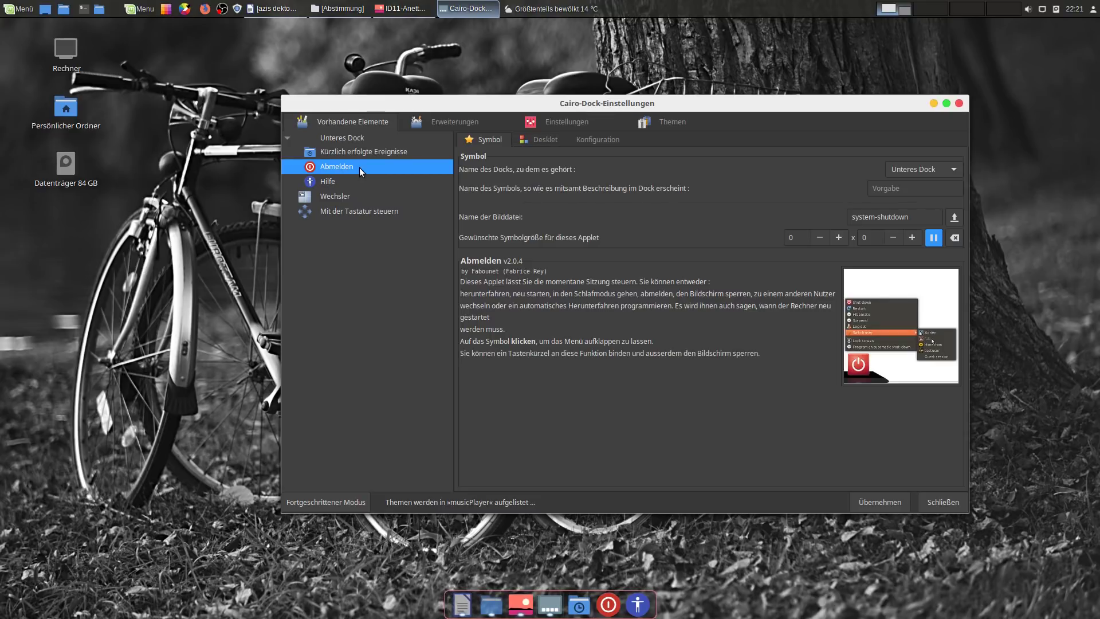
right_click(359, 167)
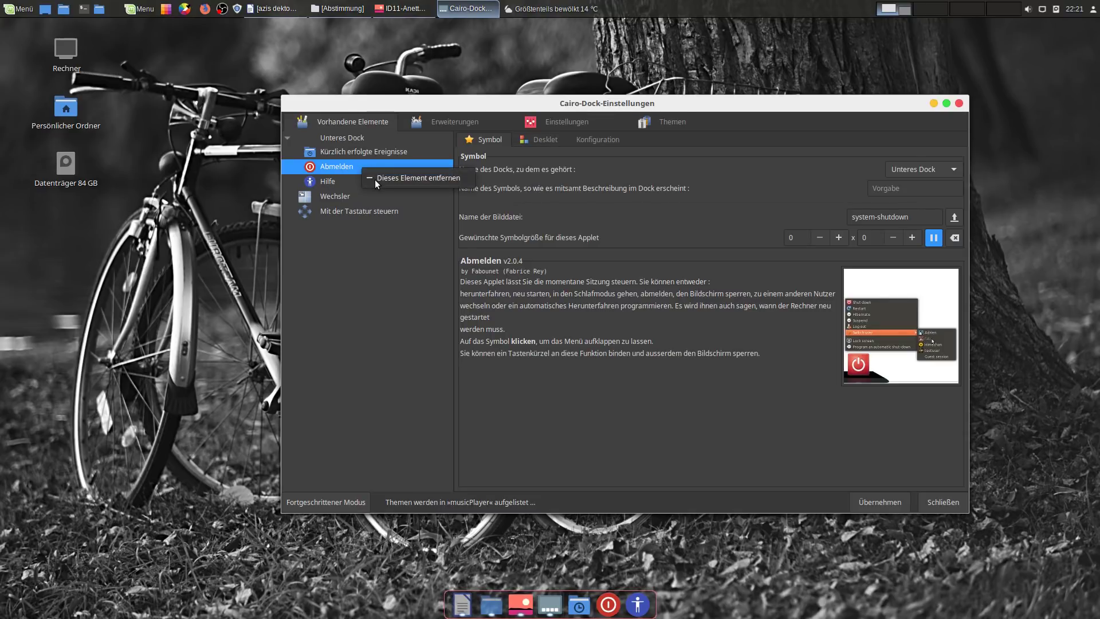
click(380, 179)
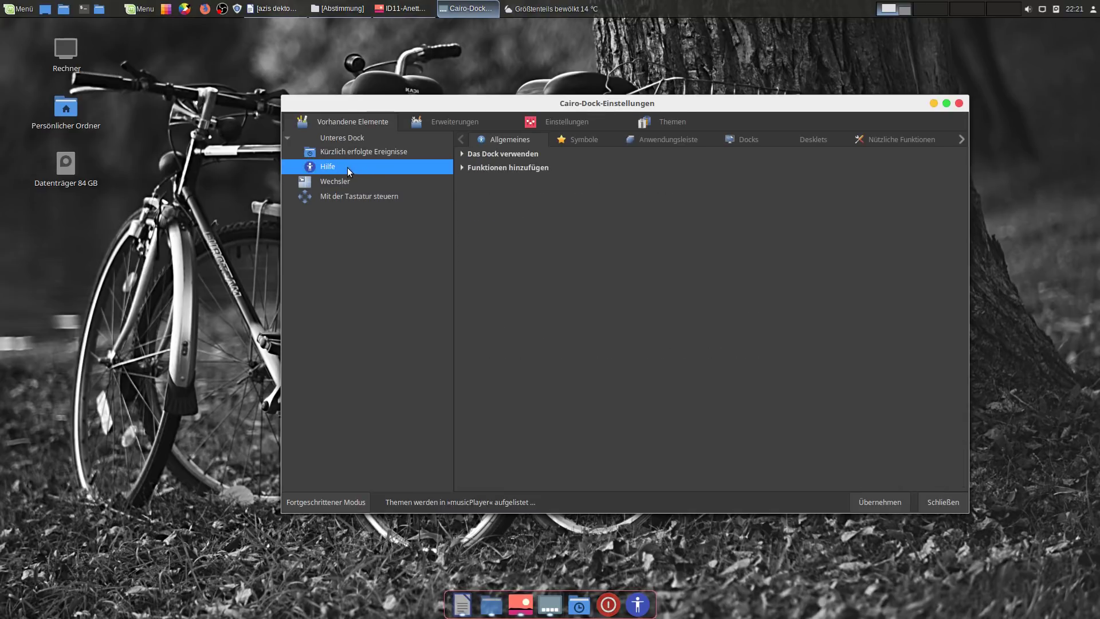
right_click(350, 169)
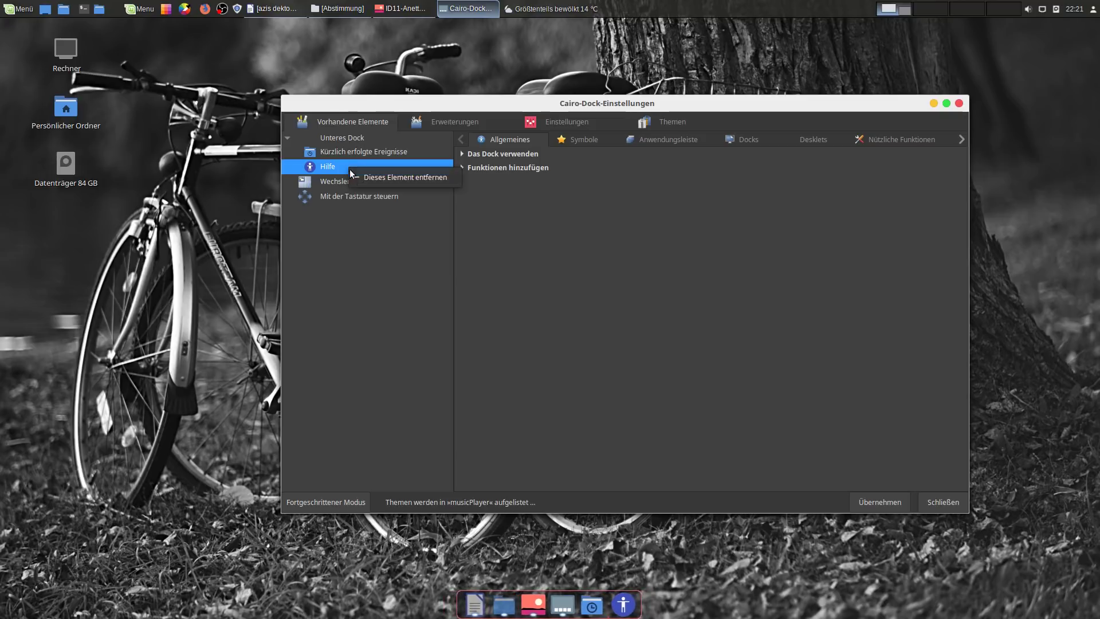
click(395, 178)
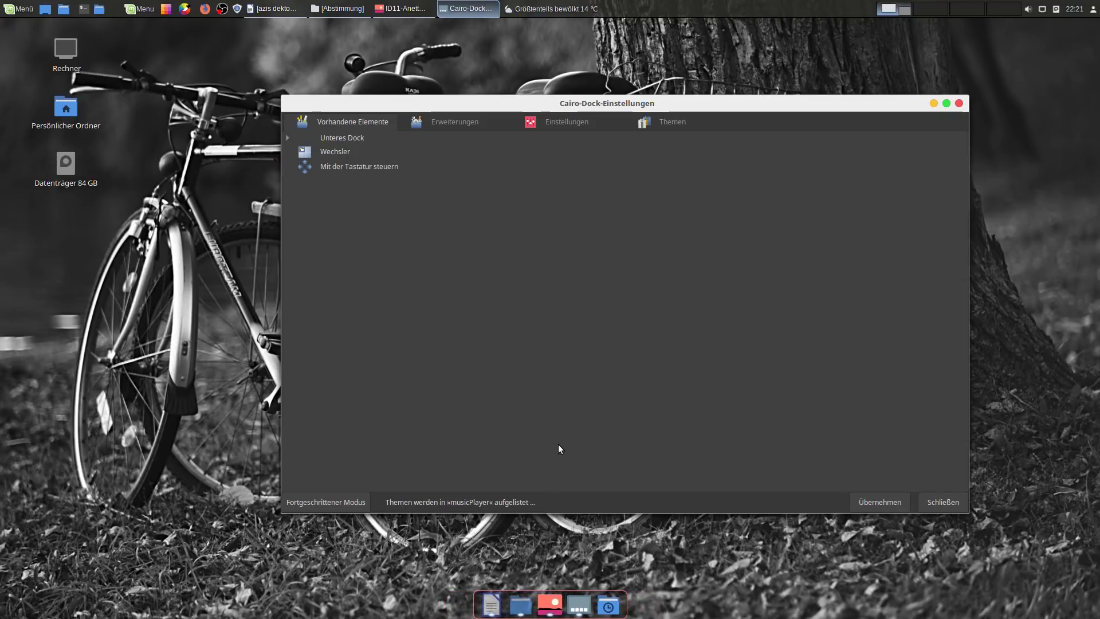
click(291, 141)
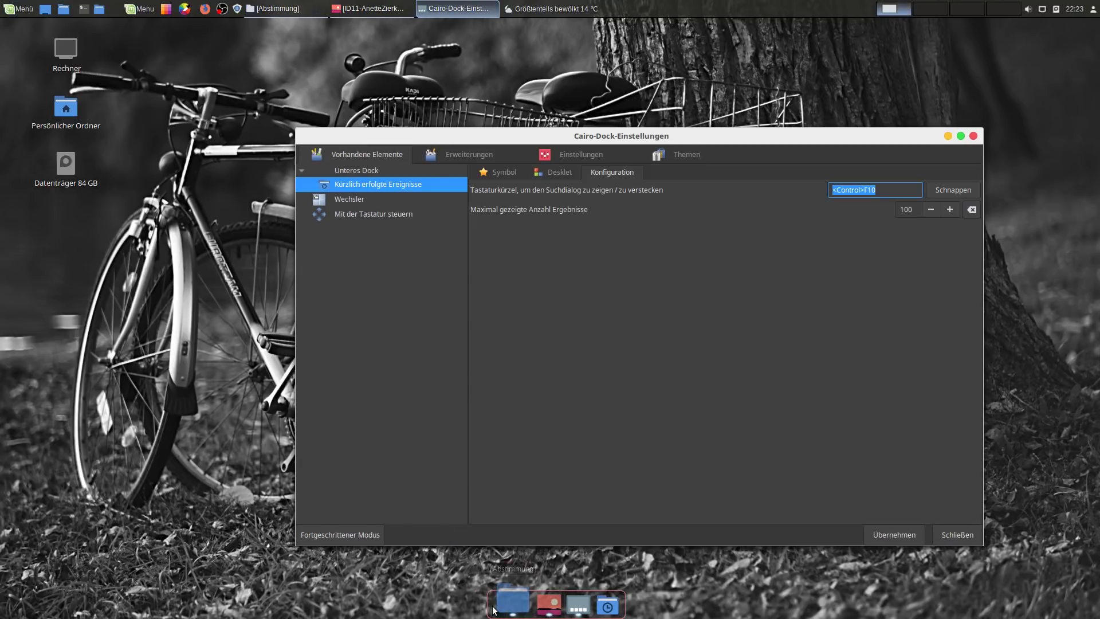
- Launch LibreOffice from the application list and minimise its start window to reveal the dock
click(2, 13)
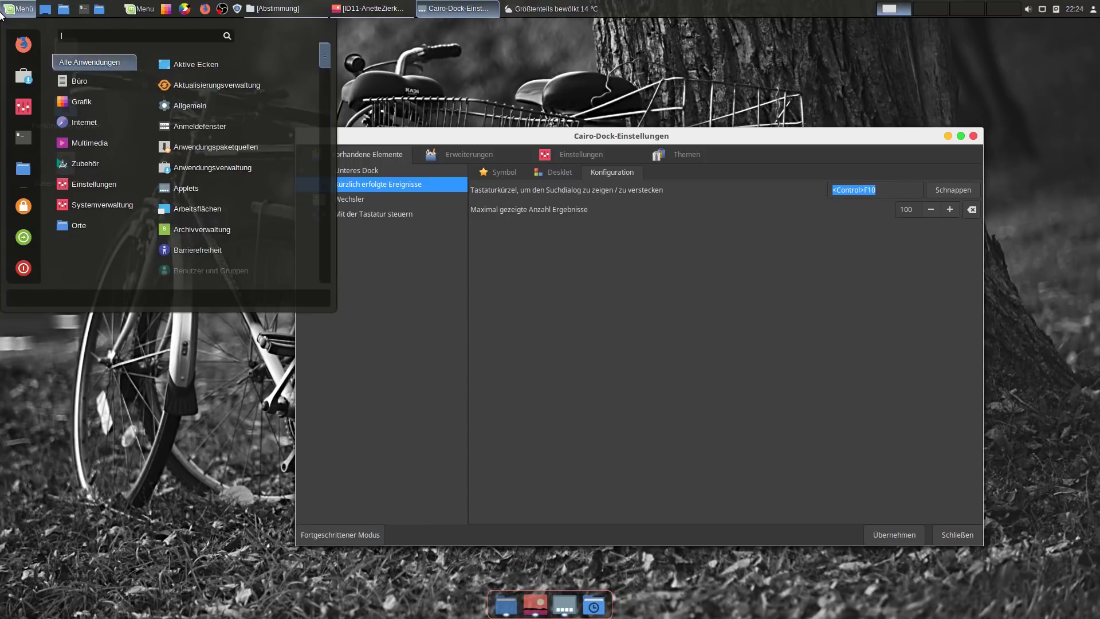
text(l)
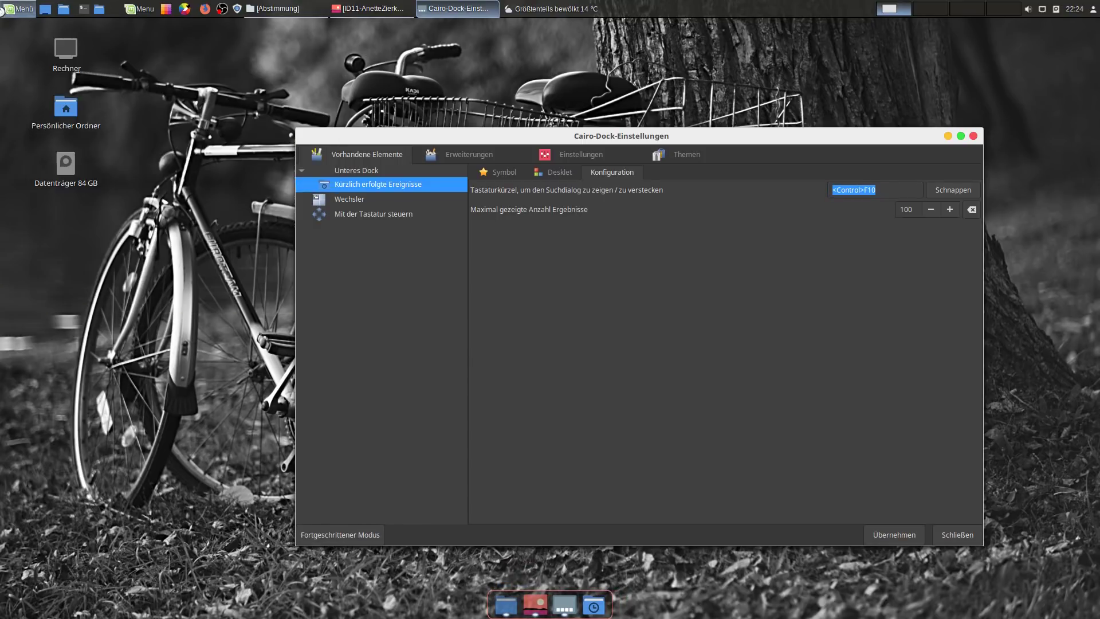
key(Return)
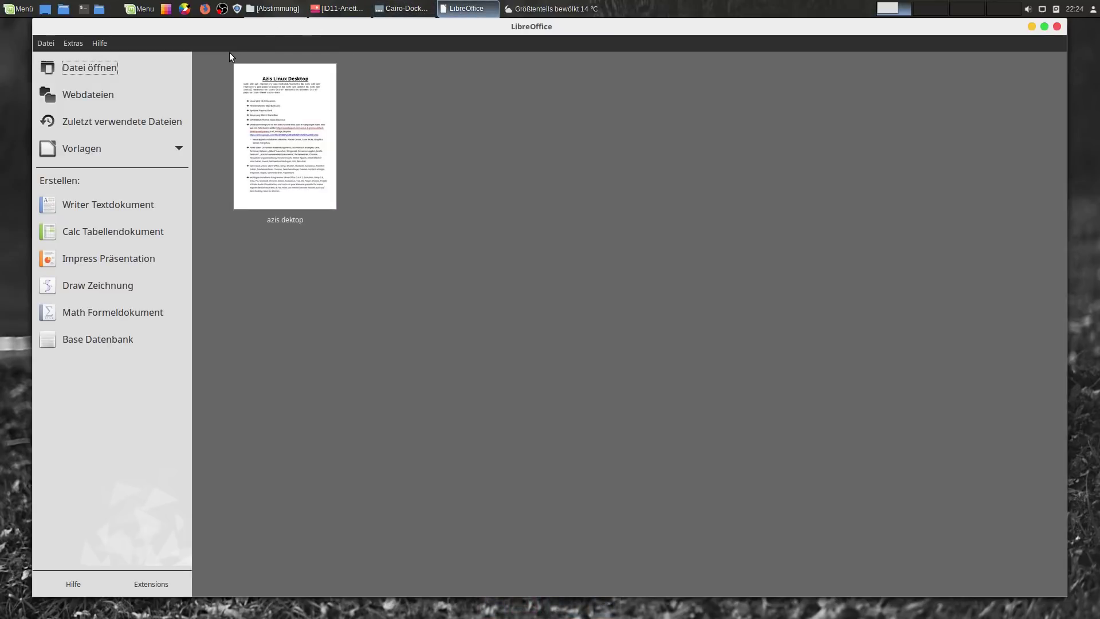
click(467, 9)
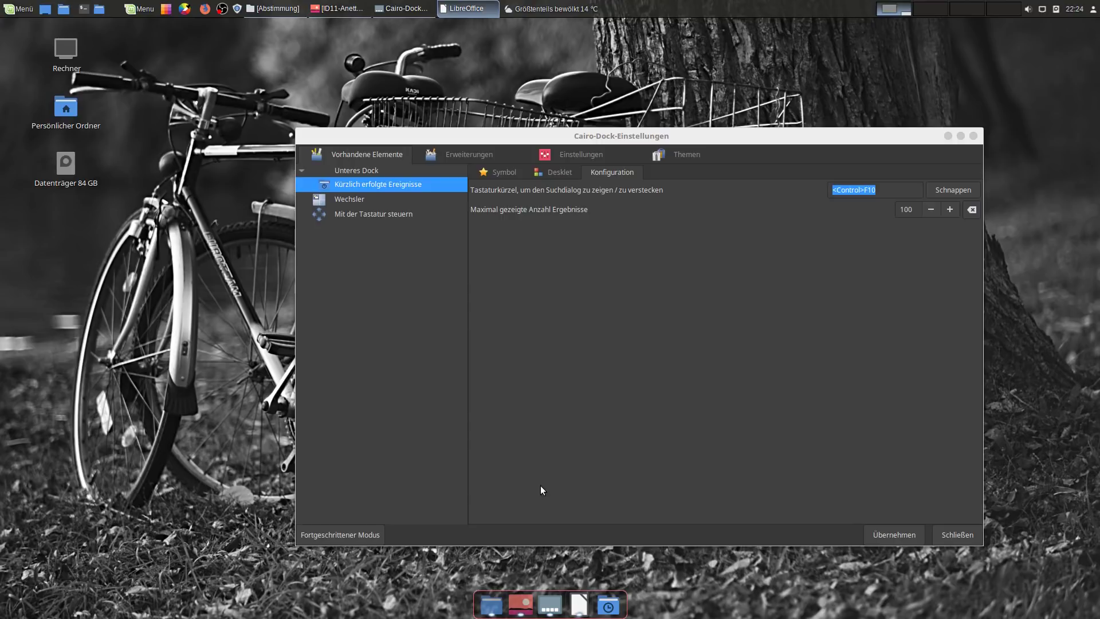
- Convert the running LibreOffice icon in the dock into a launcher and move it to the beginning of the dock
right_click(578, 603)
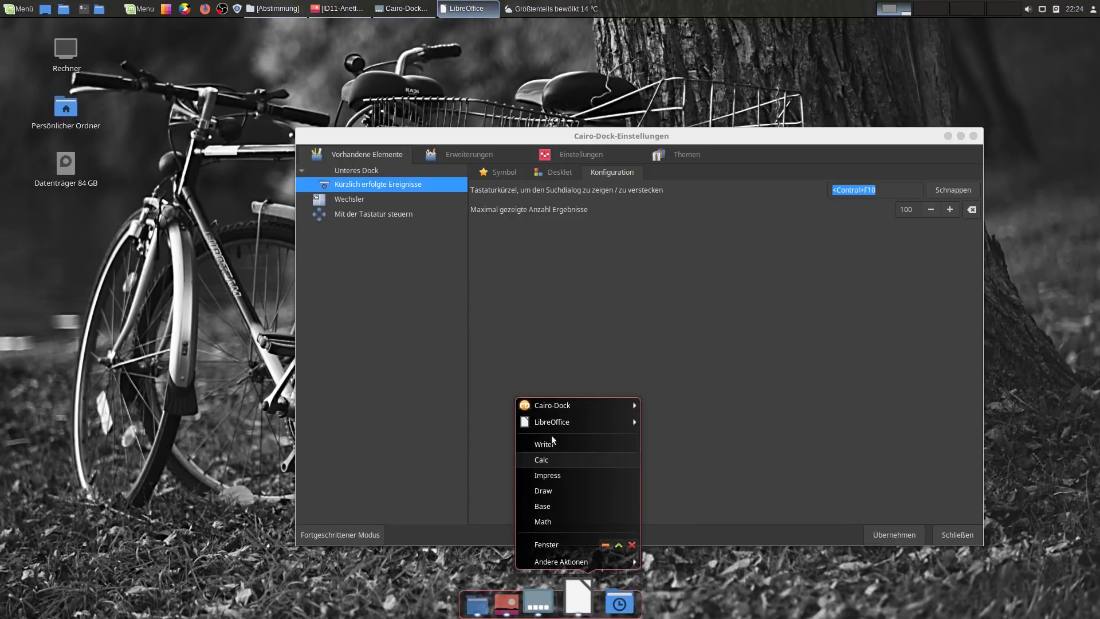
mouse_move(549, 427)
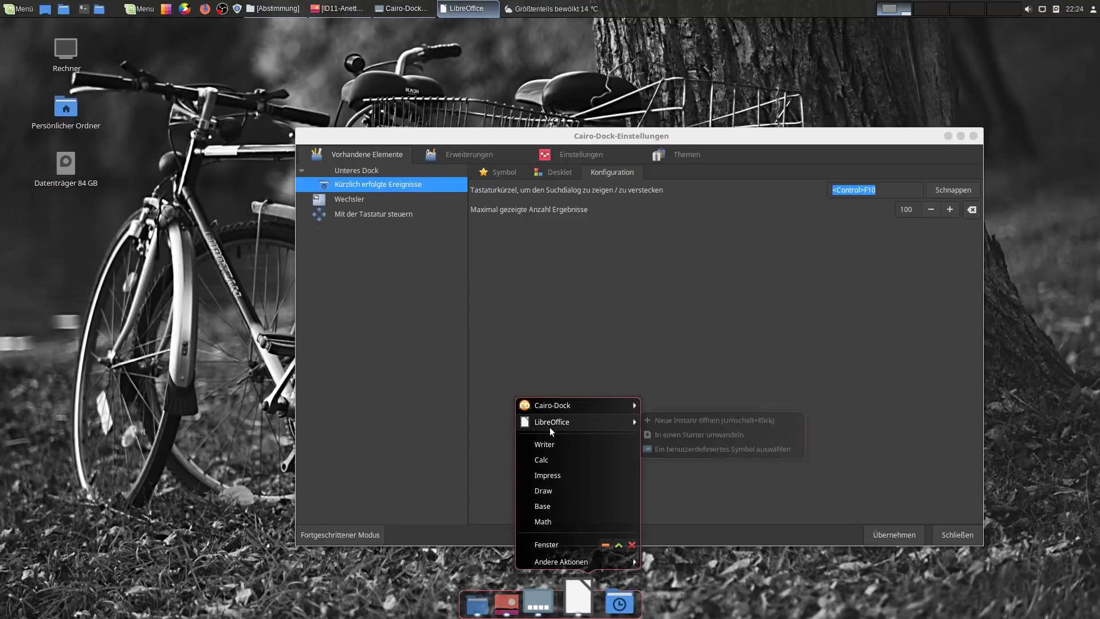
click(712, 438)
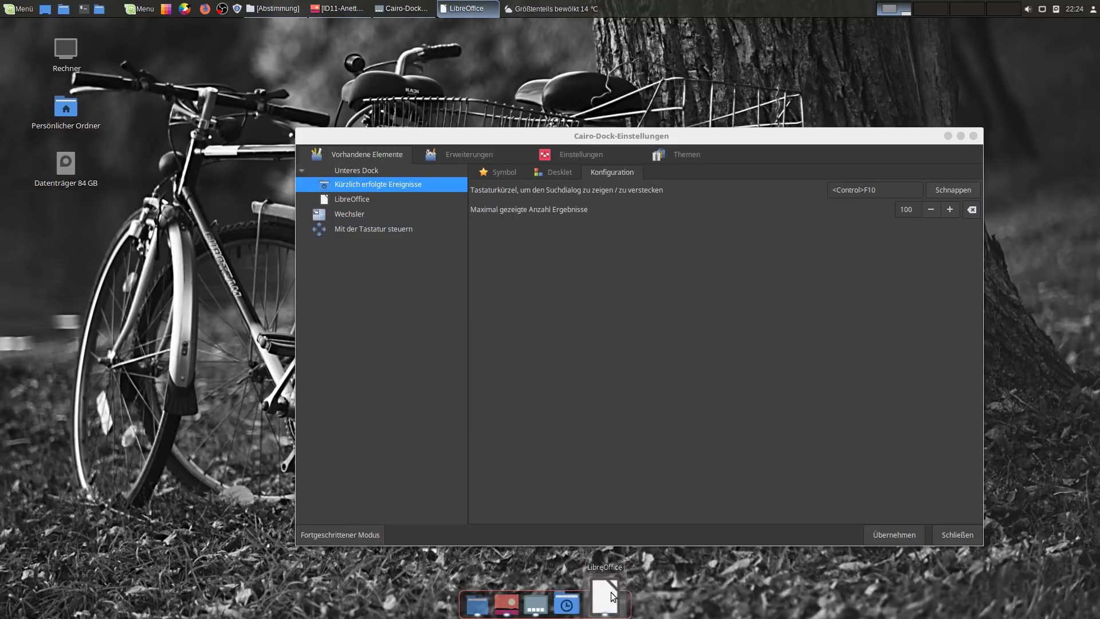
drag(611, 596, 488, 599)
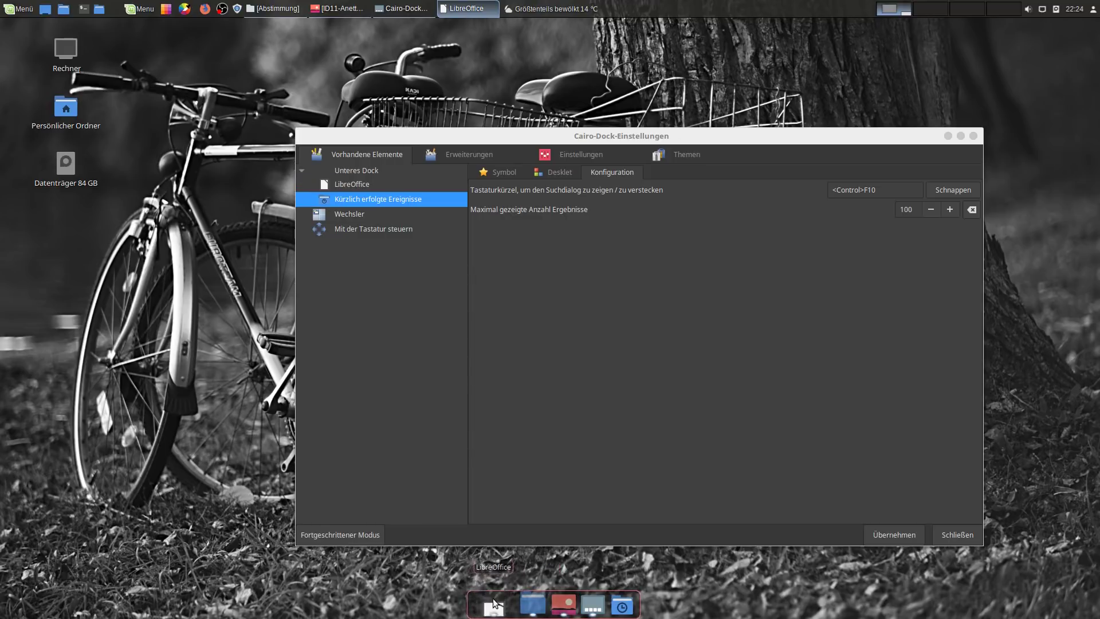
- Launch GIMP Bildbearbeitung and convert its running dock icon into a permanent launcher
click(2, 4)
text(gimp)
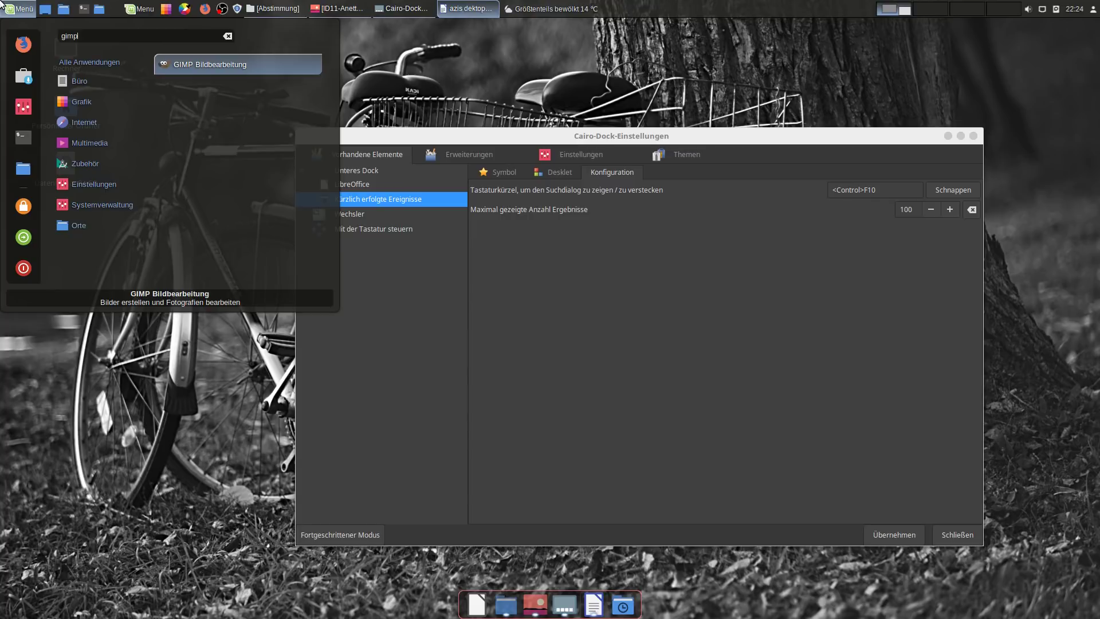
key(Return)
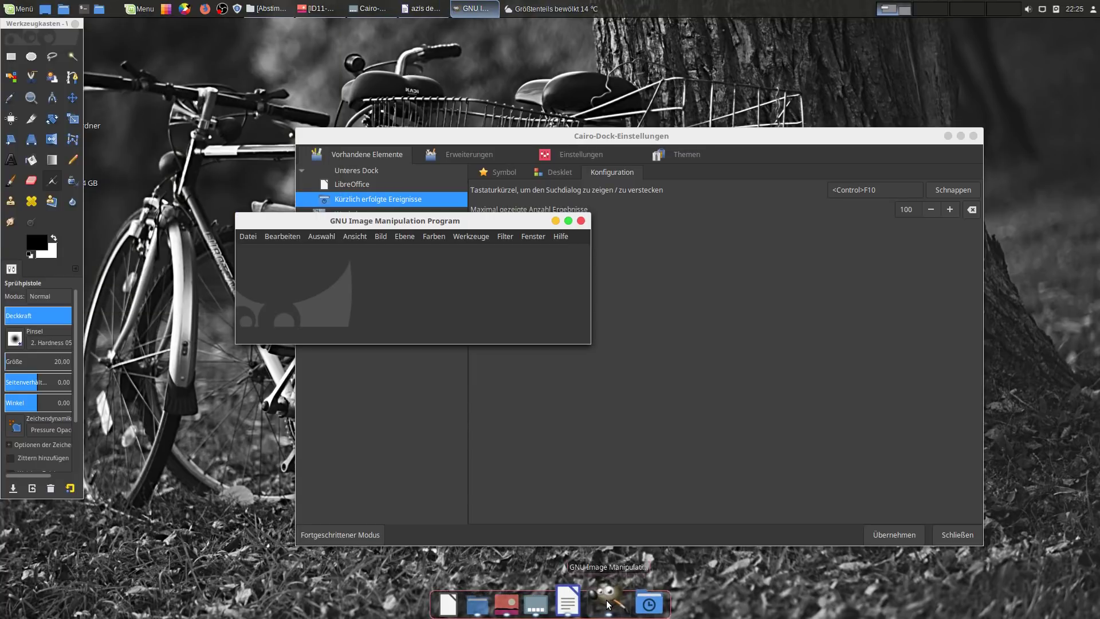
right_click(608, 605)
mouse_move(618, 522)
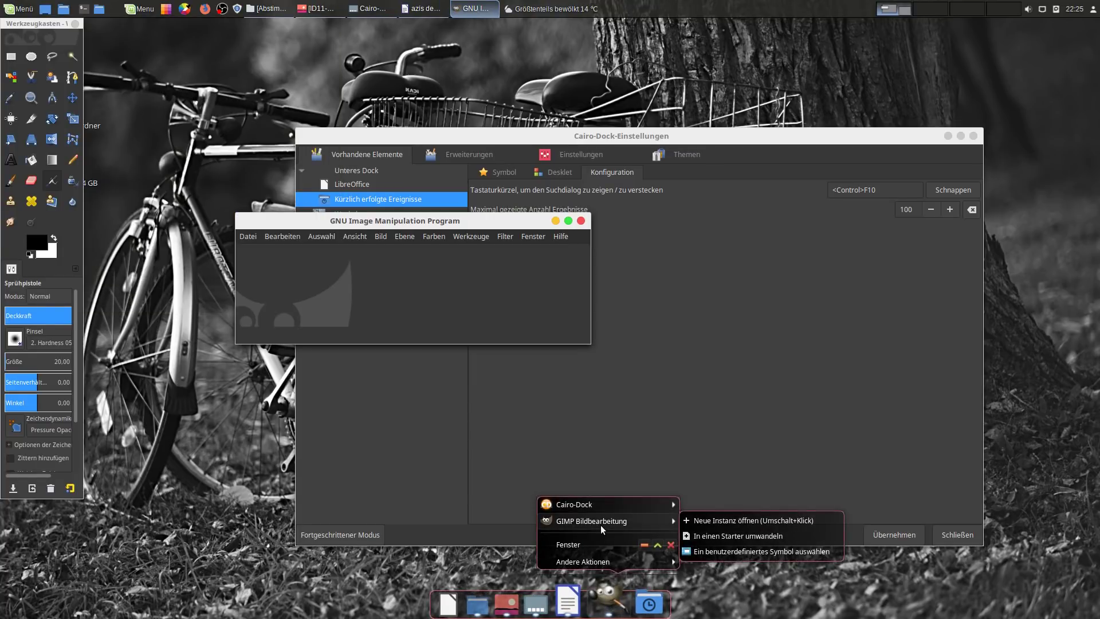
click(702, 535)
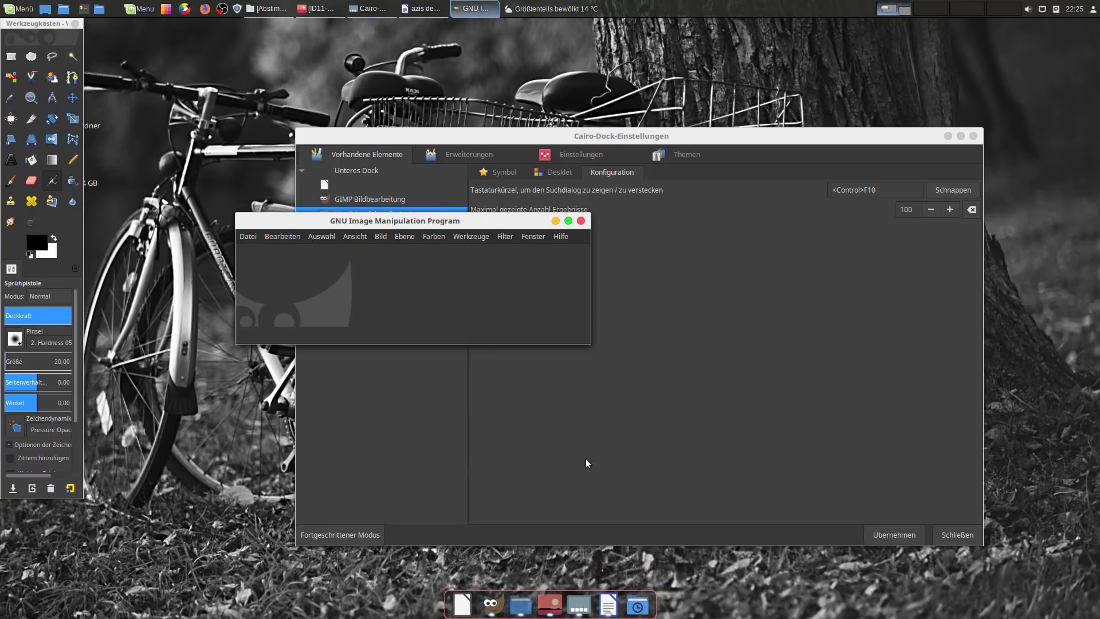
- Search the installed applications for "clem" and launch Clementine
key(super)
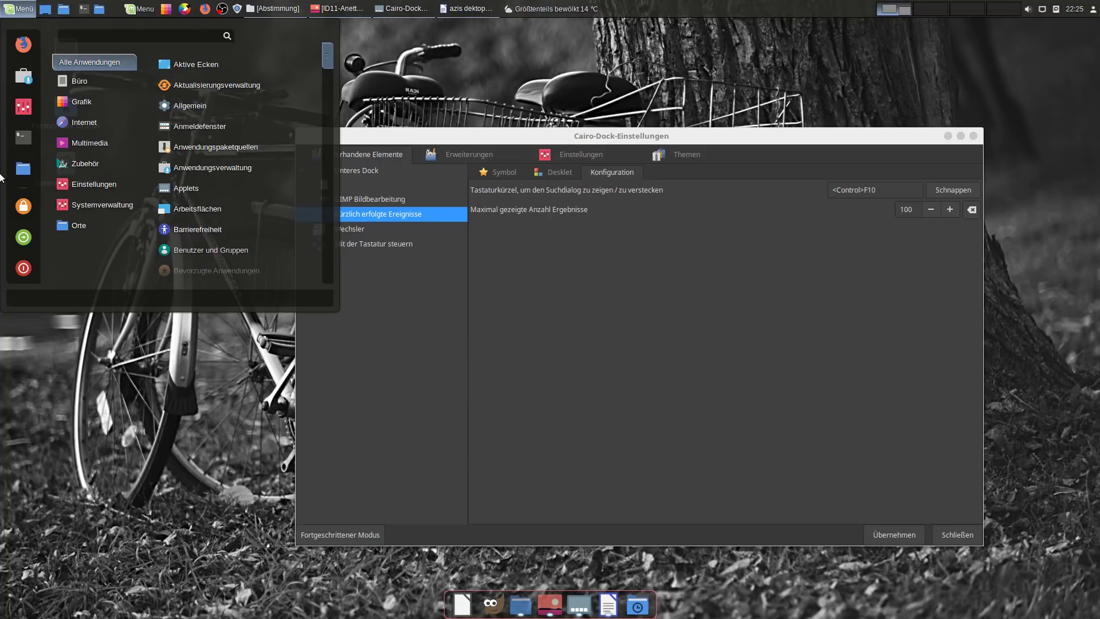
text(ar)
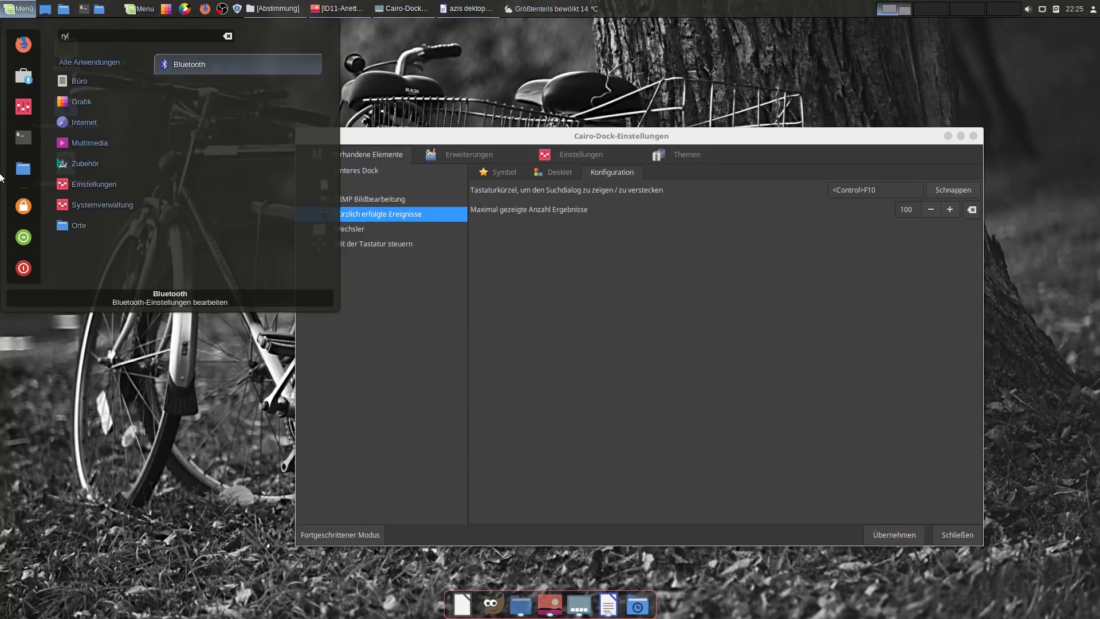
key(BackSpace)
key(BackSpace)
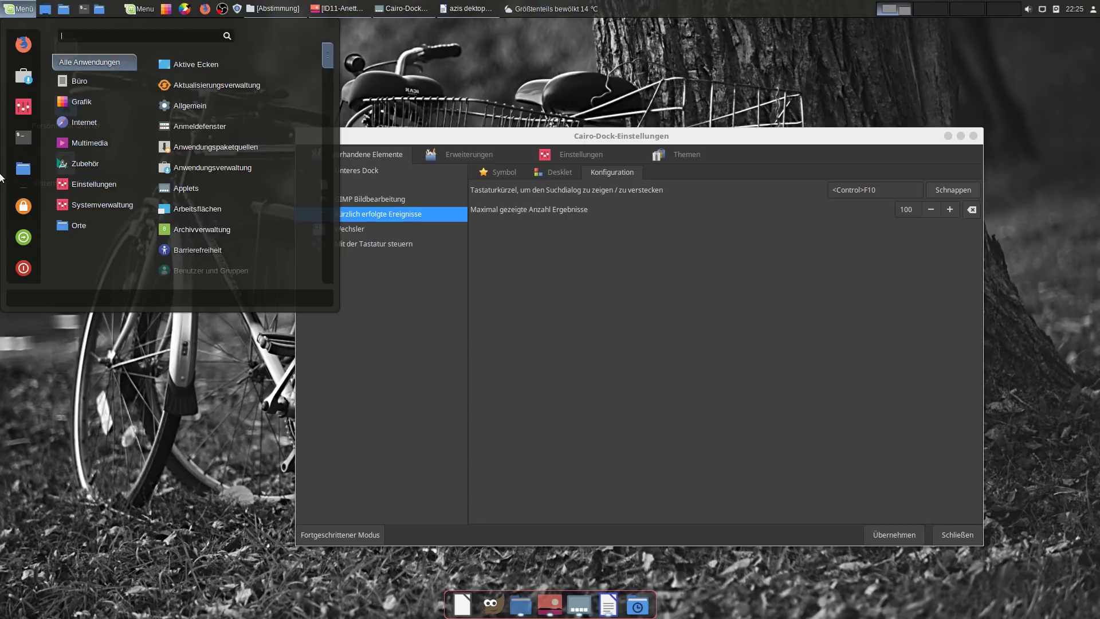
text(clem)
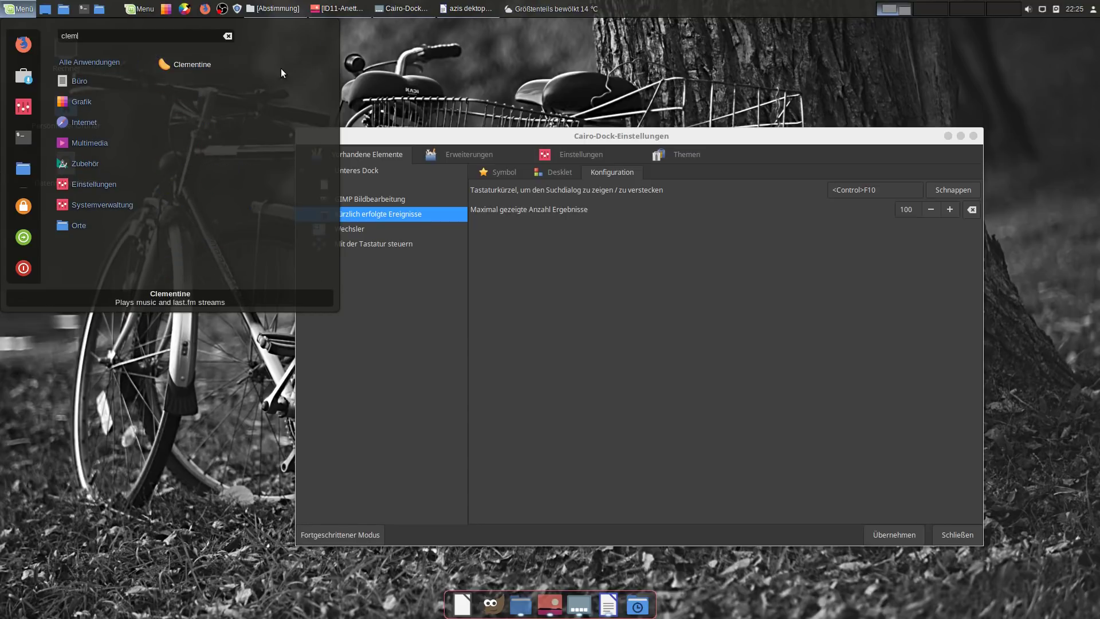
click(214, 66)
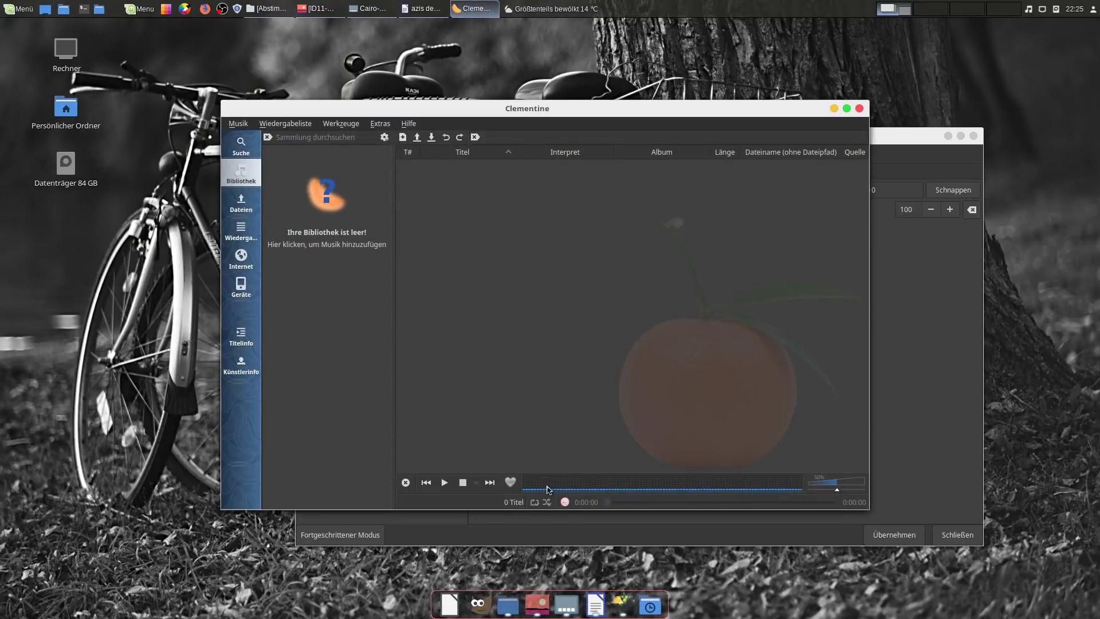
- Convert Clementine's running dock icon into a permanent launcher and close the music player
right_click(622, 605)
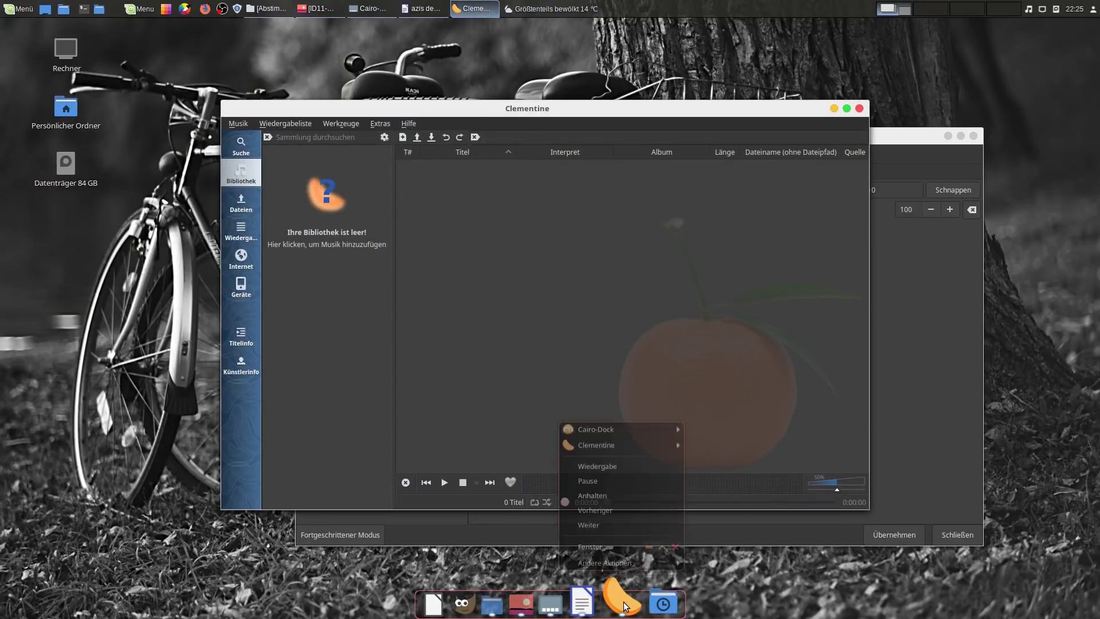
mouse_move(624, 439)
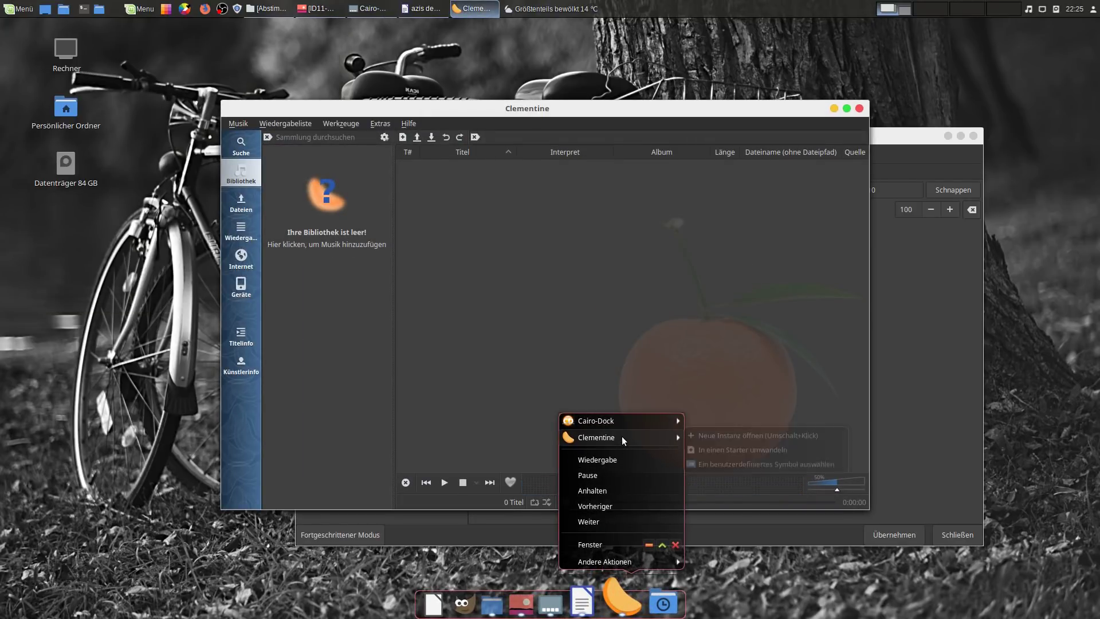
click(722, 453)
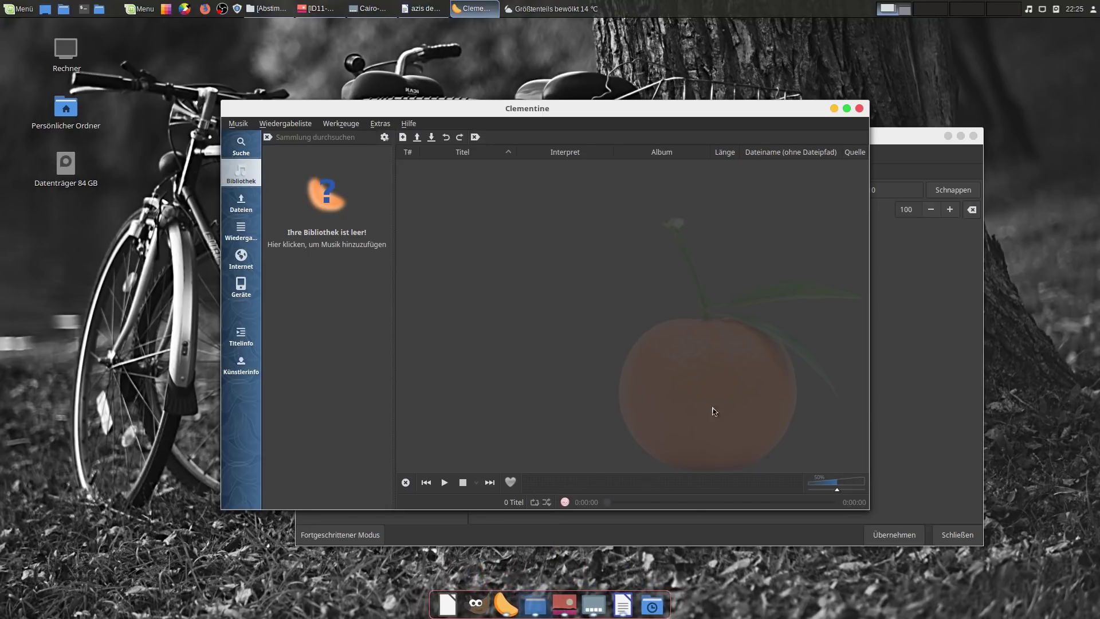
key(alt+F4)
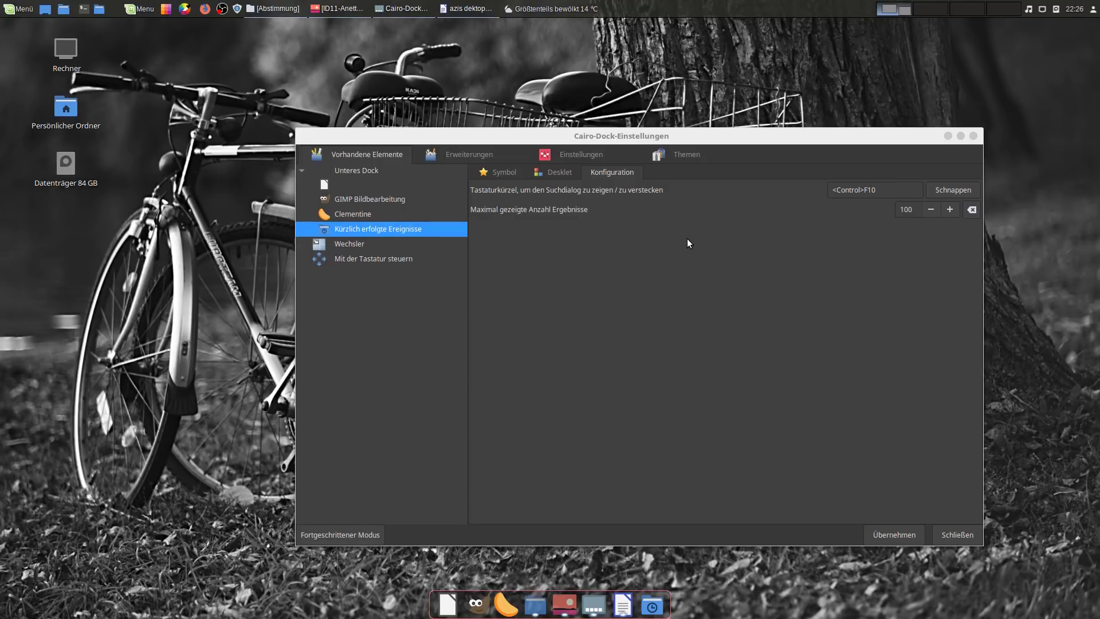
- Launch the Taschenrechner, convert its running dock icon into a permanent launcher, and close the calculator
key(super)
text(tasch)
key(Return)
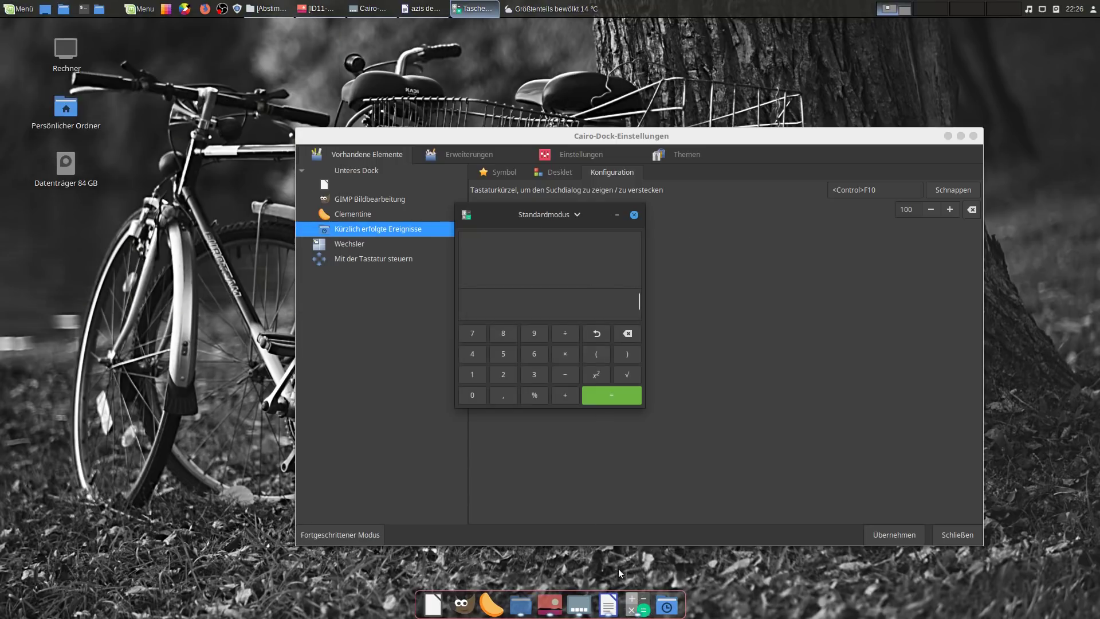
right_click(639, 599)
mouse_move(648, 526)
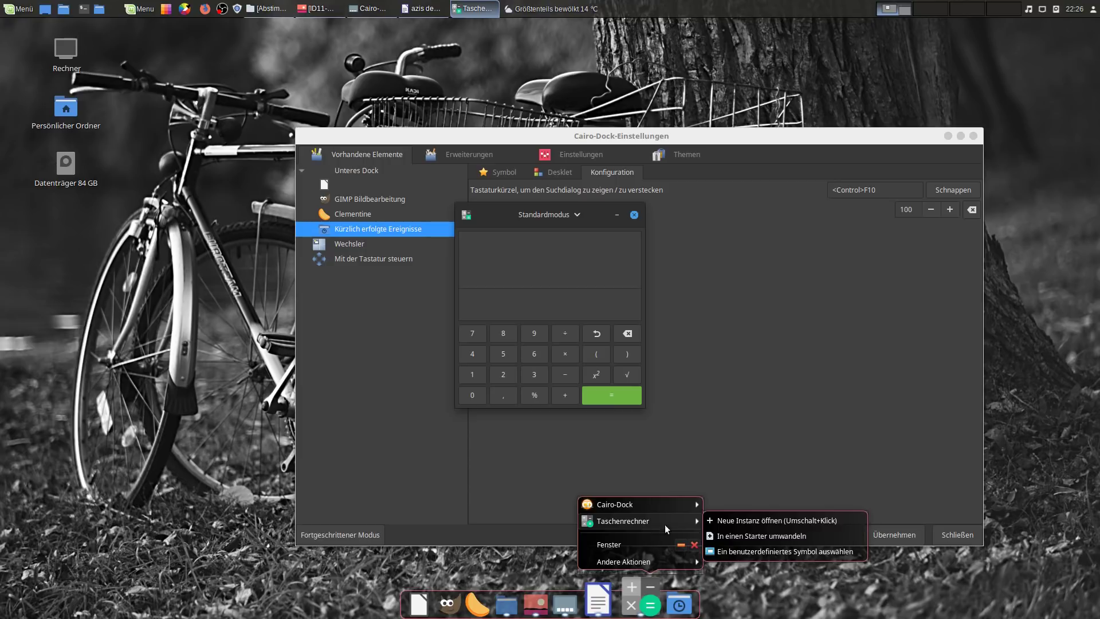
click(739, 536)
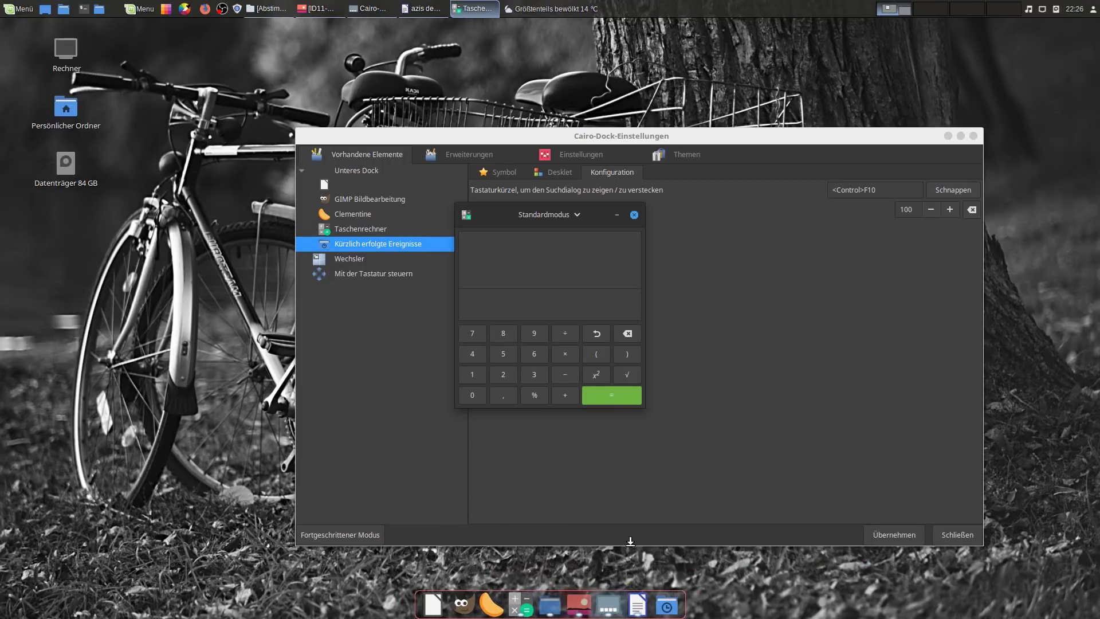
key(alt+F4)
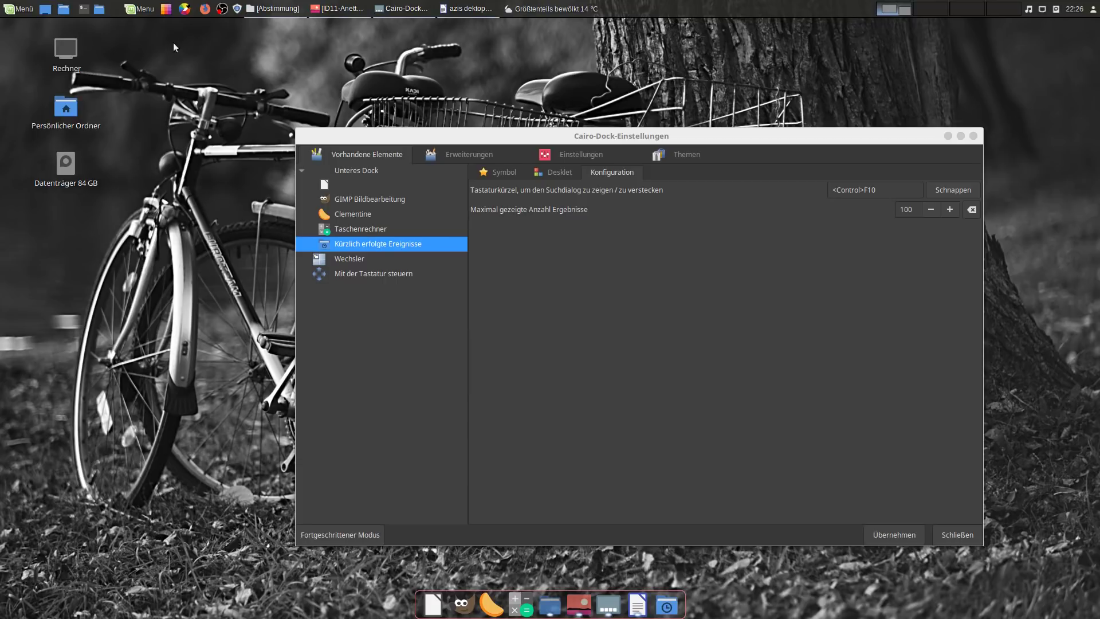
- Launch Firefox, convert its running dock icon into a permanent launcher, and close the browser window
click(205, 9)
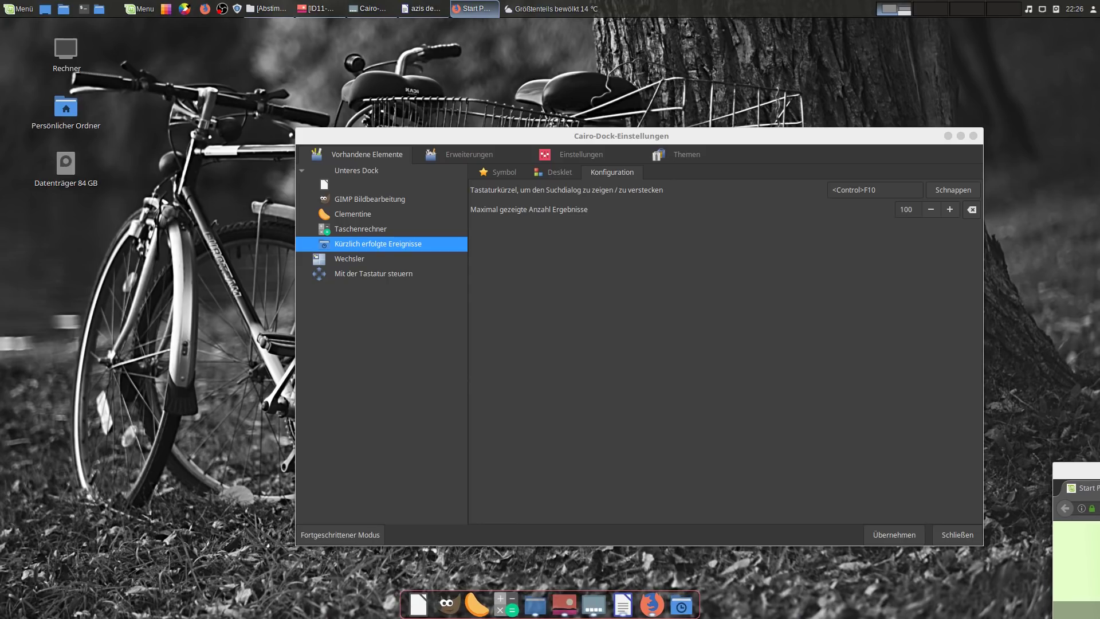
right_click(651, 599)
mouse_move(644, 477)
click(799, 492)
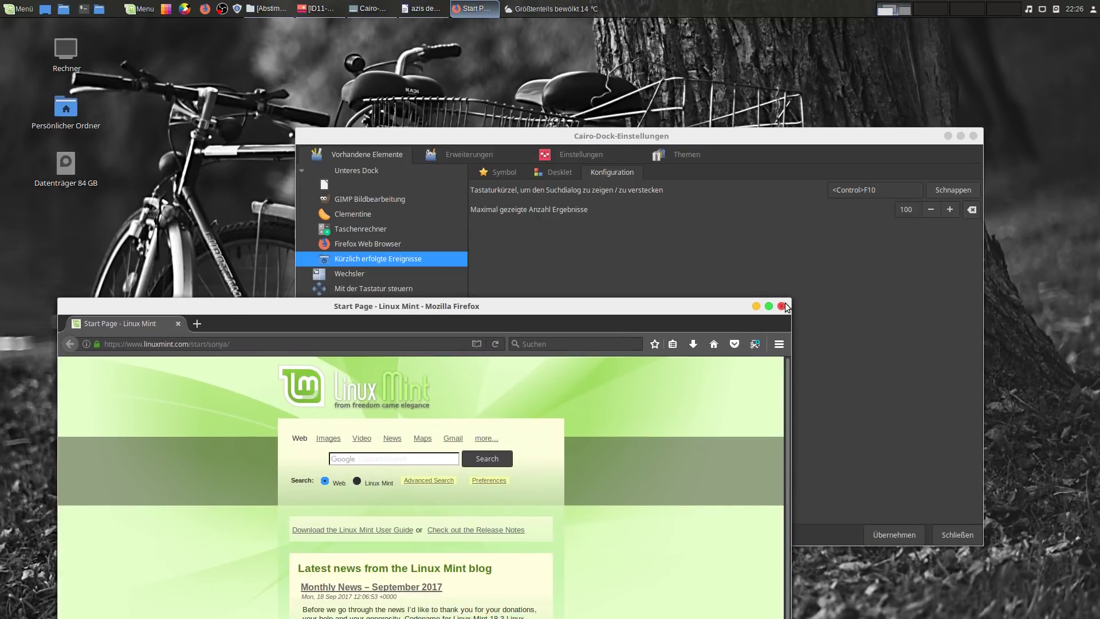
click(784, 306)
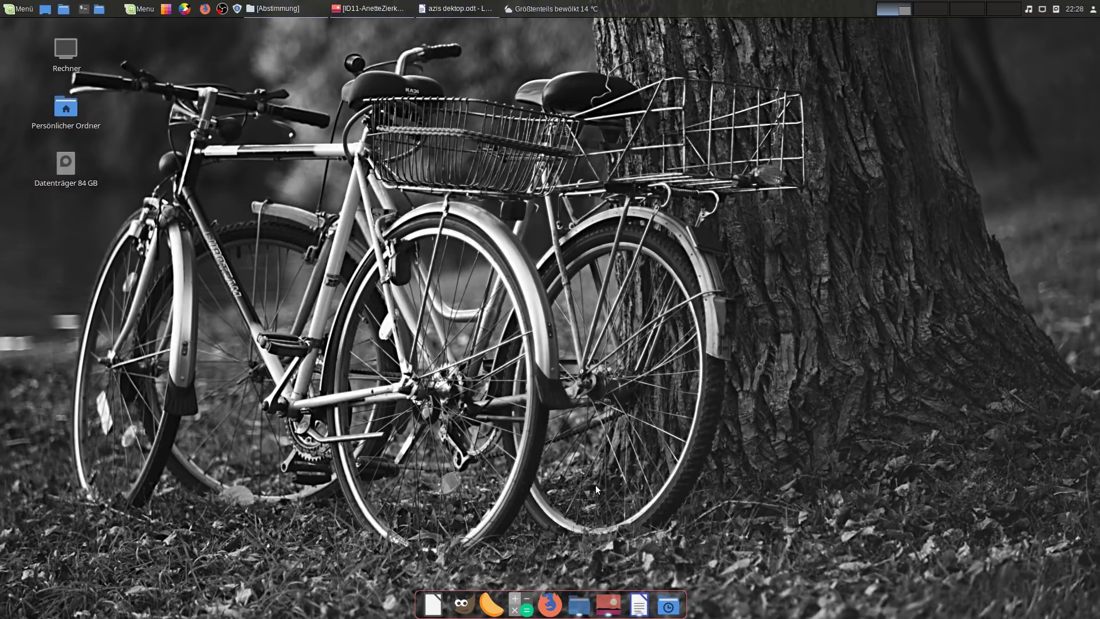
- Open the Cairo-Dock configuration and enable the Verlauf der Zwischenablage applet among the extensions
right_click(622, 605)
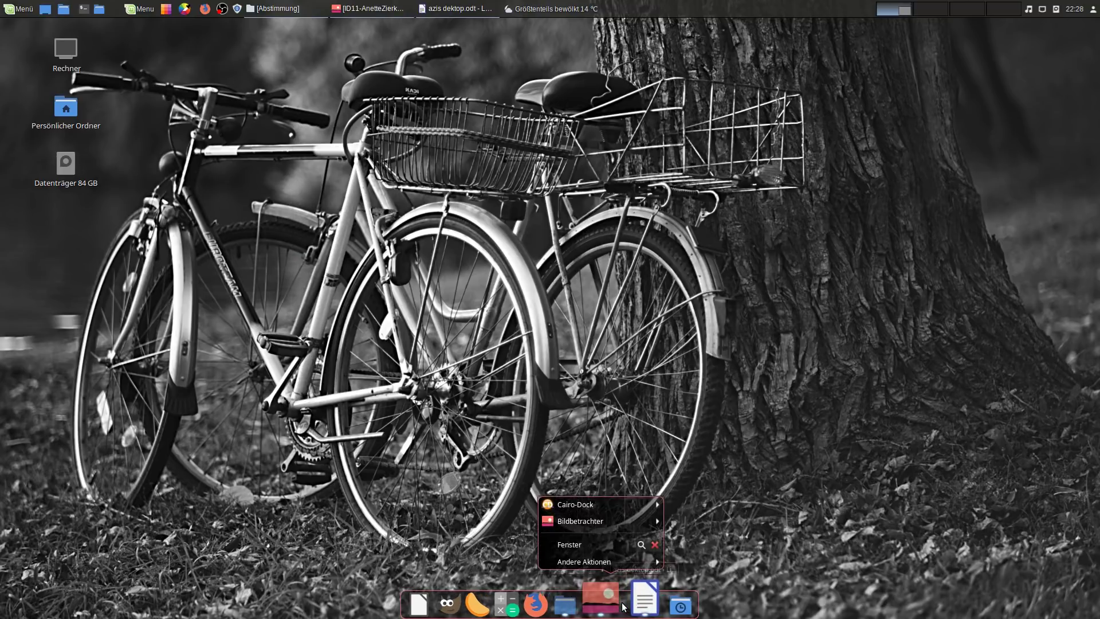
mouse_move(593, 503)
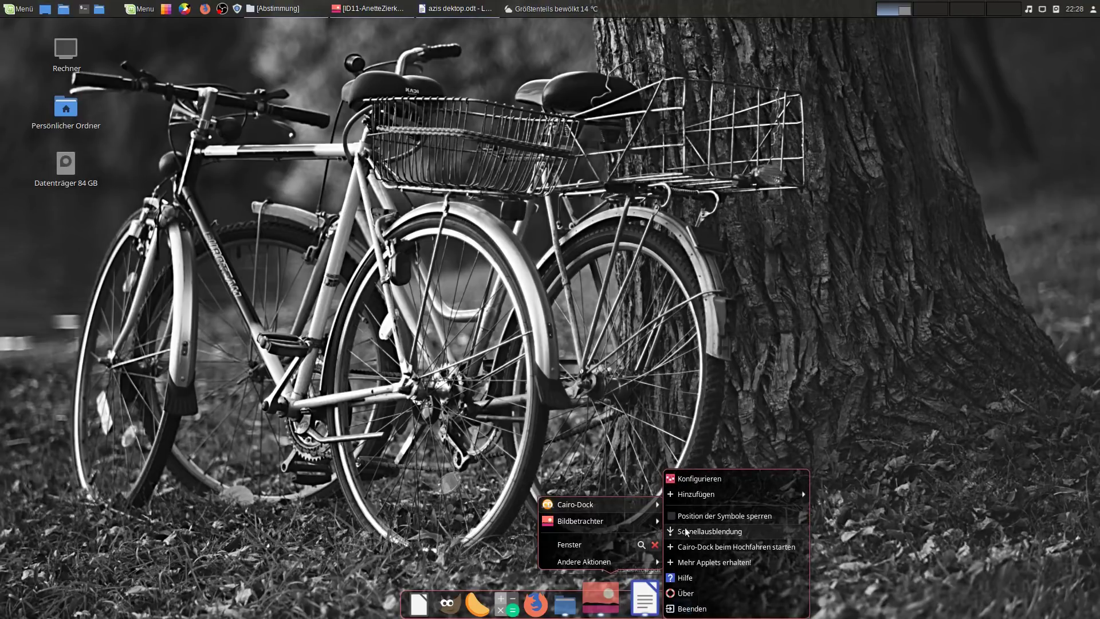
click(685, 479)
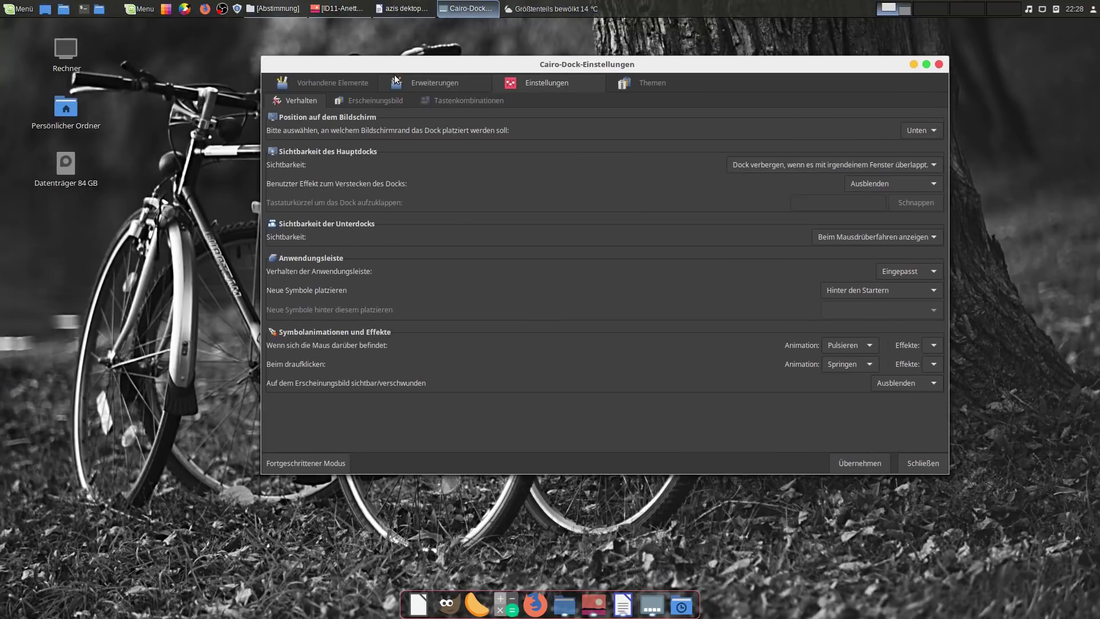
click(404, 79)
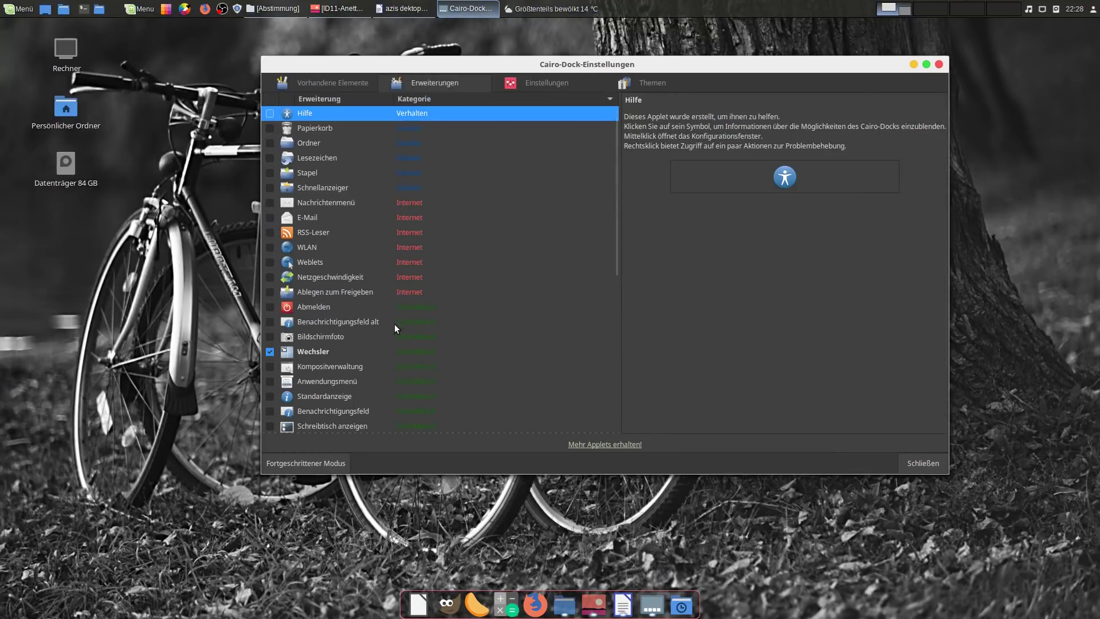
scroll(384, 300, down, 5)
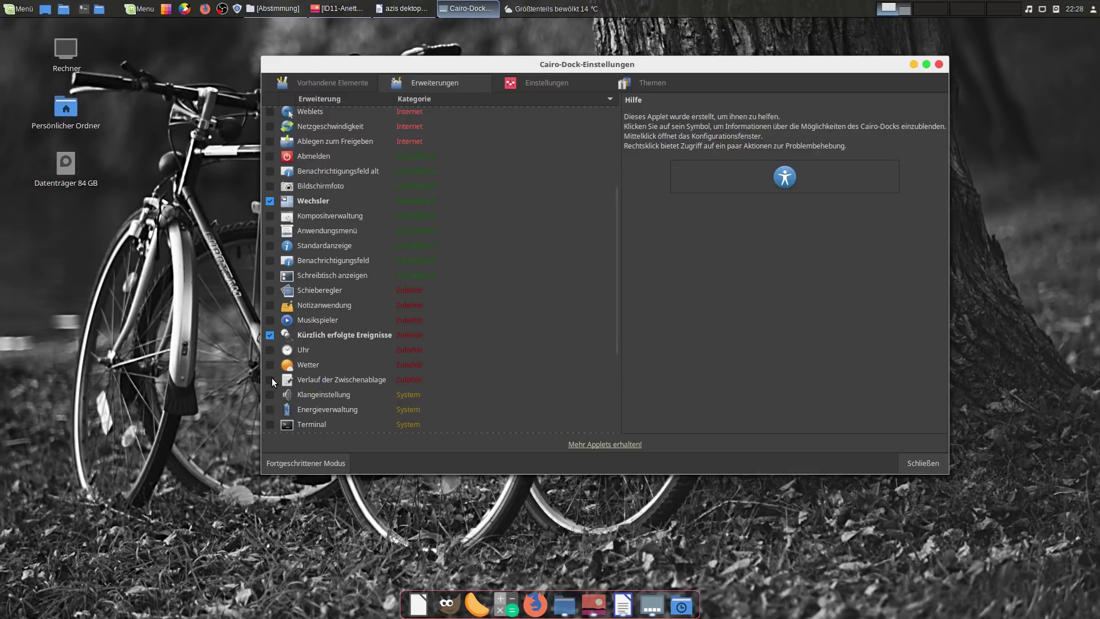
click(270, 379)
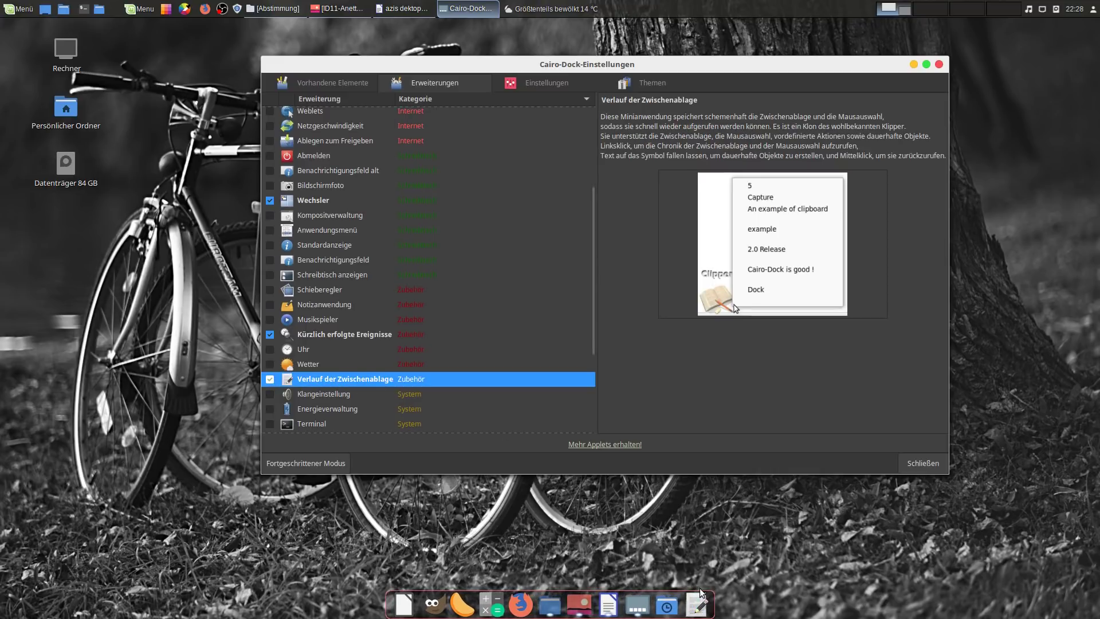
- Reposition the Verlauf der Zwischenablage applet directly after Firefox in the dock
right_click(702, 607)
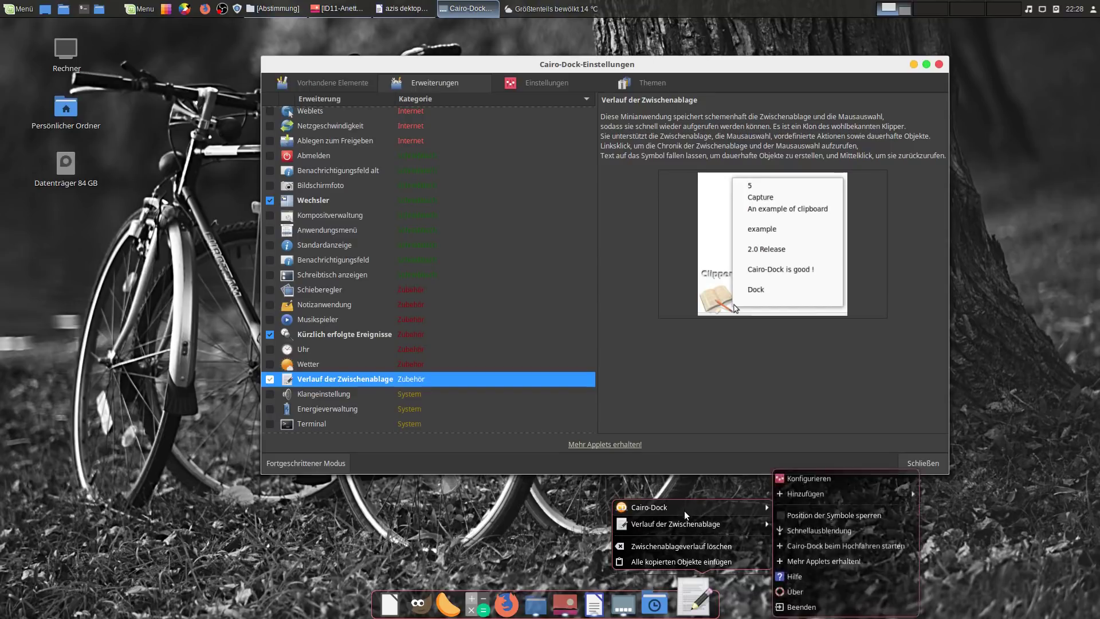
click(798, 497)
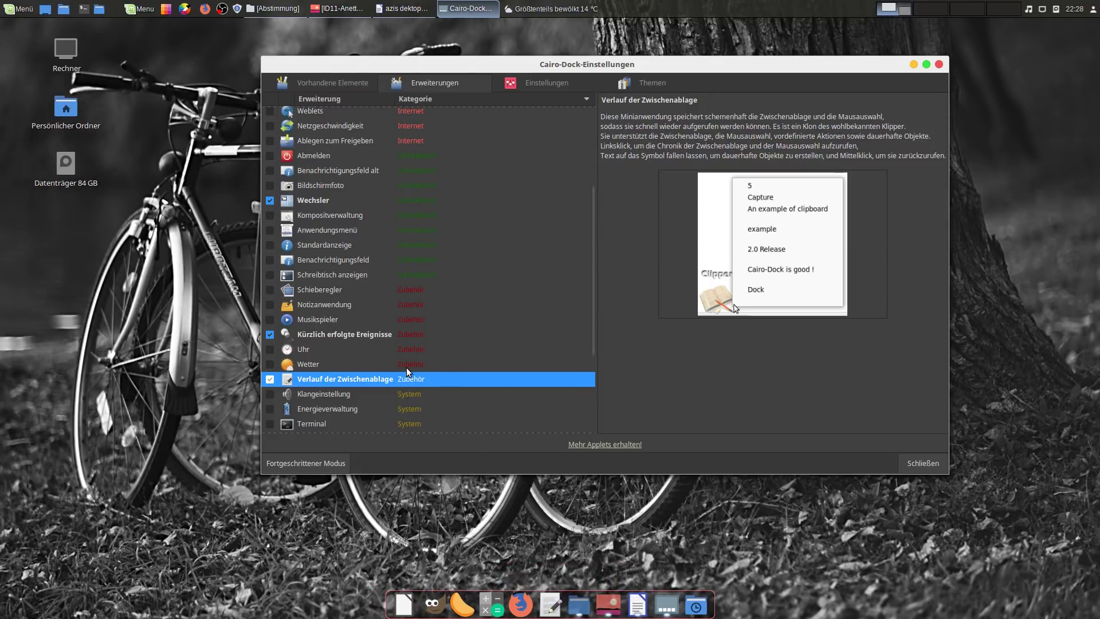
- Launch the file manager and convert its running dock icon, Dateien, into a permanent launcher
click(99, 8)
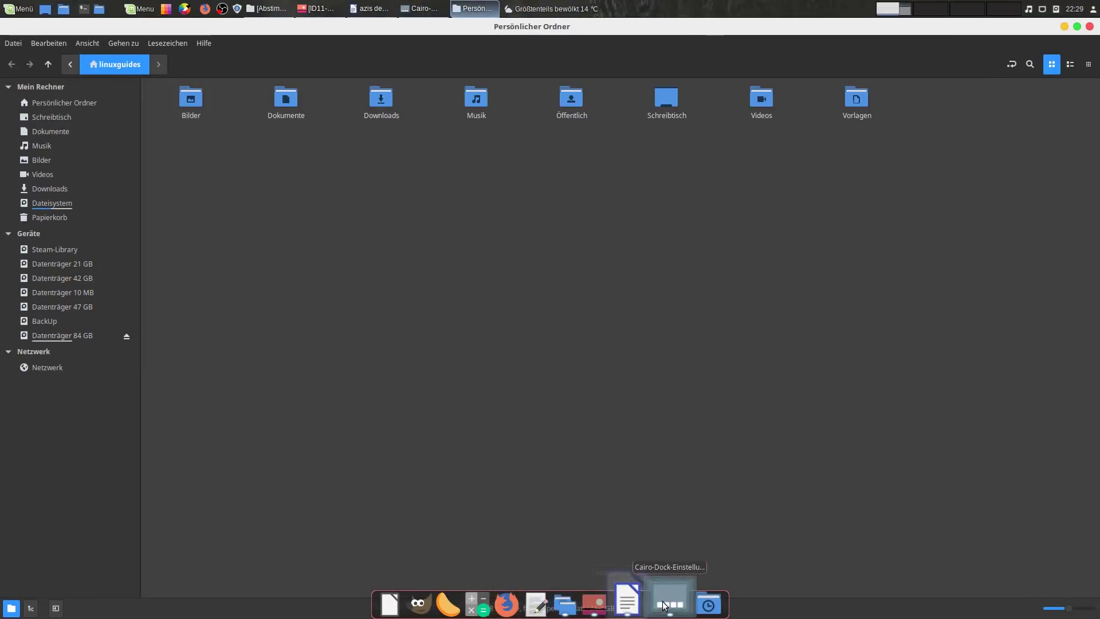
right_click(573, 602)
mouse_move(569, 462)
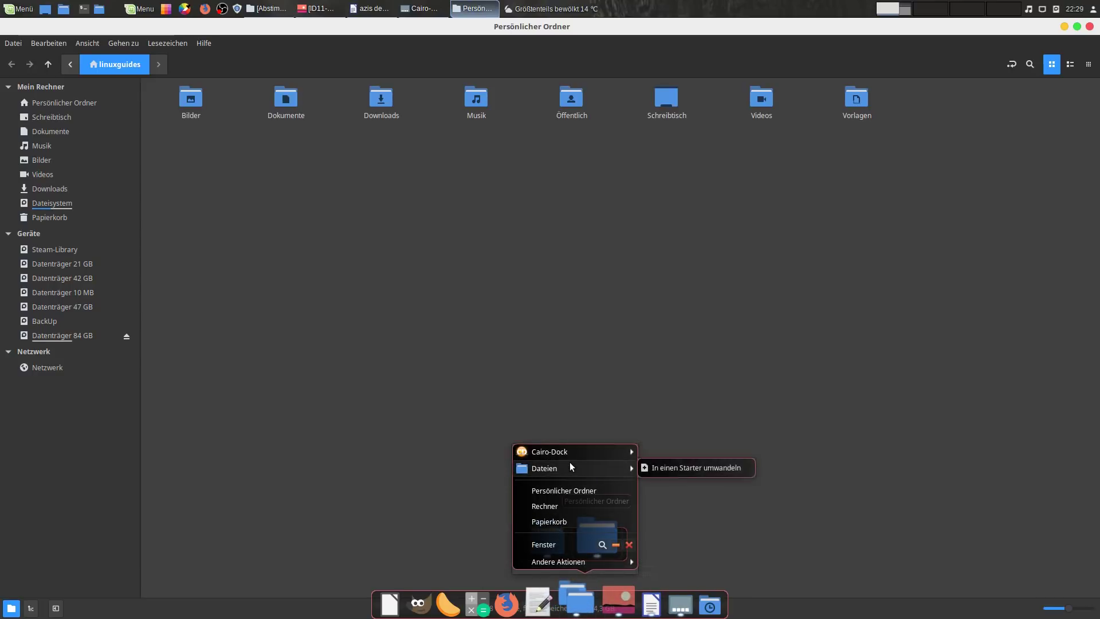
click(643, 468)
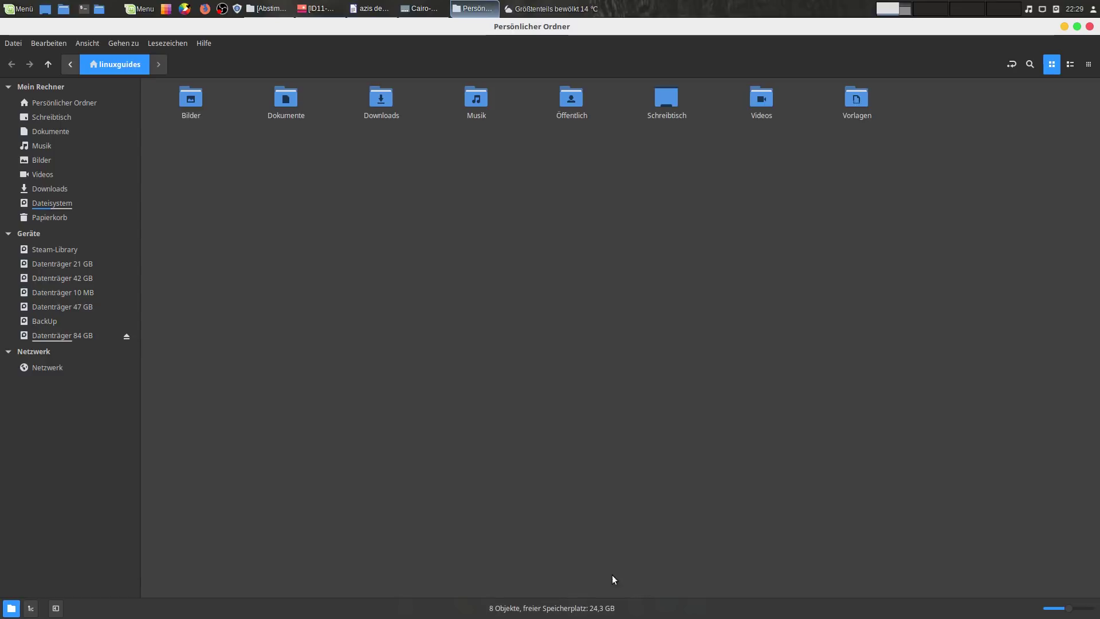
- Place the Dateien launcher after the clipboard applet in the dock, followed by the Kürzlich erfolgte Ereignisse applet
mouse_move(551, 604)
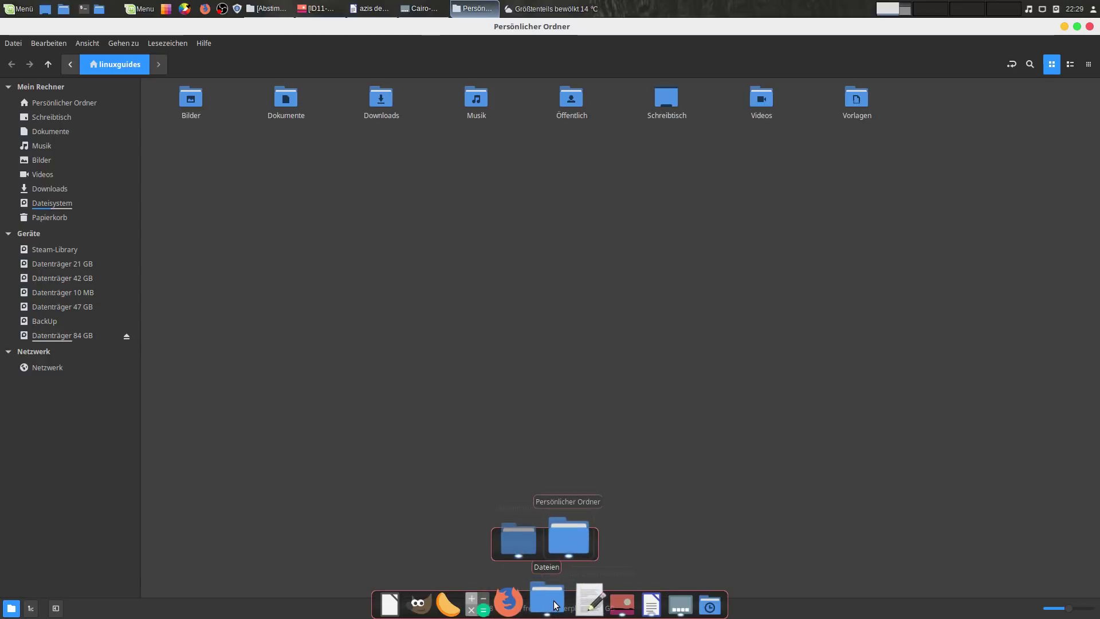
drag(552, 605, 587, 606)
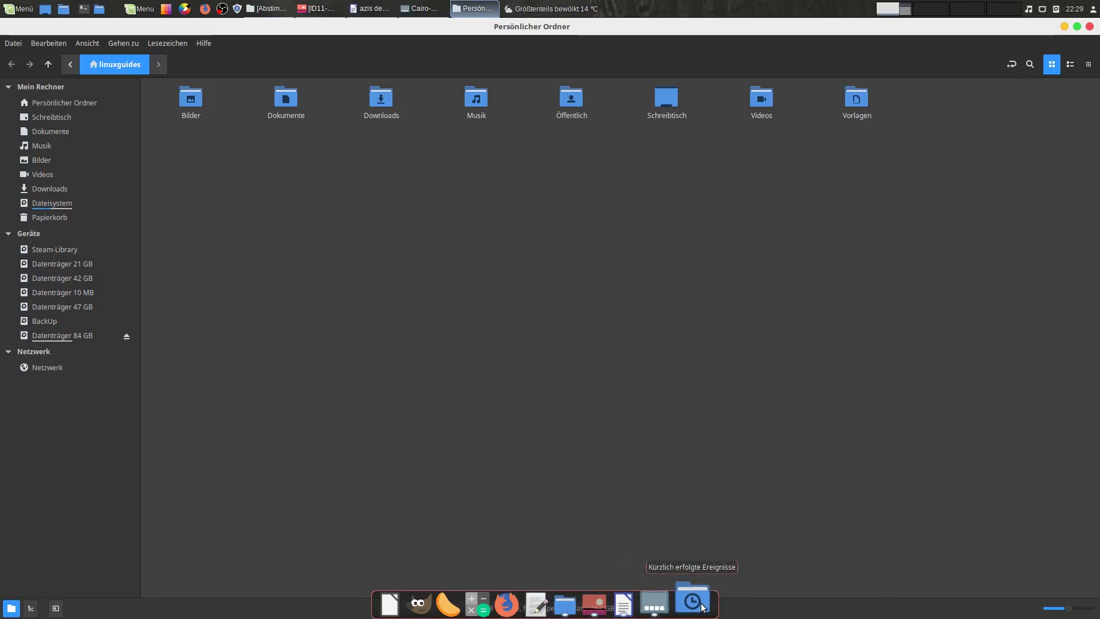
drag(703, 607, 608, 600)
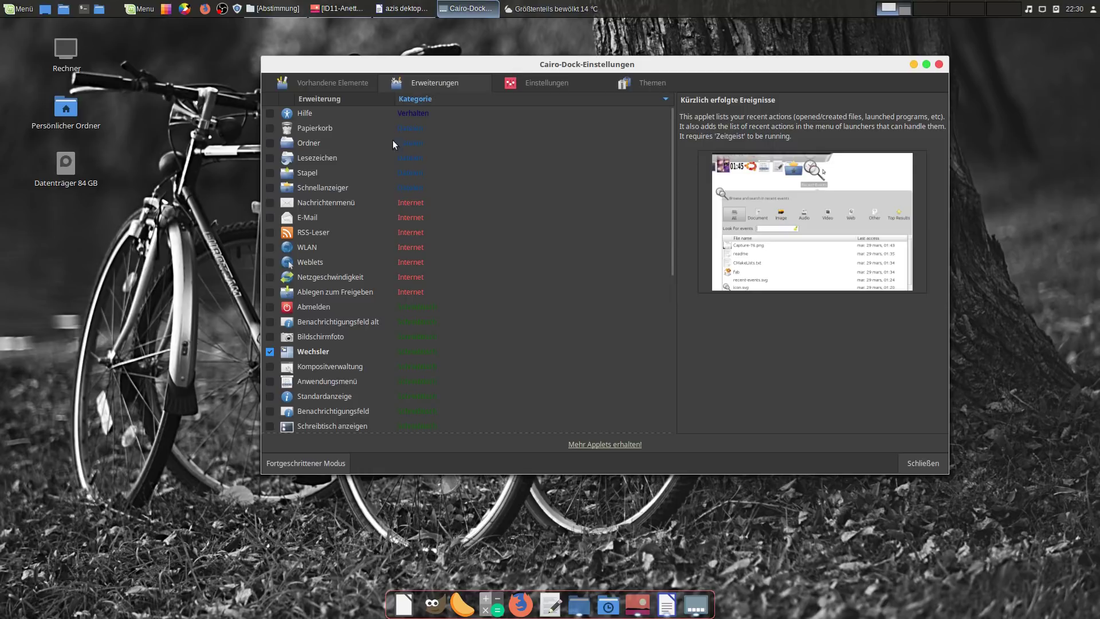
- Enable the Stapel and Papierkorb applets among the Cairo-Dock extensions and close the settings window
click(271, 173)
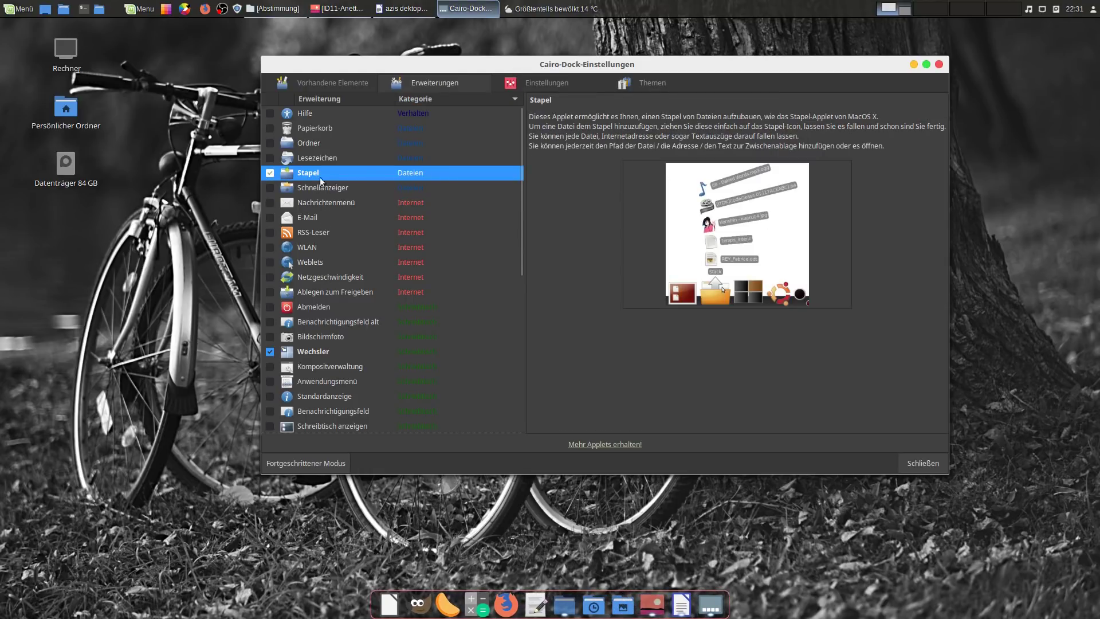
click(273, 128)
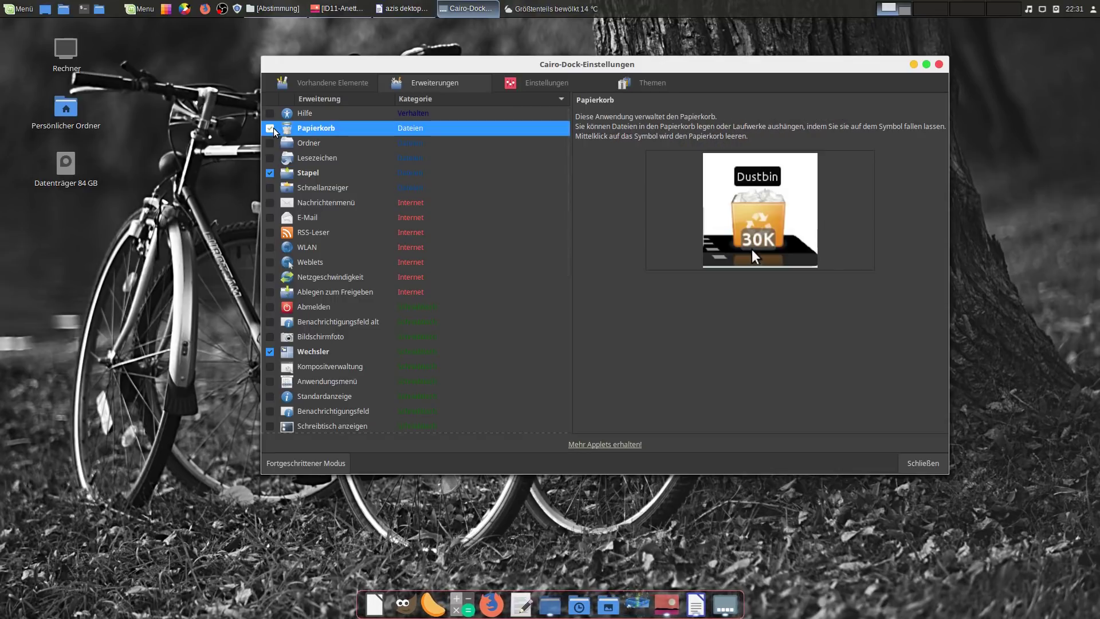
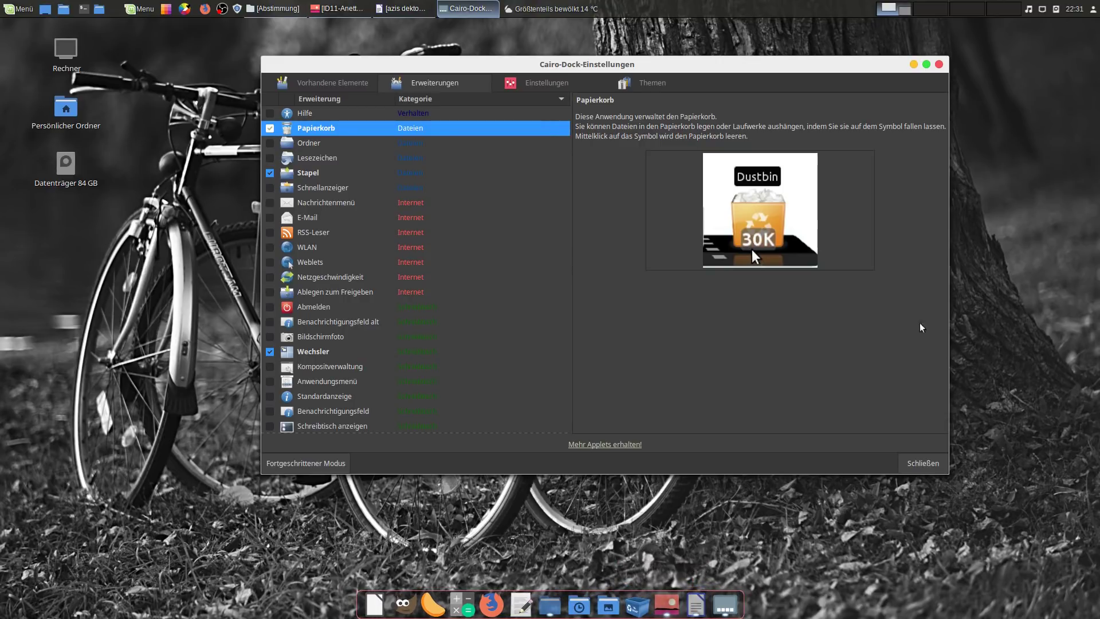
right_click(654, 581)
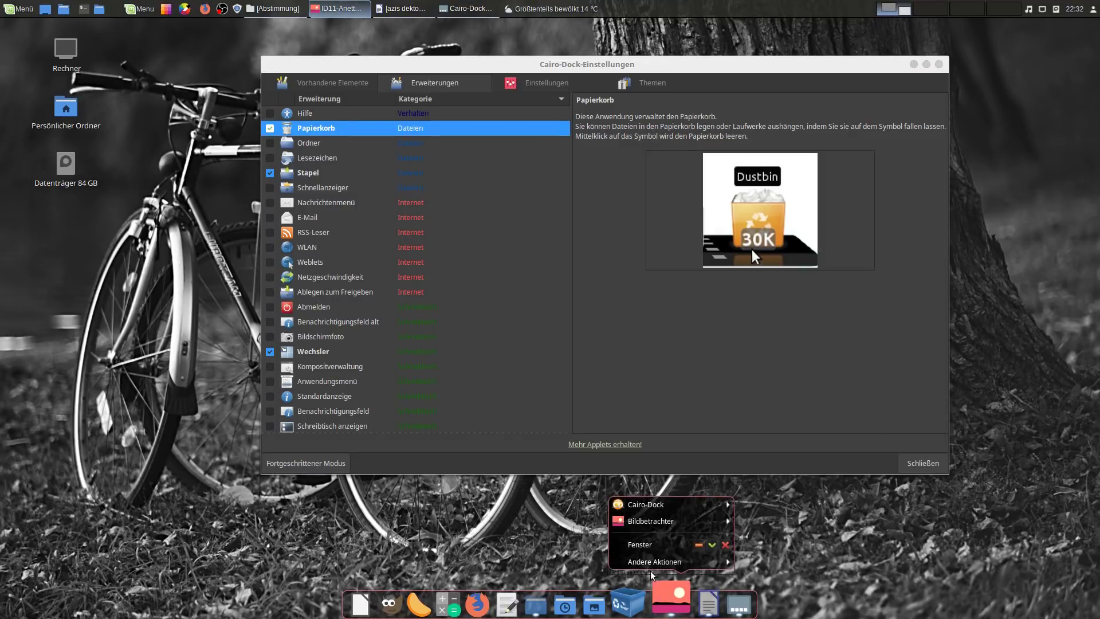
click(539, 518)
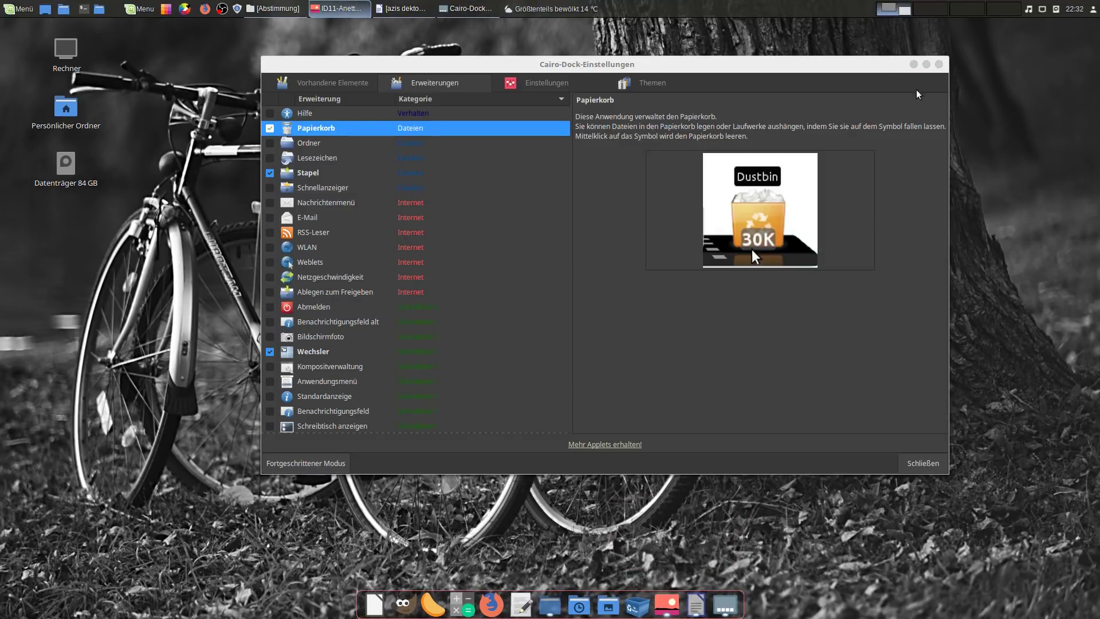
click(939, 64)
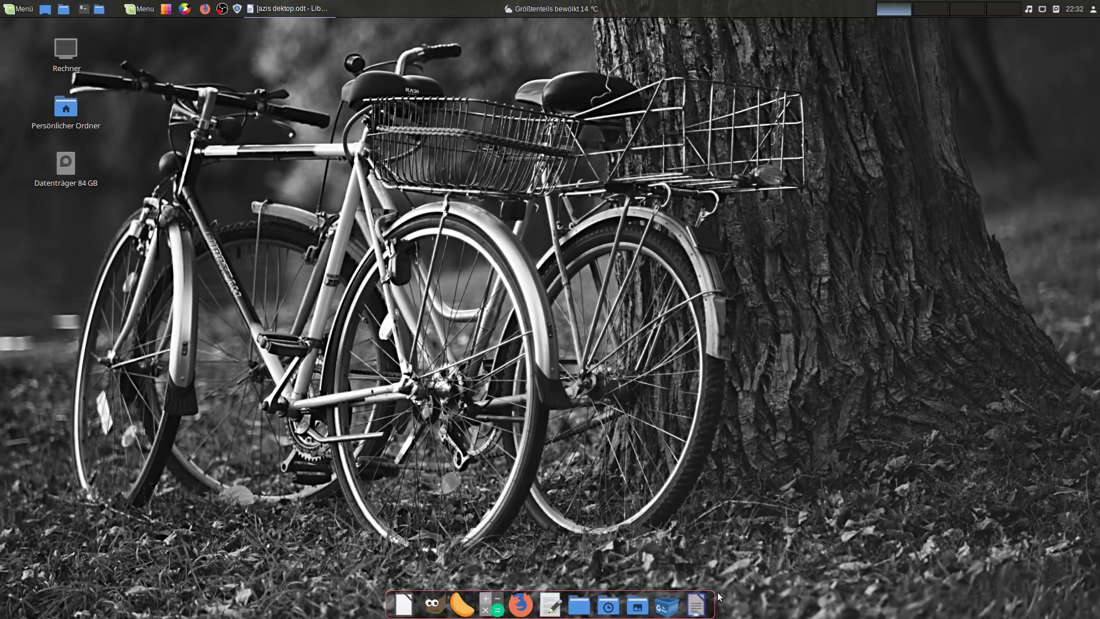
- Move the running Writer icon to the front of the dock, and briefly launch and close Medienwiedergabe
drag(696, 603, 401, 590)
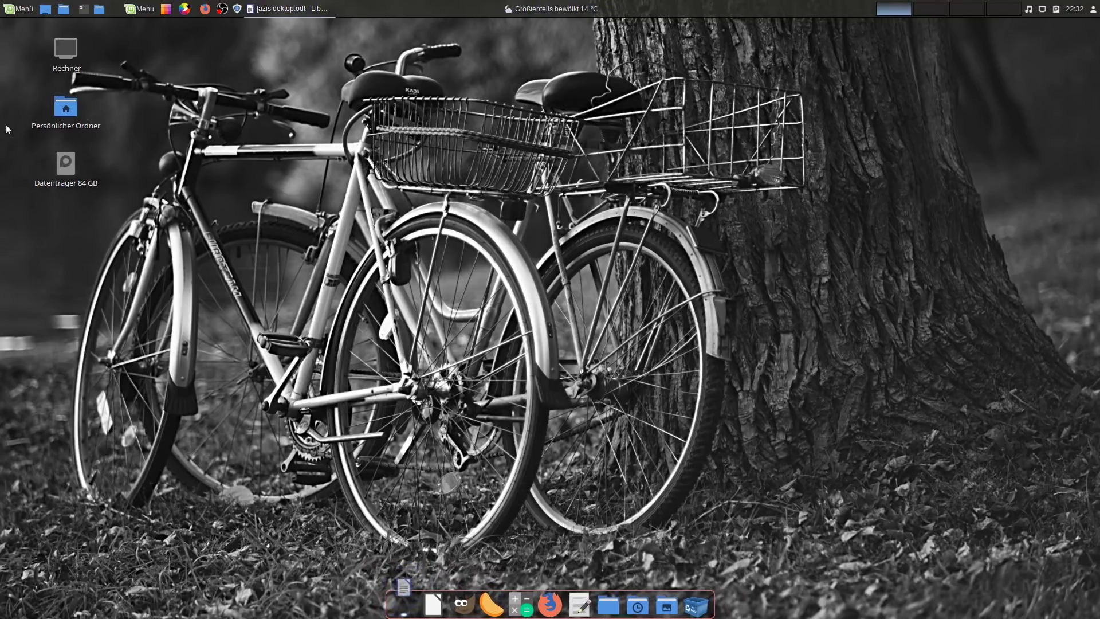
click(20, 8)
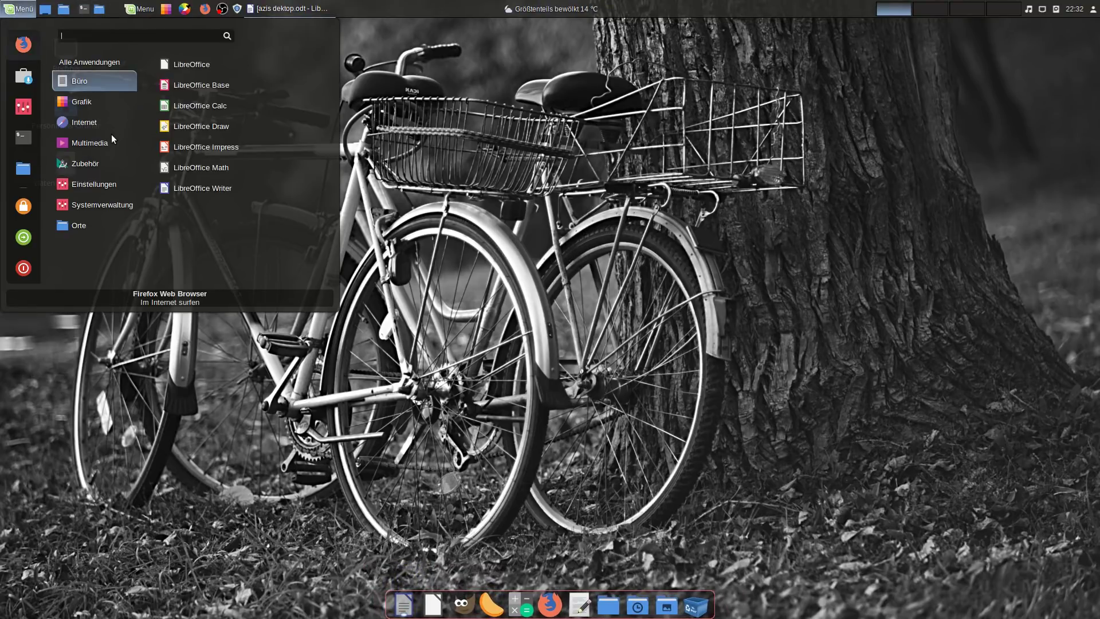
mouse_move(113, 141)
click(201, 106)
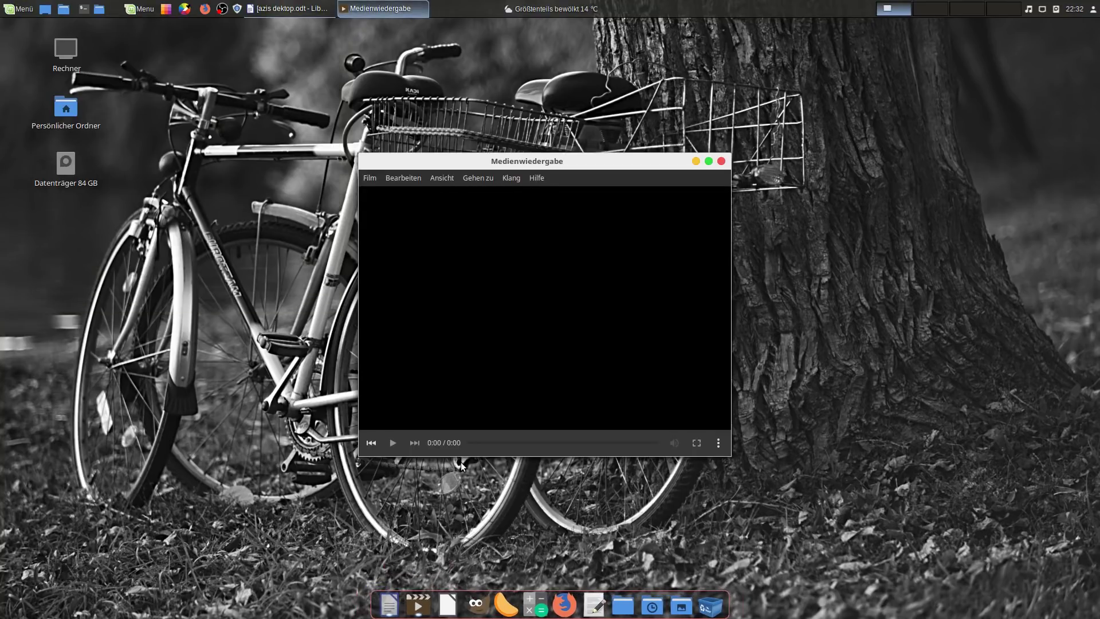
click(722, 161)
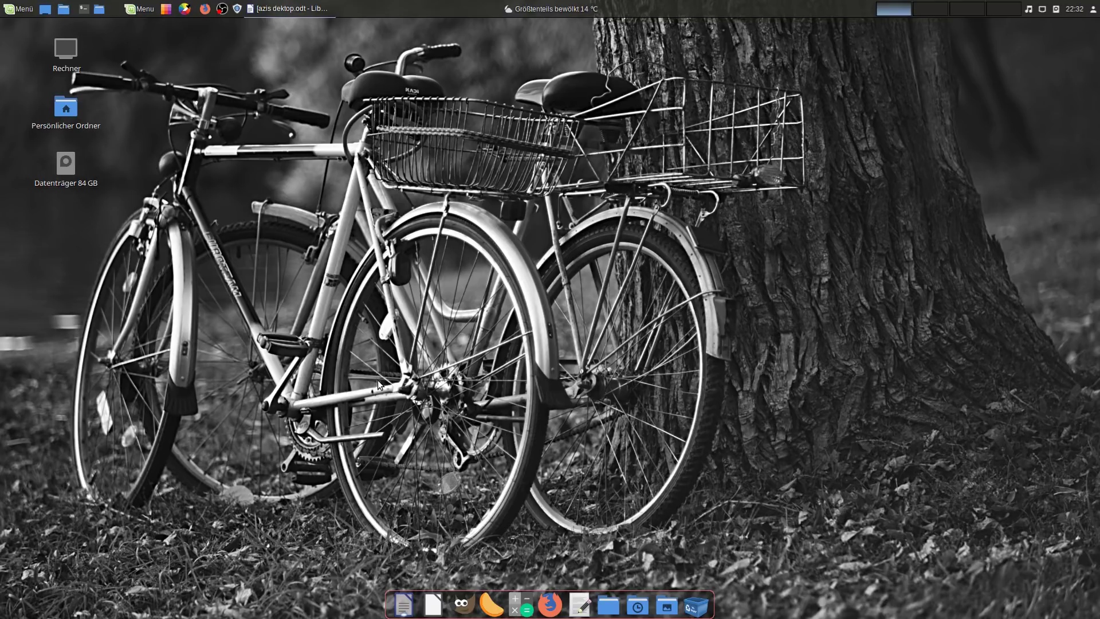
- Review the desktop setup notes in the Writer document azis dektop.odt and return to the empty desktop
right_click(403, 602)
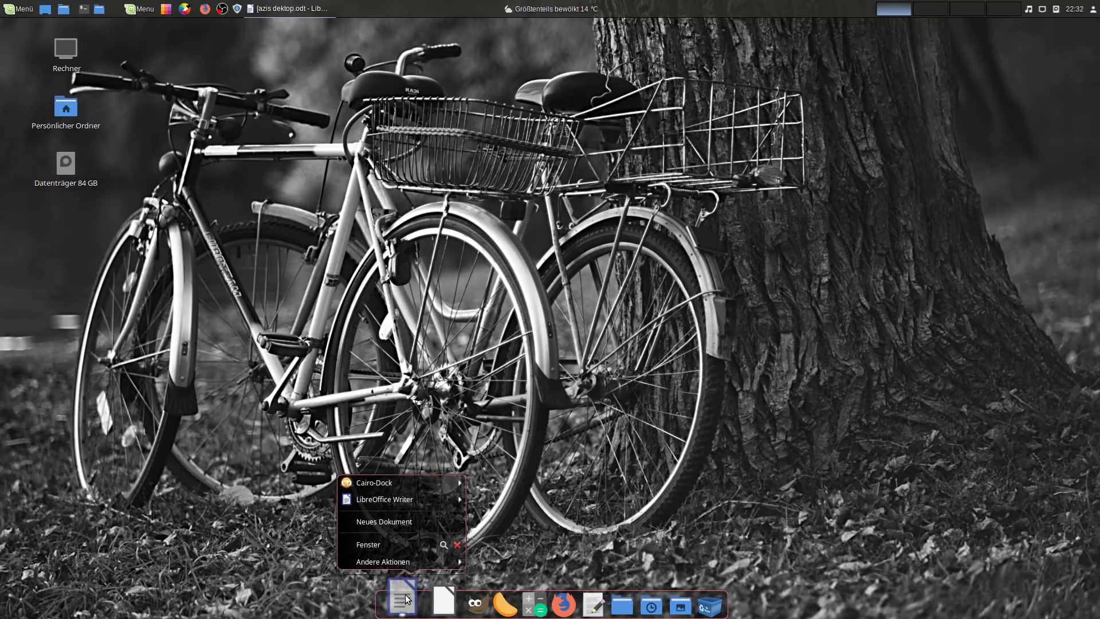
click(507, 448)
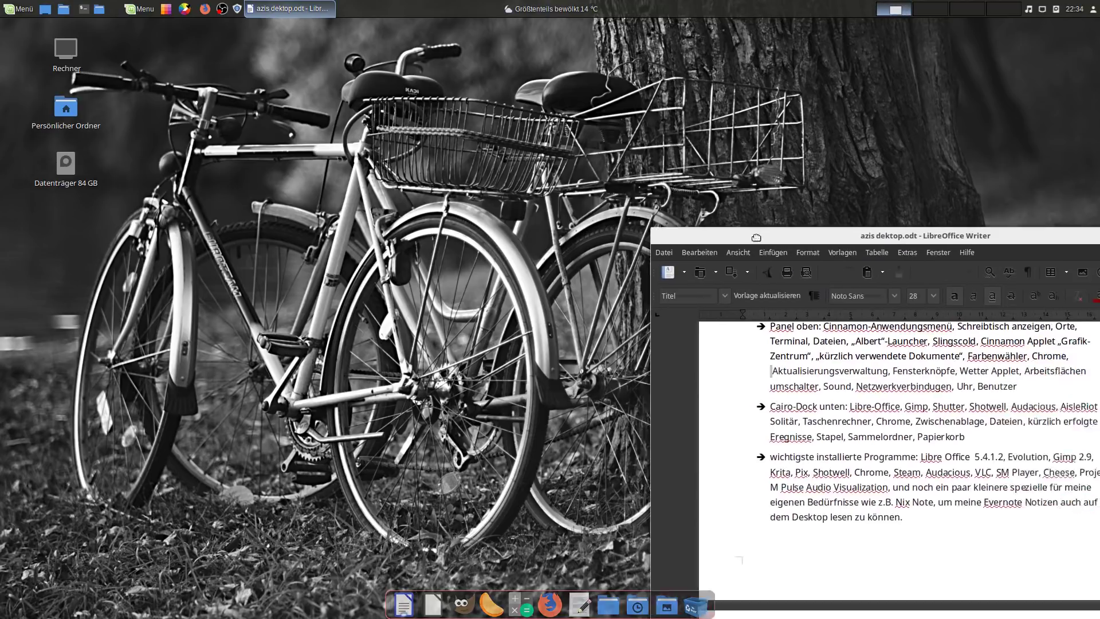
scroll(565, 366, up, 10)
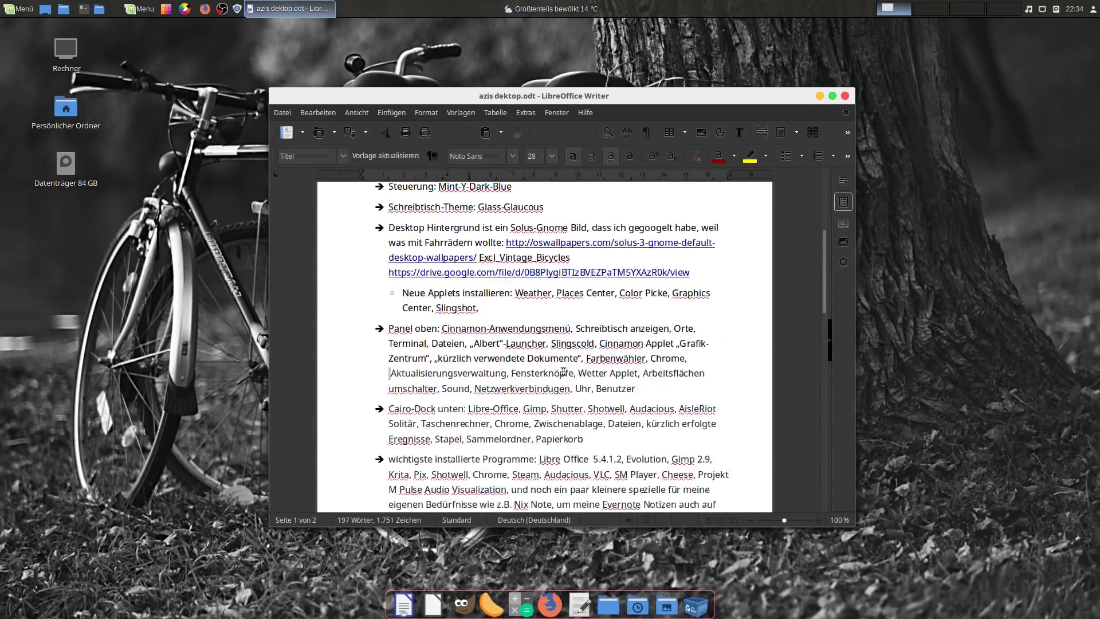
scroll(556, 367, down, 6)
scroll(551, 365, up, 8)
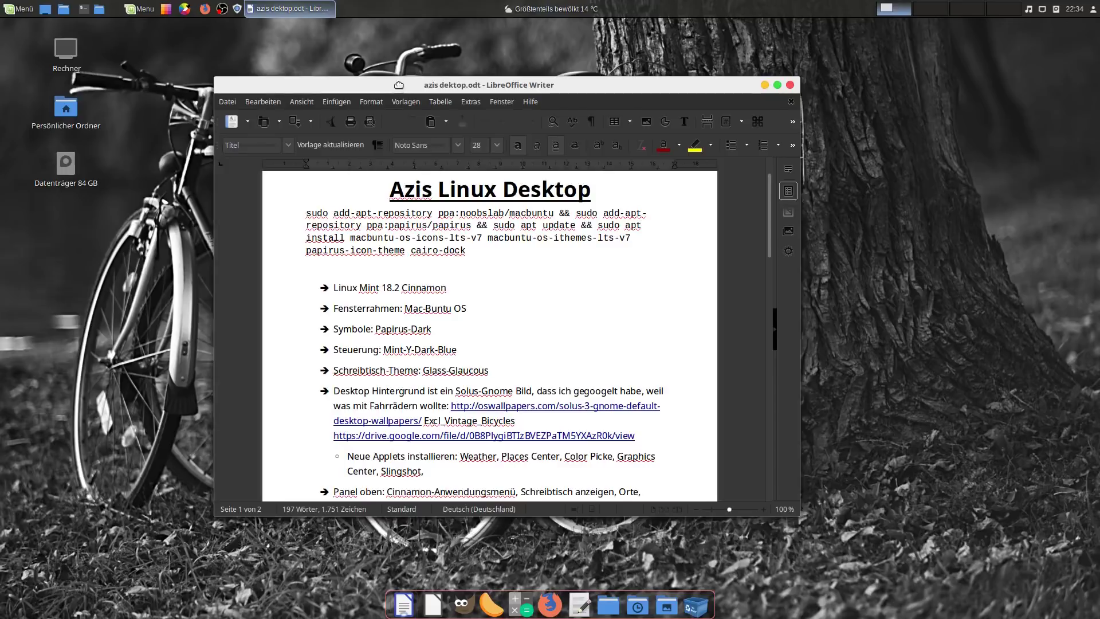
key(super+d)
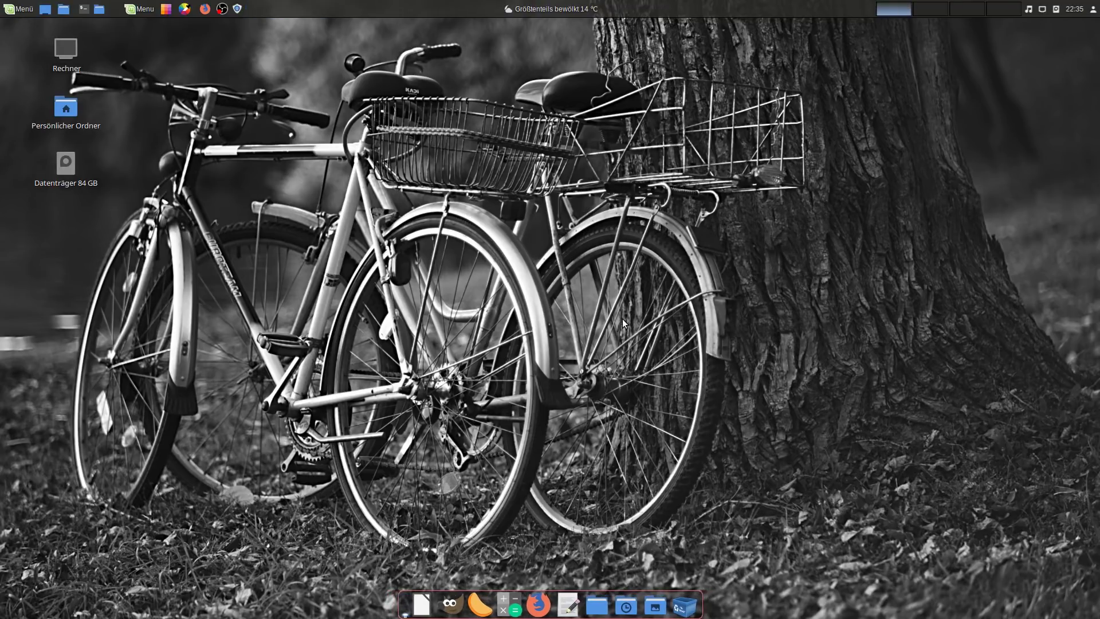
- Turn off the Rechner, Persönlicher Ordner and Eingehängte Datenträger desktop icons in the desktop settings and close them
drag(141, 246, 30, 43)
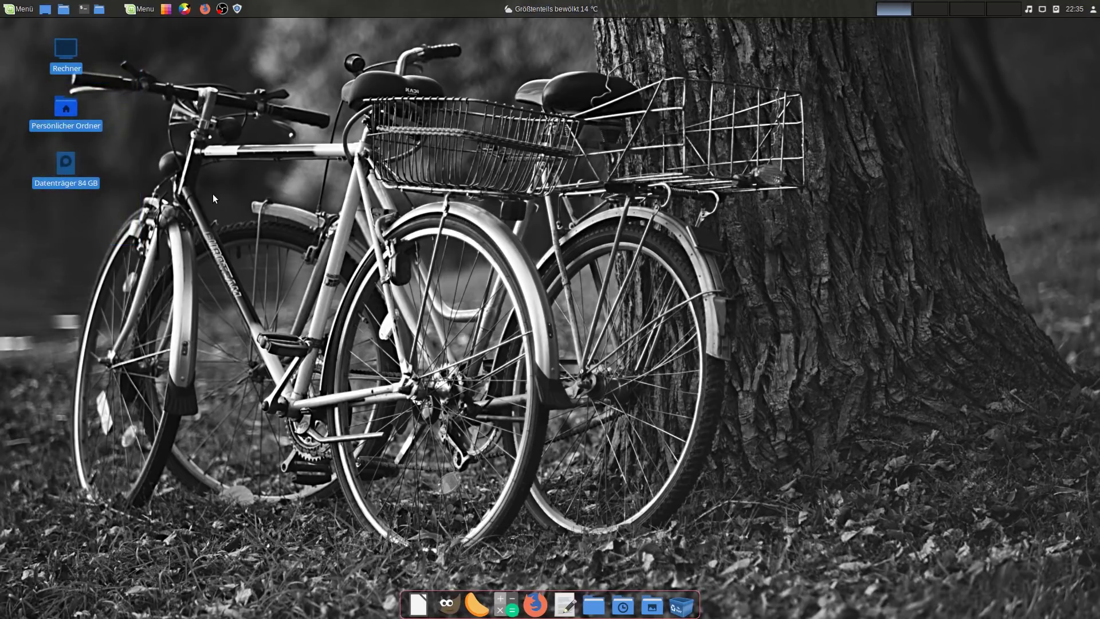
right_click(306, 137)
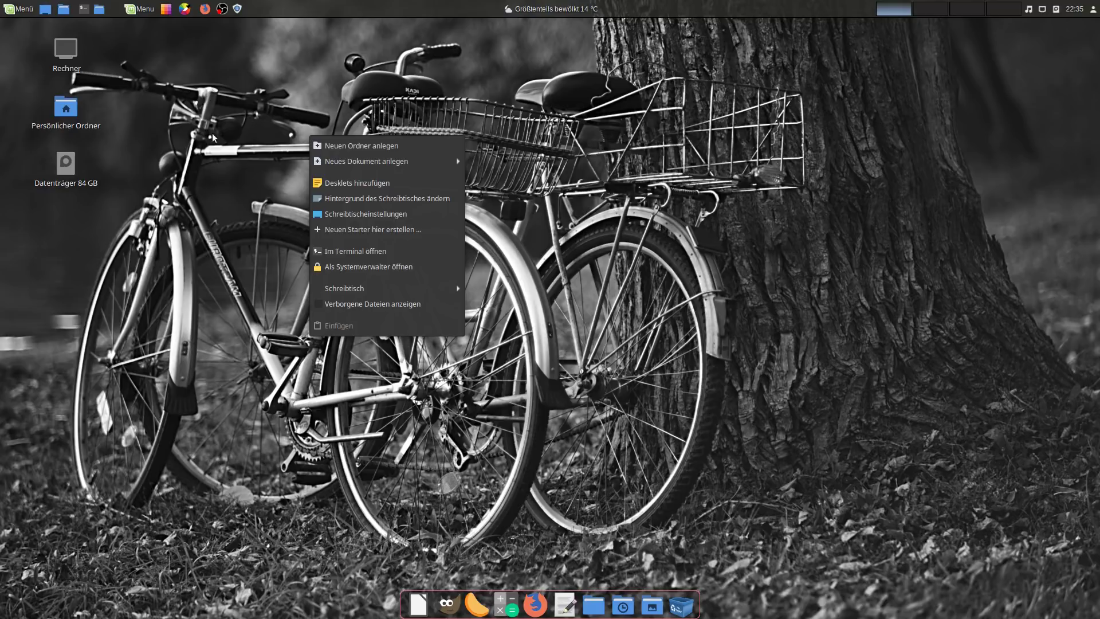
click(127, 162)
right_click(258, 105)
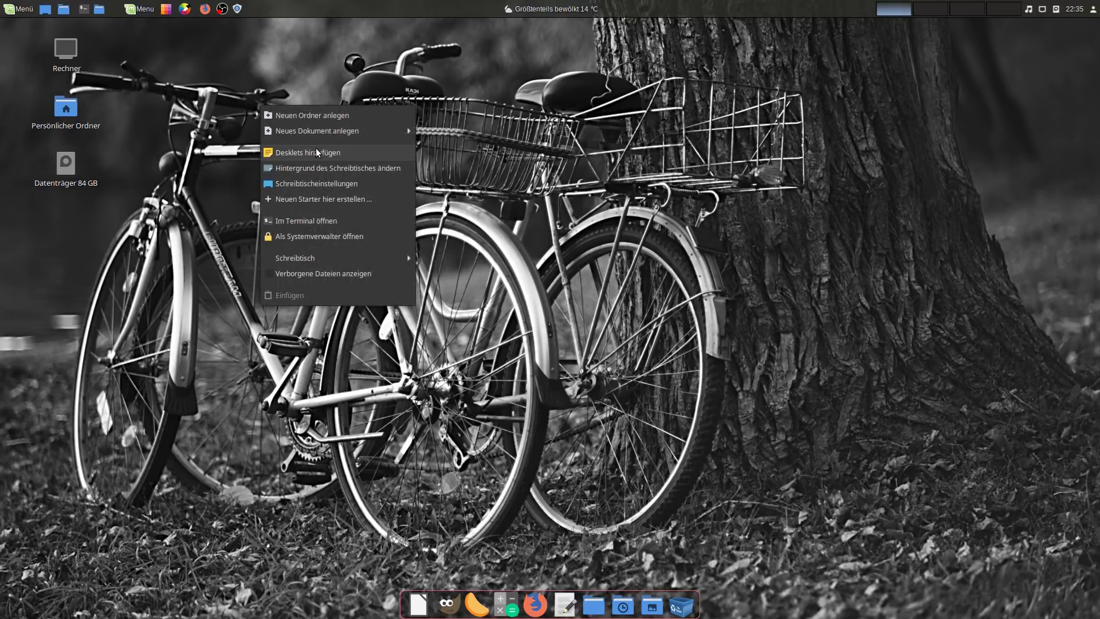
click(305, 183)
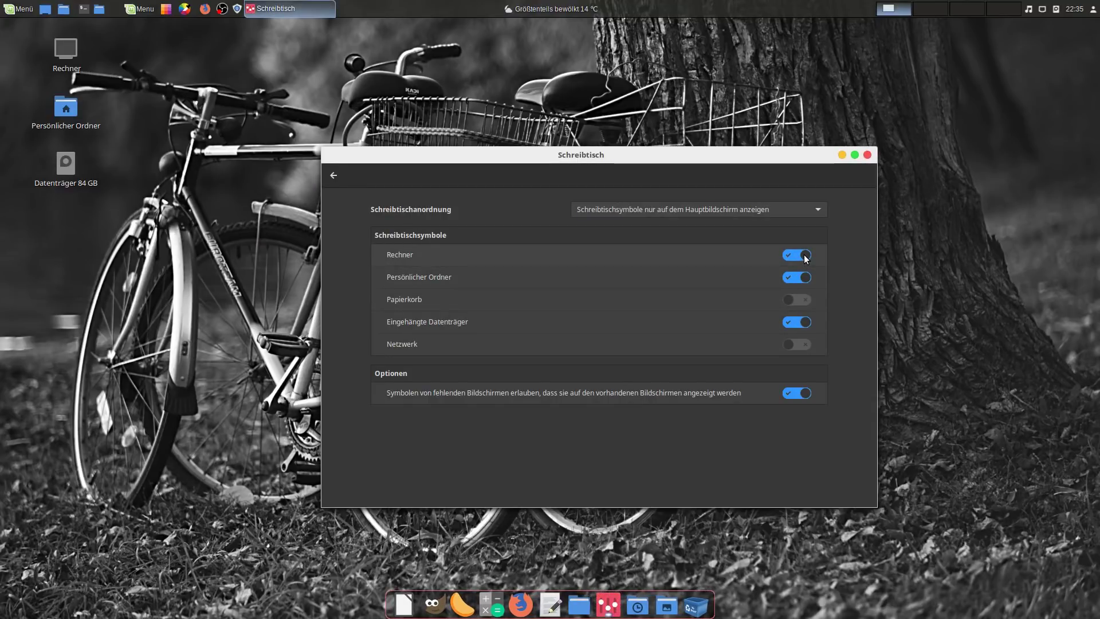
click(804, 256)
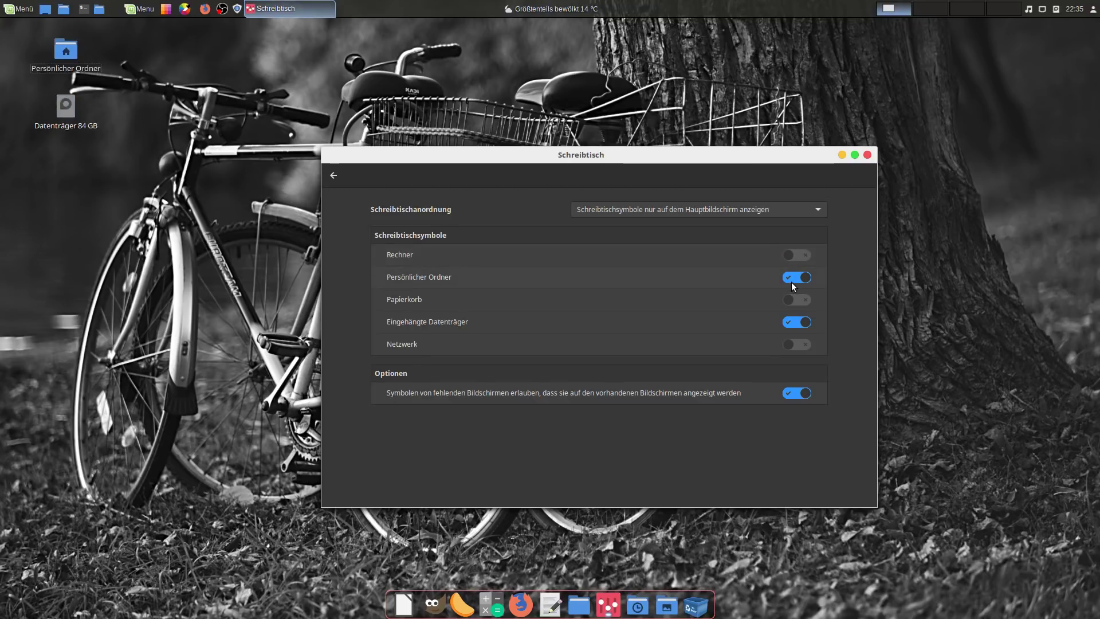
click(793, 283)
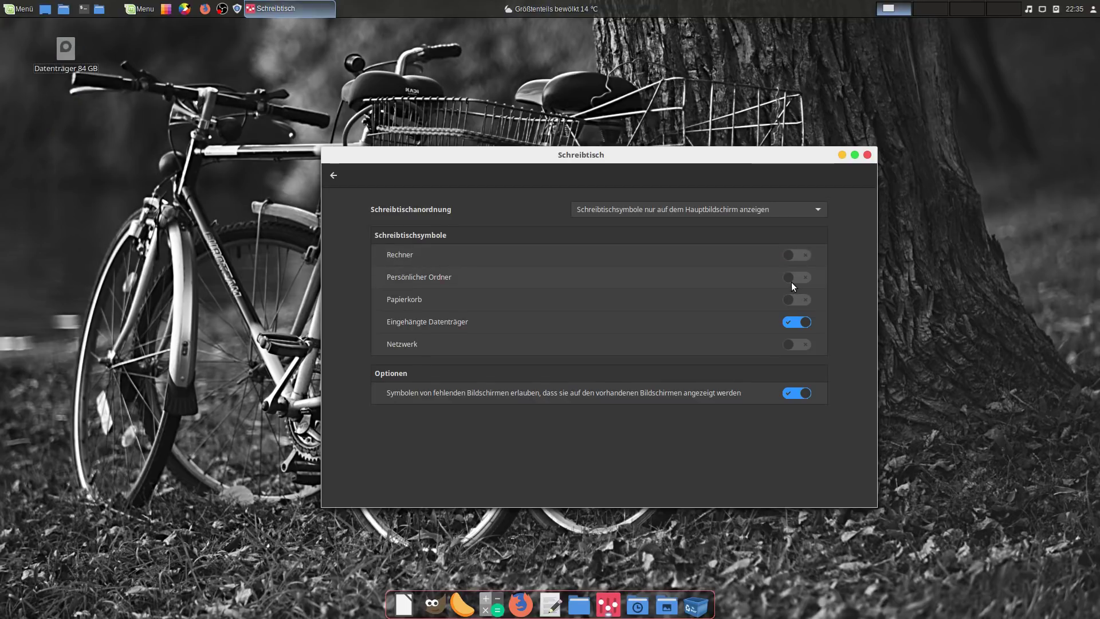
click(809, 325)
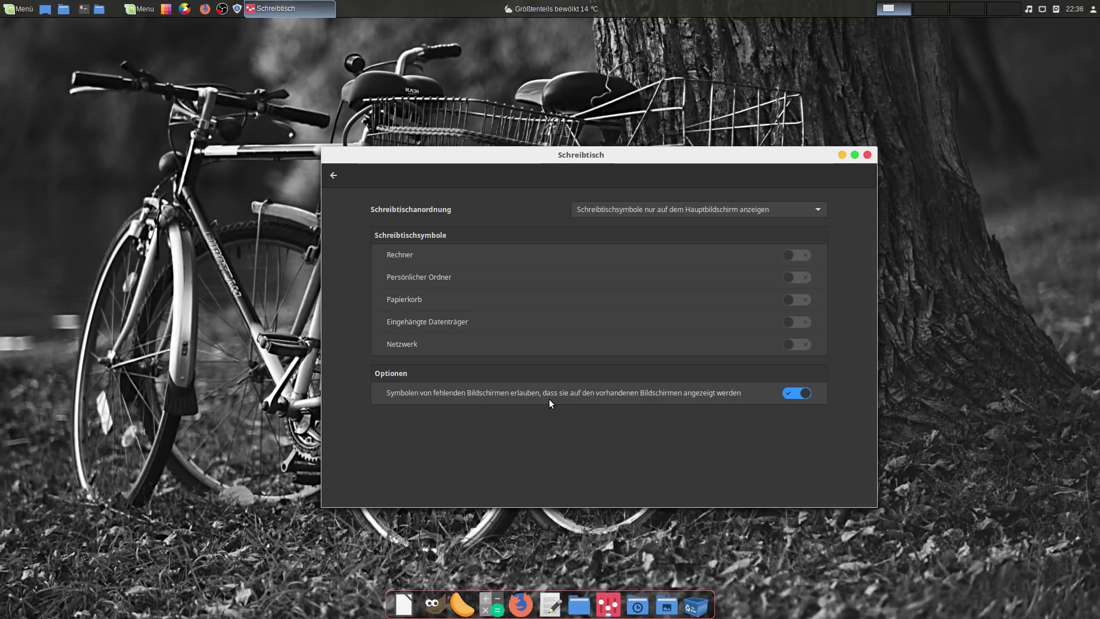
click(869, 154)
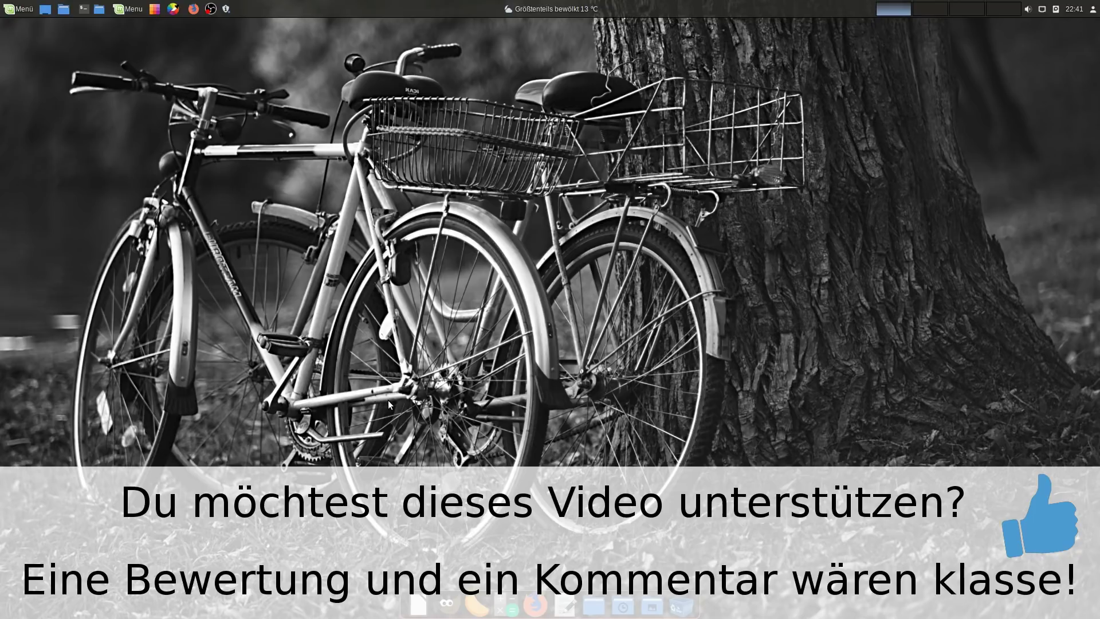
- Add Cairo-Dock to the Startprogramme so it launches at login, and close the window
click(1, 14)
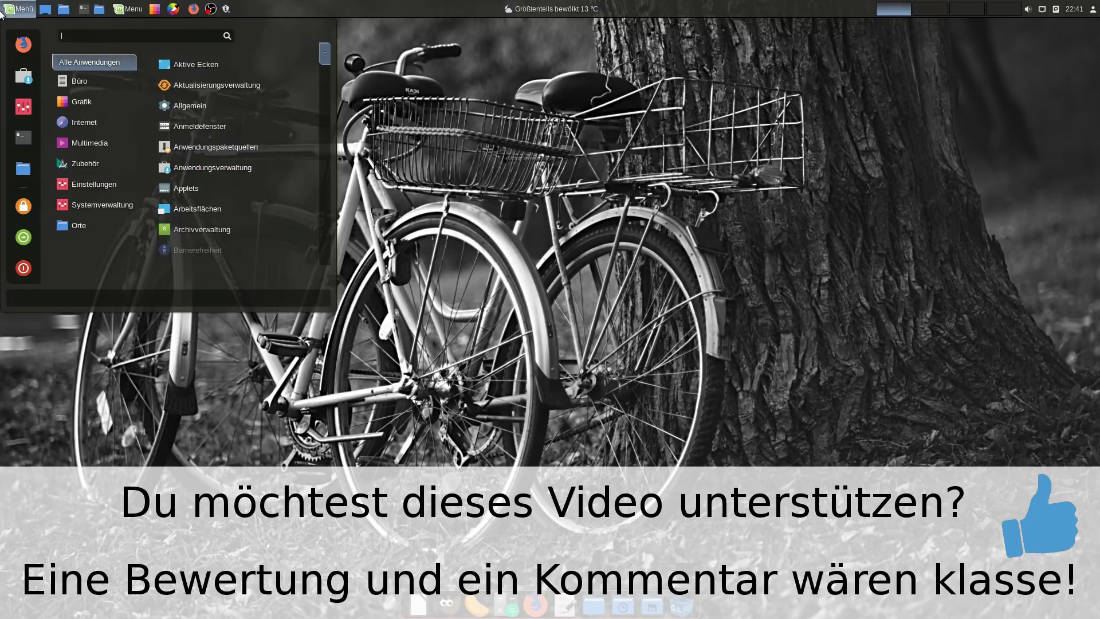
text(start)
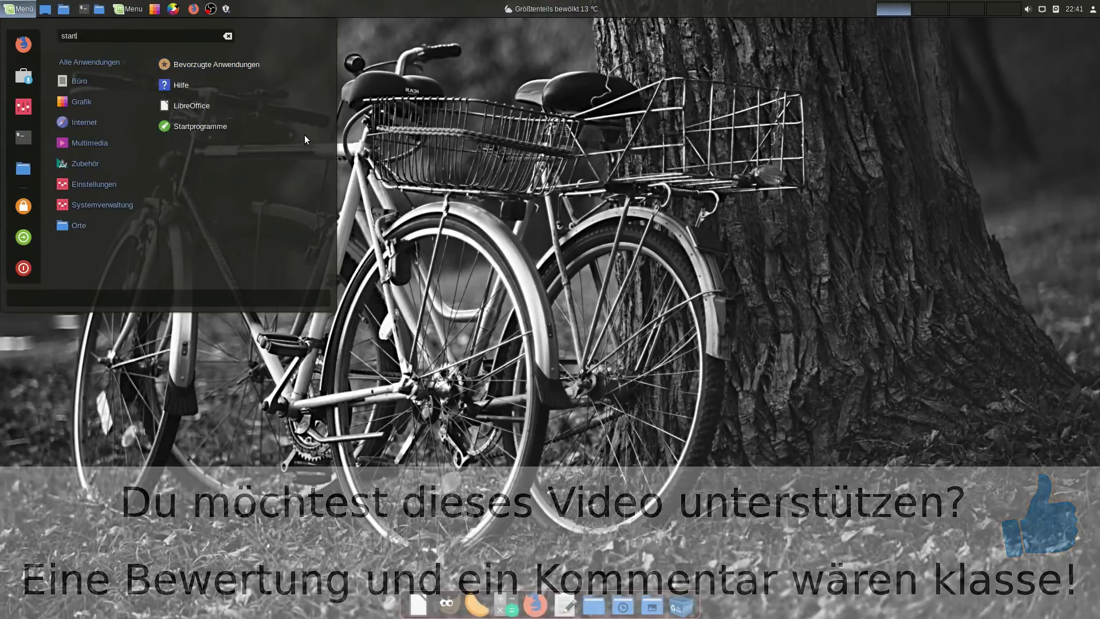
click(252, 132)
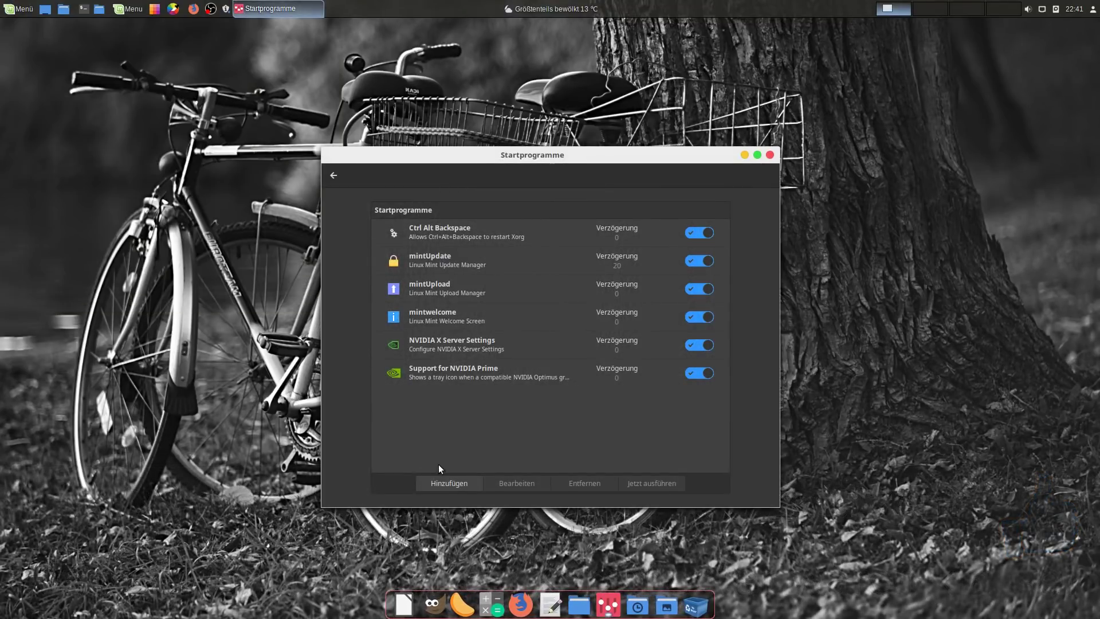
click(439, 481)
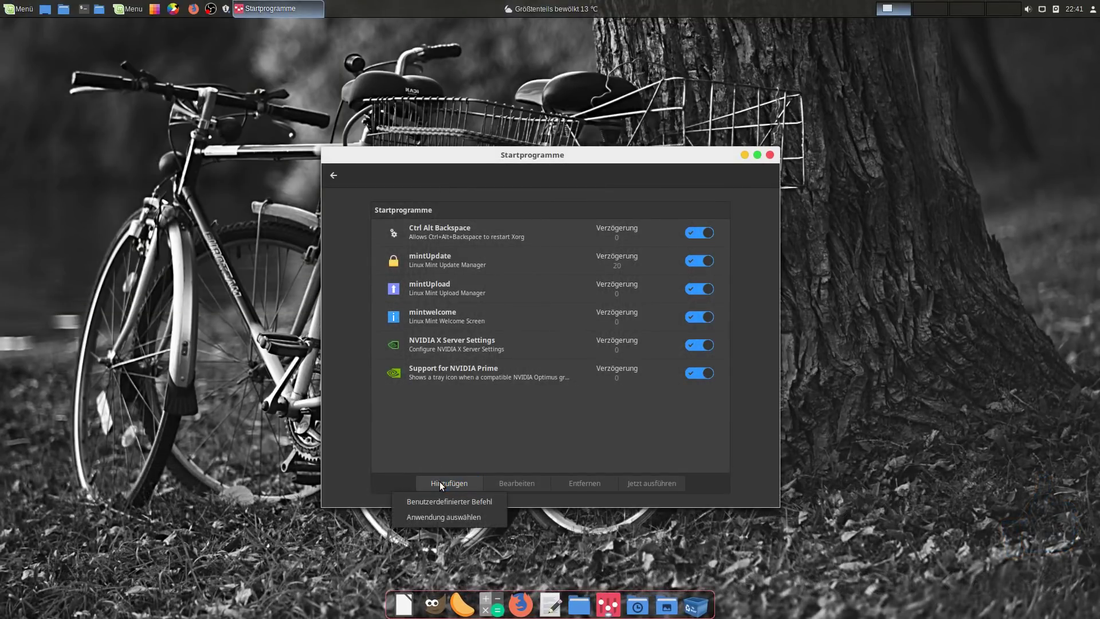
click(438, 519)
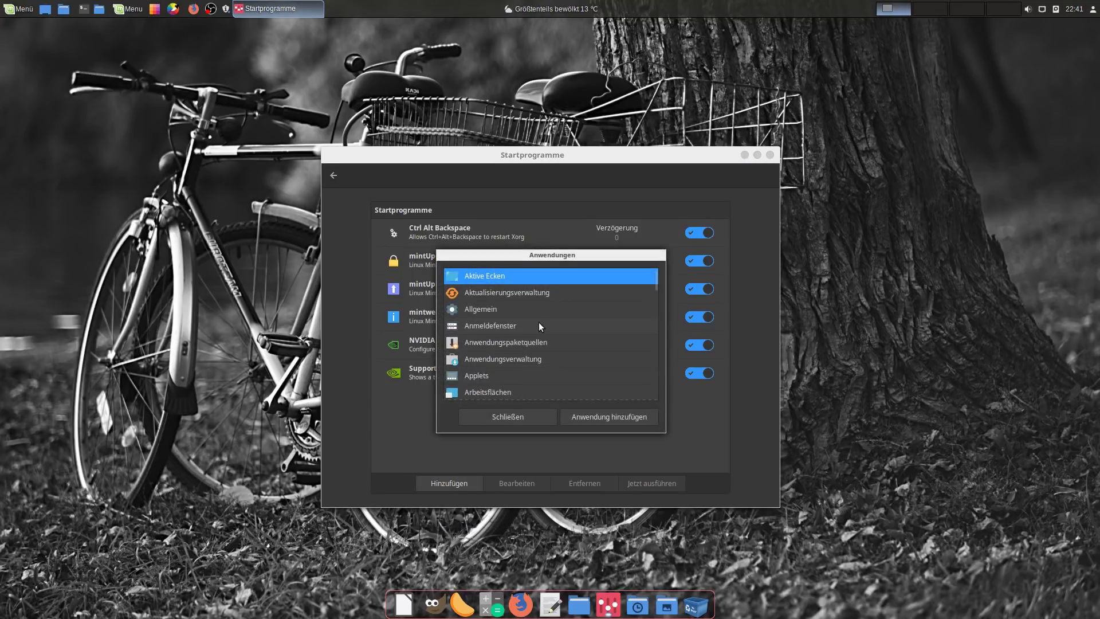
text(car)
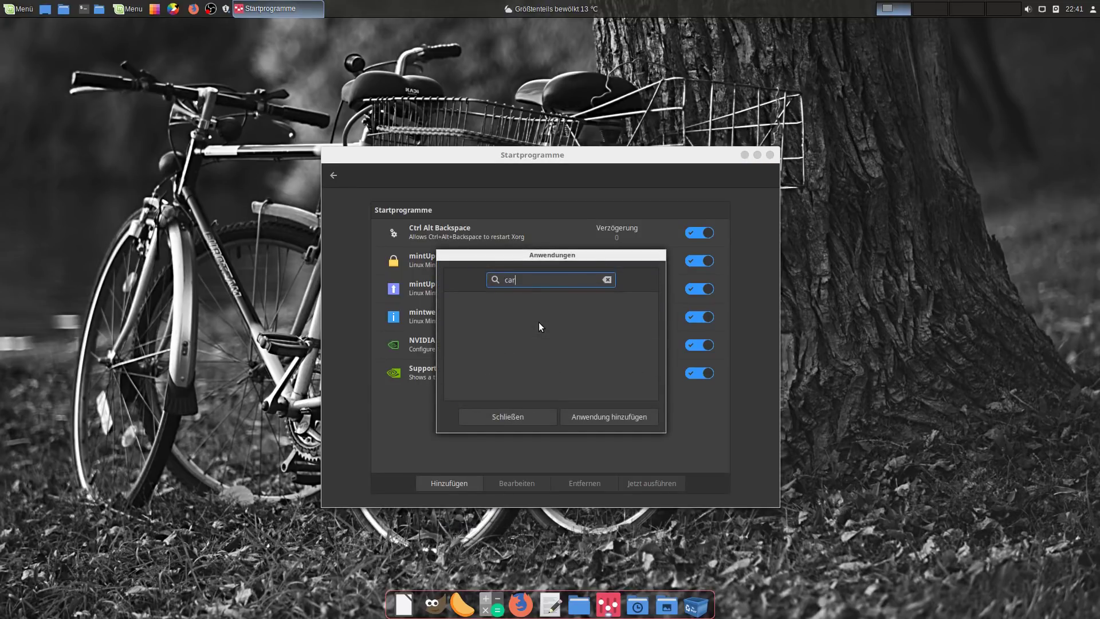
key(BackSpace)
click(548, 304)
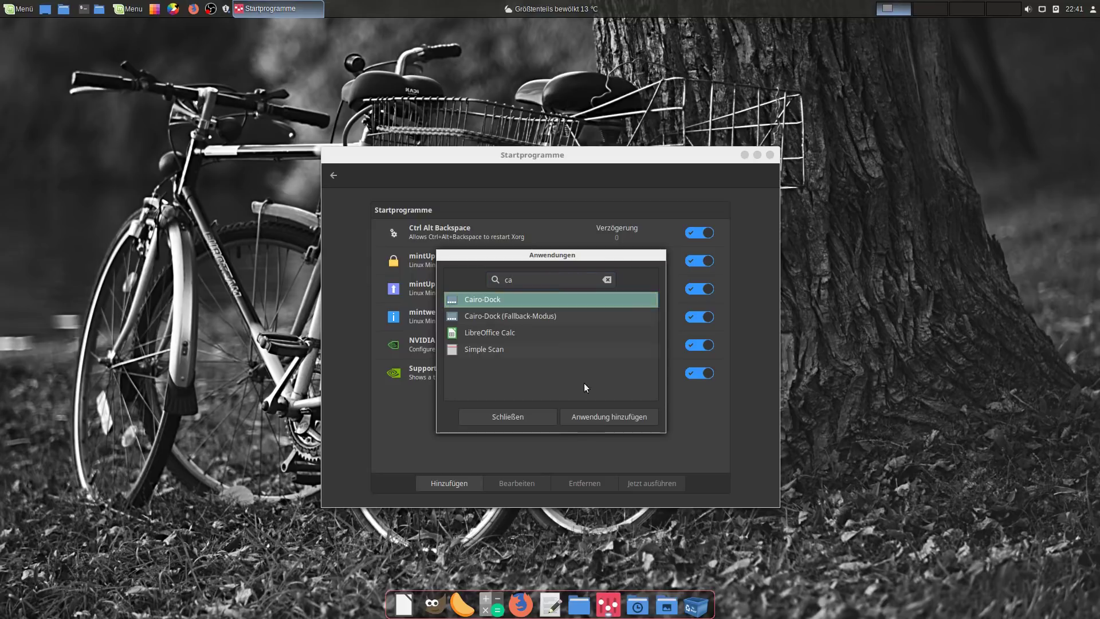
click(619, 418)
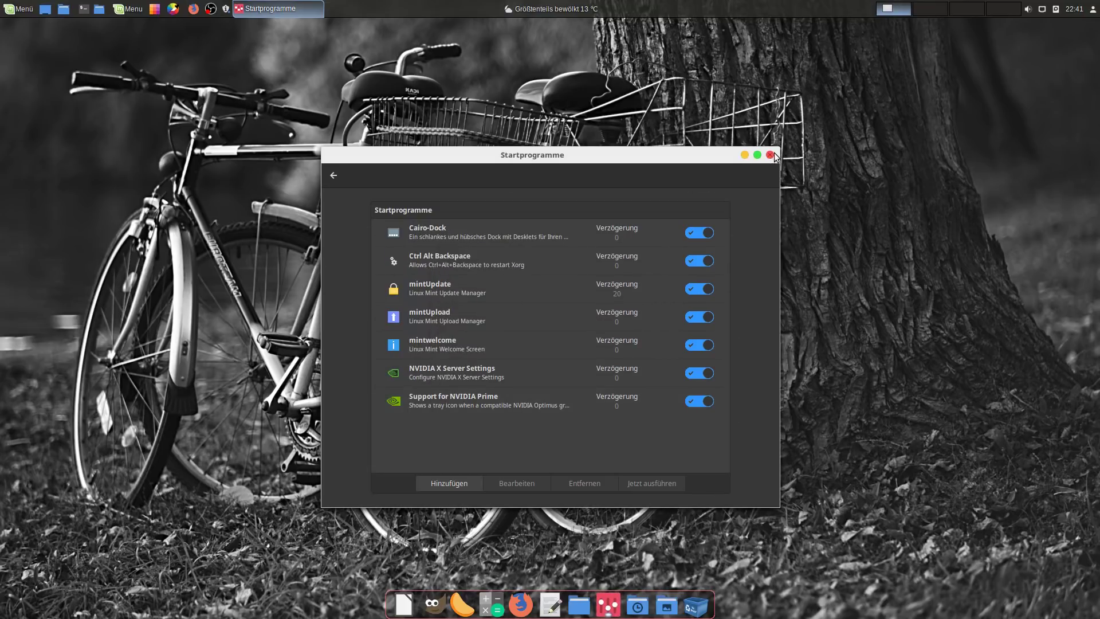
click(770, 154)
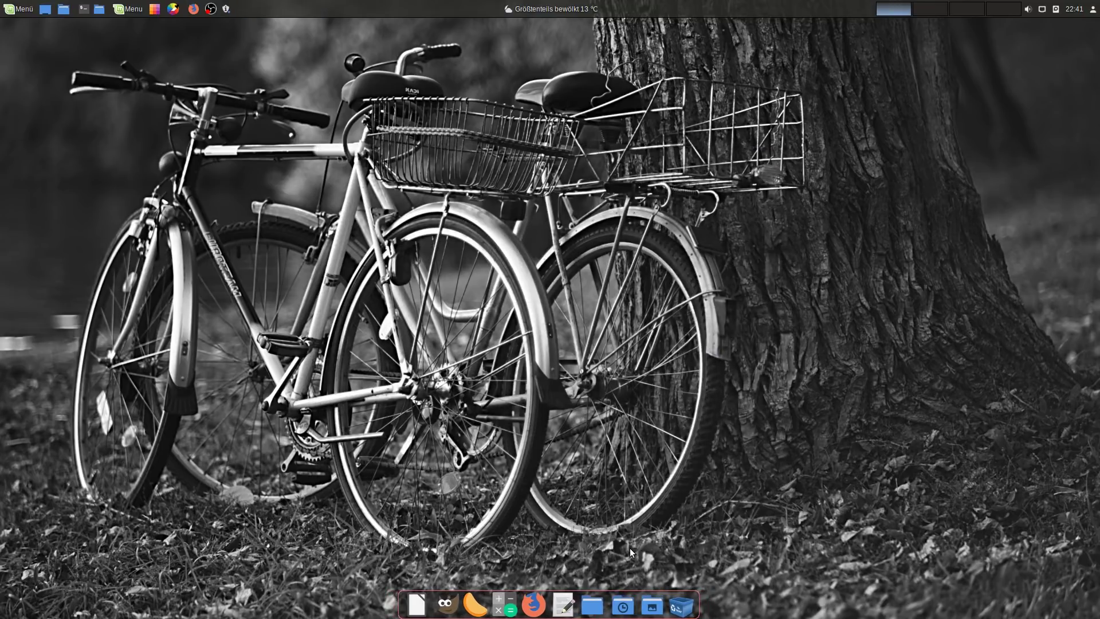